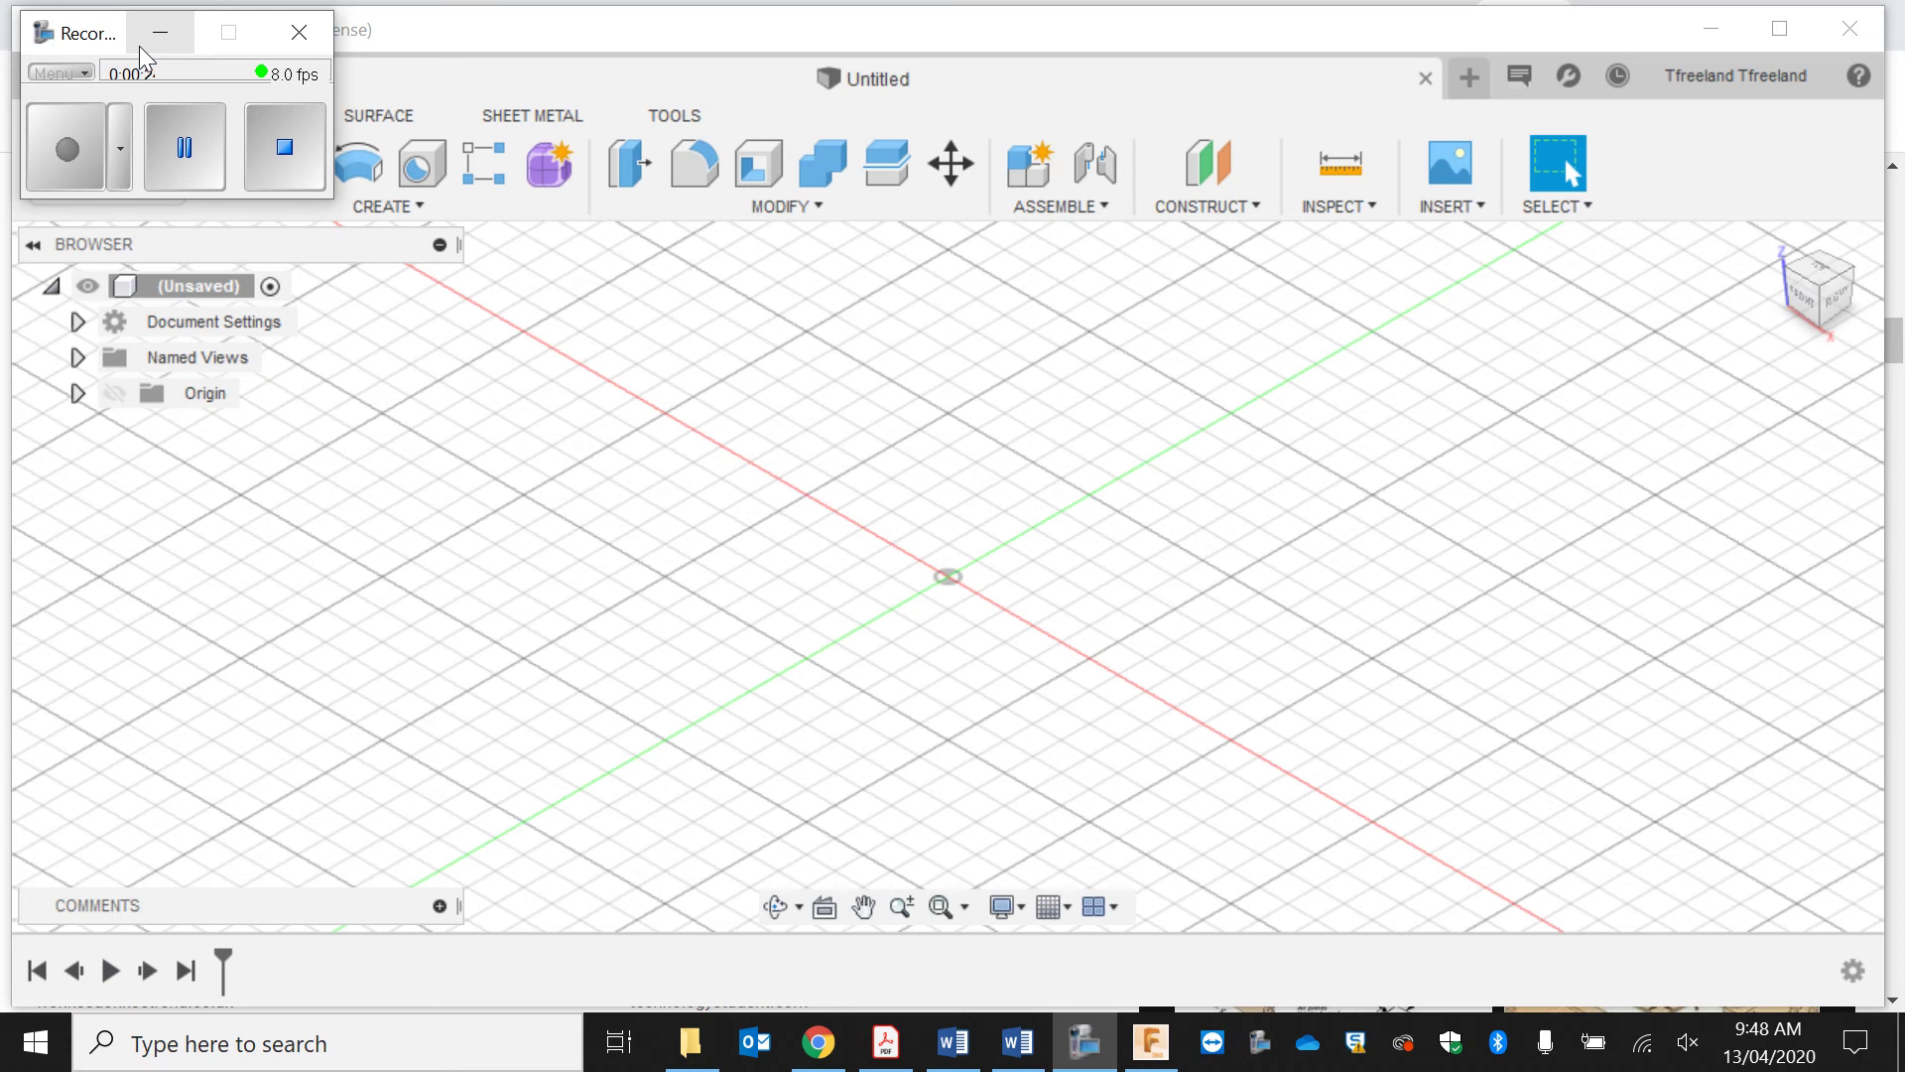
Step: Start a sketch on the horizontal origin plane and collapse the sketch palette
left_click(139, 46)
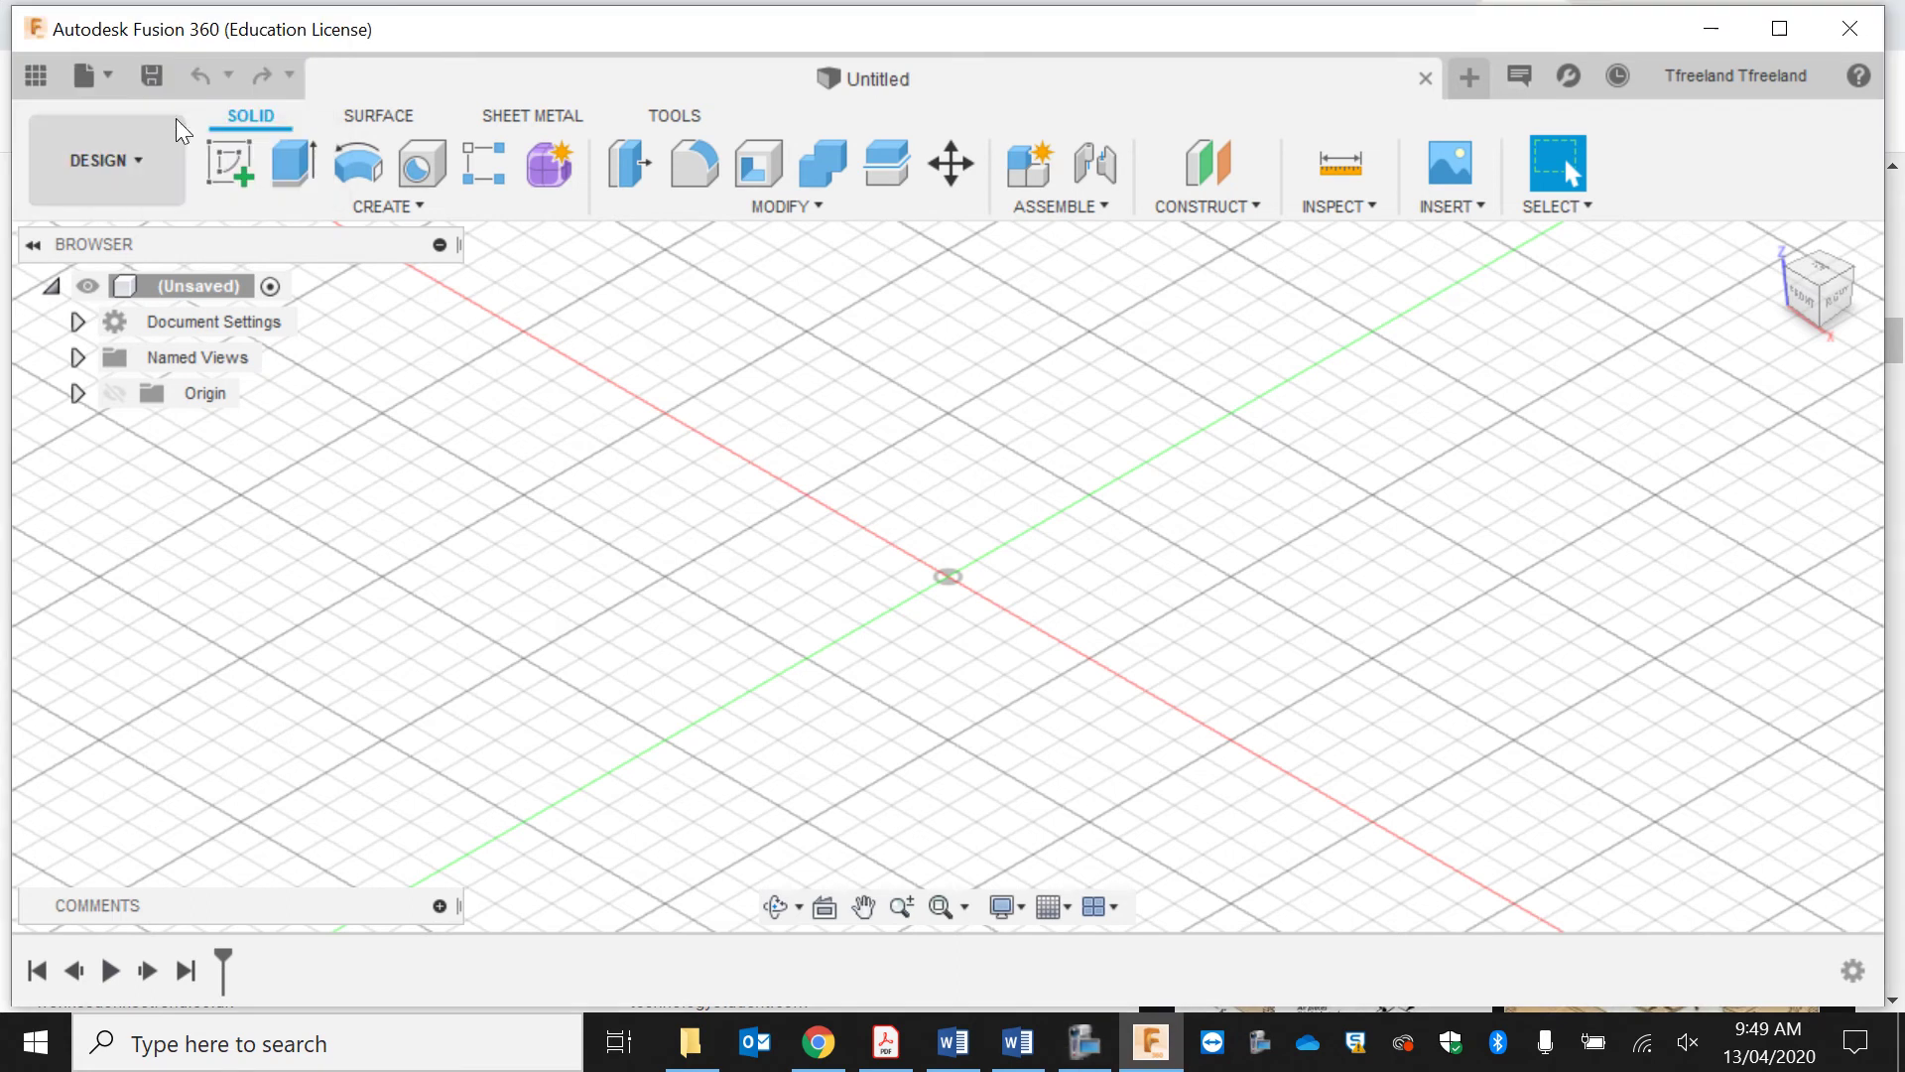
left_click(220, 156)
left_click(1099, 567)
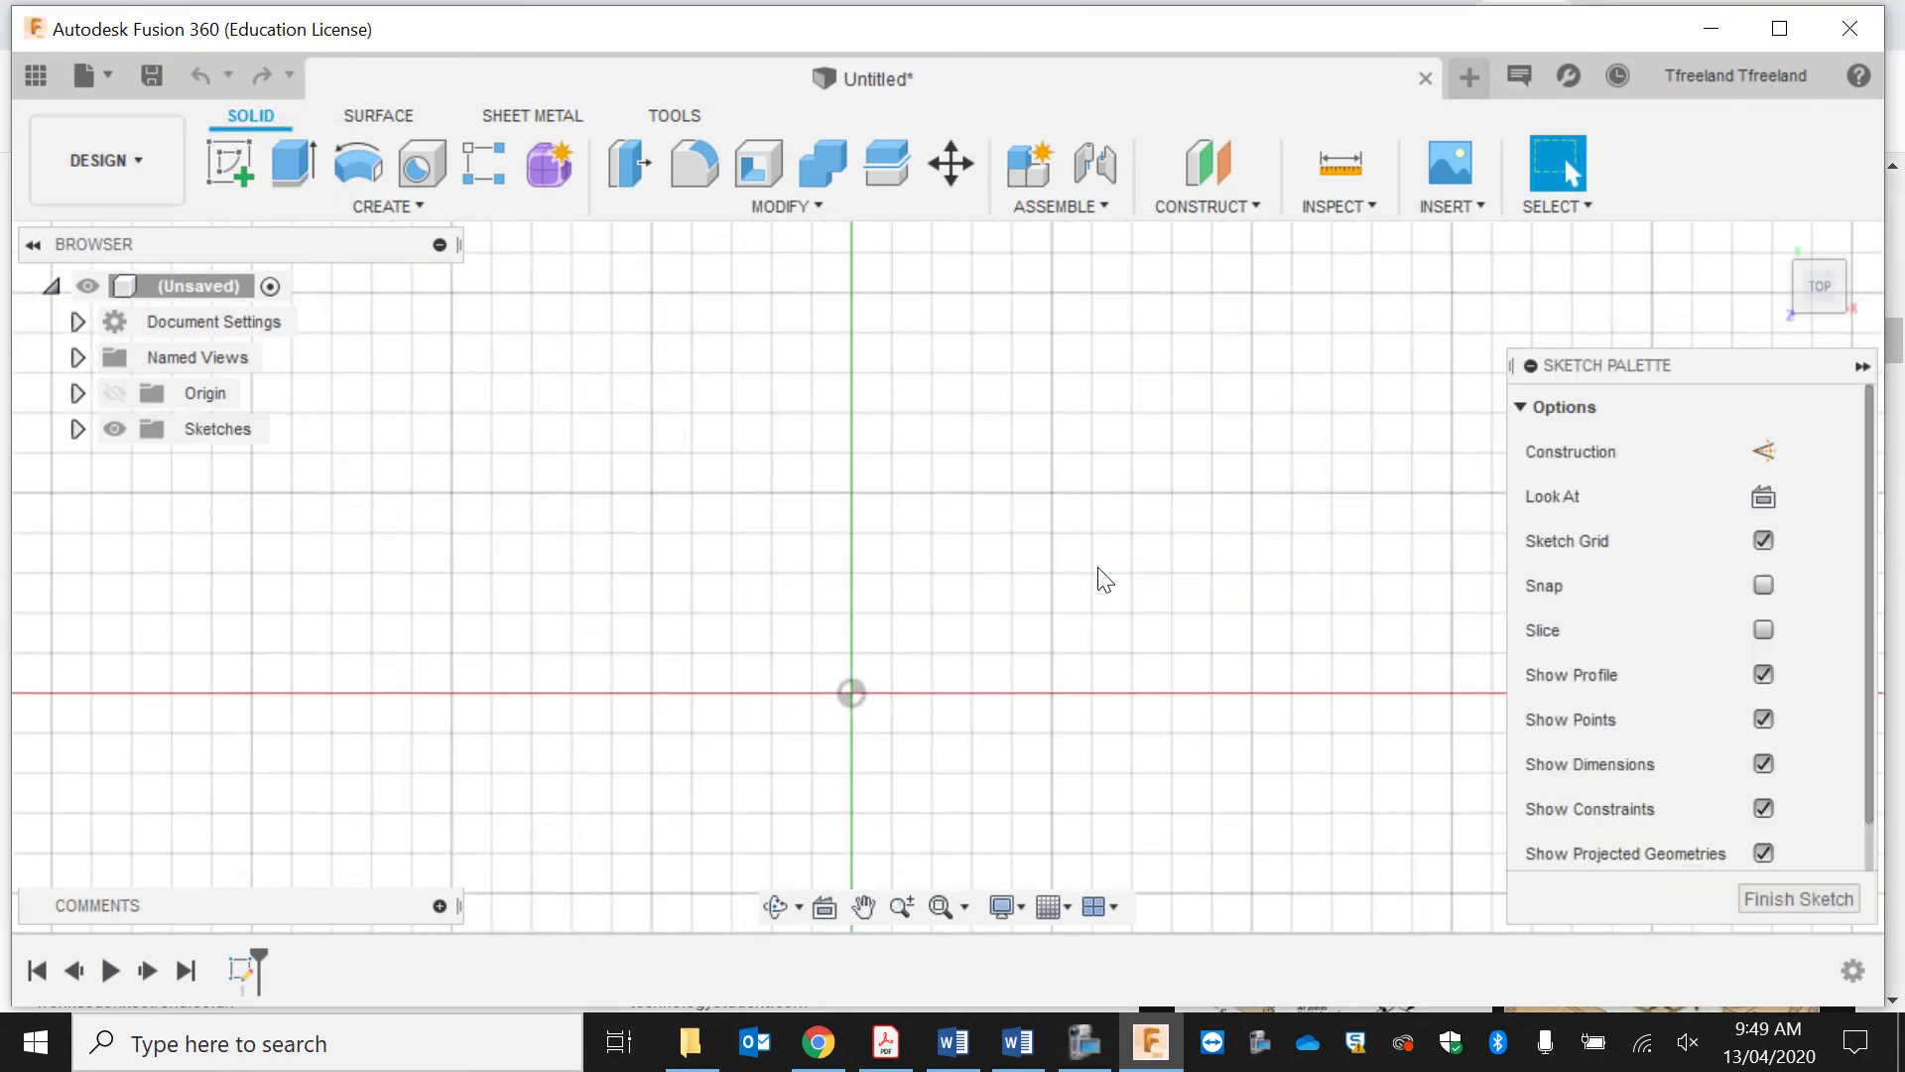
left_click(1523, 364)
scroll(1320, 470, "down", 1)
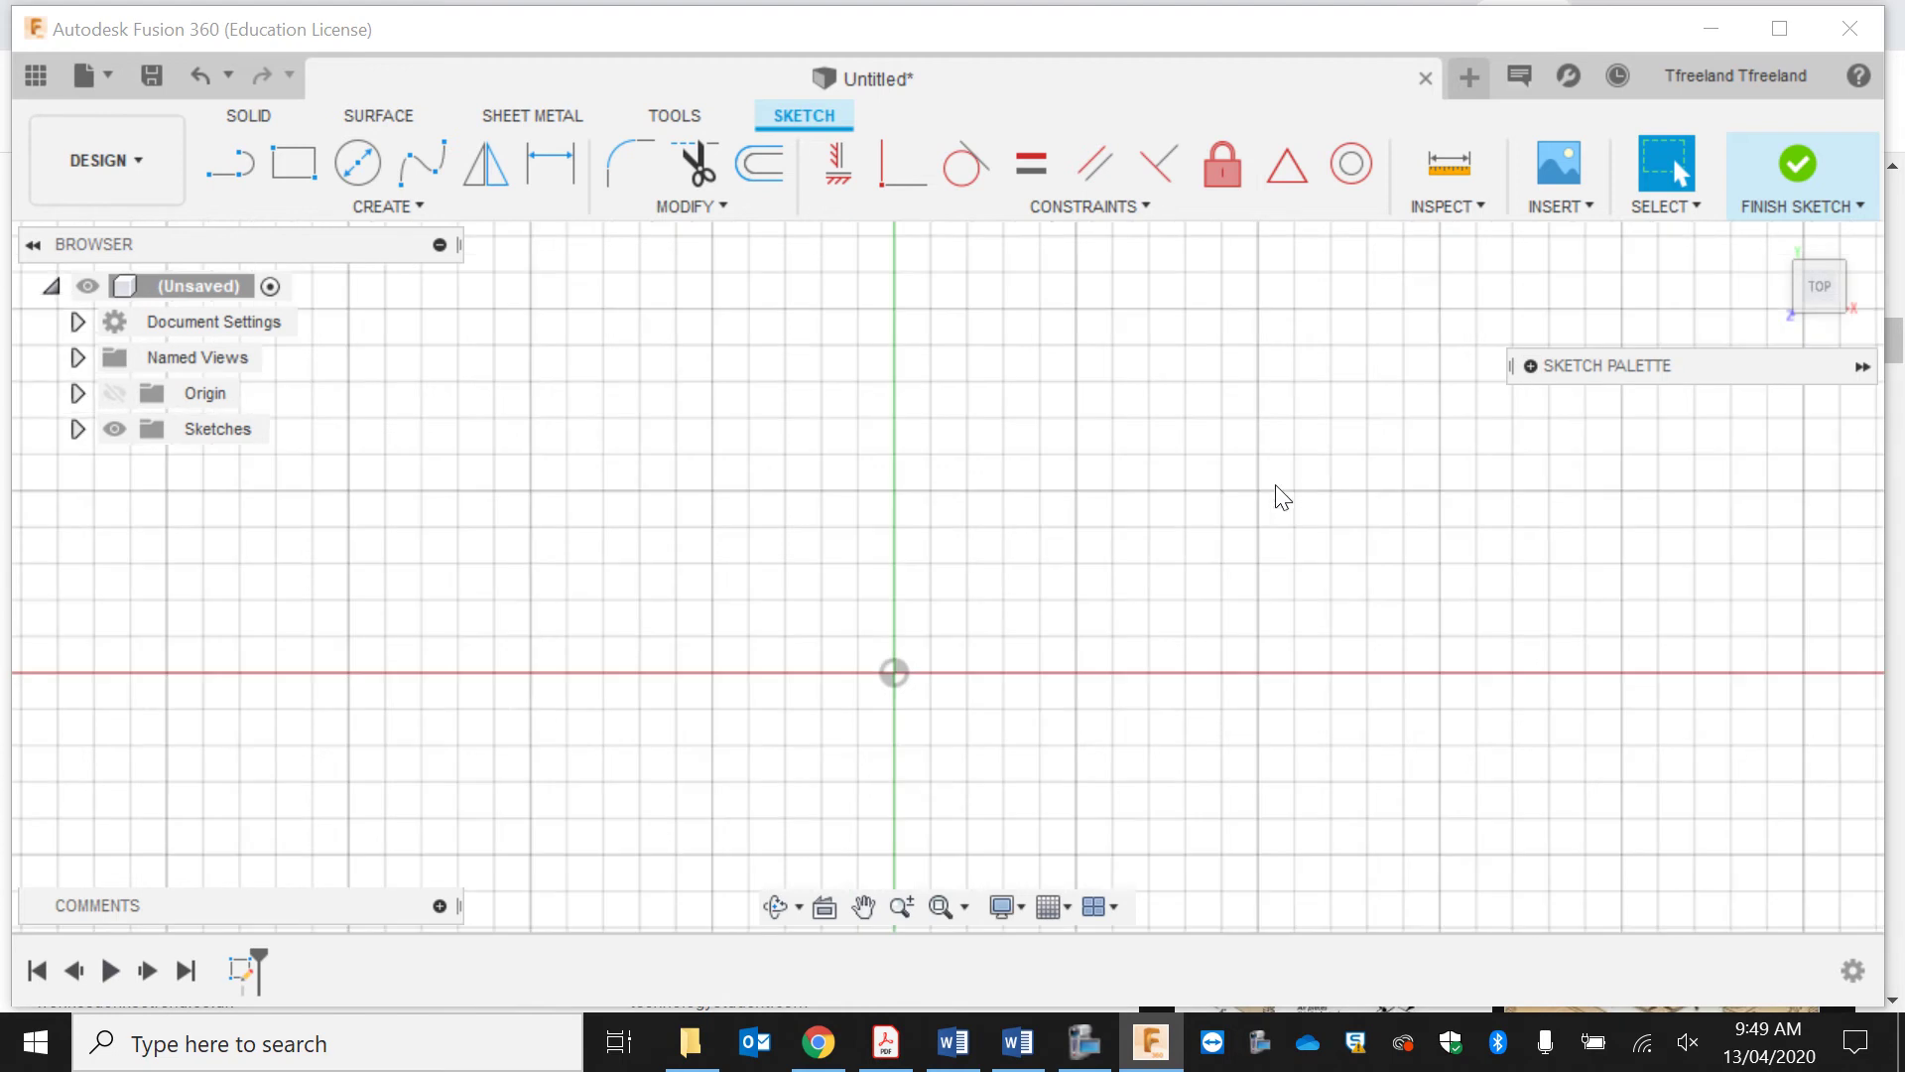
Step: Sketch a rectangle from the origin, 150 mm wide and 95 mm high, and finish the sketch
left_click(293, 162)
left_click(894, 673)
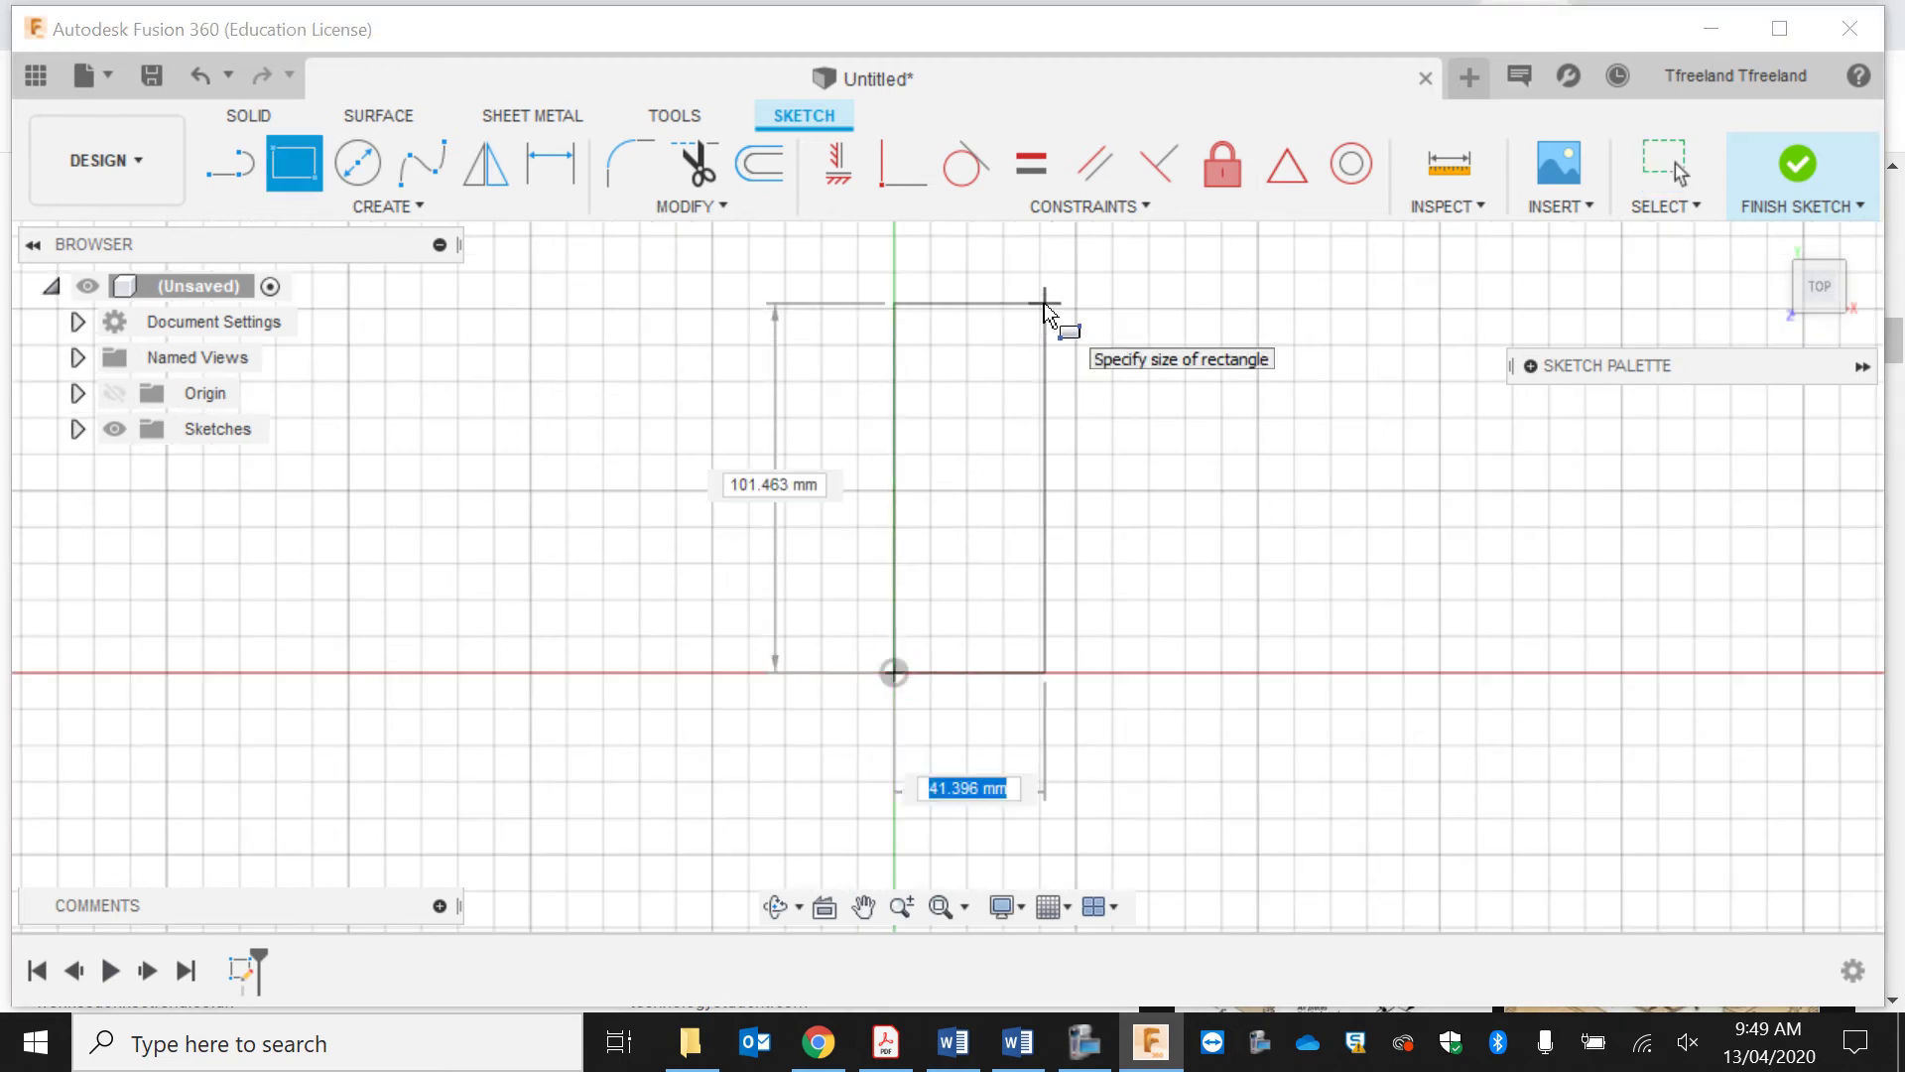
key("Tab")
type("95")
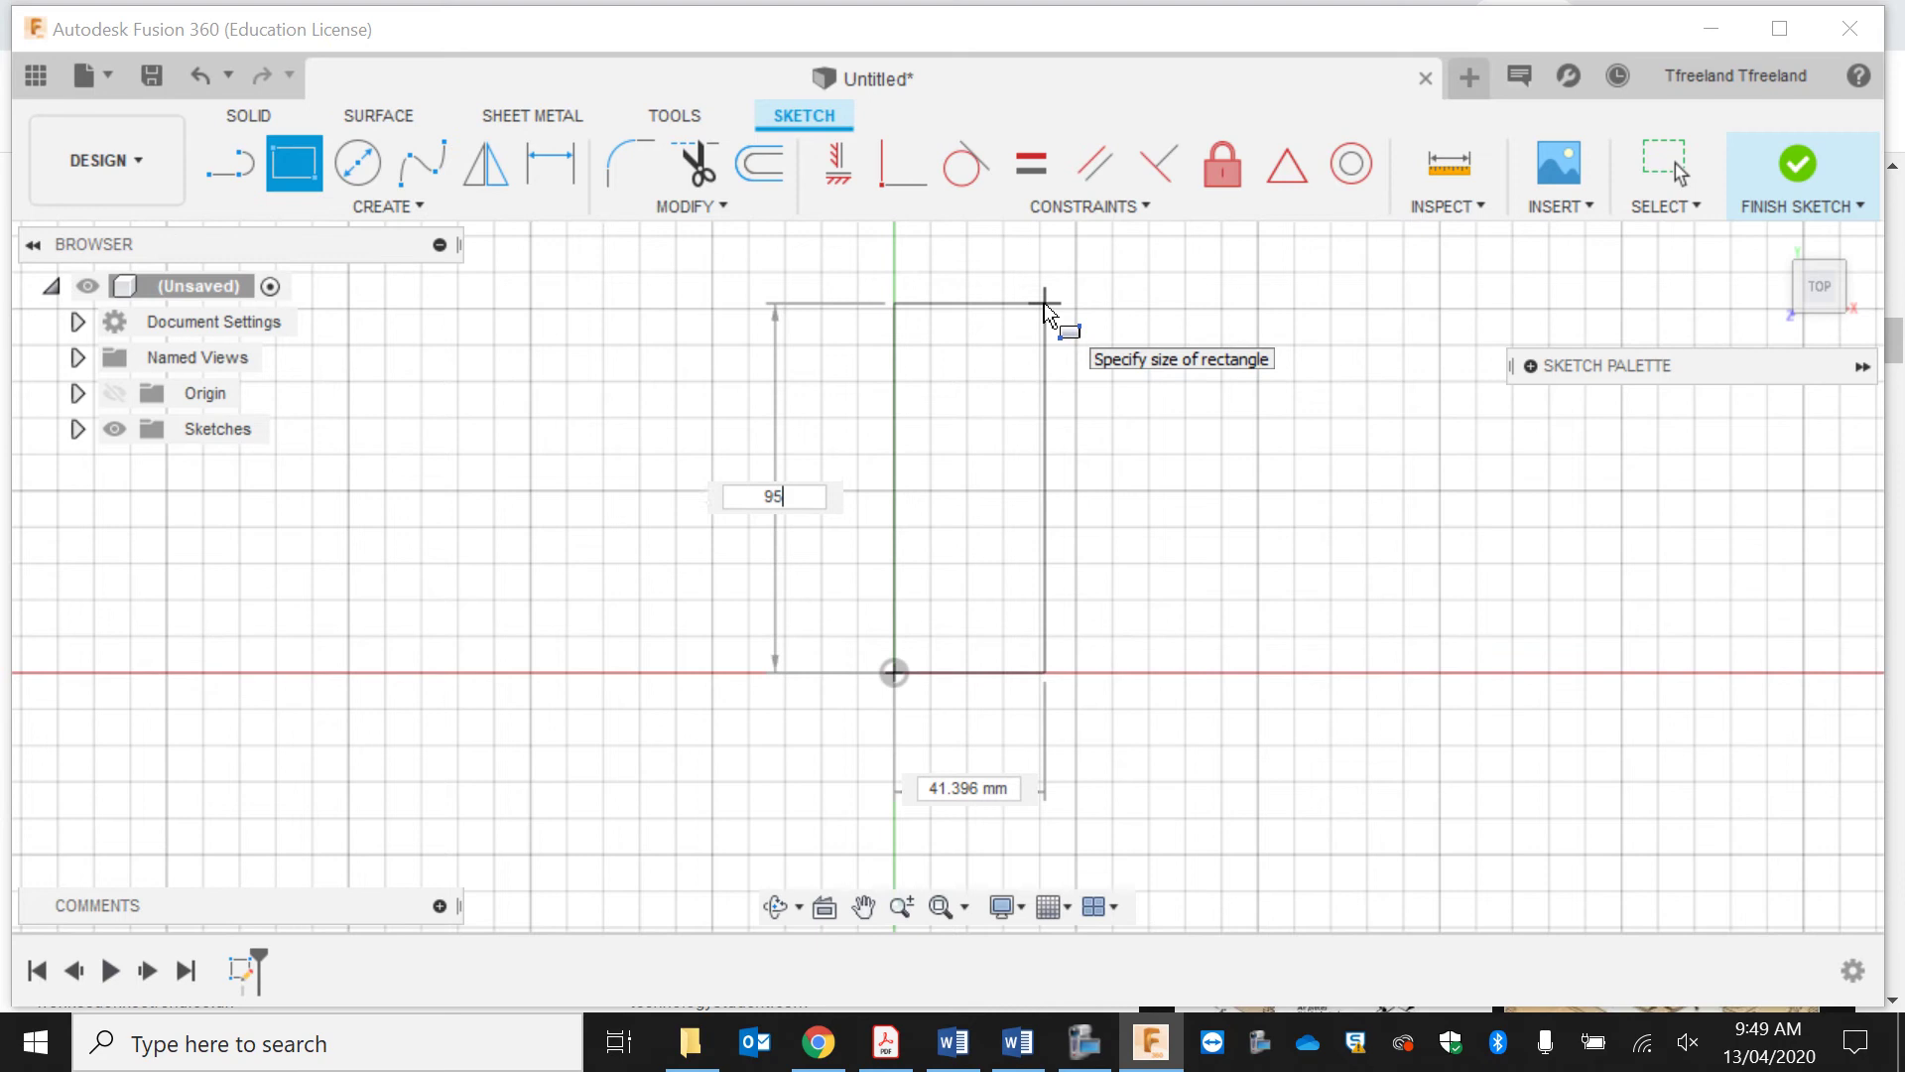
key("Tab")
type("1")
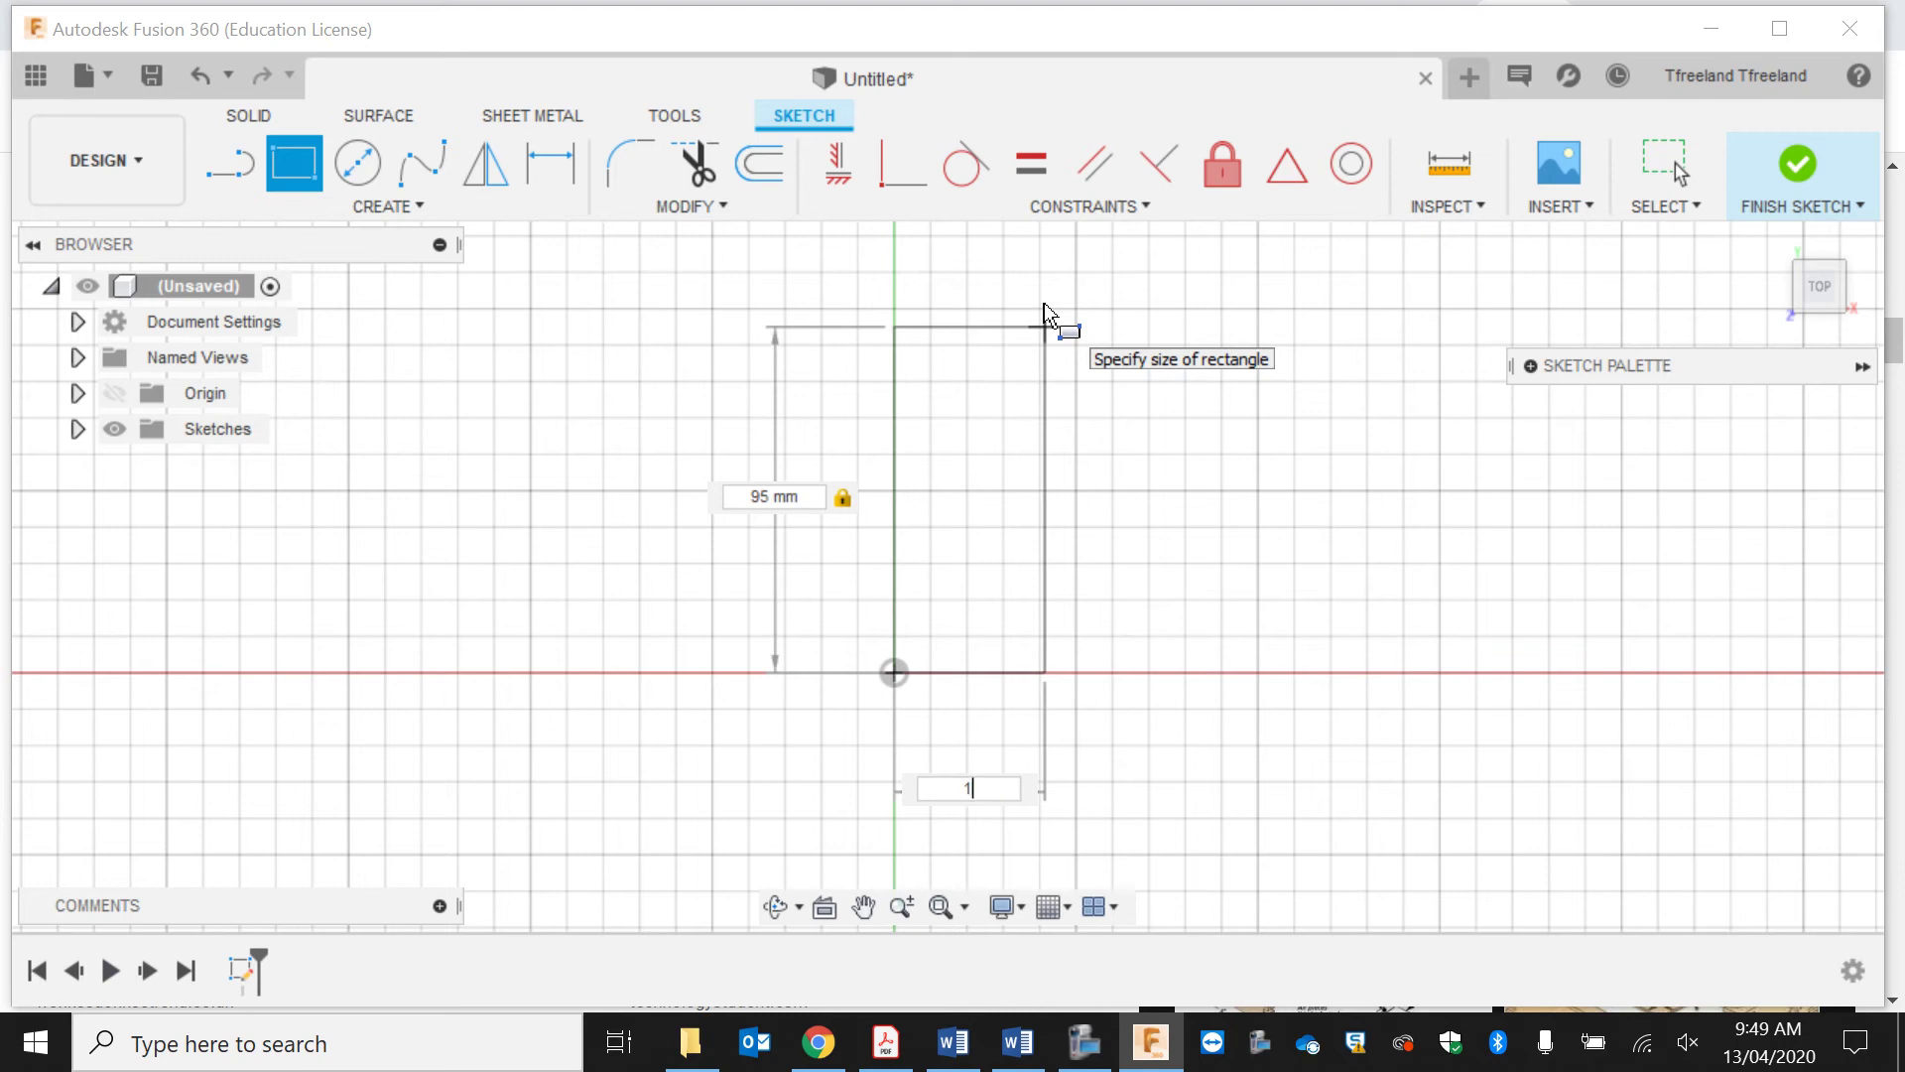
type("50")
key("Return")
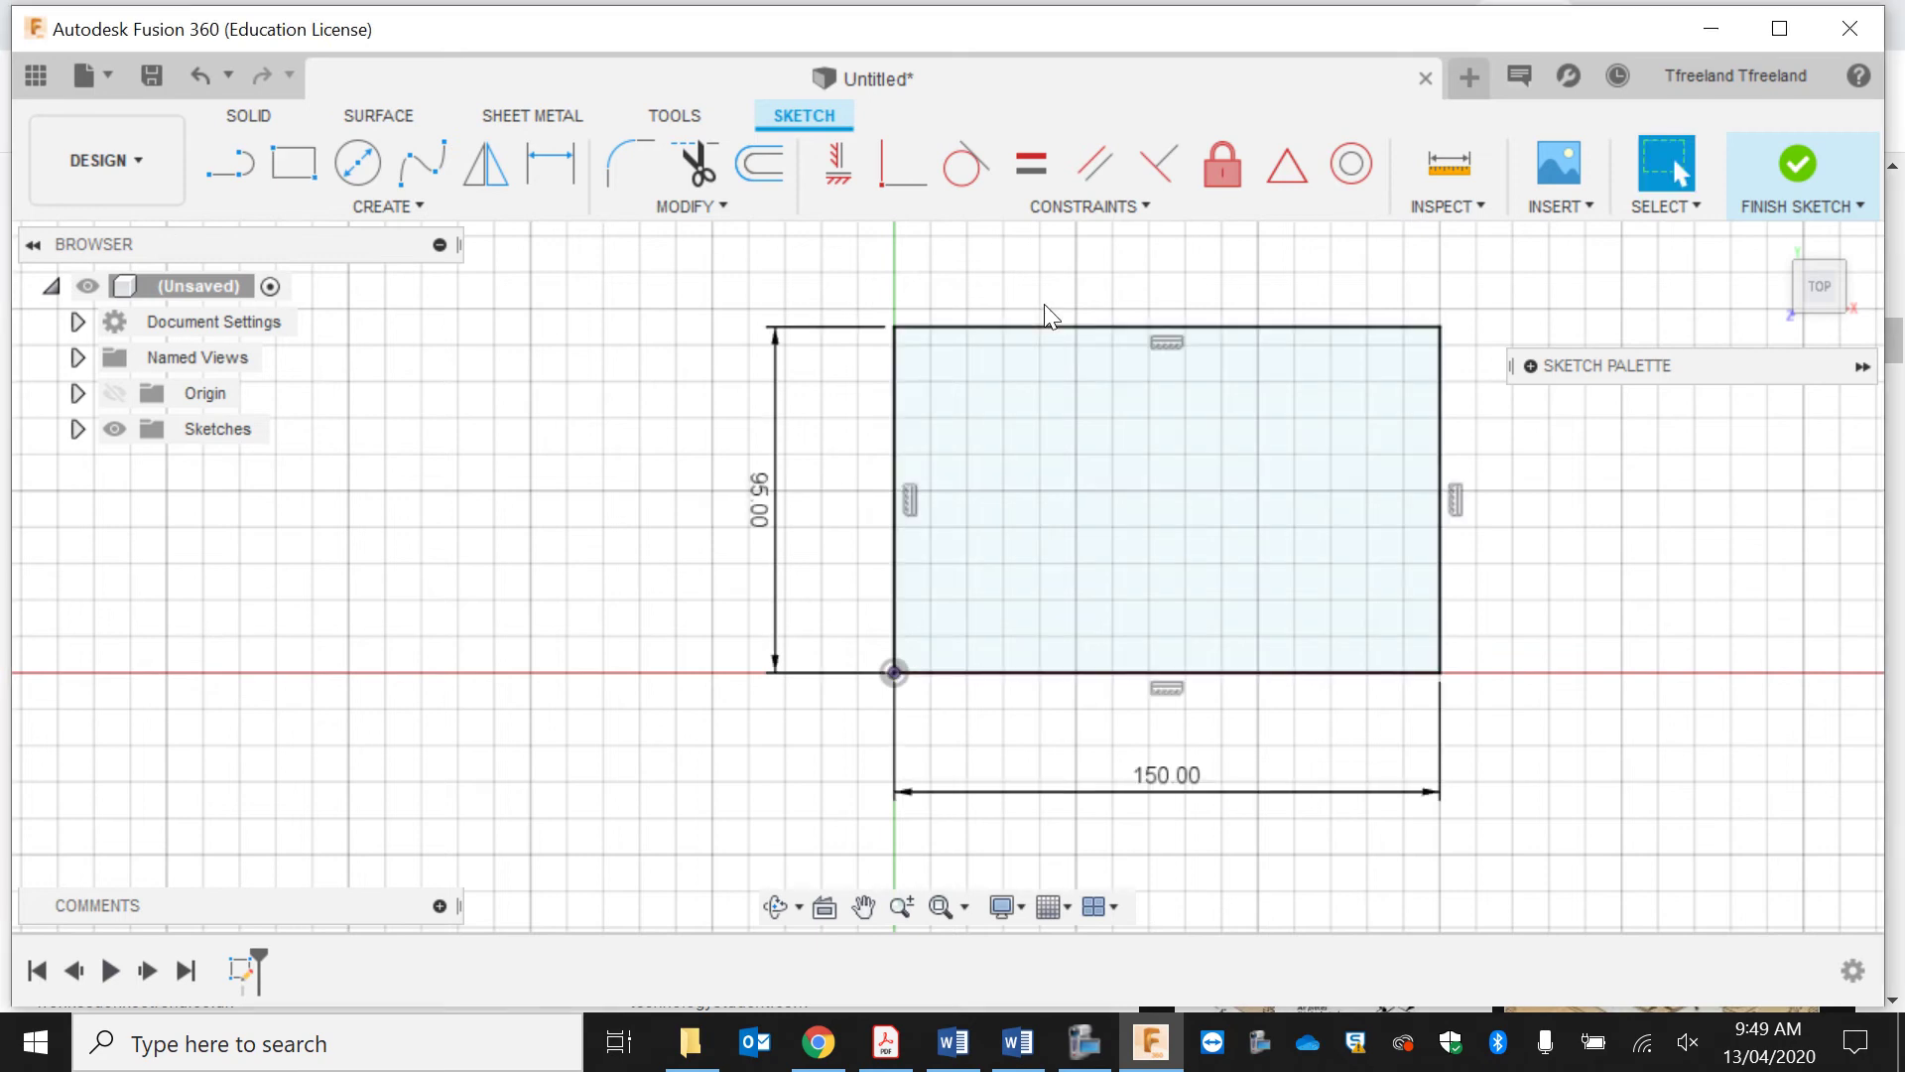
left_click(1817, 175)
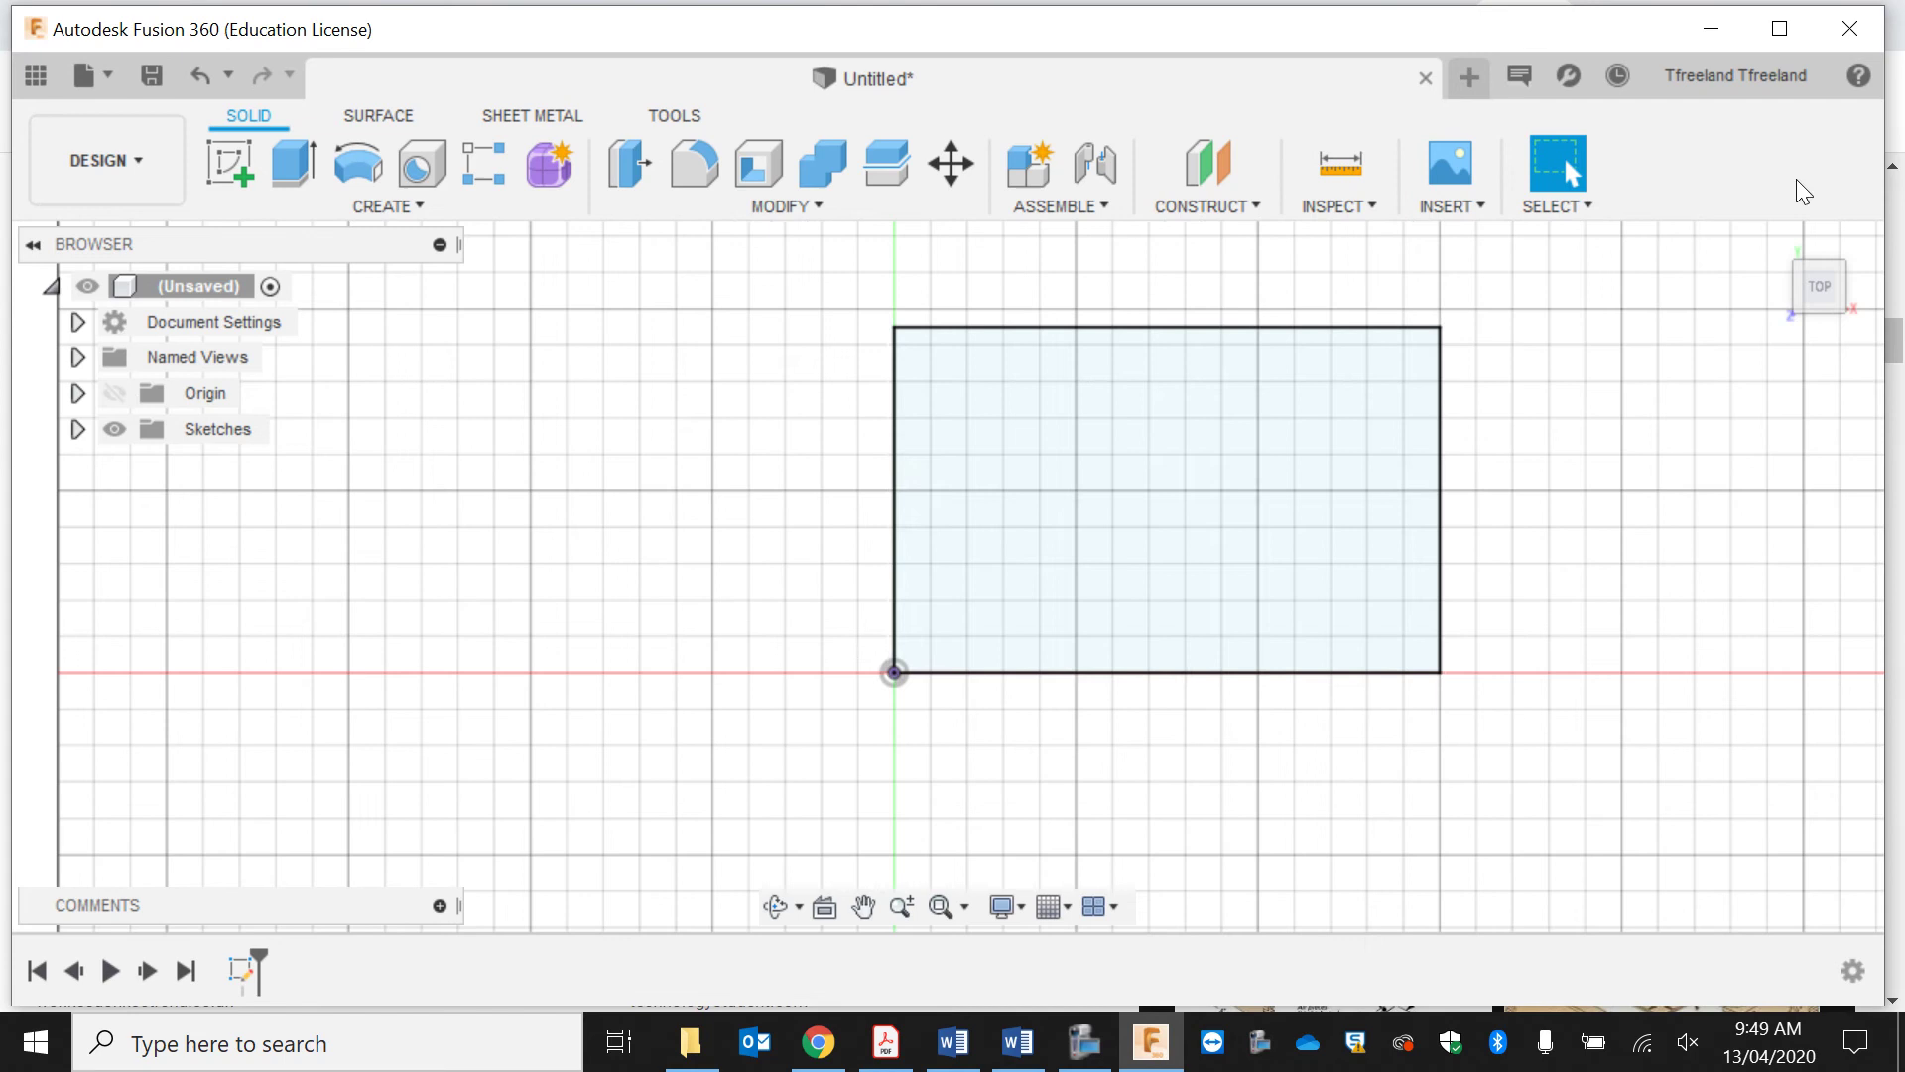
Step: Extrude the rectangle profile by -20 mm into a solid board
left_click(1298, 446)
left_click(290, 169)
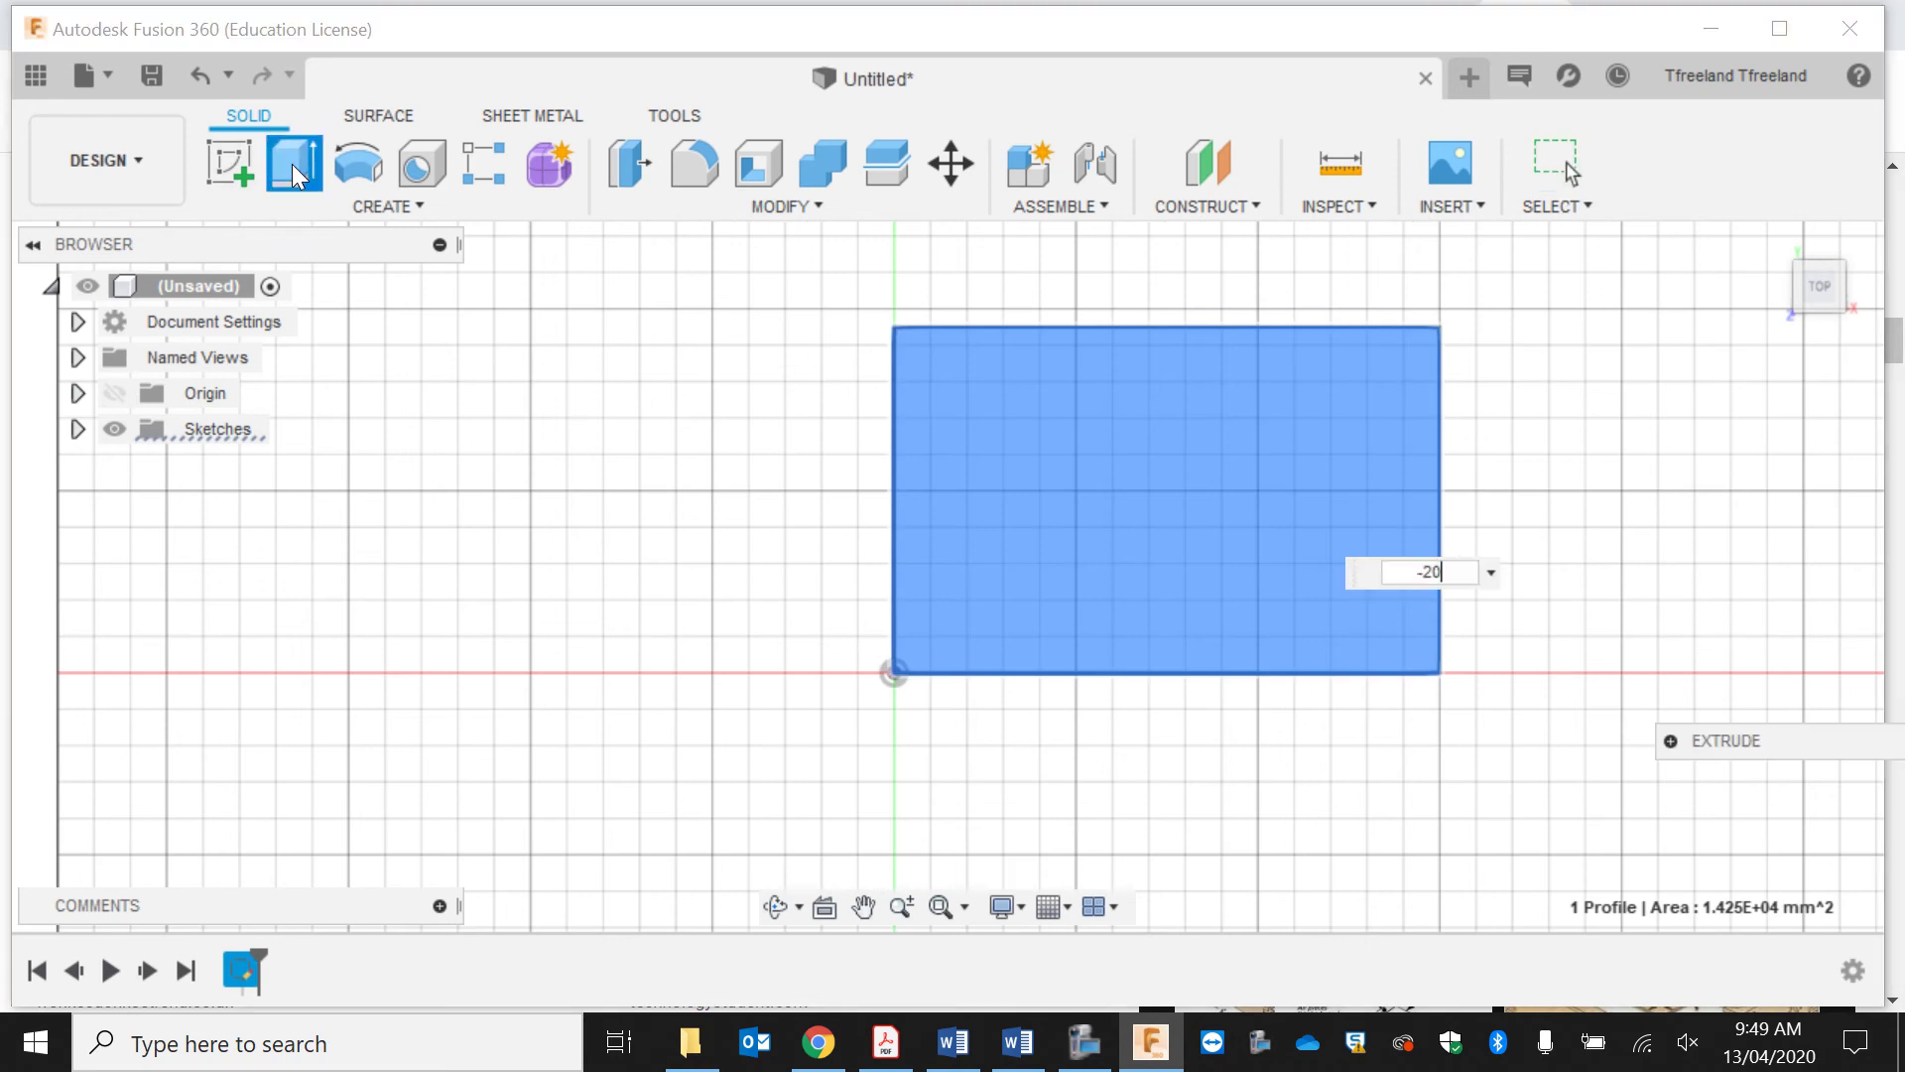
type("10")
key("Return")
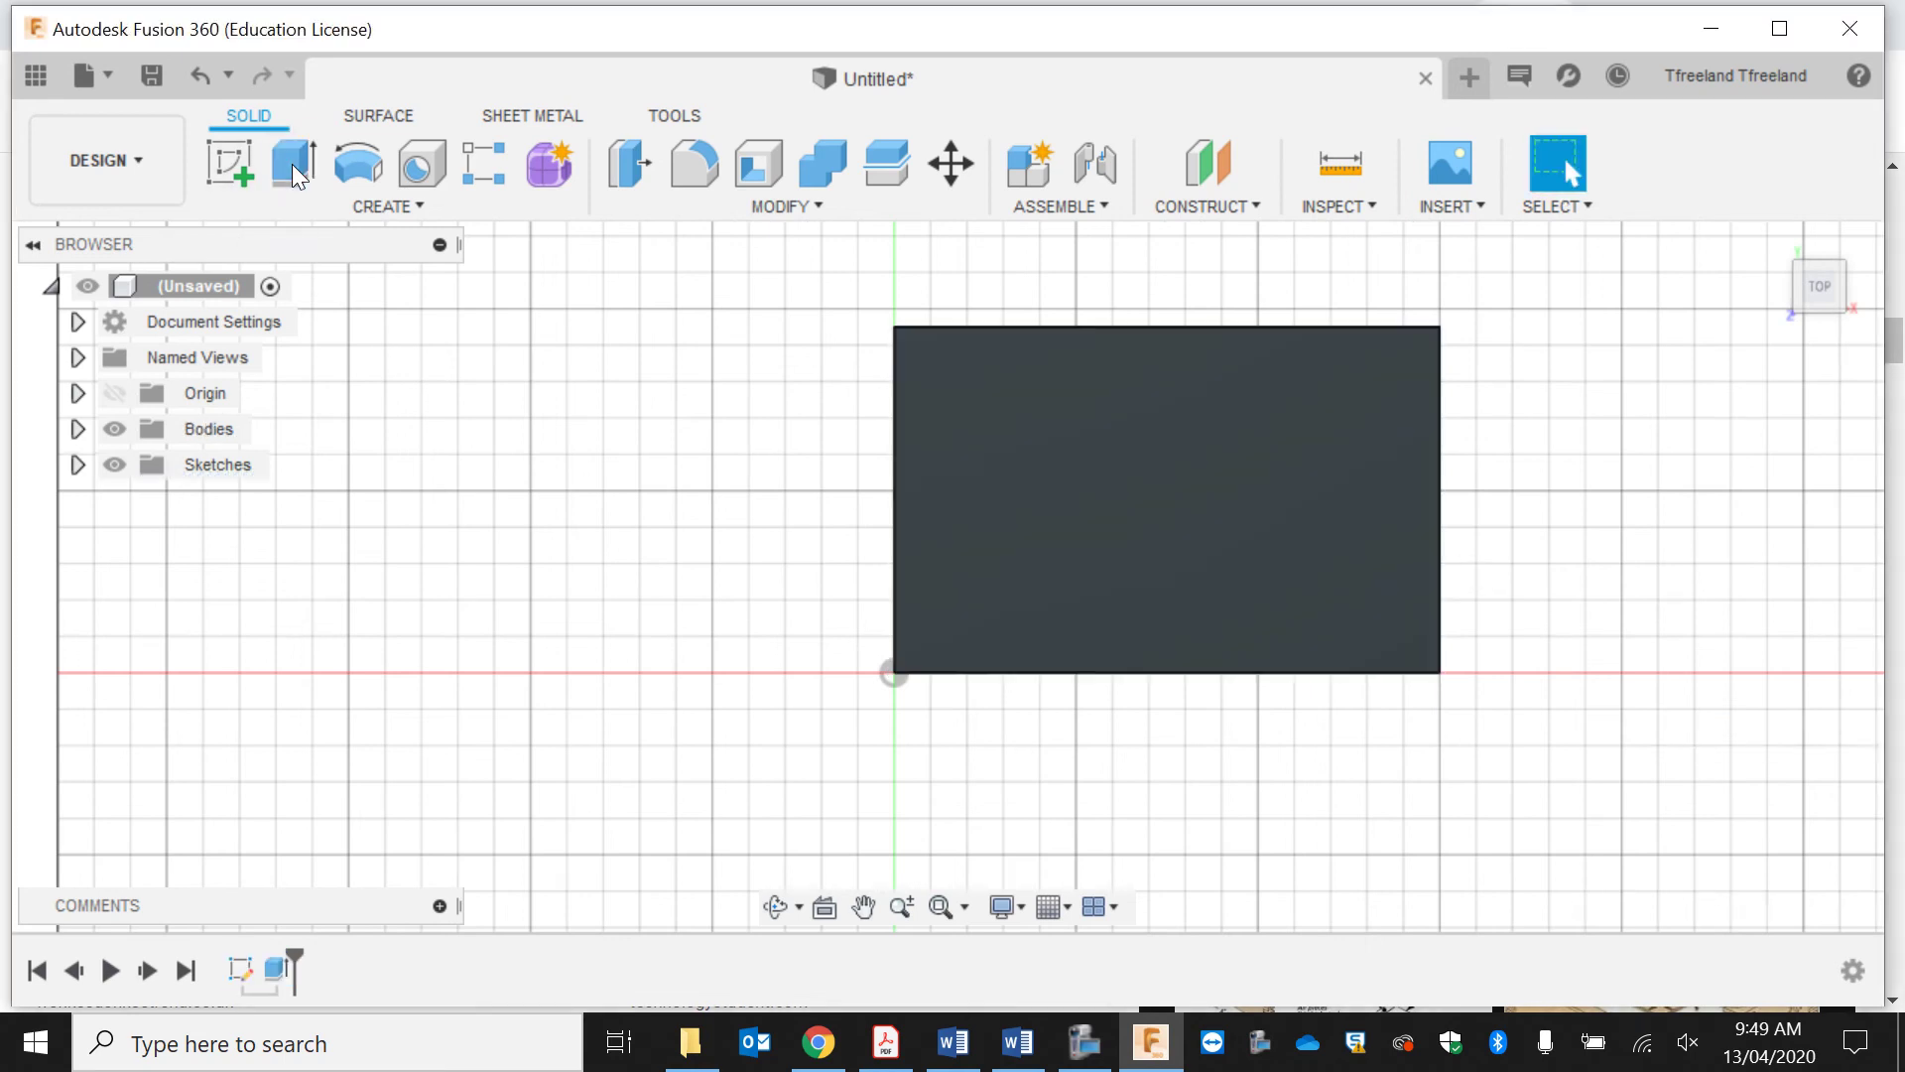
Step: Start a sketch on the board's top face
left_click(775, 905)
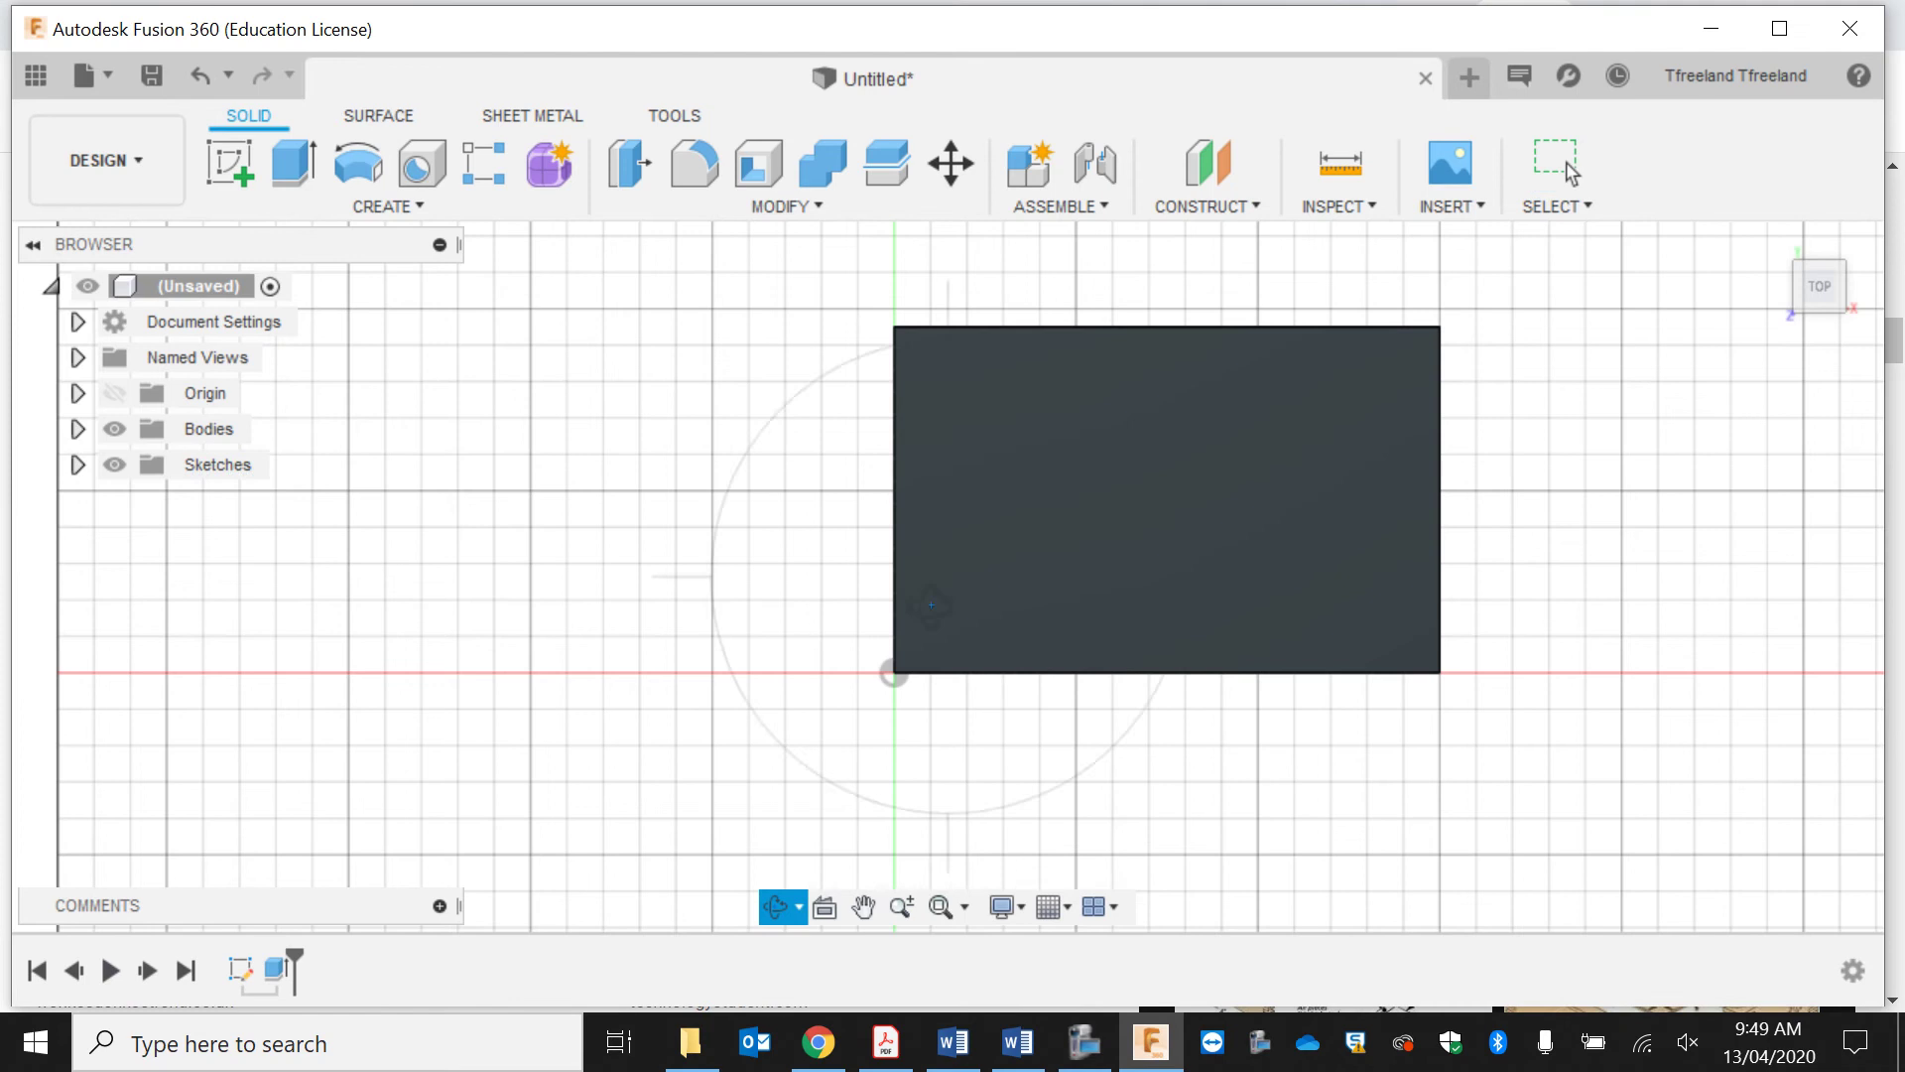
left_click_drag(931, 605, 917, 606)
scroll(958, 390, "up", 2)
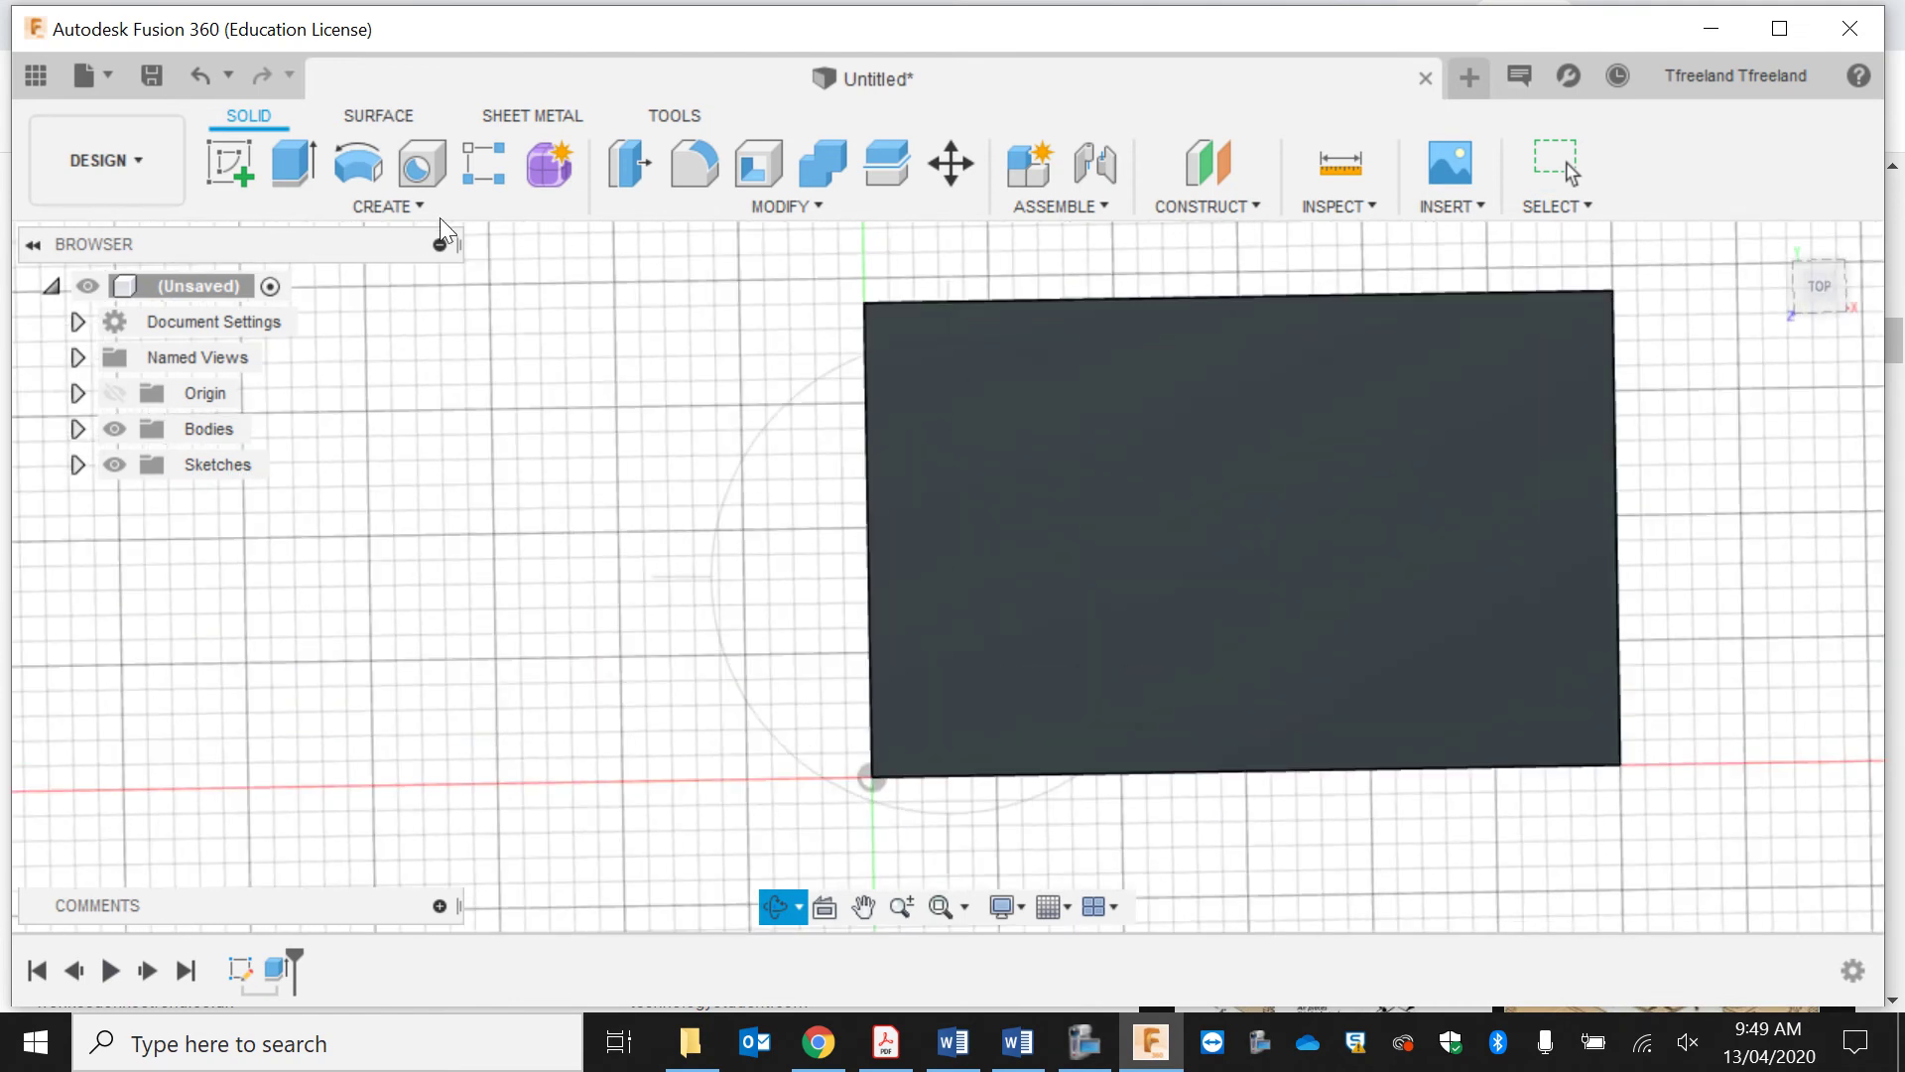
left_click(229, 163)
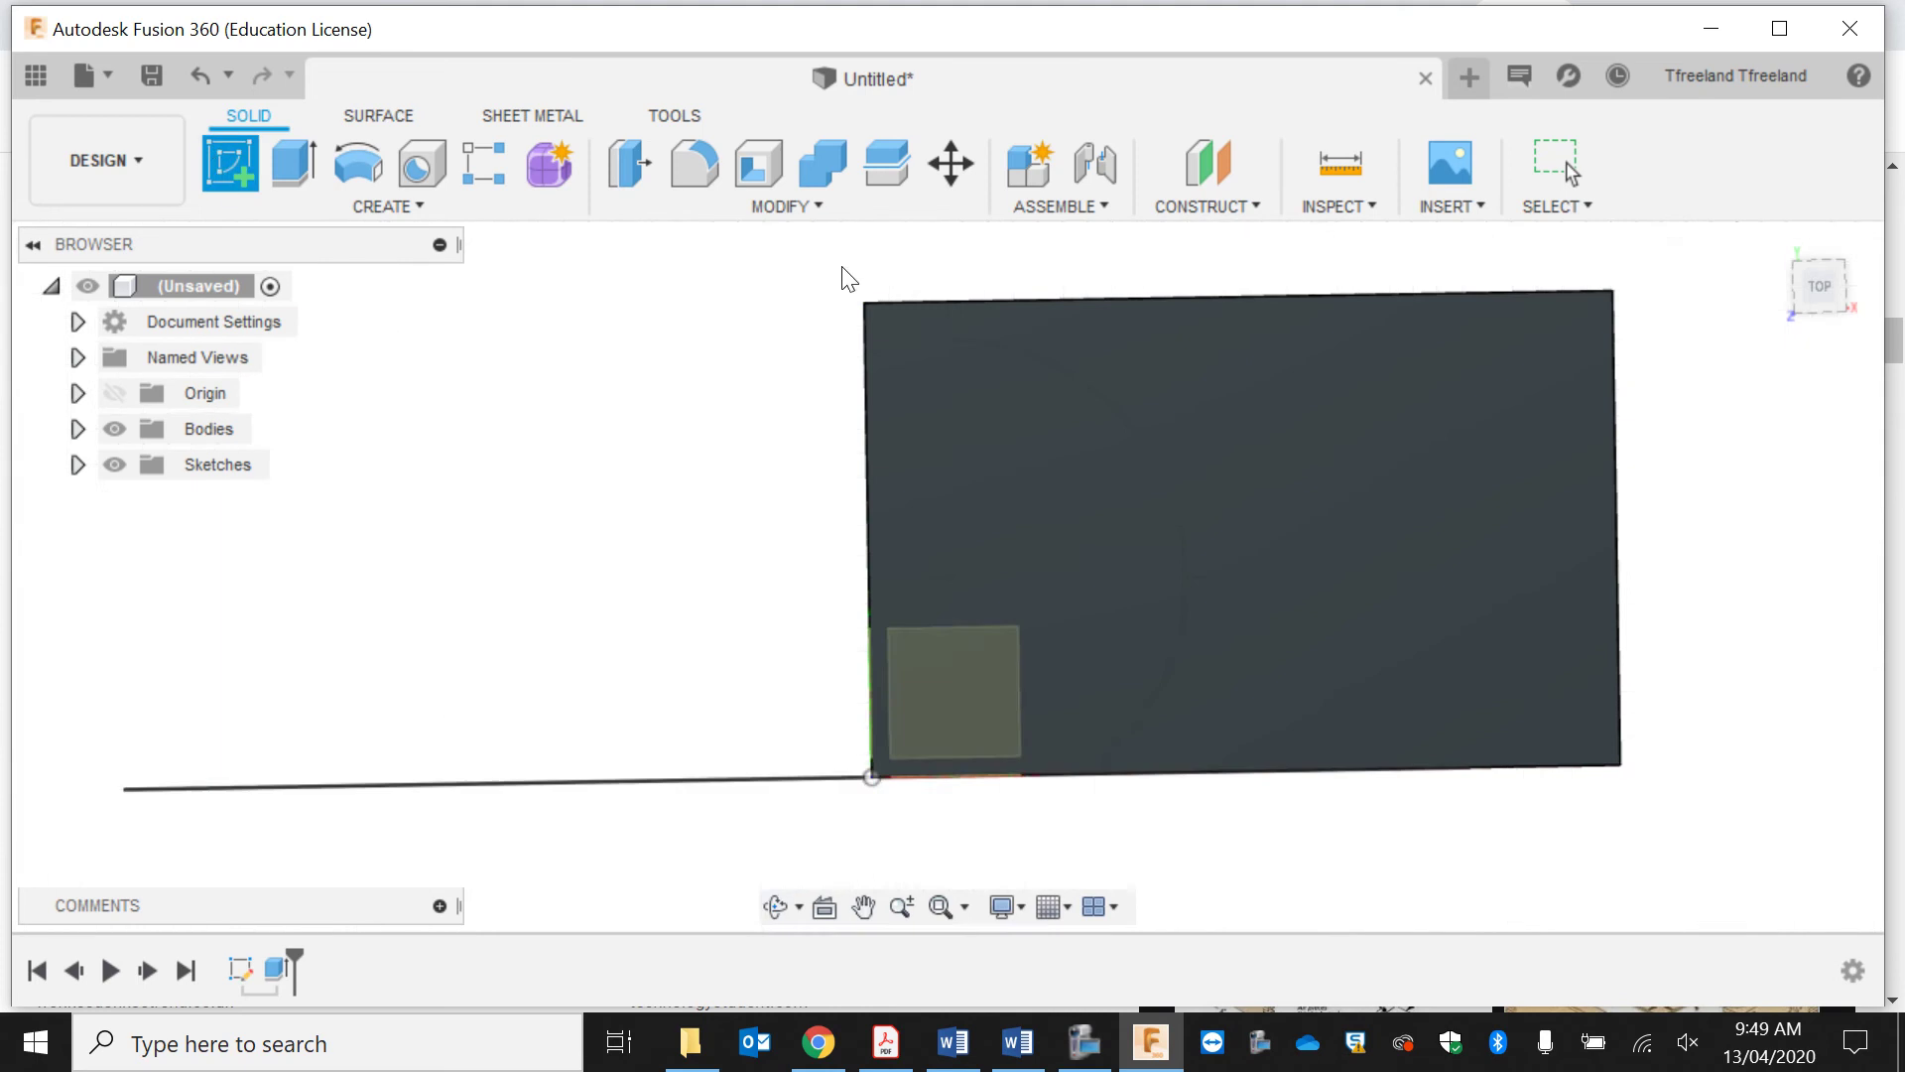
left_click(968, 397)
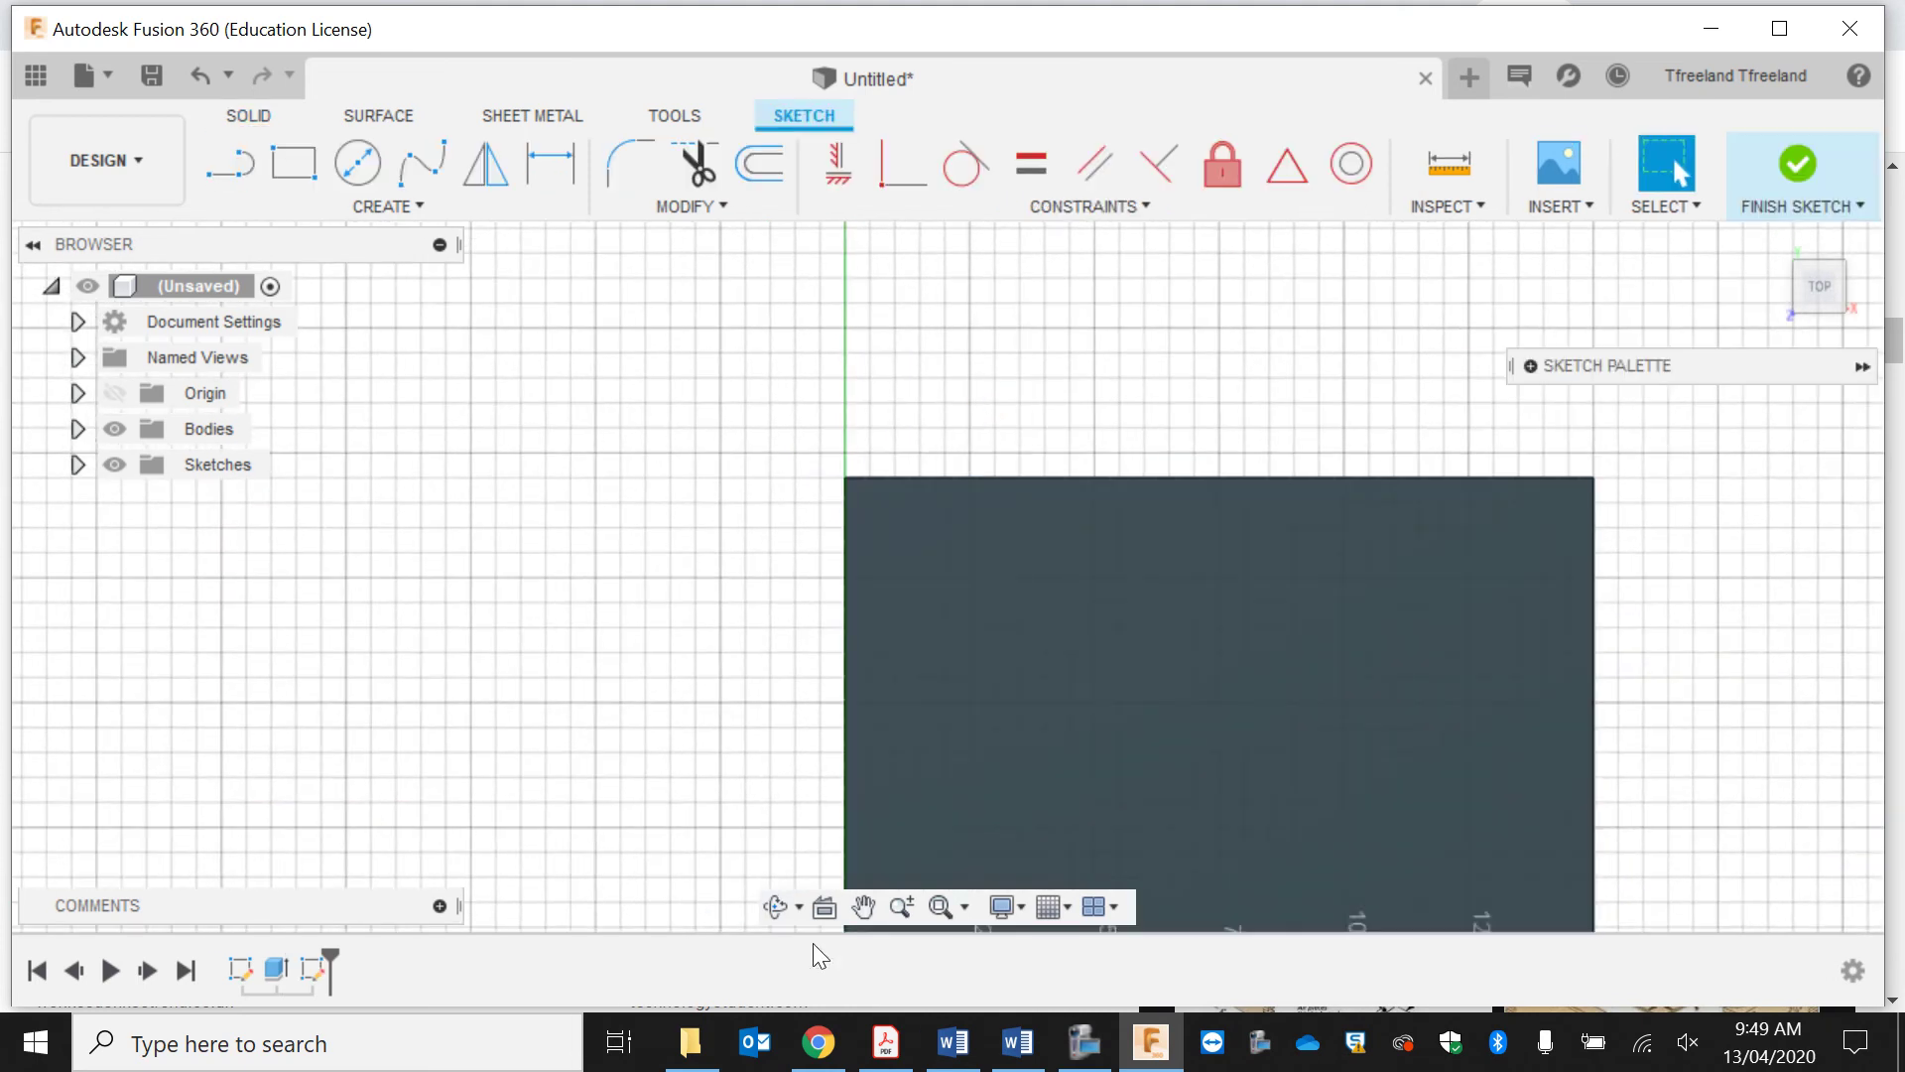
left_click(861, 898)
left_click_drag(910, 766, 859, 642)
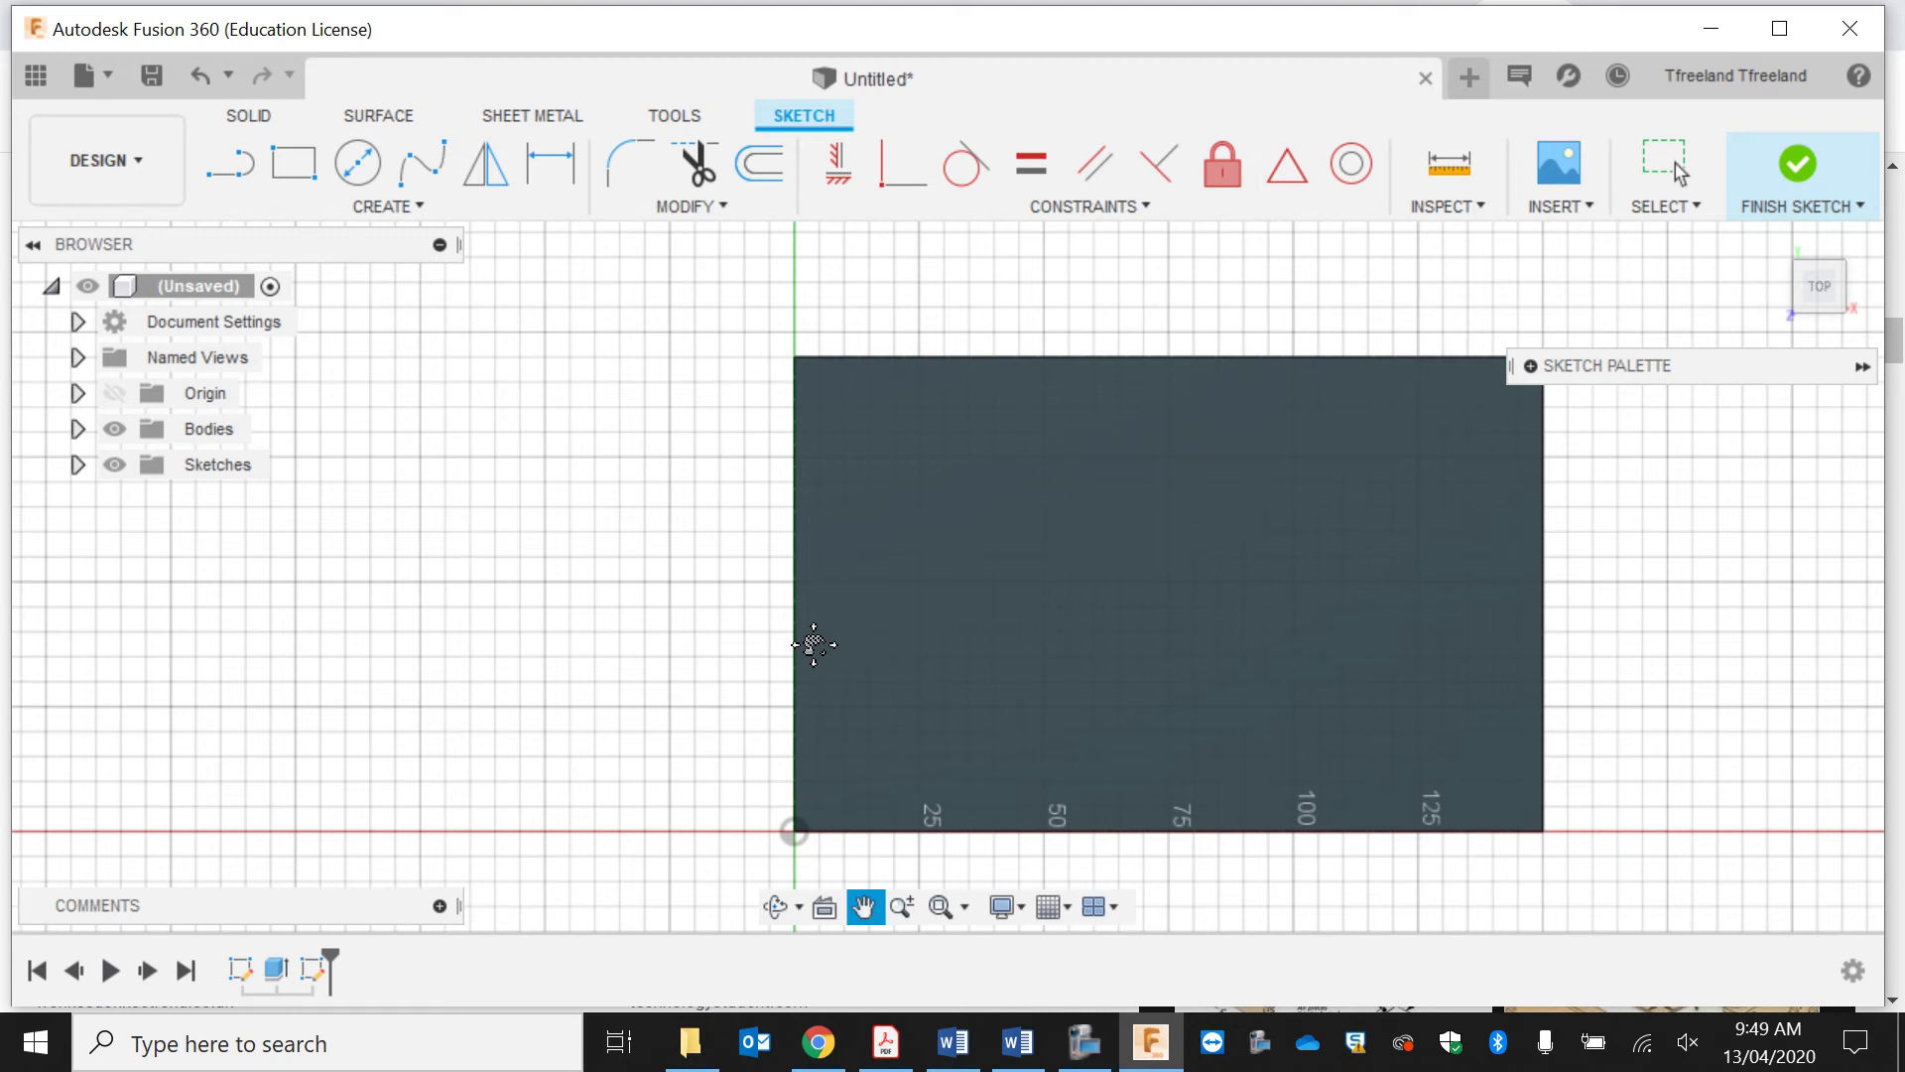
Step: Draw a construction rectangle 19 mm wide along the board's left edge, spanning its full 95 mm height
left_click(279, 165)
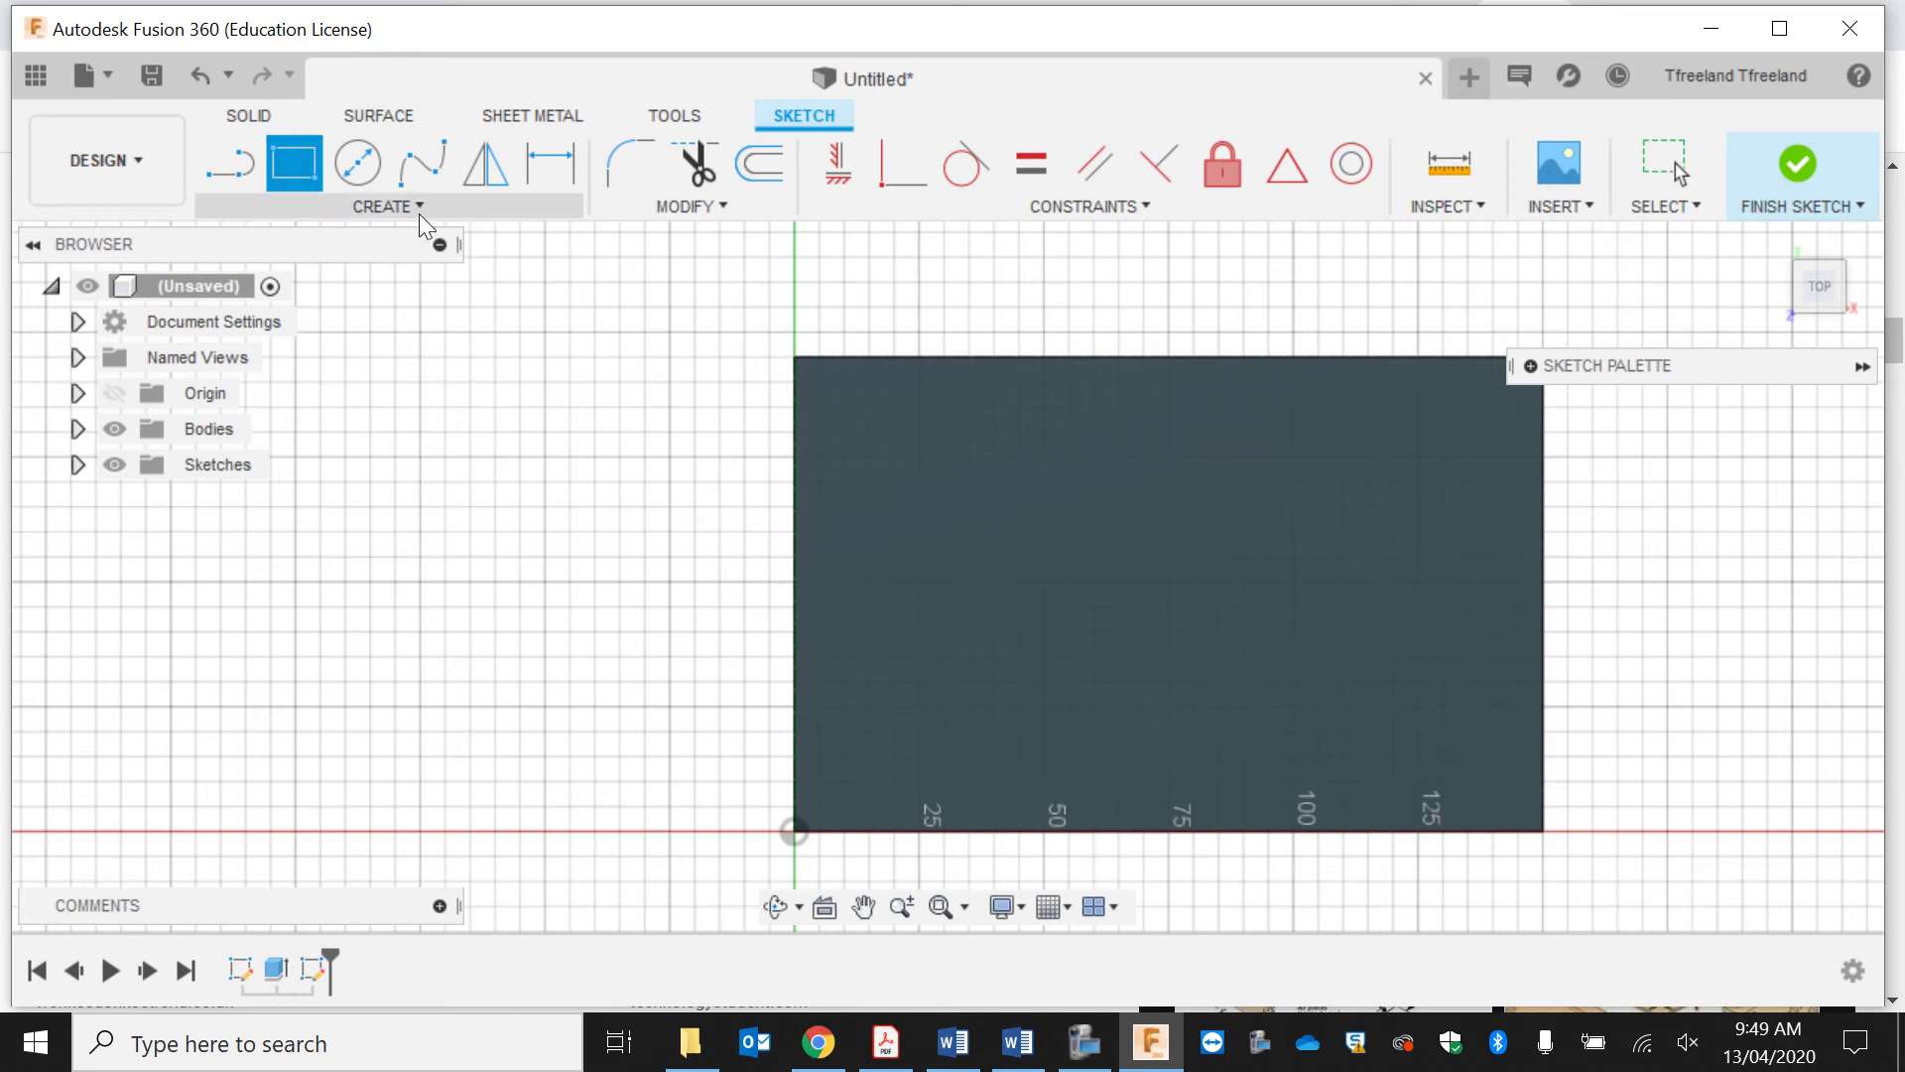
left_click(1531, 368)
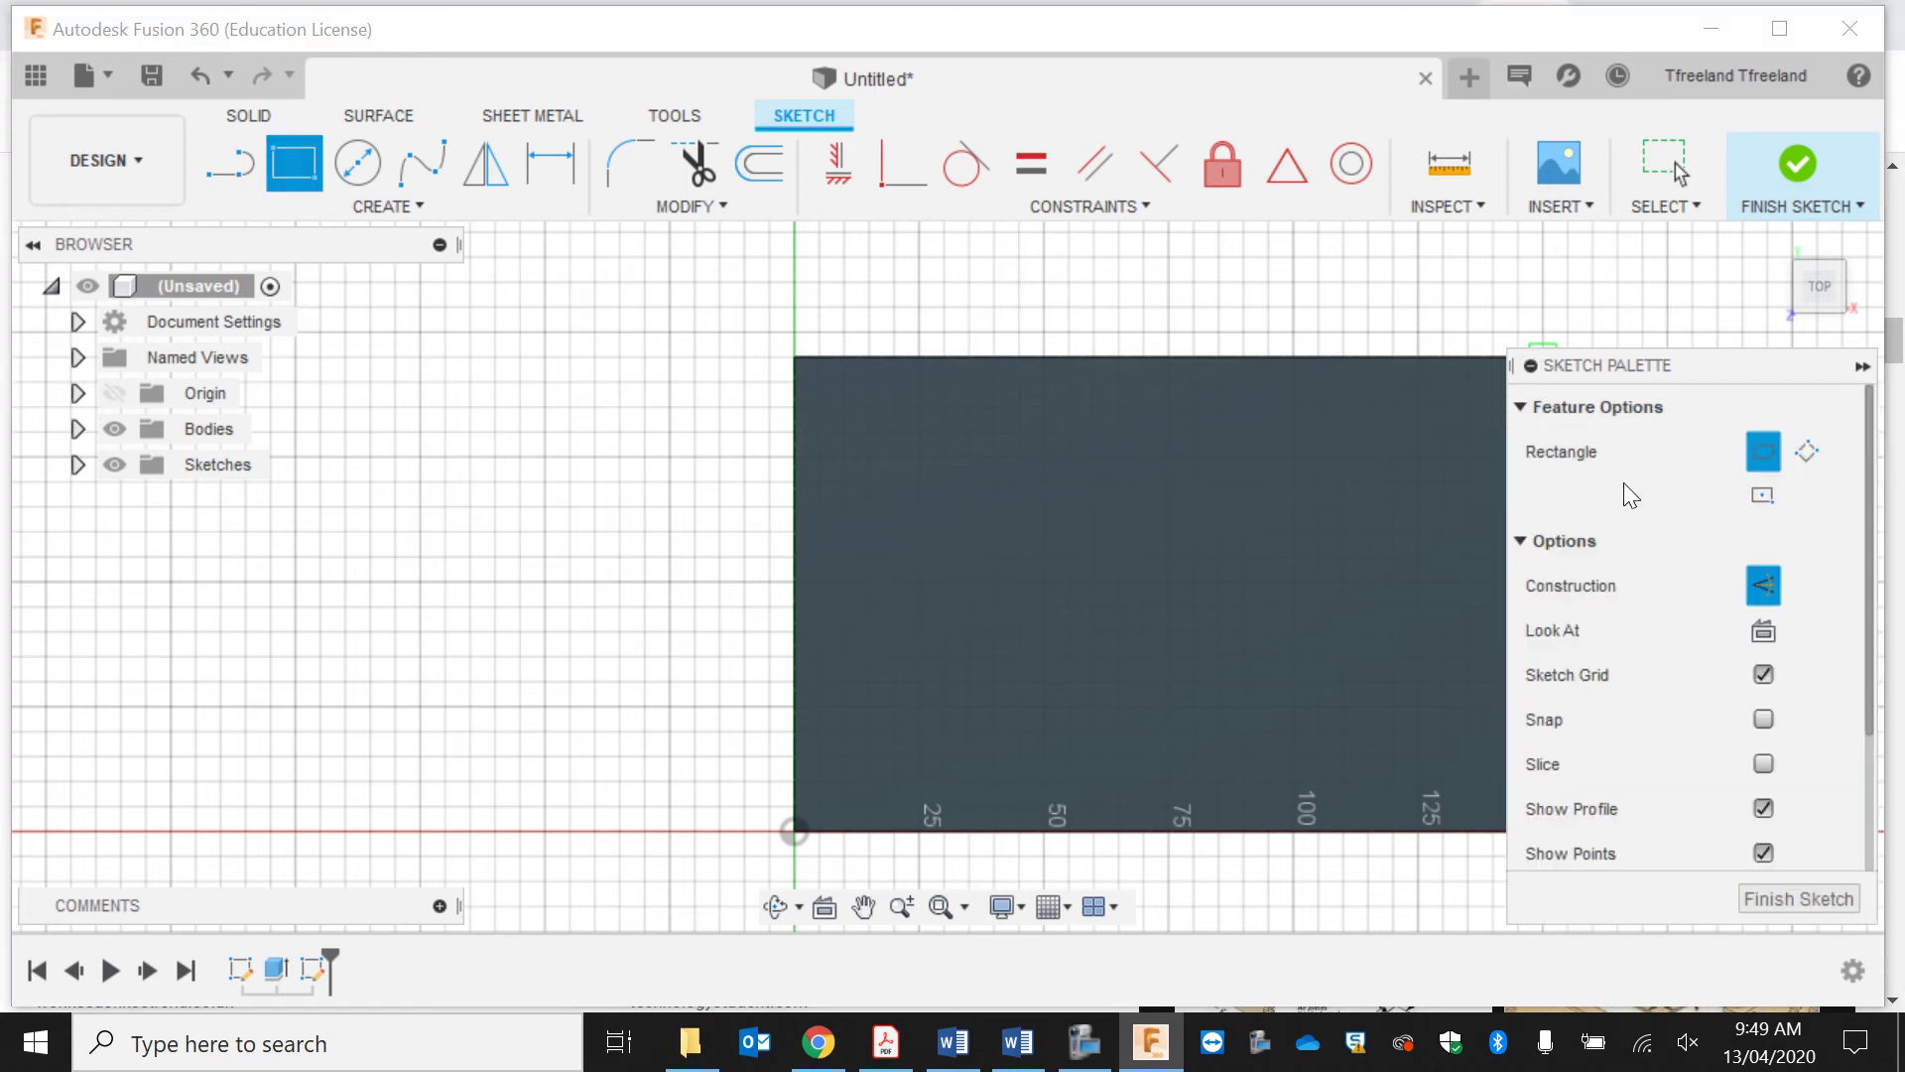
left_click(1530, 366)
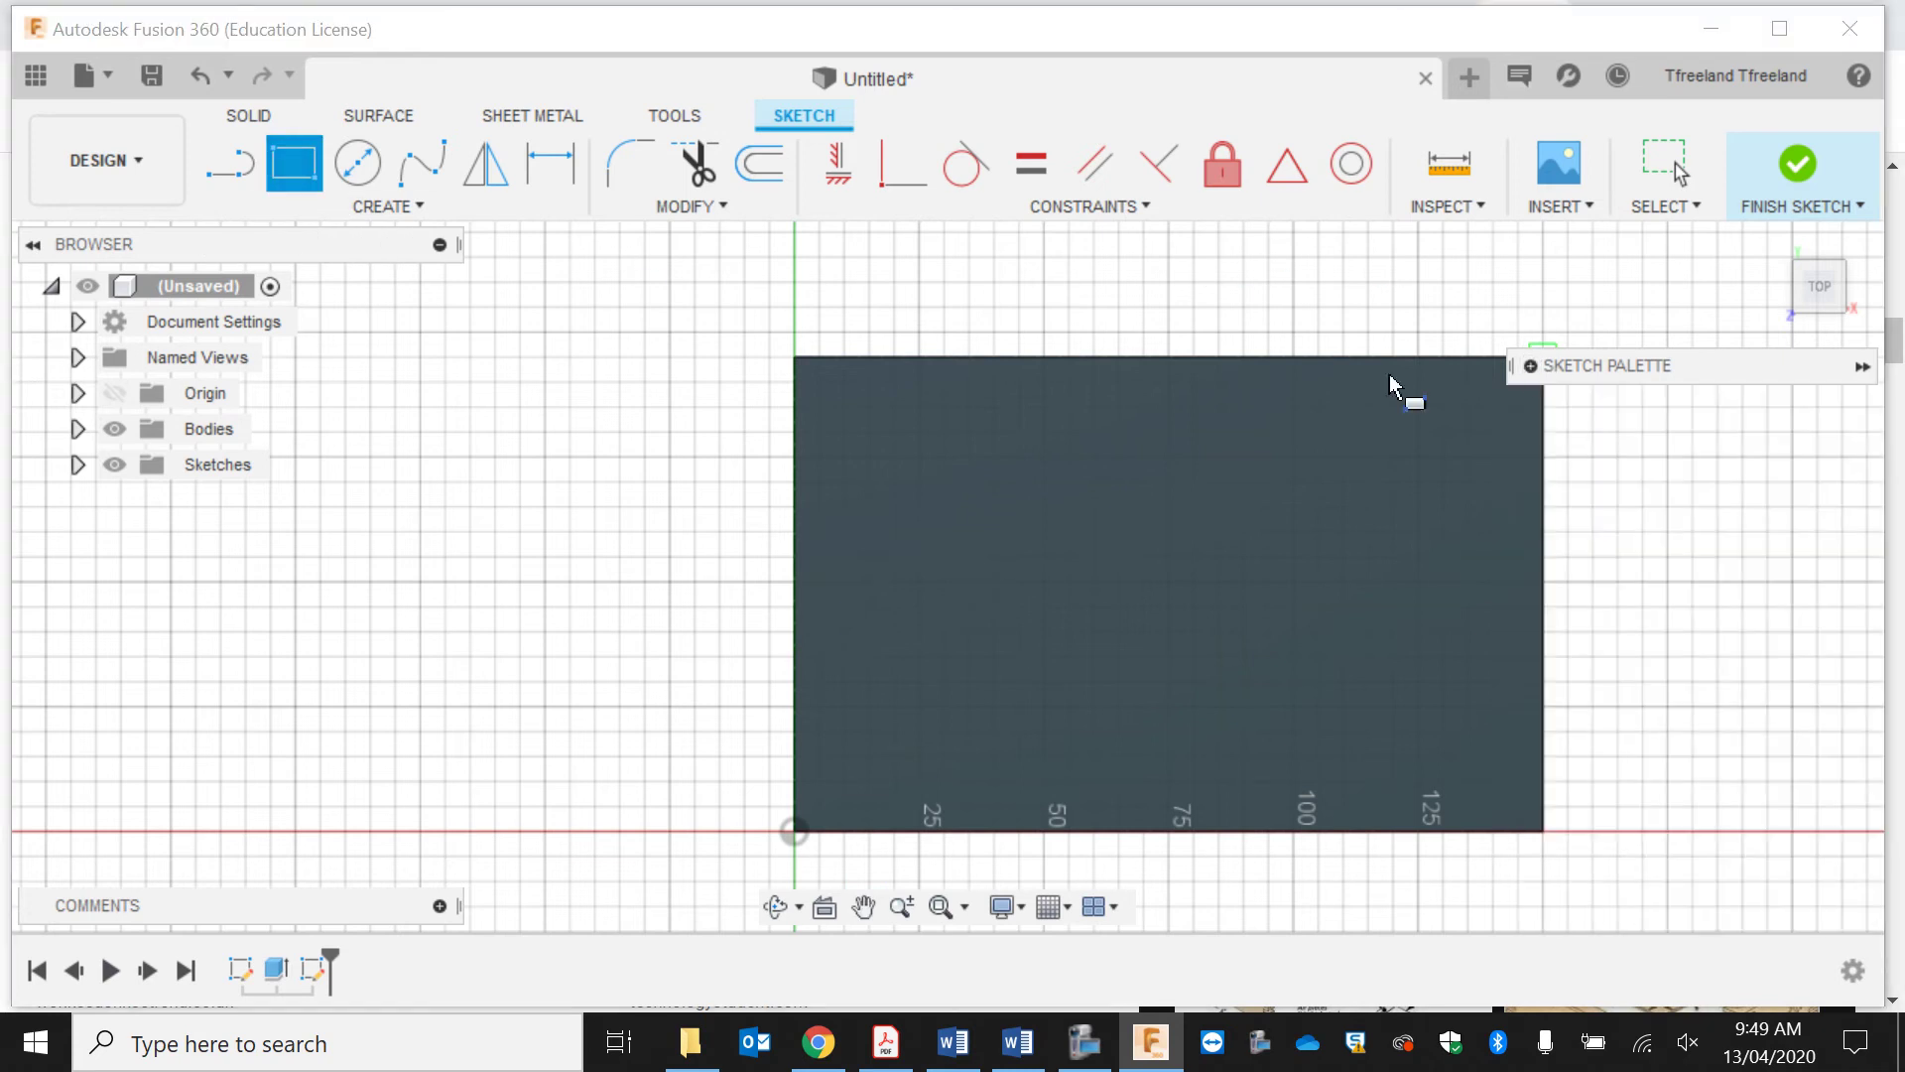
left_click(794, 358)
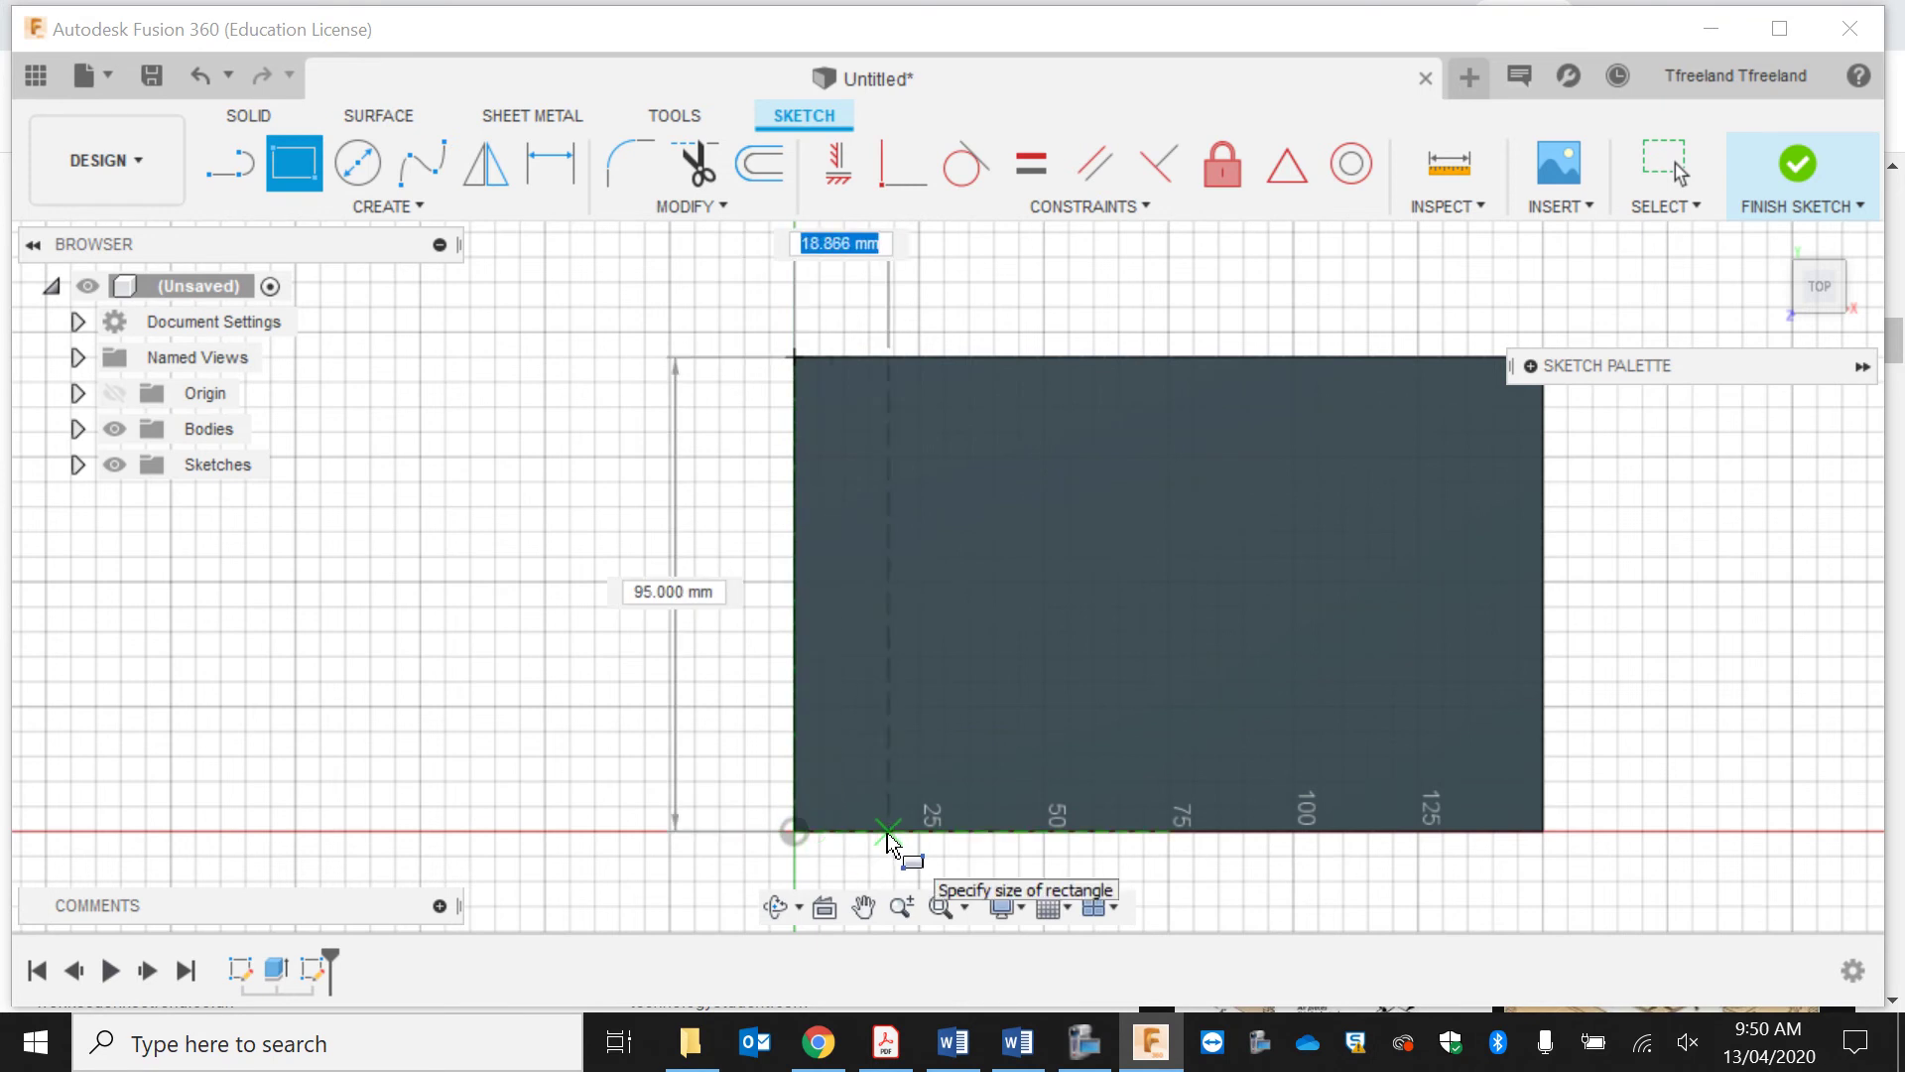
type("19")
key("Tab")
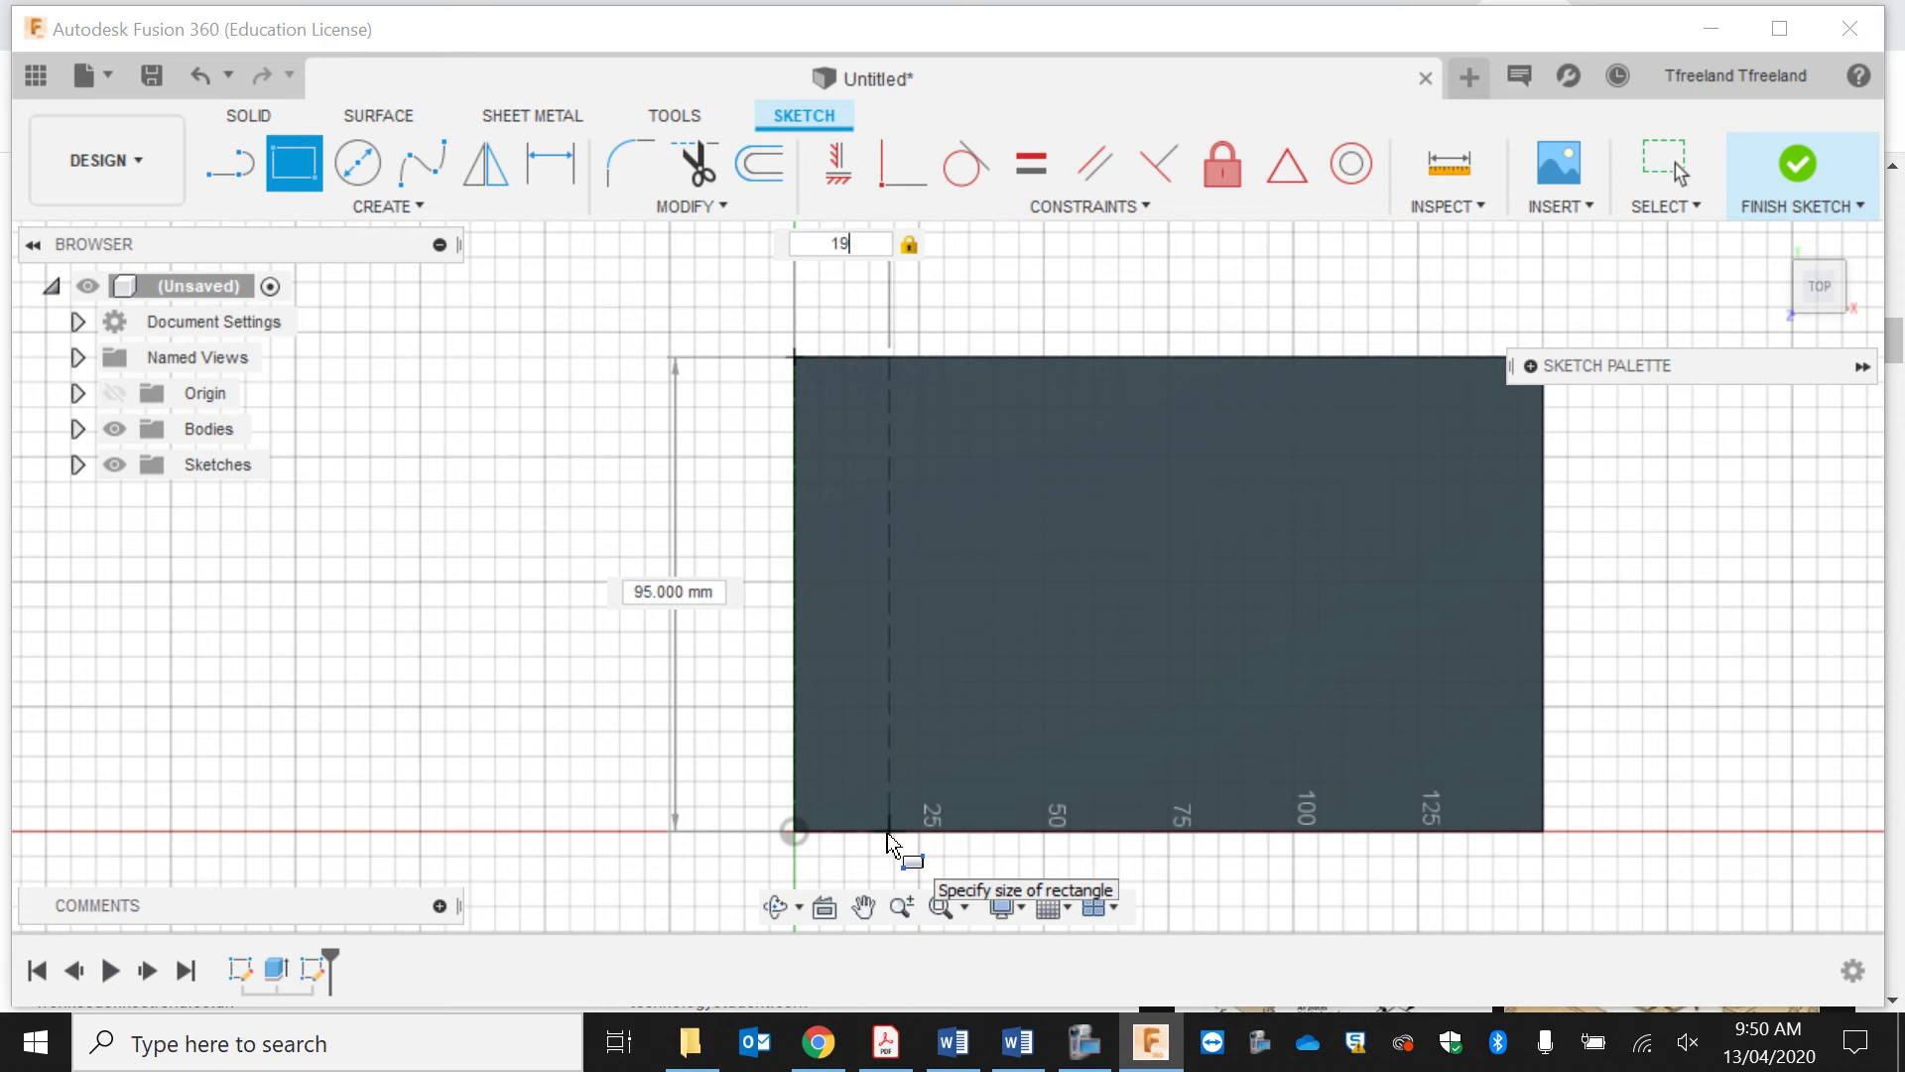
key("Return")
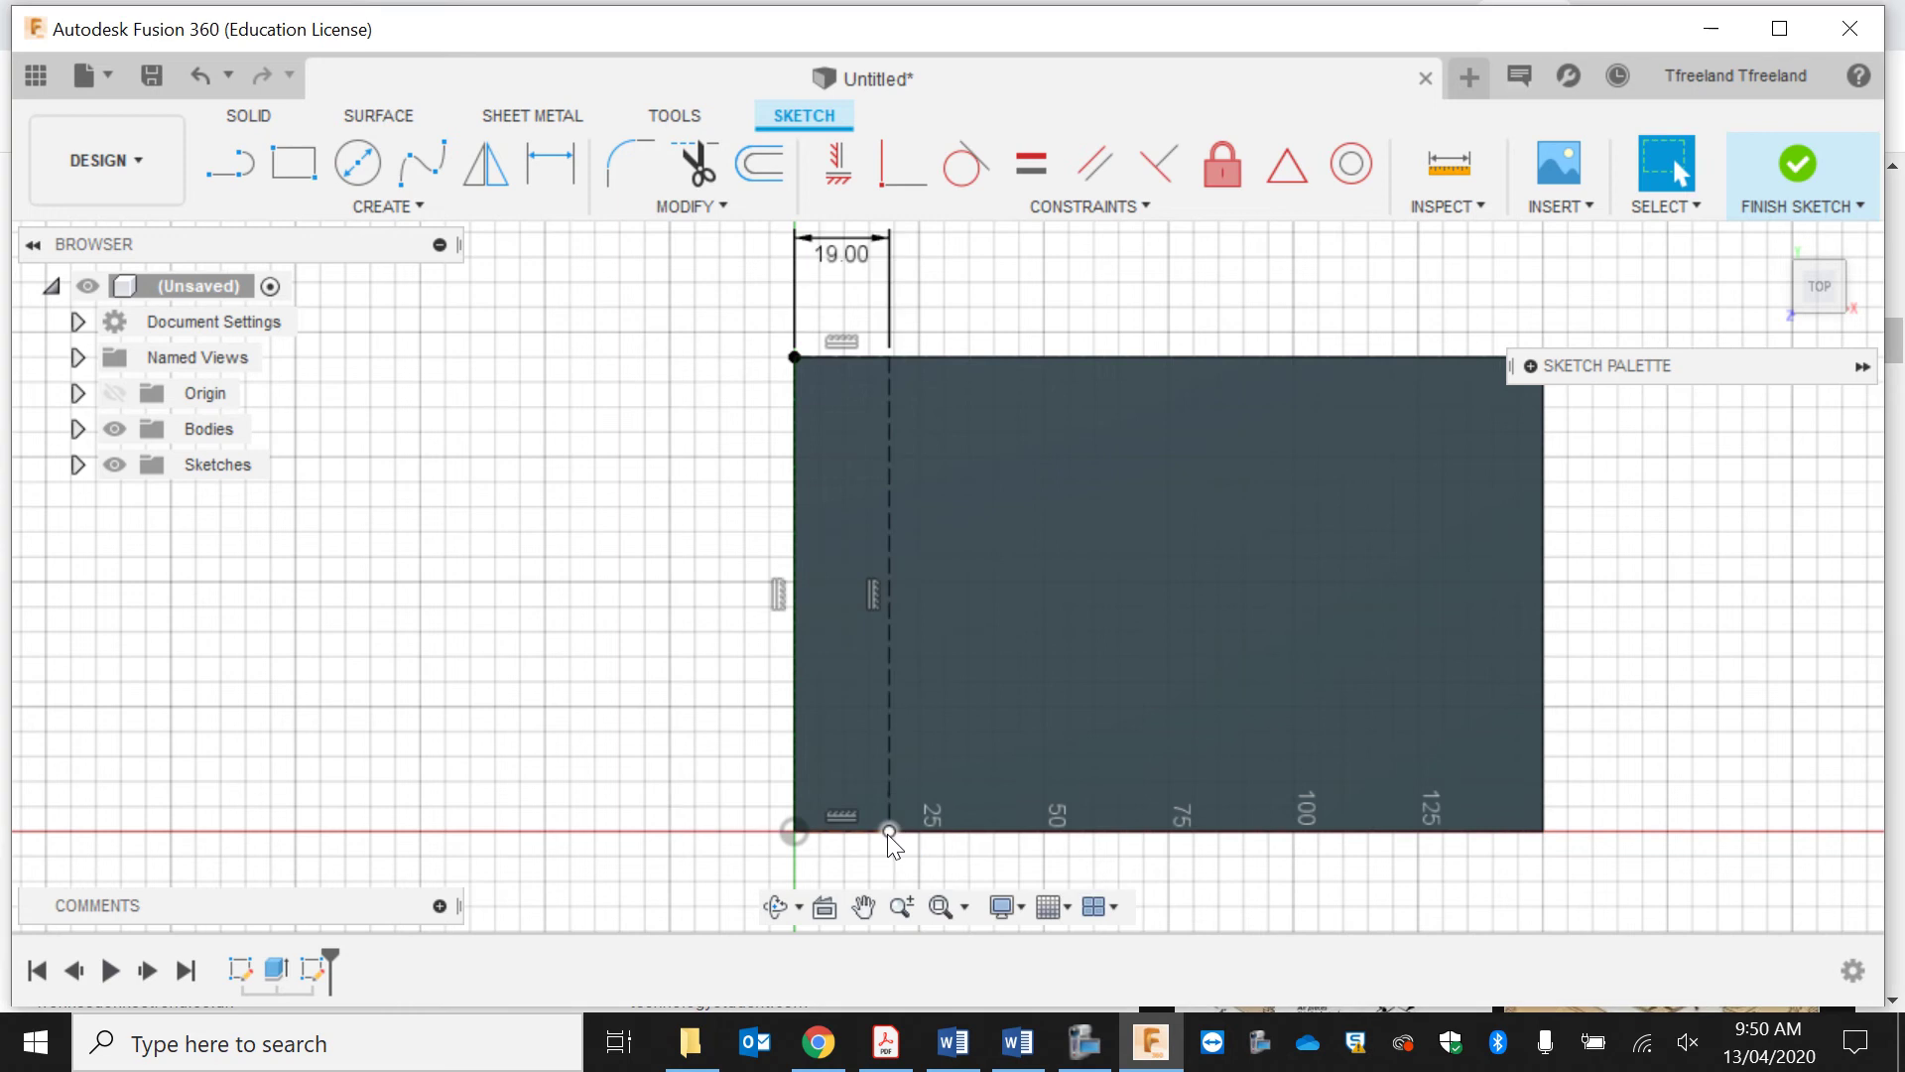
Step: Draw a 9.5 mm construction line down the board's left edge from its upper-left corner
left_click(231, 157)
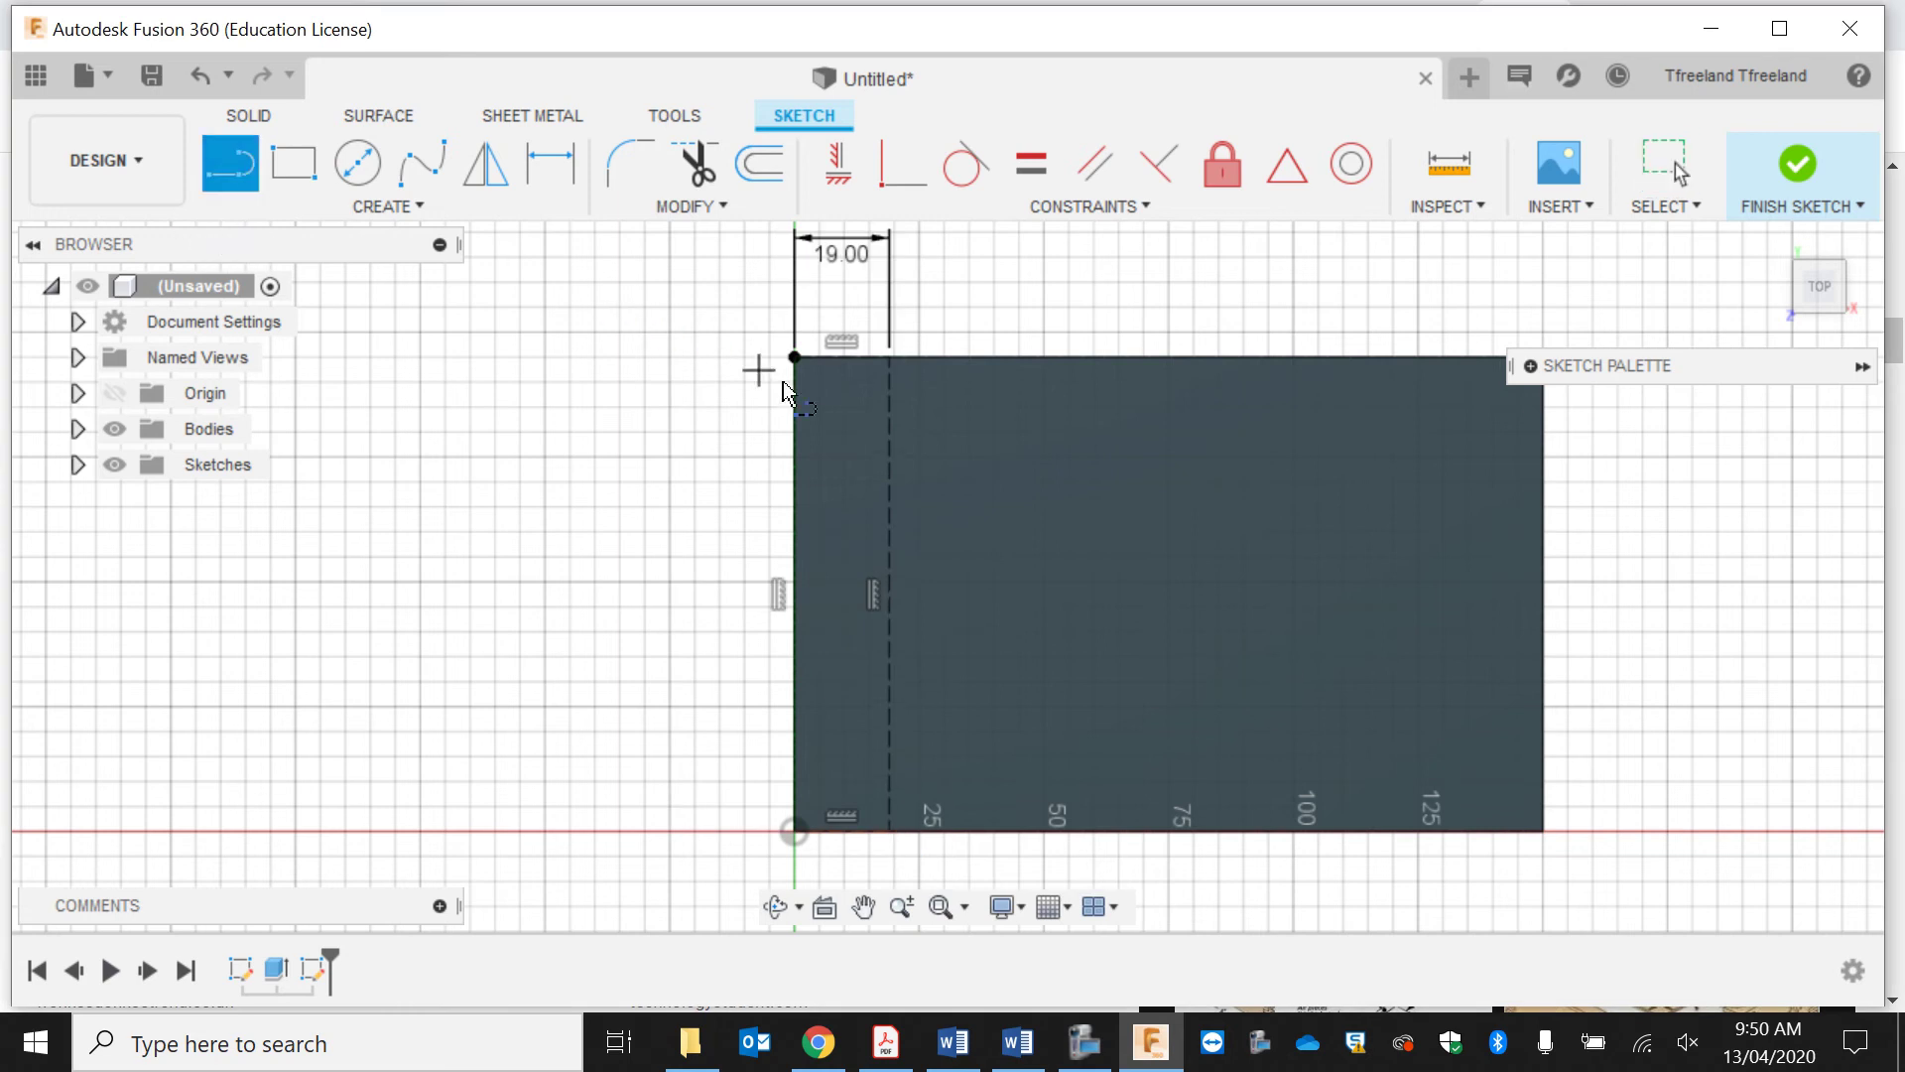
left_click(794, 357)
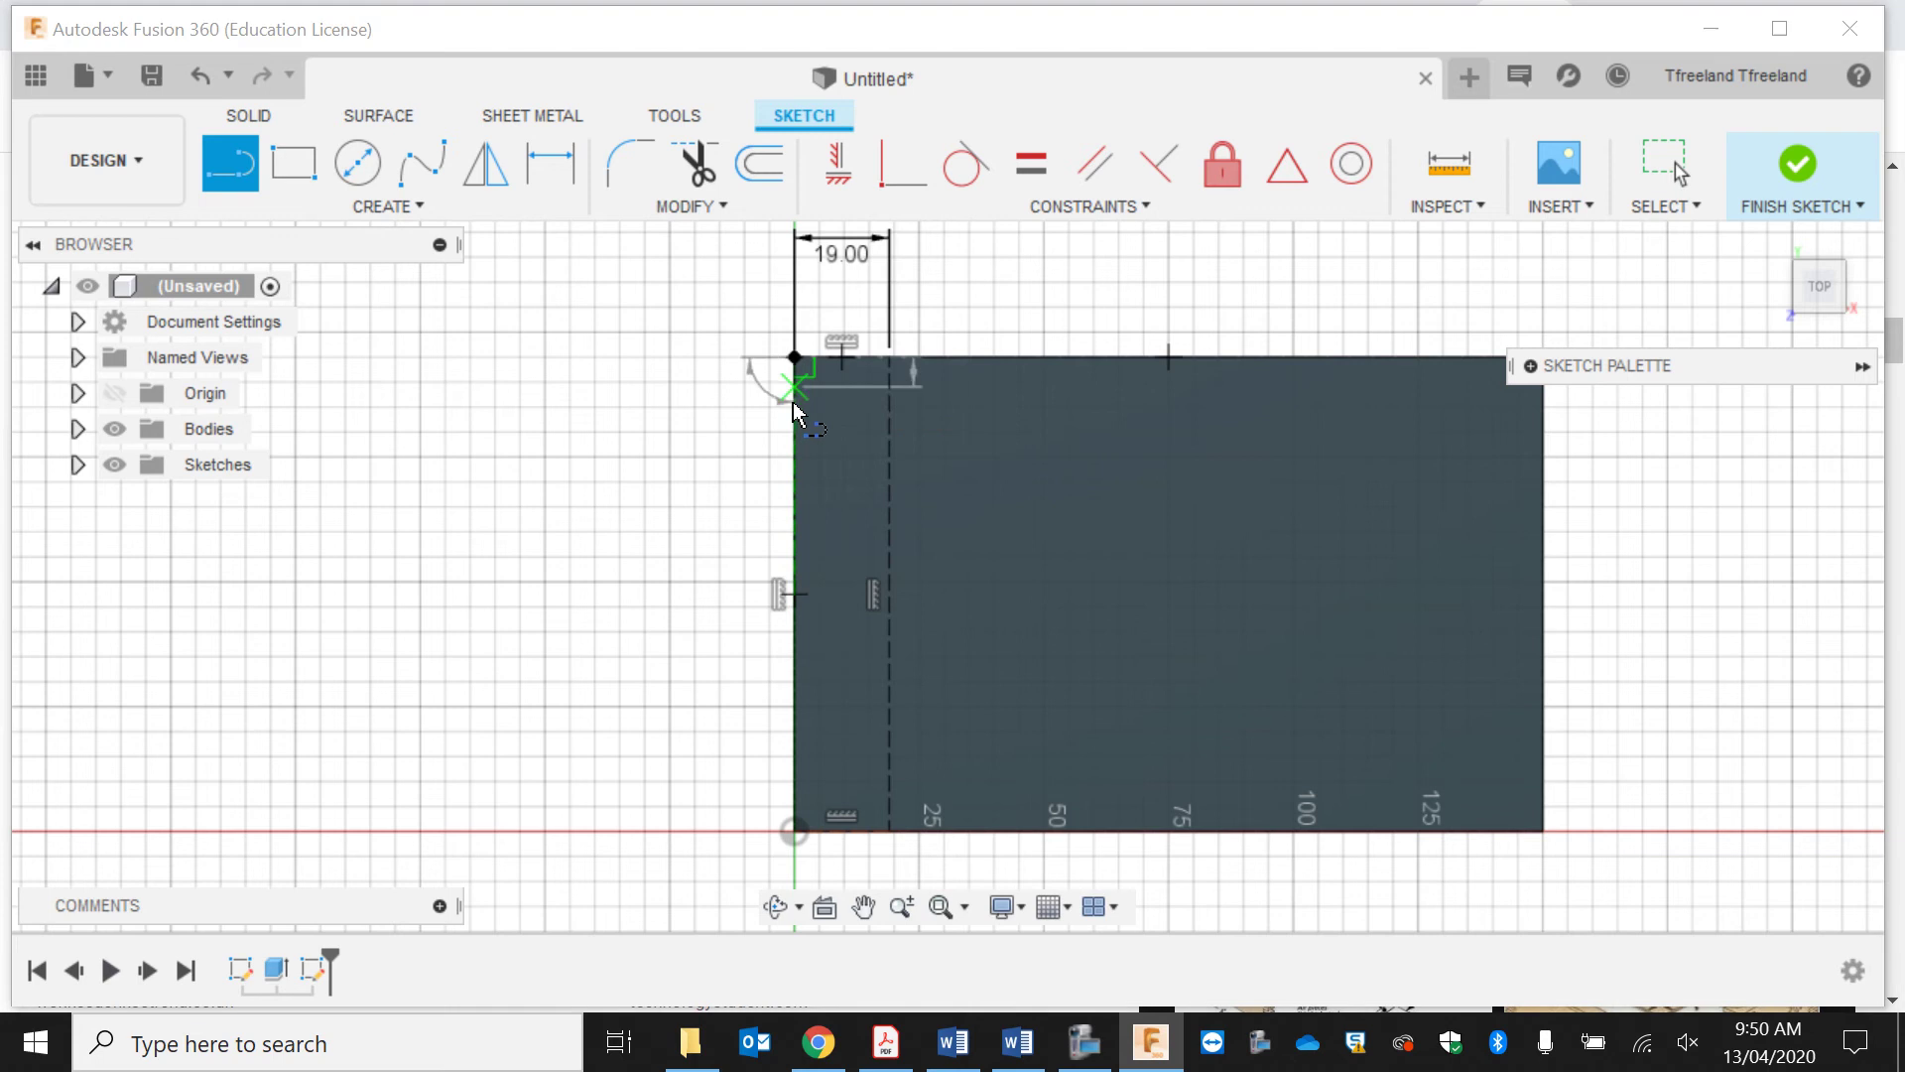
type("9")
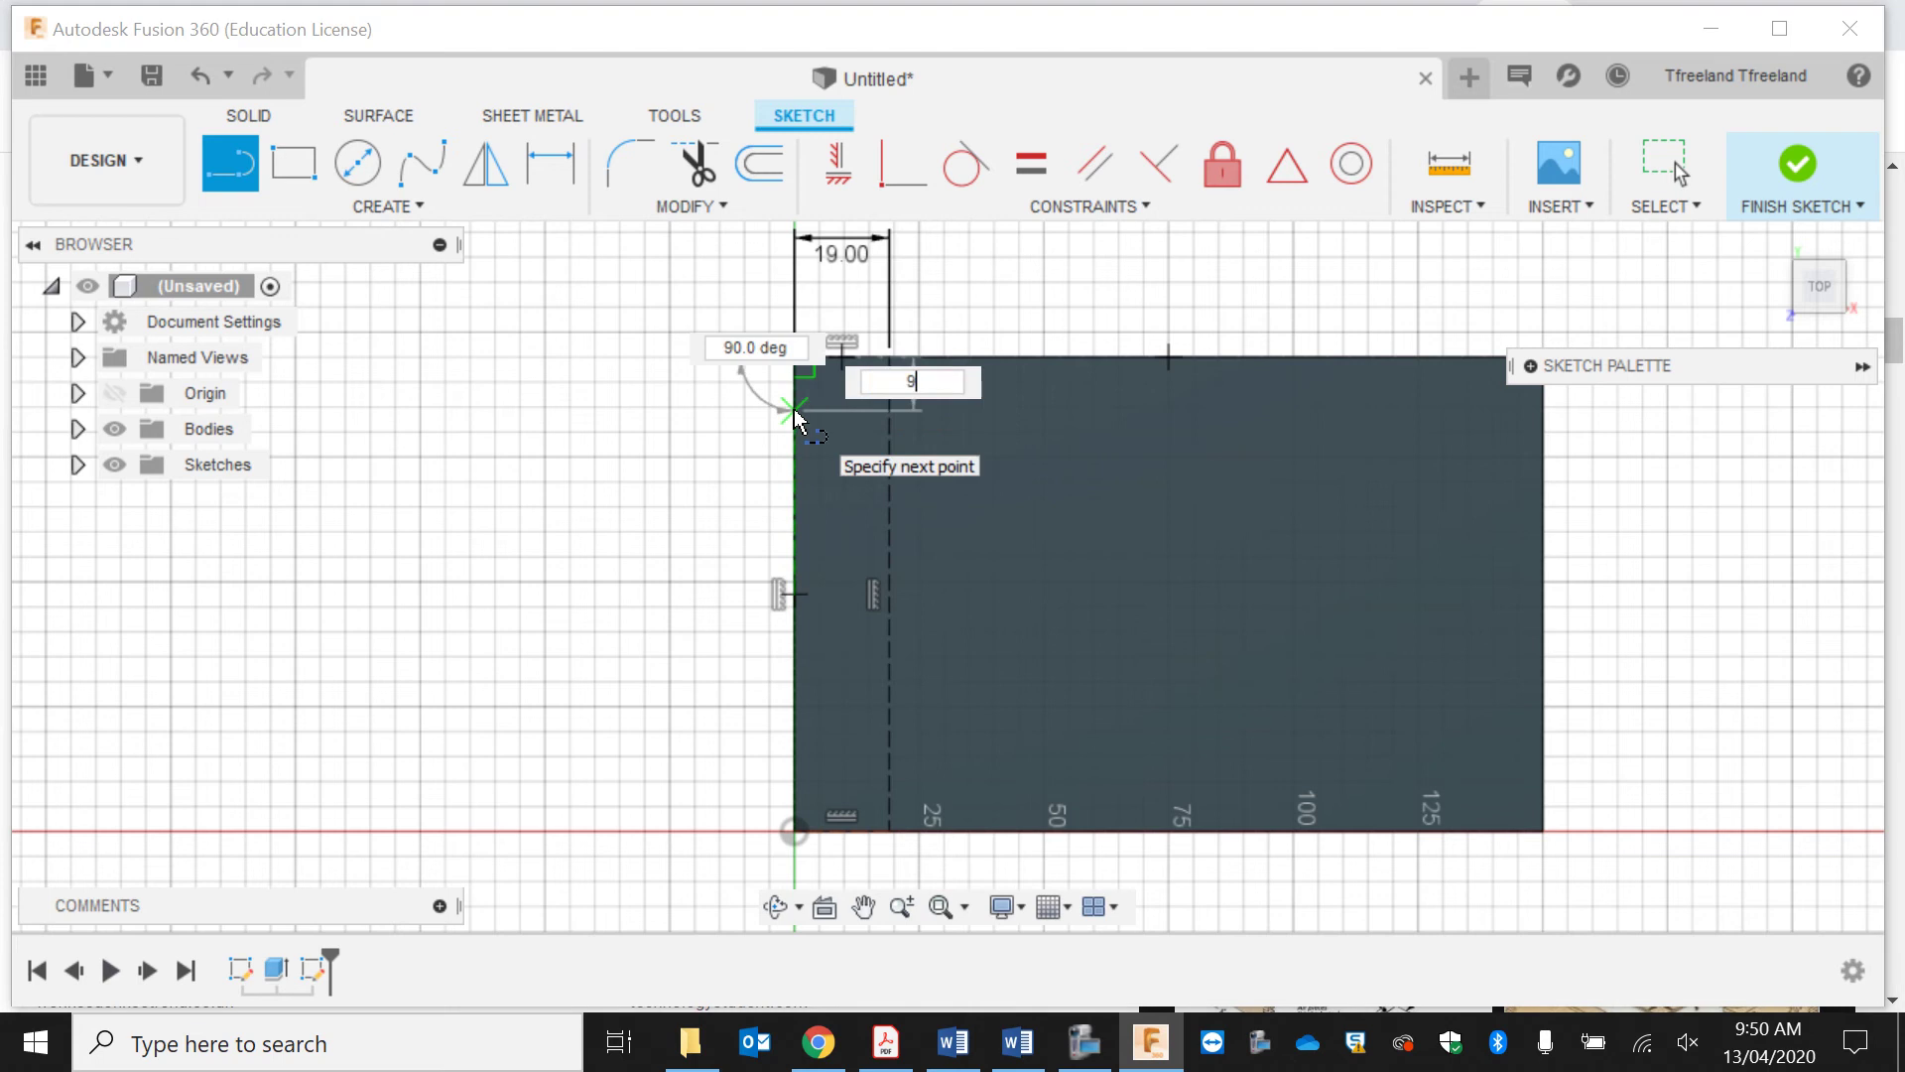
key("Tab")
type(".5")
key("Return")
key("Escape")
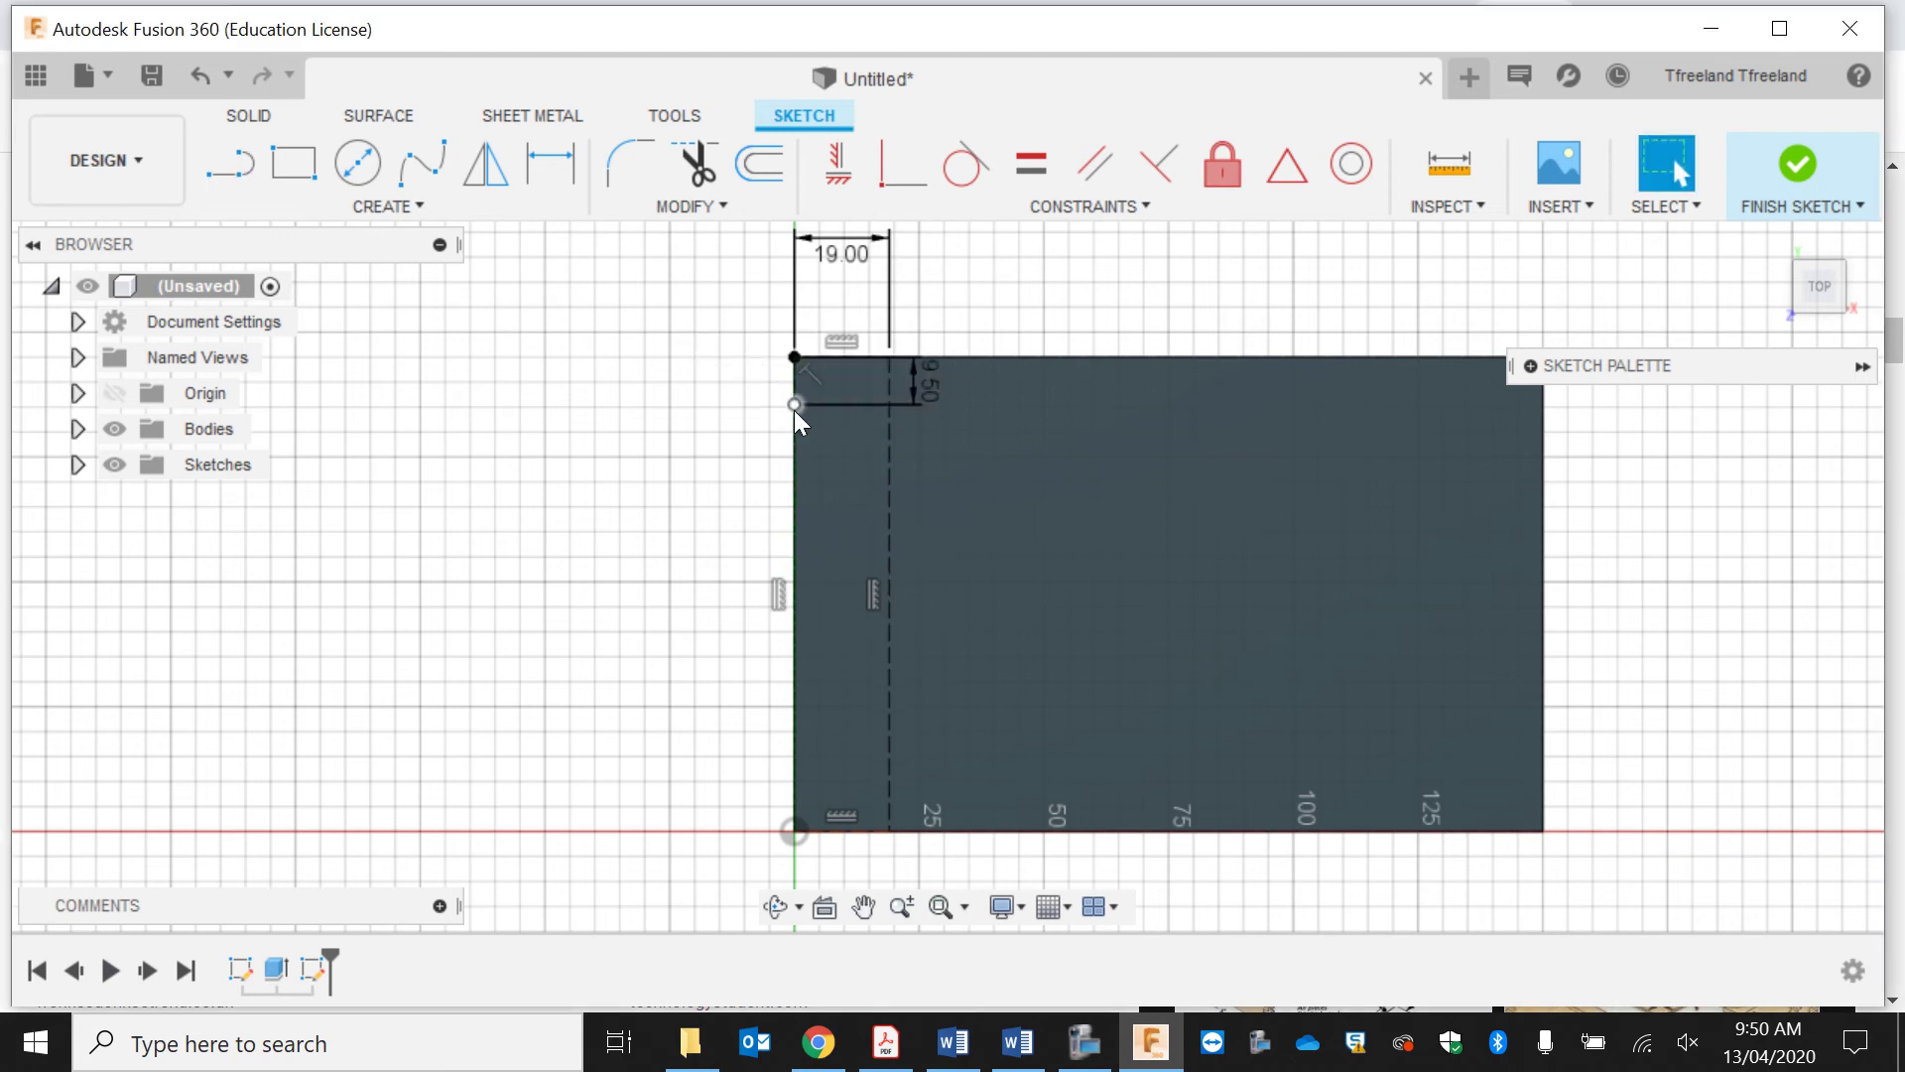
Step: Add a second 9.5 mm construction line down the left edge, starting at the first one's lower end
left_click(243, 171)
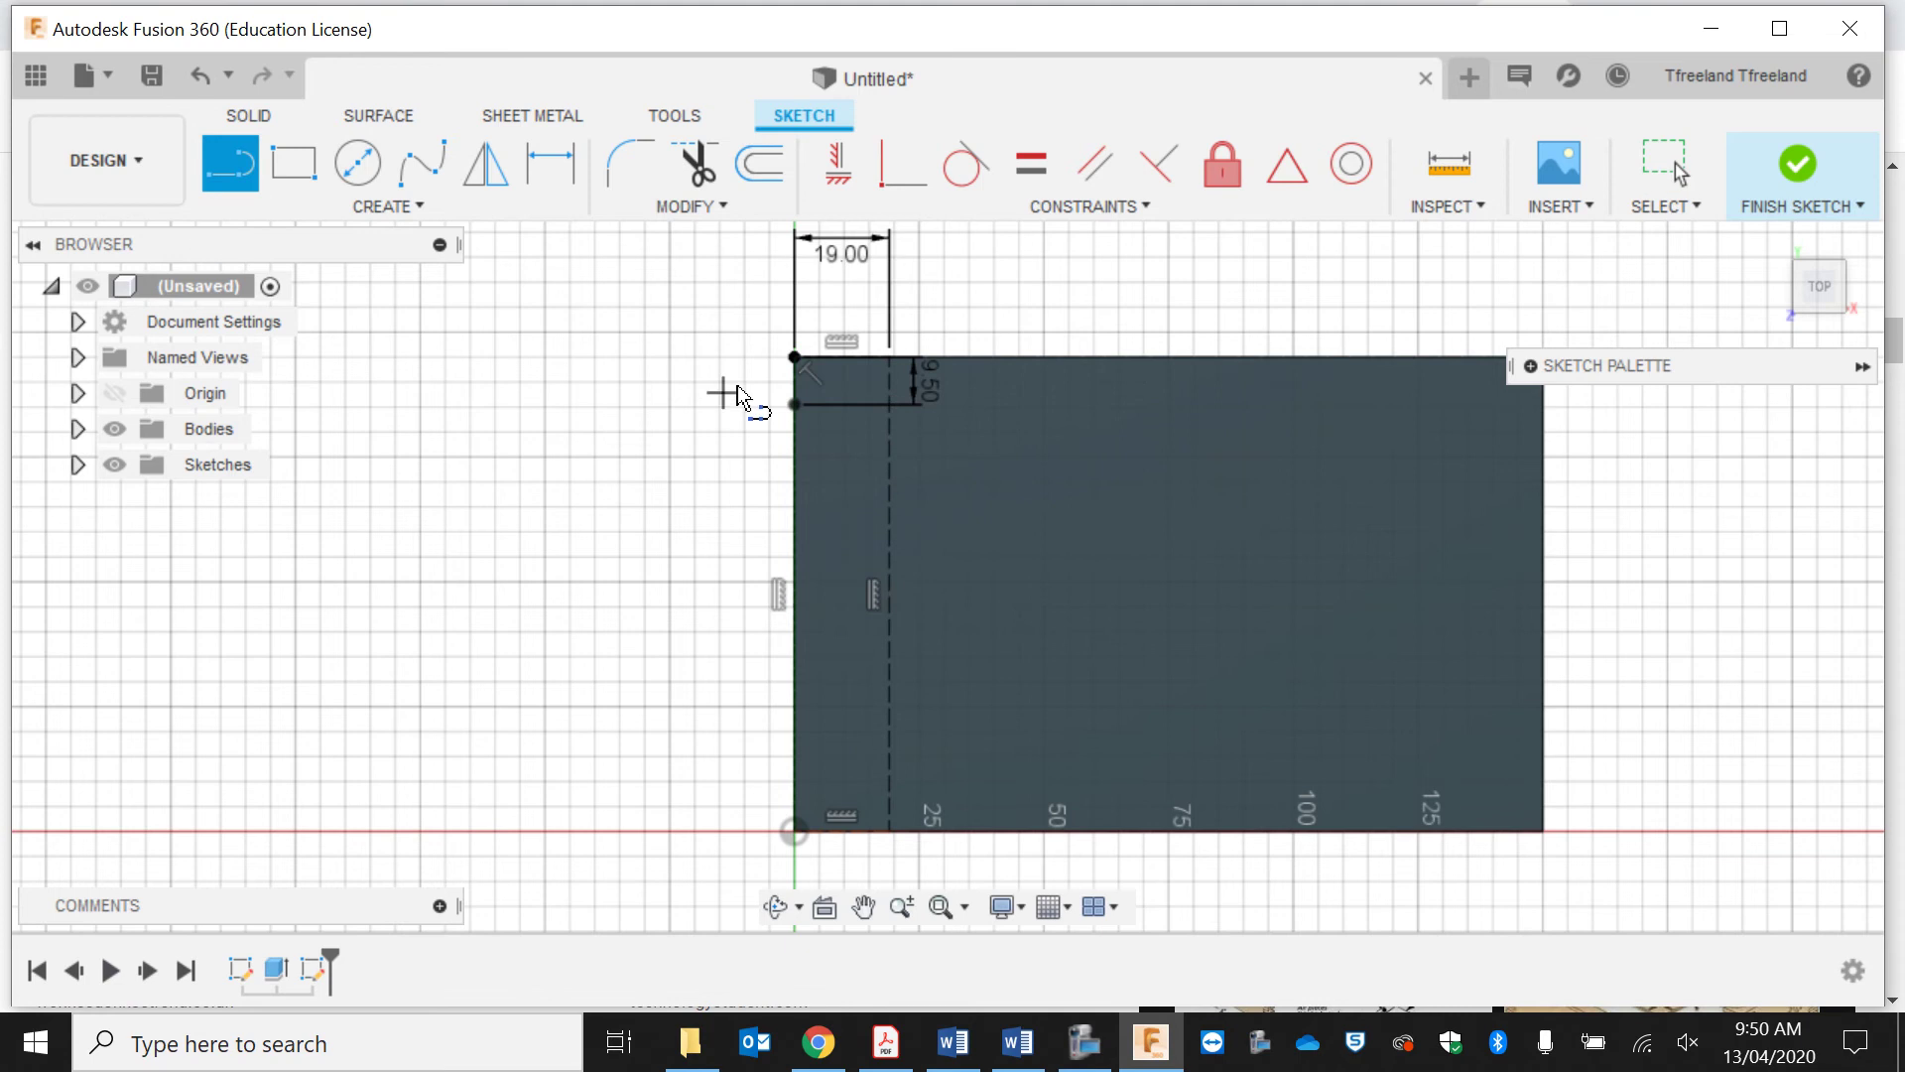
left_click(794, 405)
type("9")
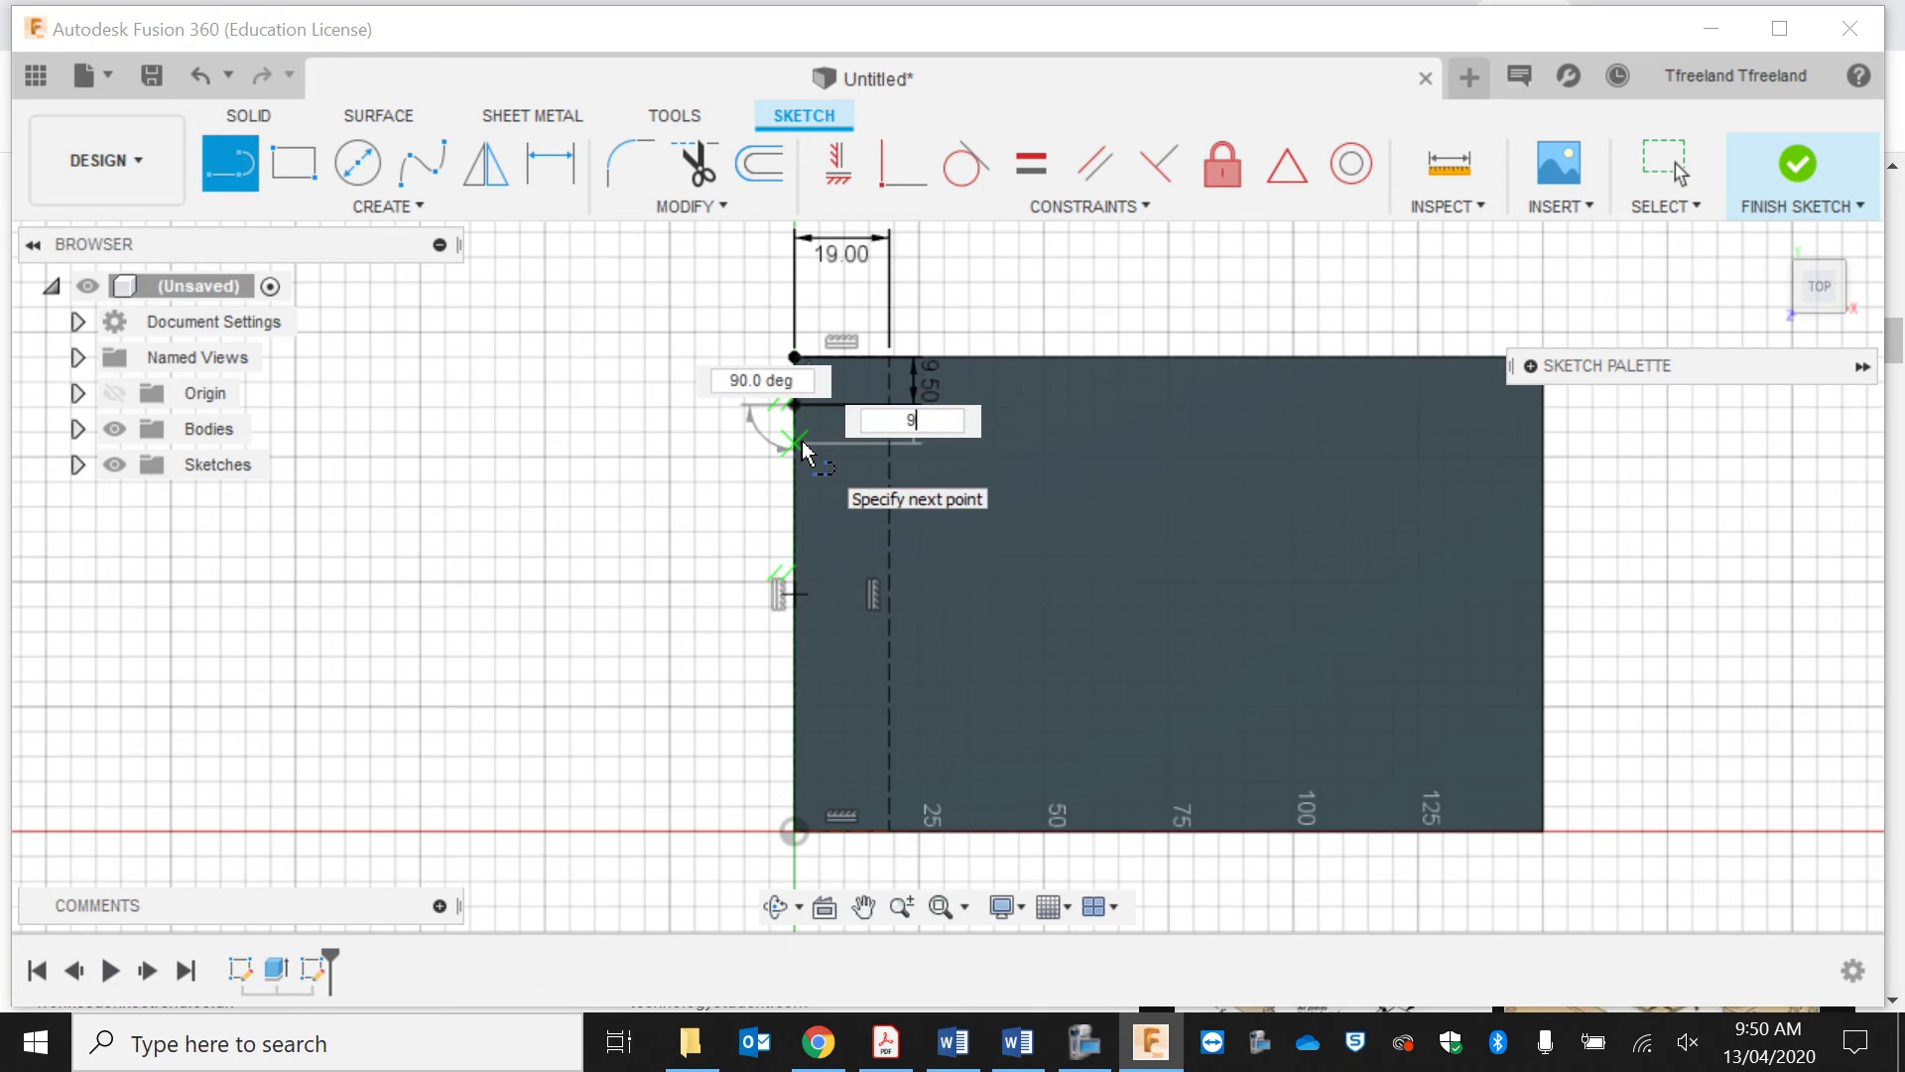
type(".5")
key("Return")
key("Escape")
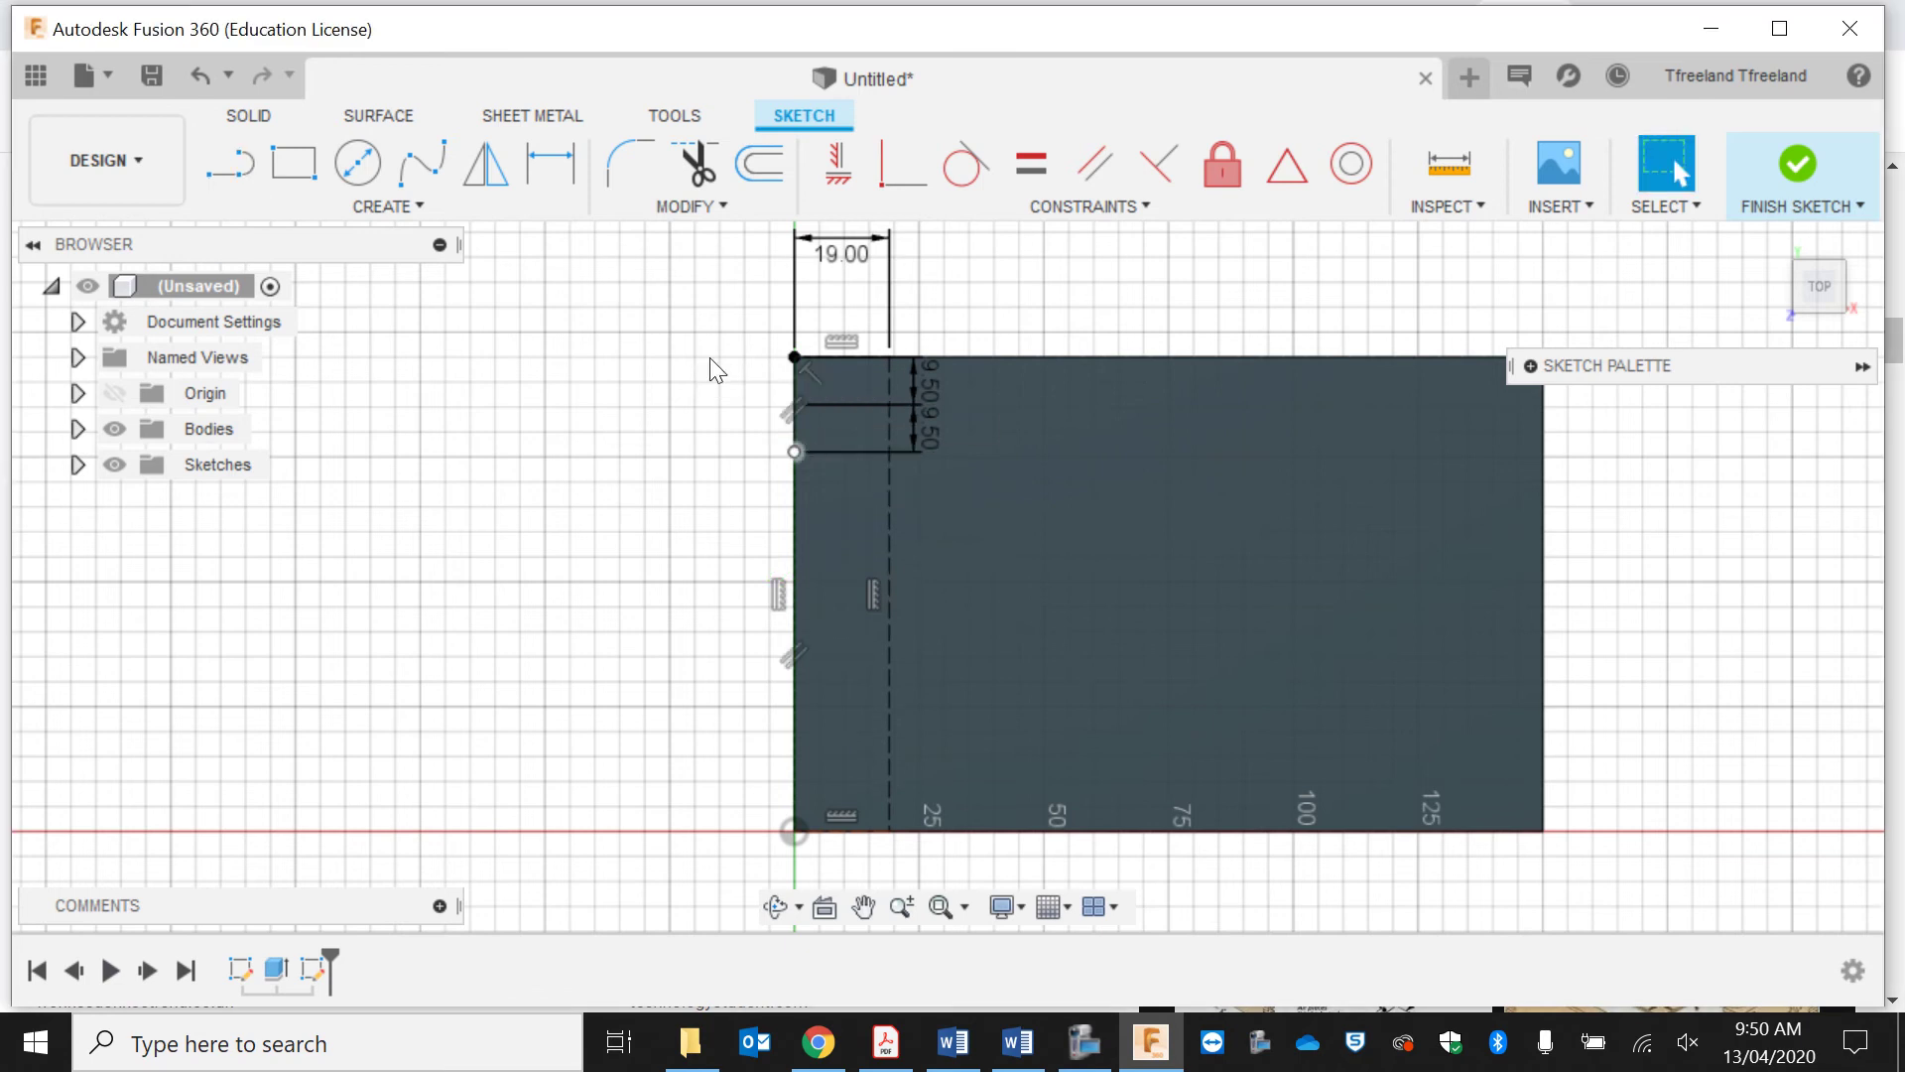
Step: Add a third 9.5 mm construction line down the left edge, continuing from the second one
left_click(248, 172)
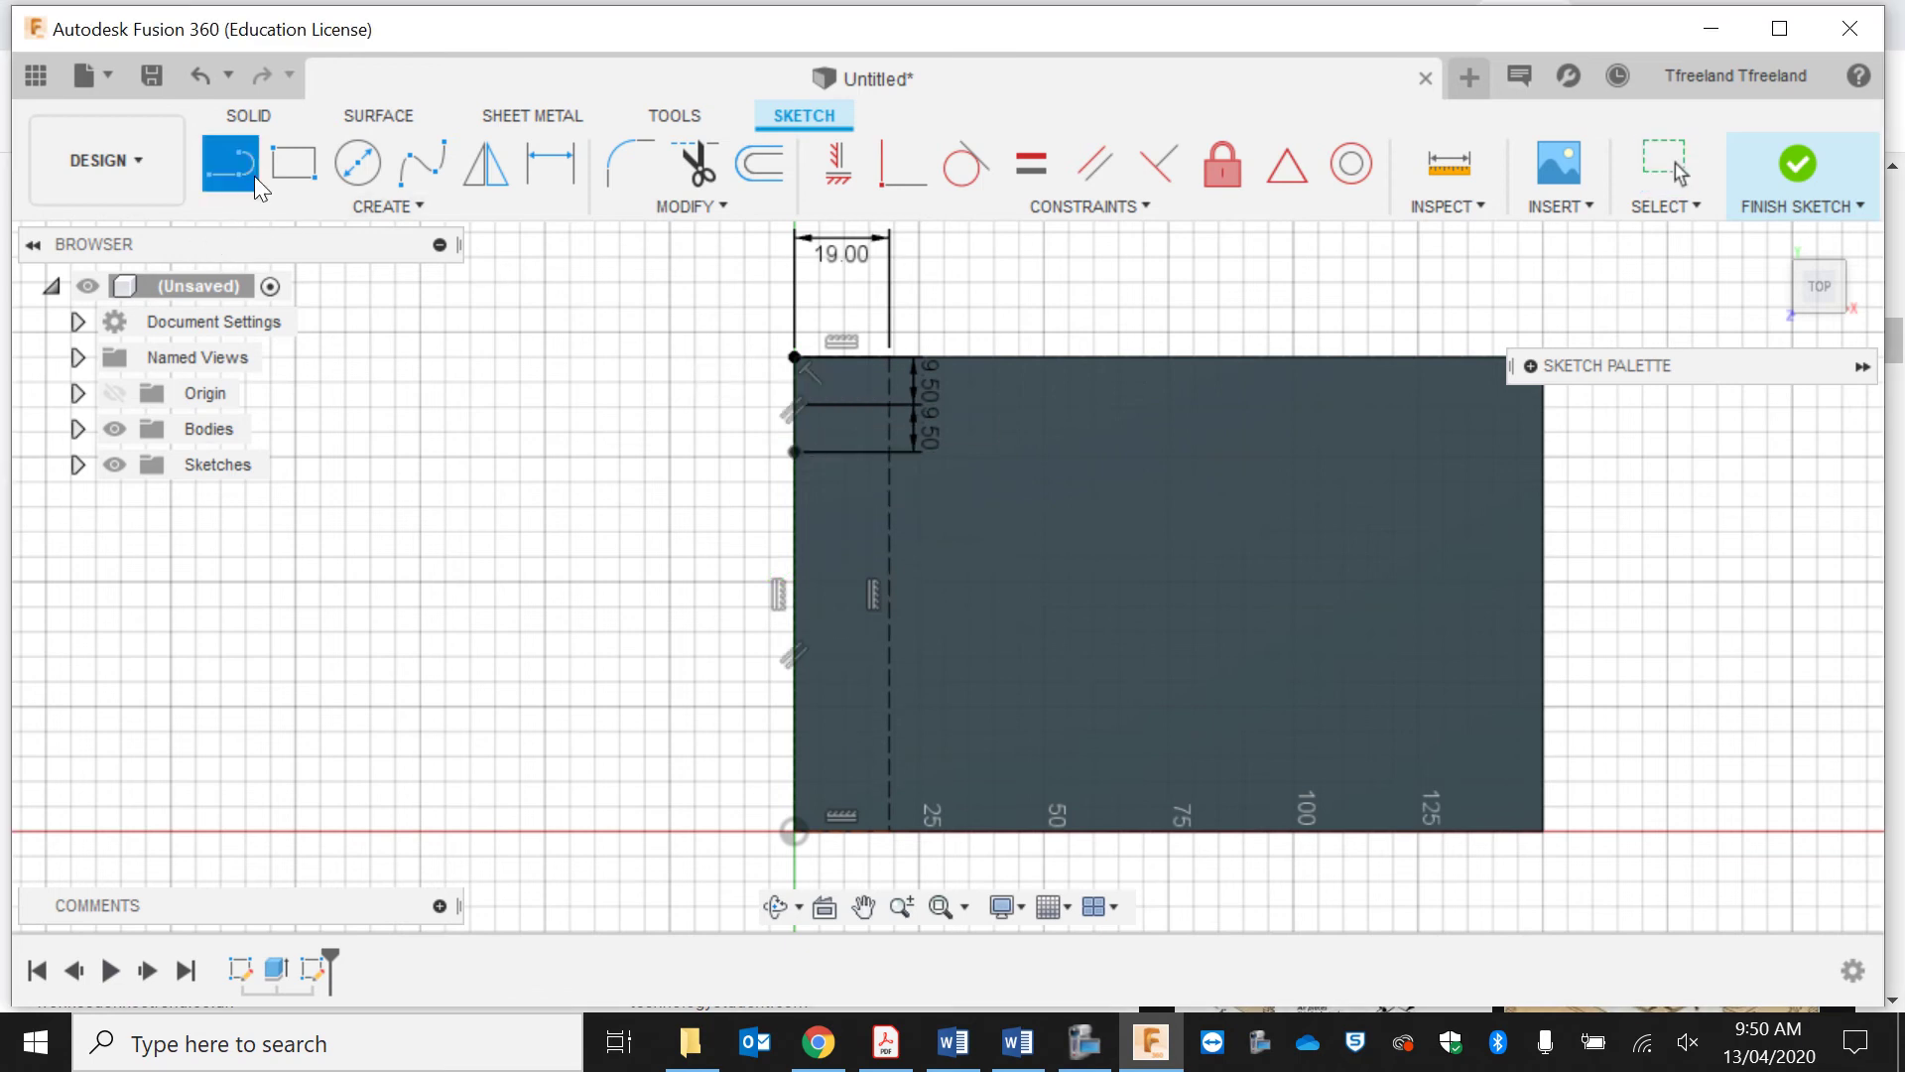
left_click(794, 452)
type("9.5")
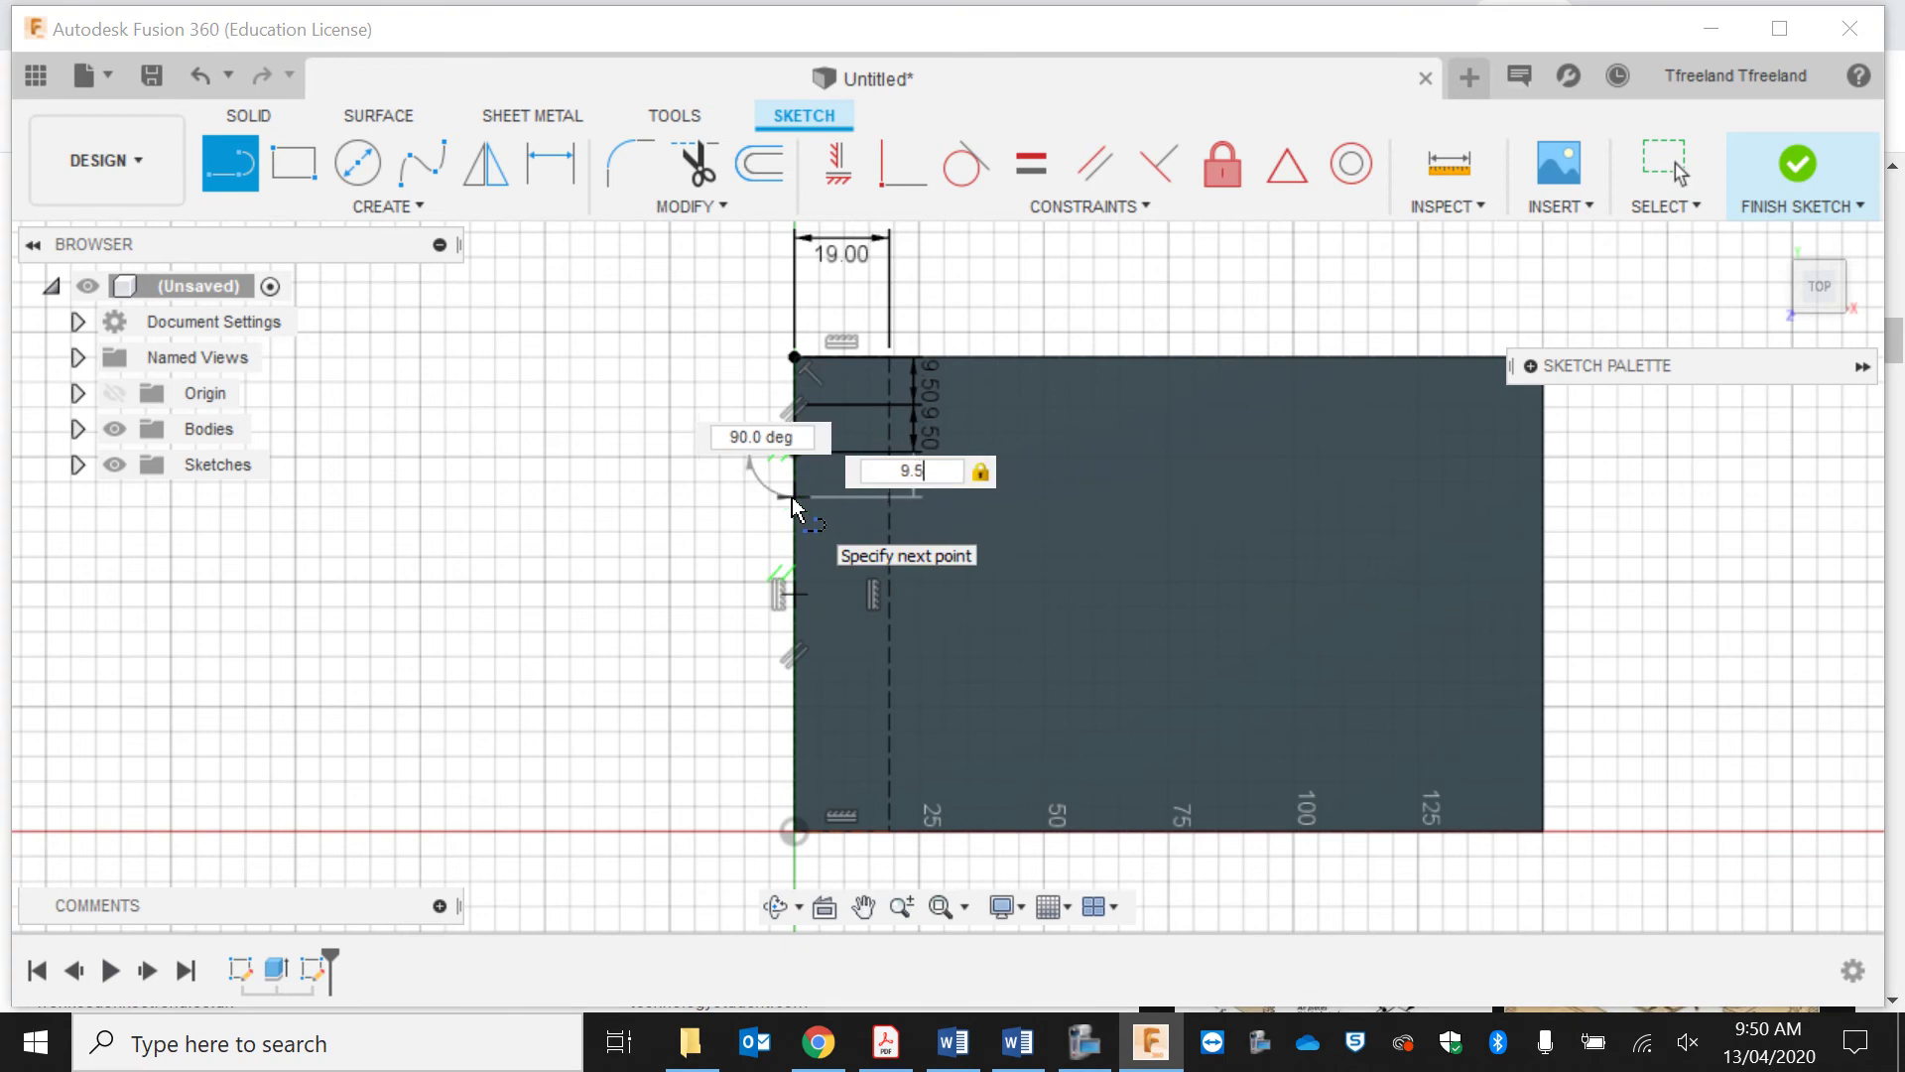
key("Return")
key("Escape")
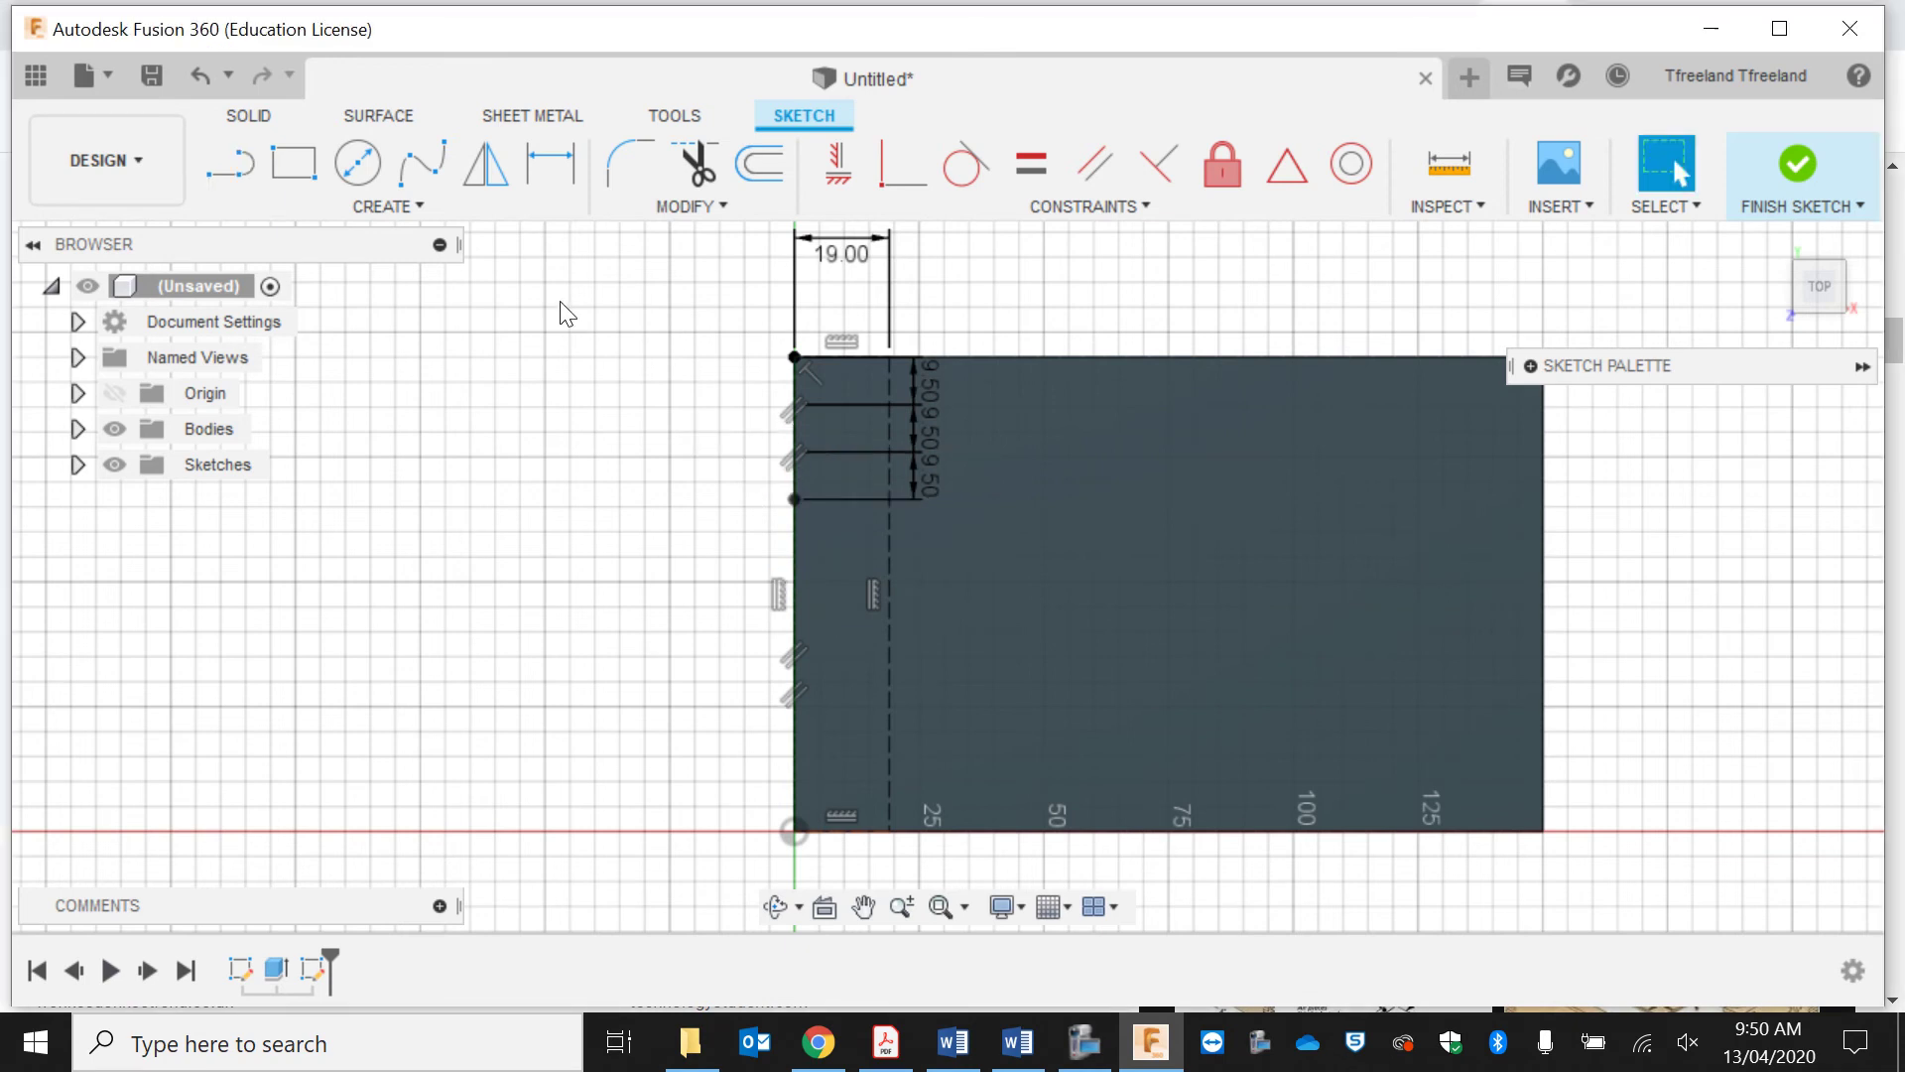
Step: Add a fourth 9.5 mm construction line down the left edge, continuing from the third one
left_click(223, 166)
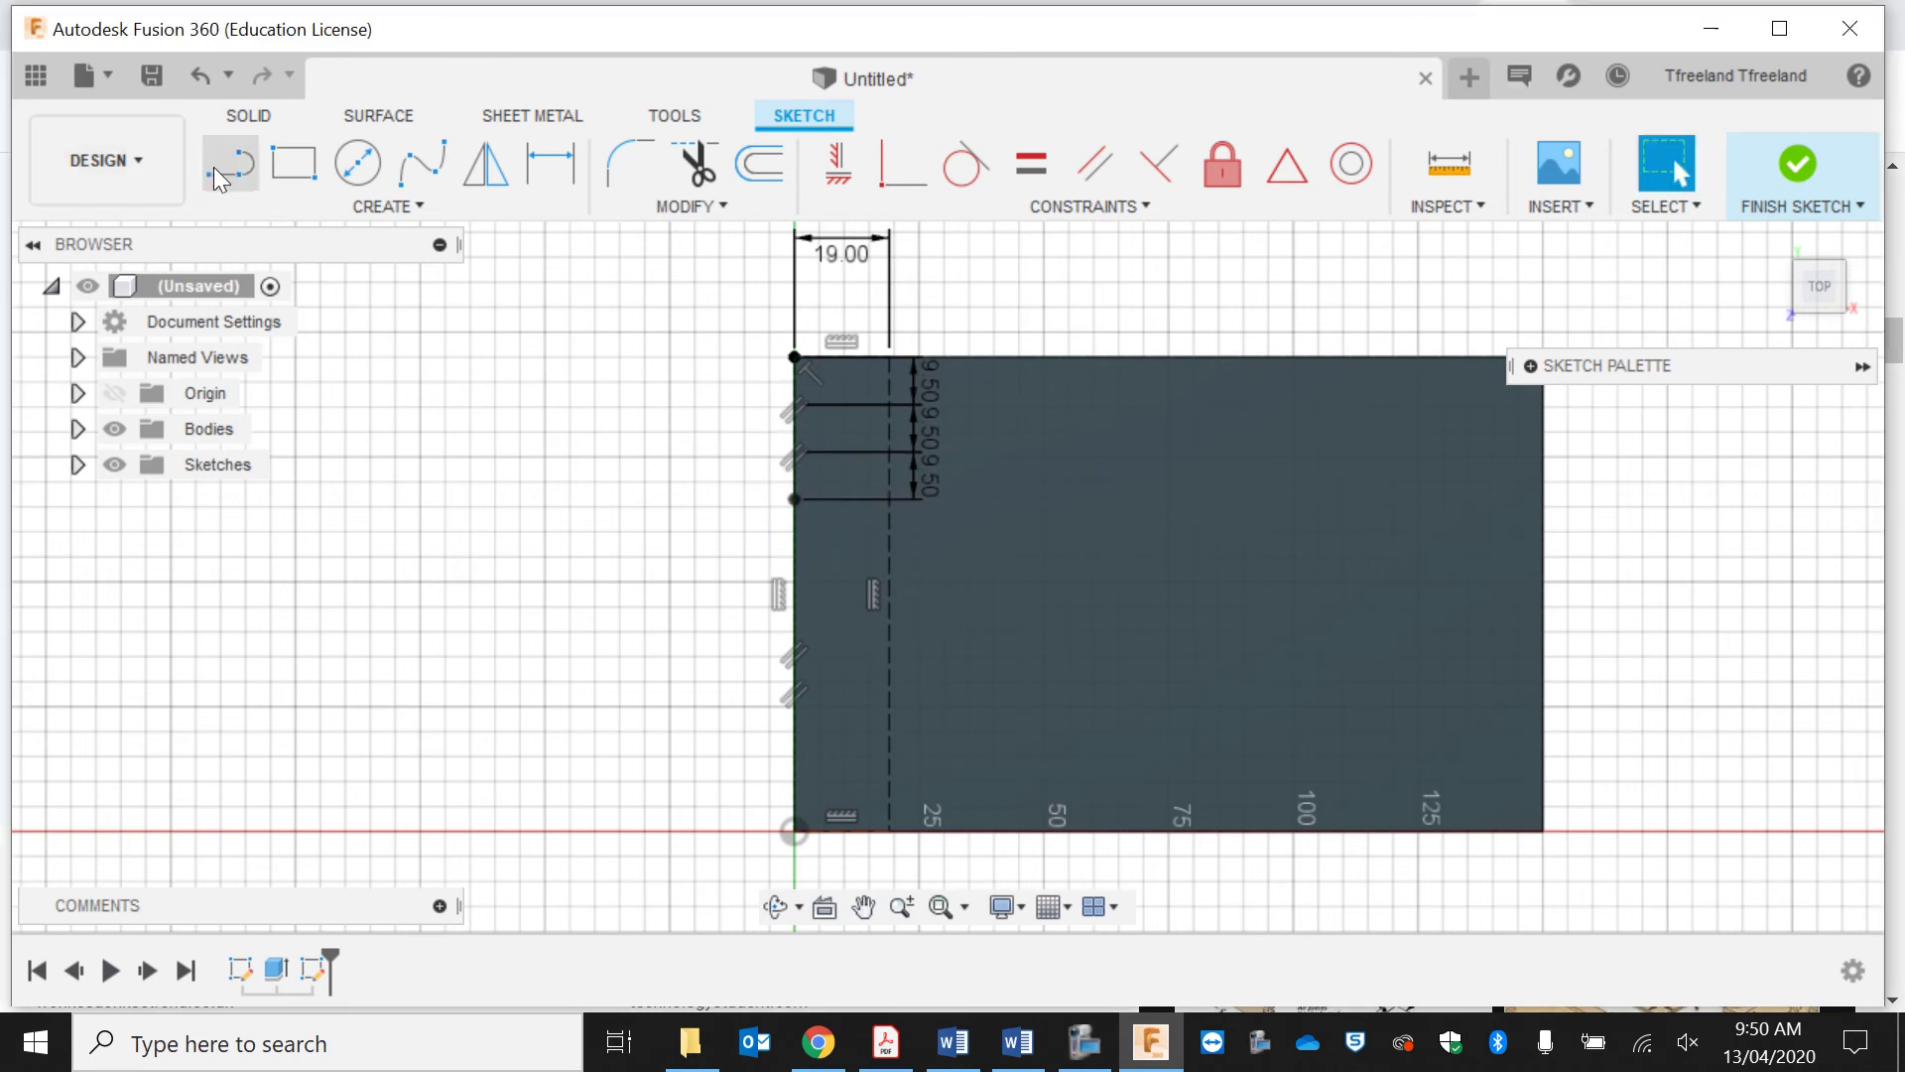
left_click(794, 500)
type("9.5")
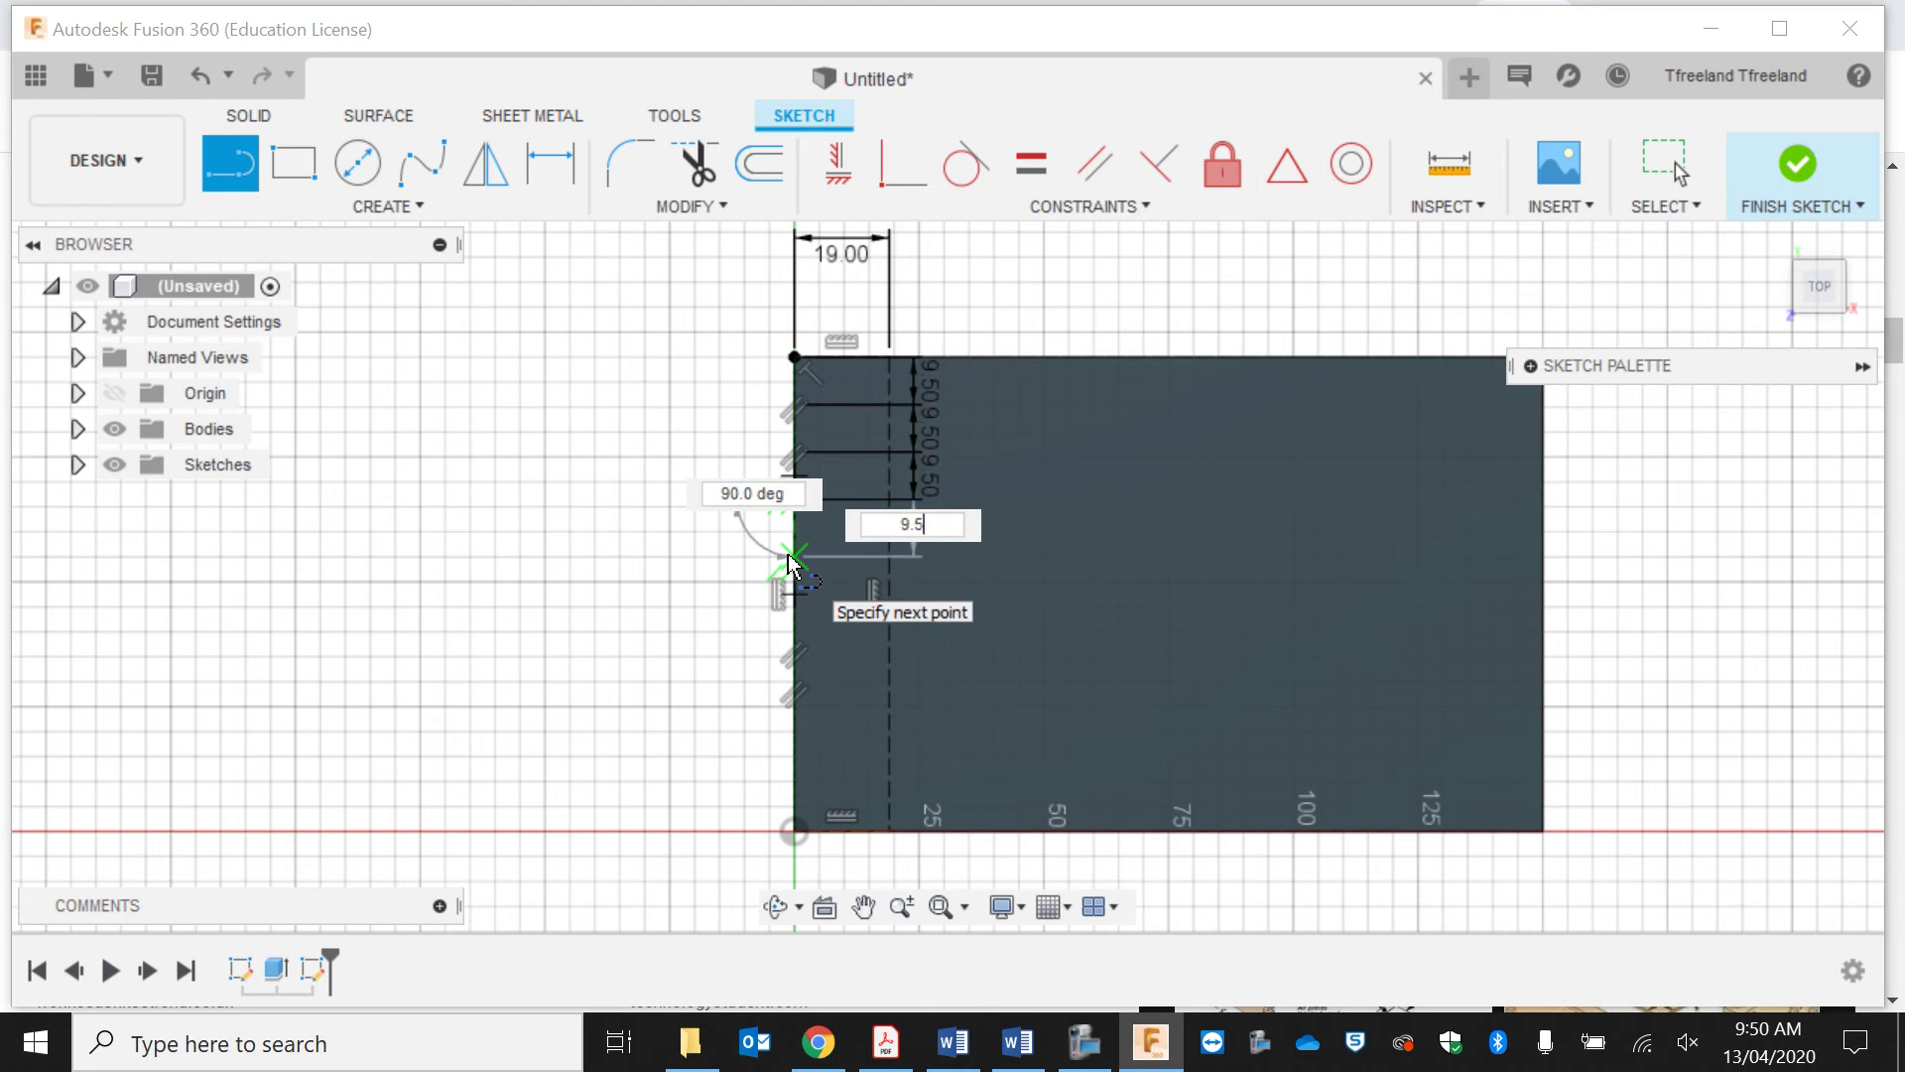
key("Return")
key("Escape")
Step: Draw a fifth 9.5 mm construction line down the left edge, starting at the fourth one's lower end
left_click(230, 166)
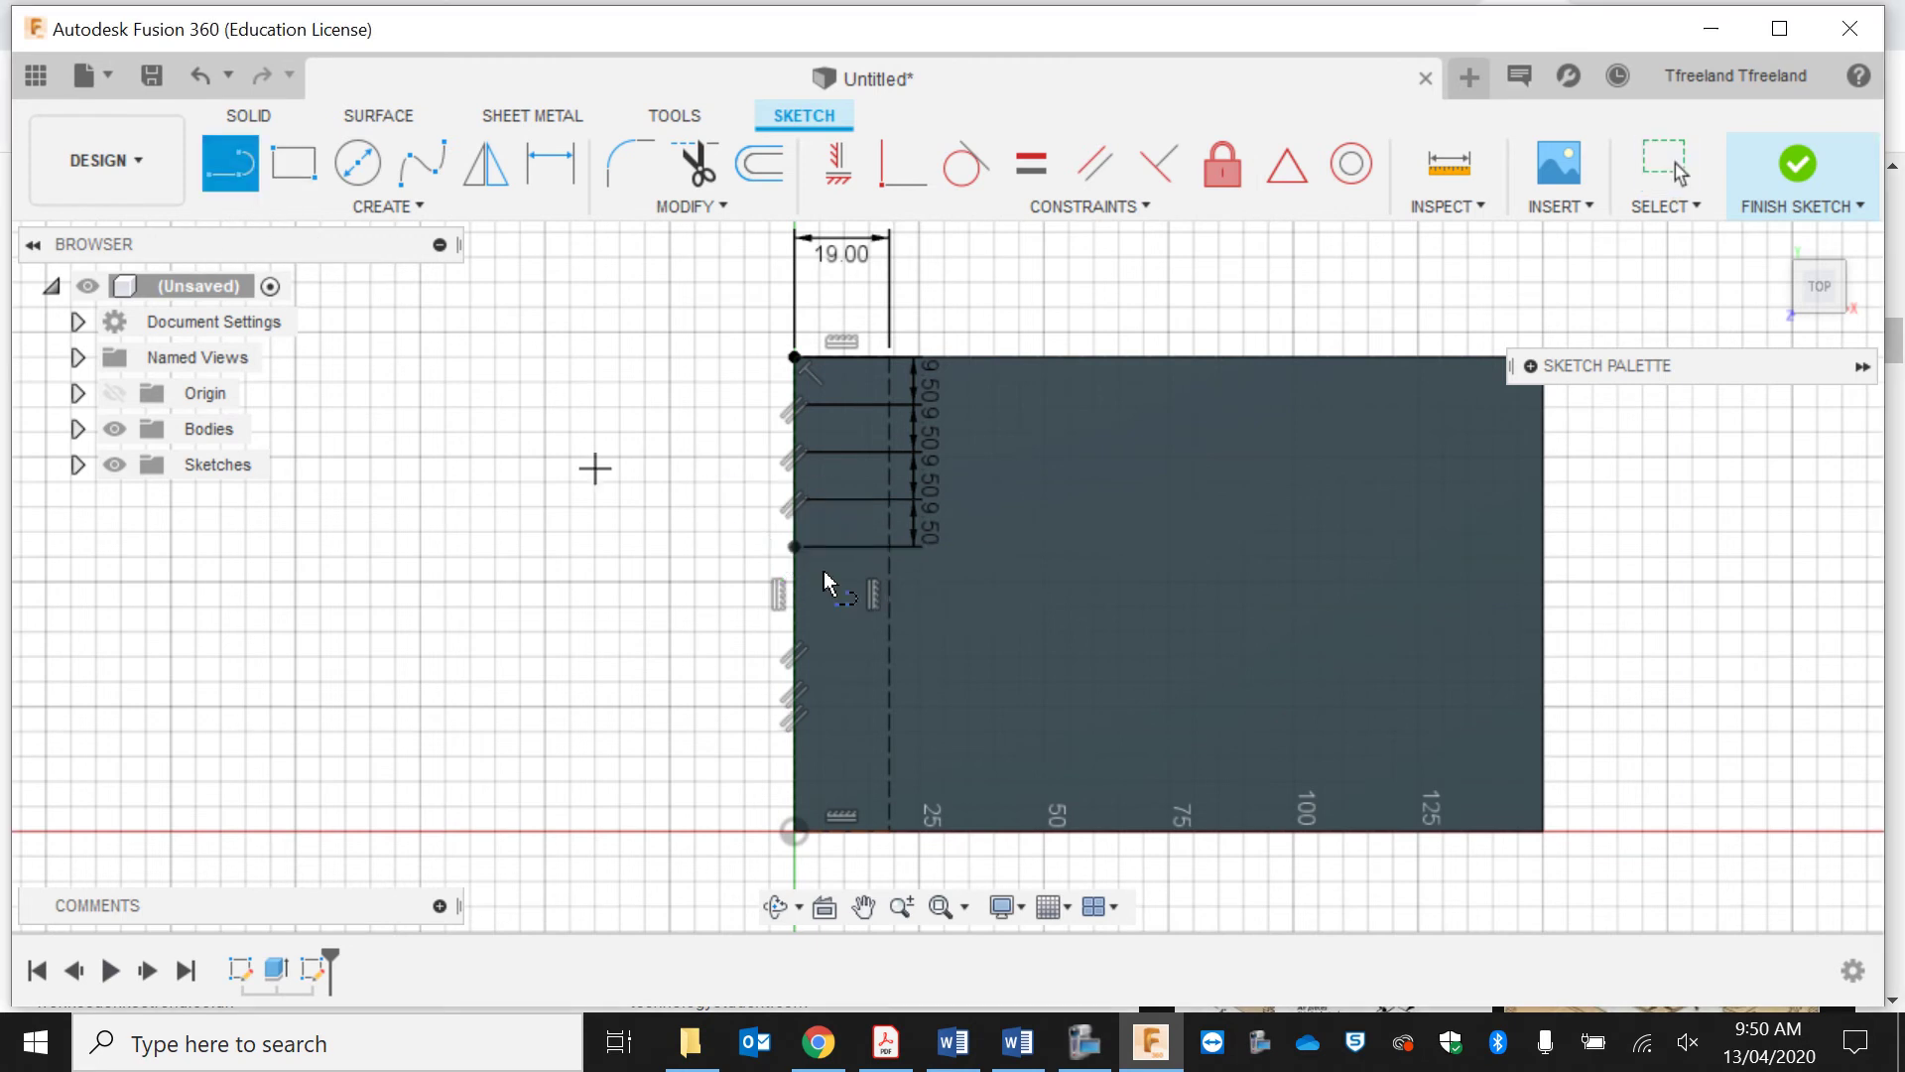
left_click(793, 545)
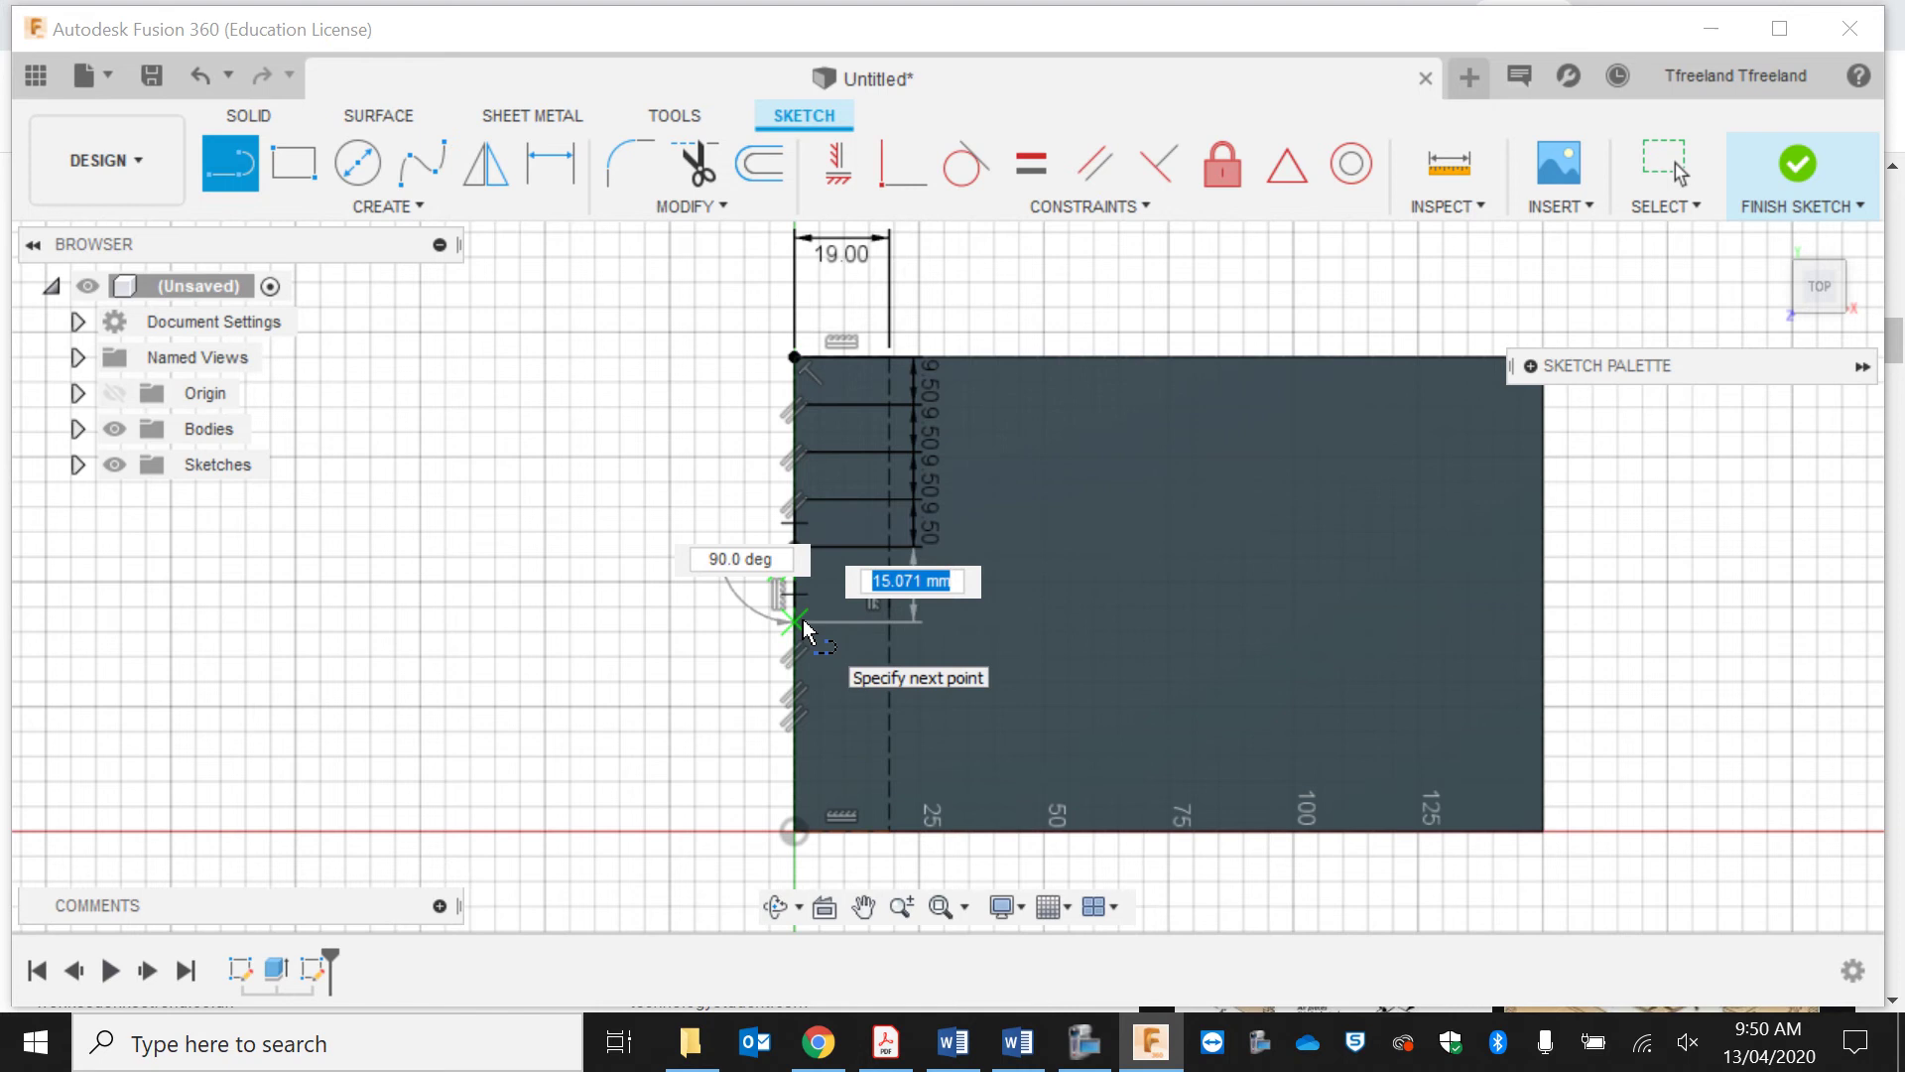
type("9.5")
key("Tab")
key("Return")
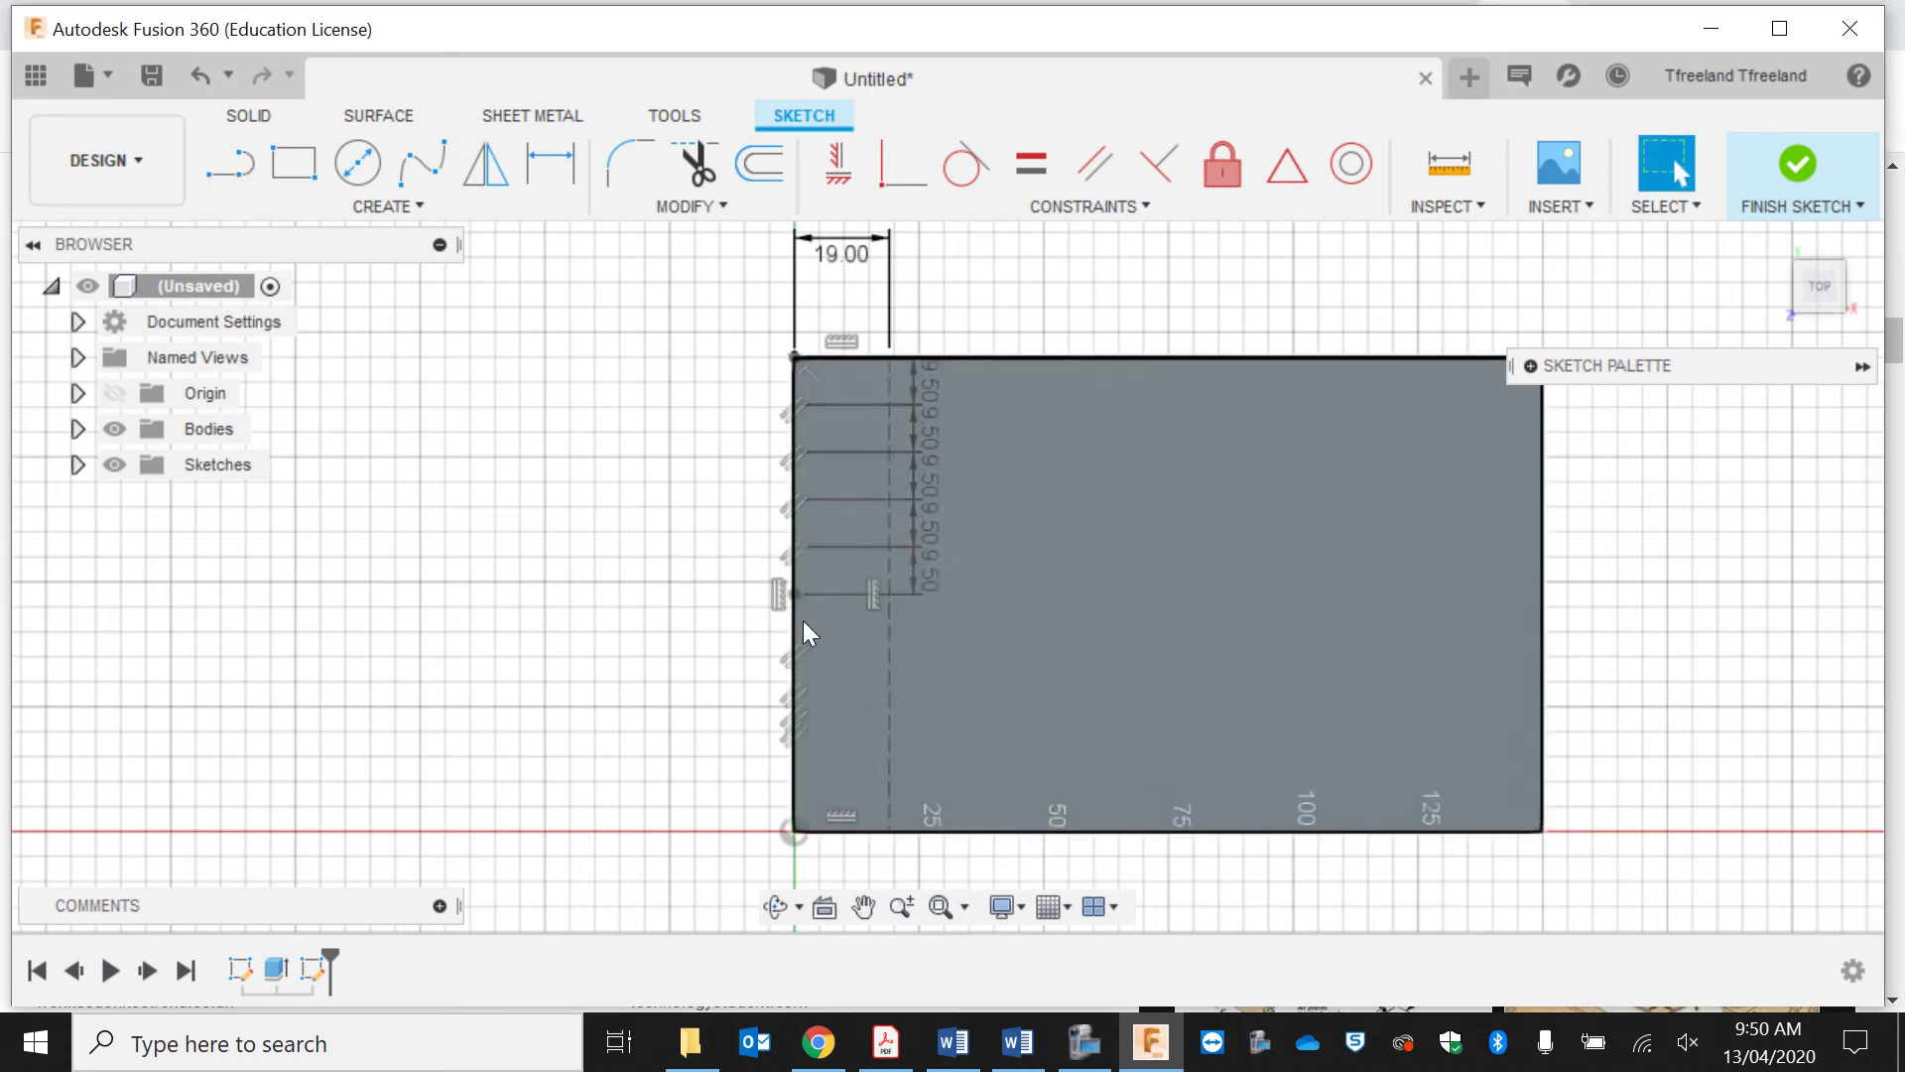
Step: Draw a sixth 9.5 mm construction line down the left edge, continuing from the fifth one
left_click(218, 179)
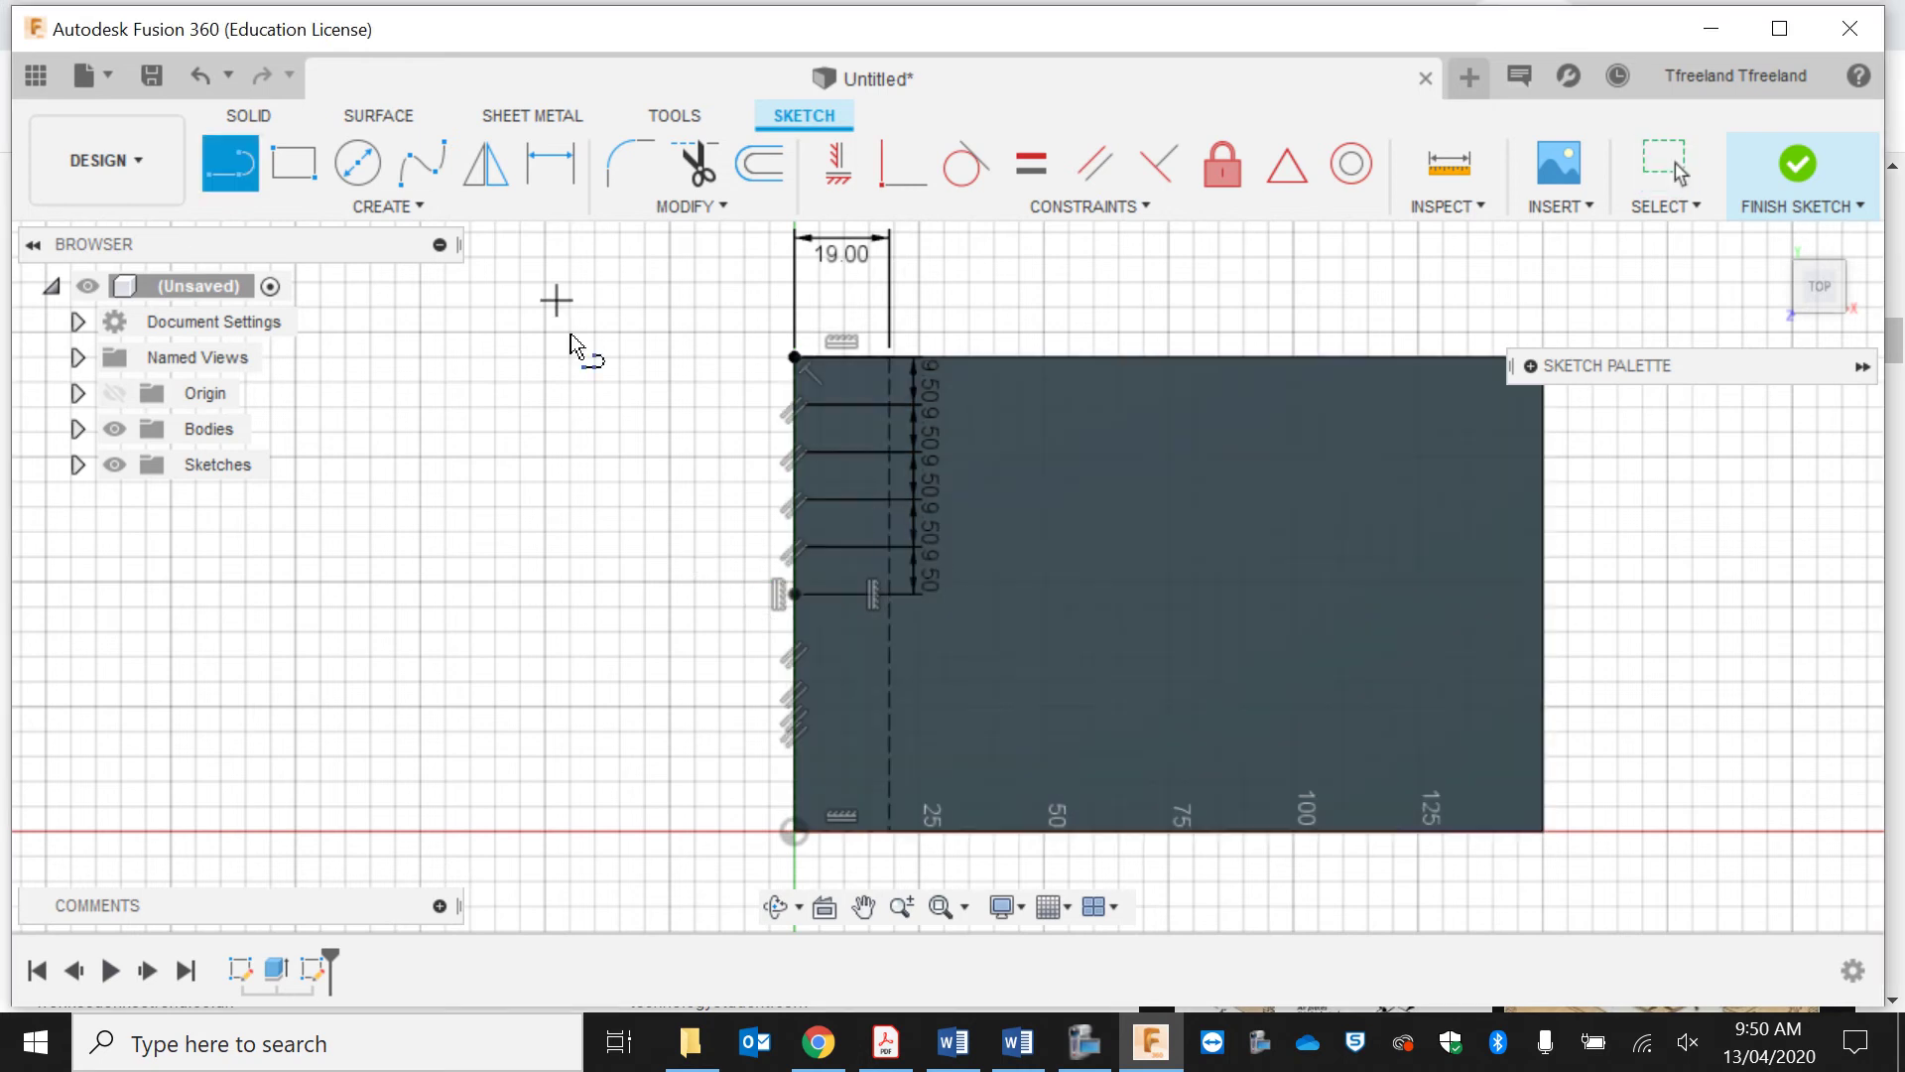
left_click(794, 593)
type("9.5")
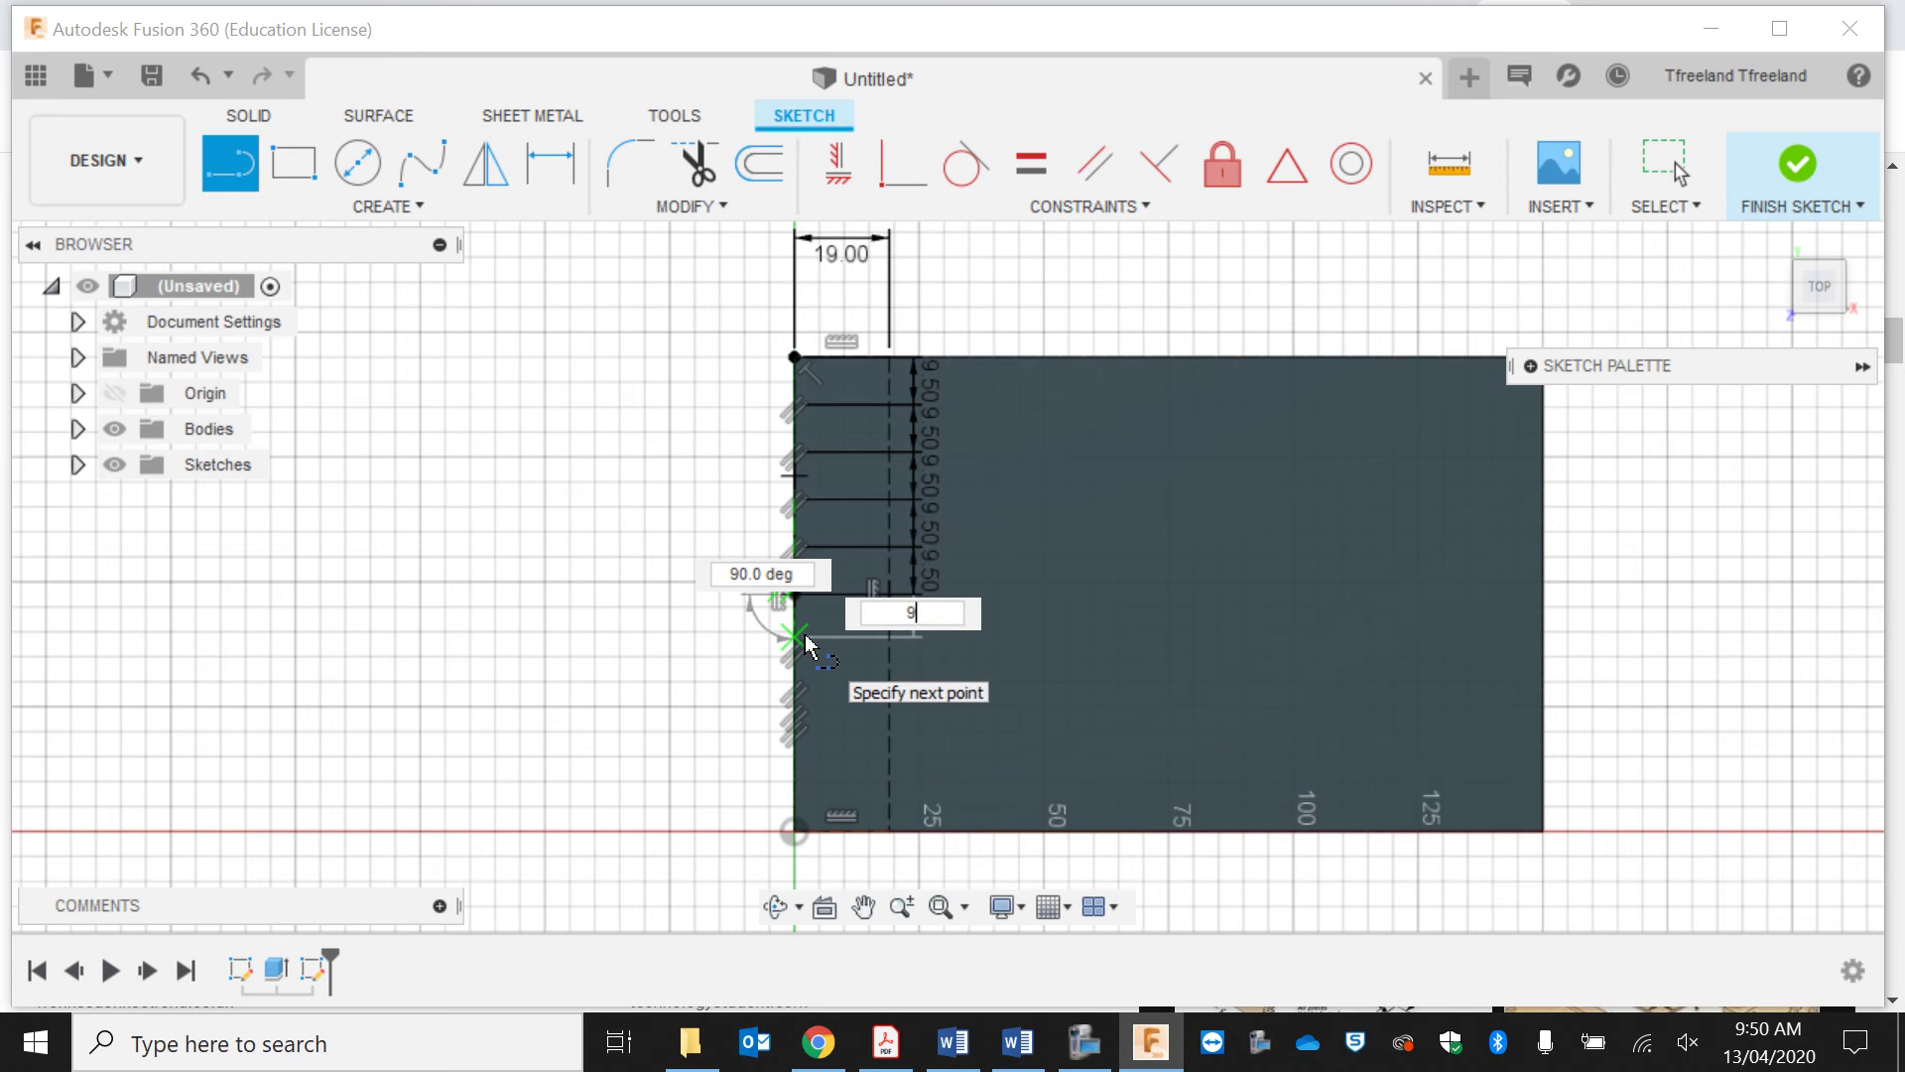
key("Tab")
key("Return")
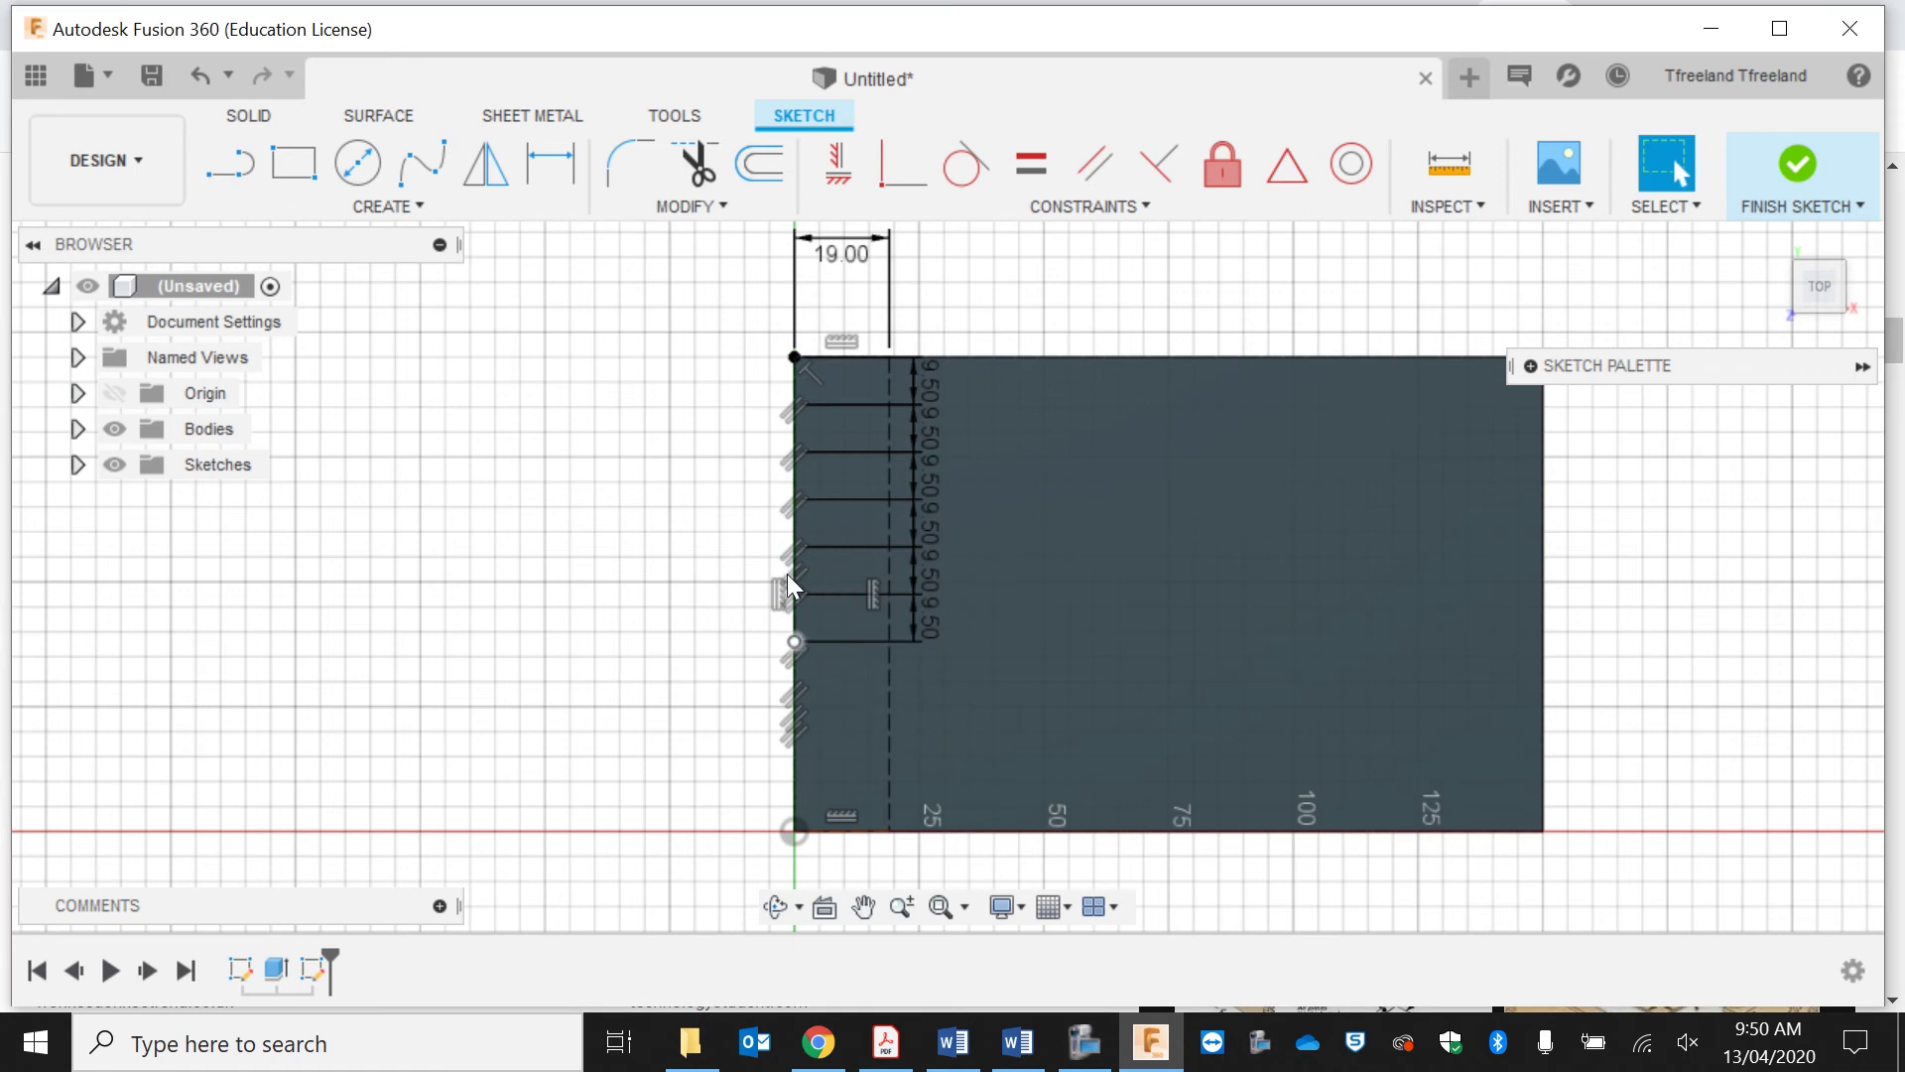
Step: Draw a seventh 9.5 mm construction line down the left edge, continuing from the sixth one
left_click(228, 165)
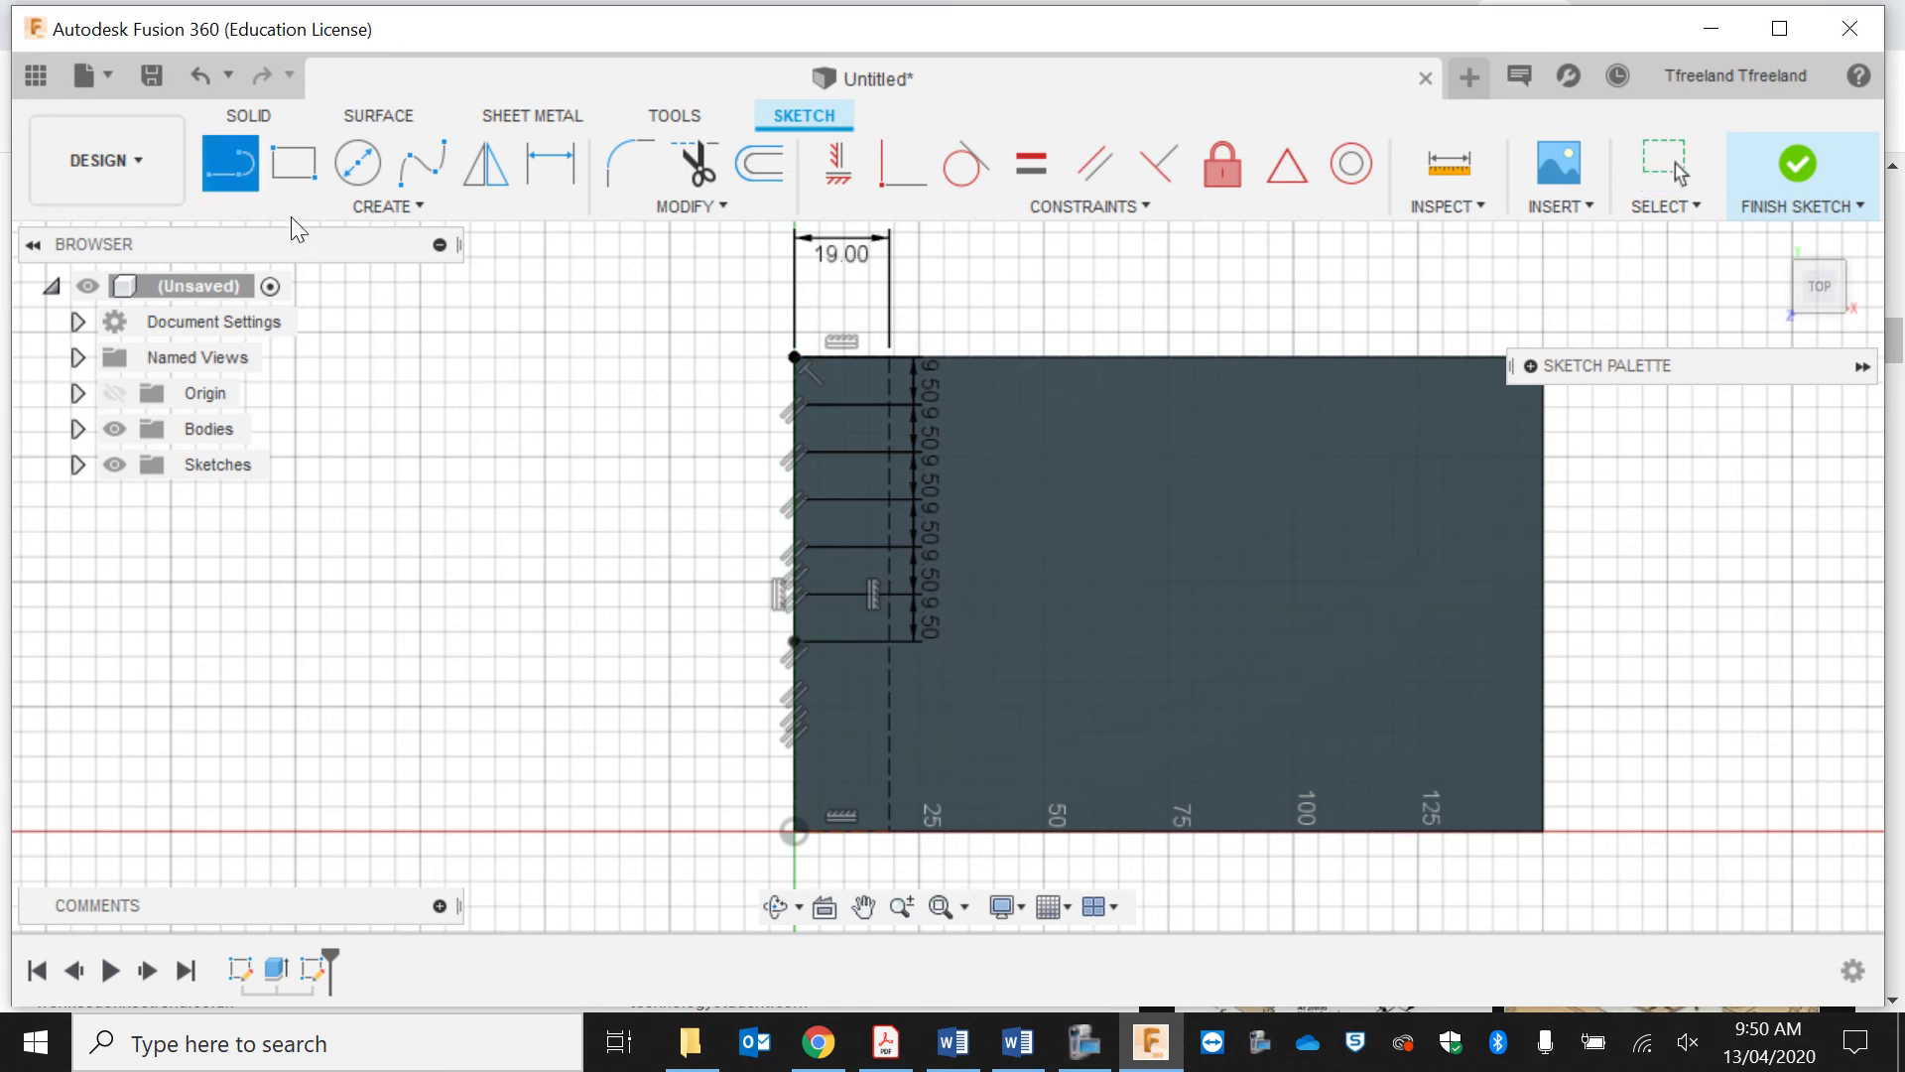
left_click(793, 642)
type("9.5")
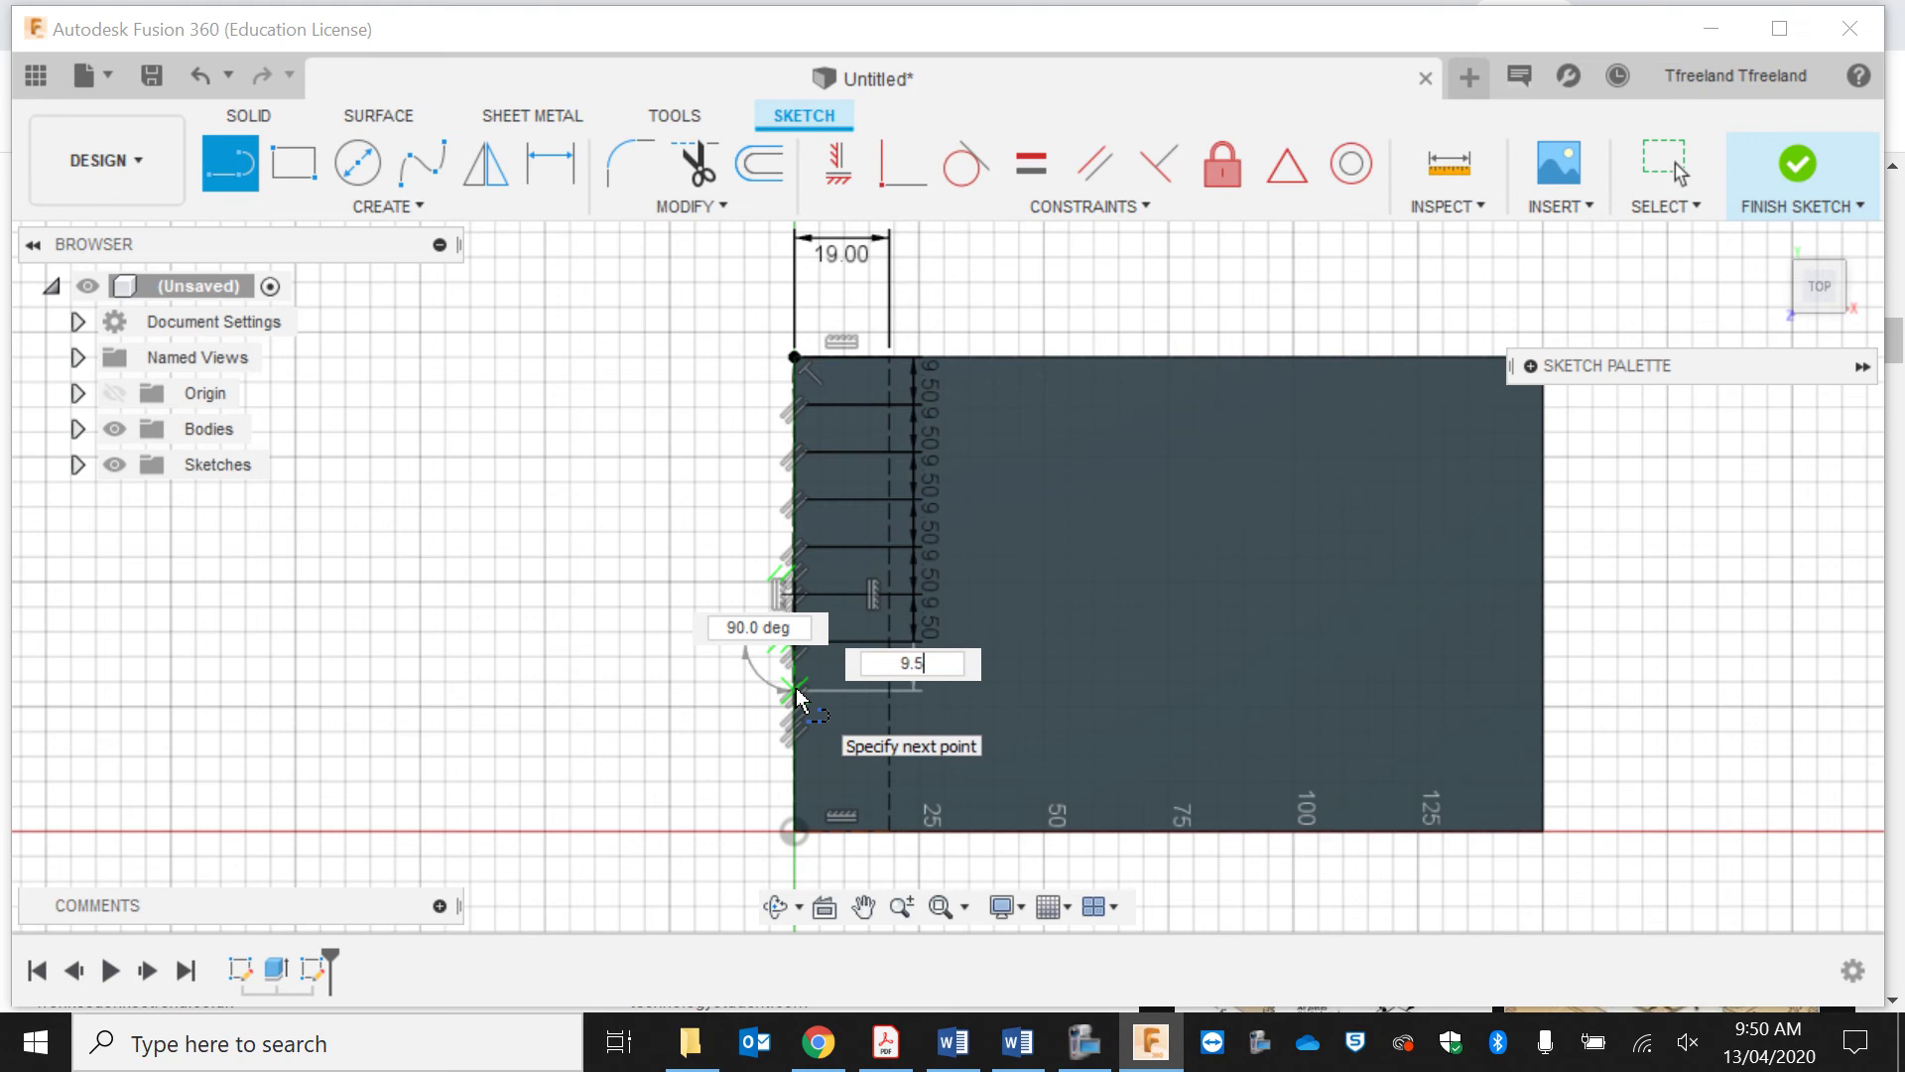
key("Tab")
key("Return")
scroll(795, 688, "down", 1)
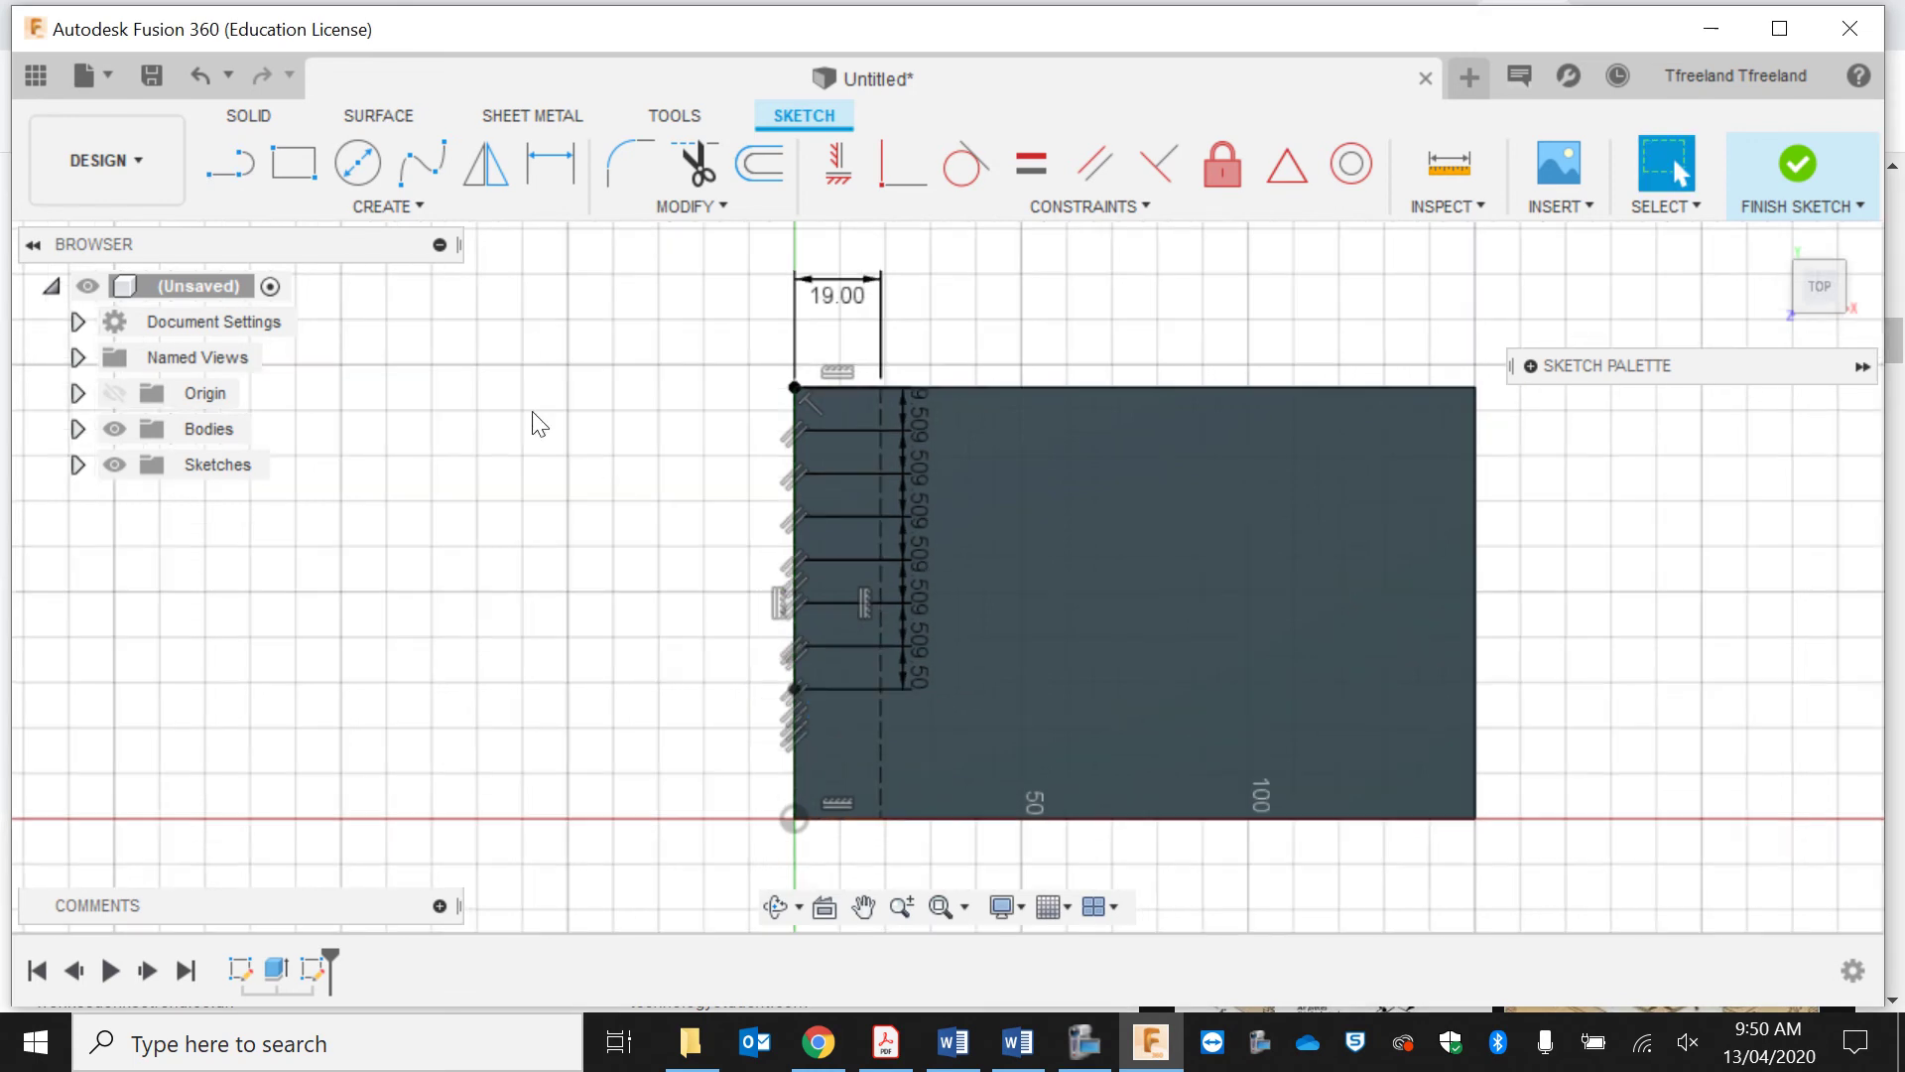
Step: Draw an eighth 9.5 mm construction line down the left edge, continuing from the seventh one
left_click(230, 165)
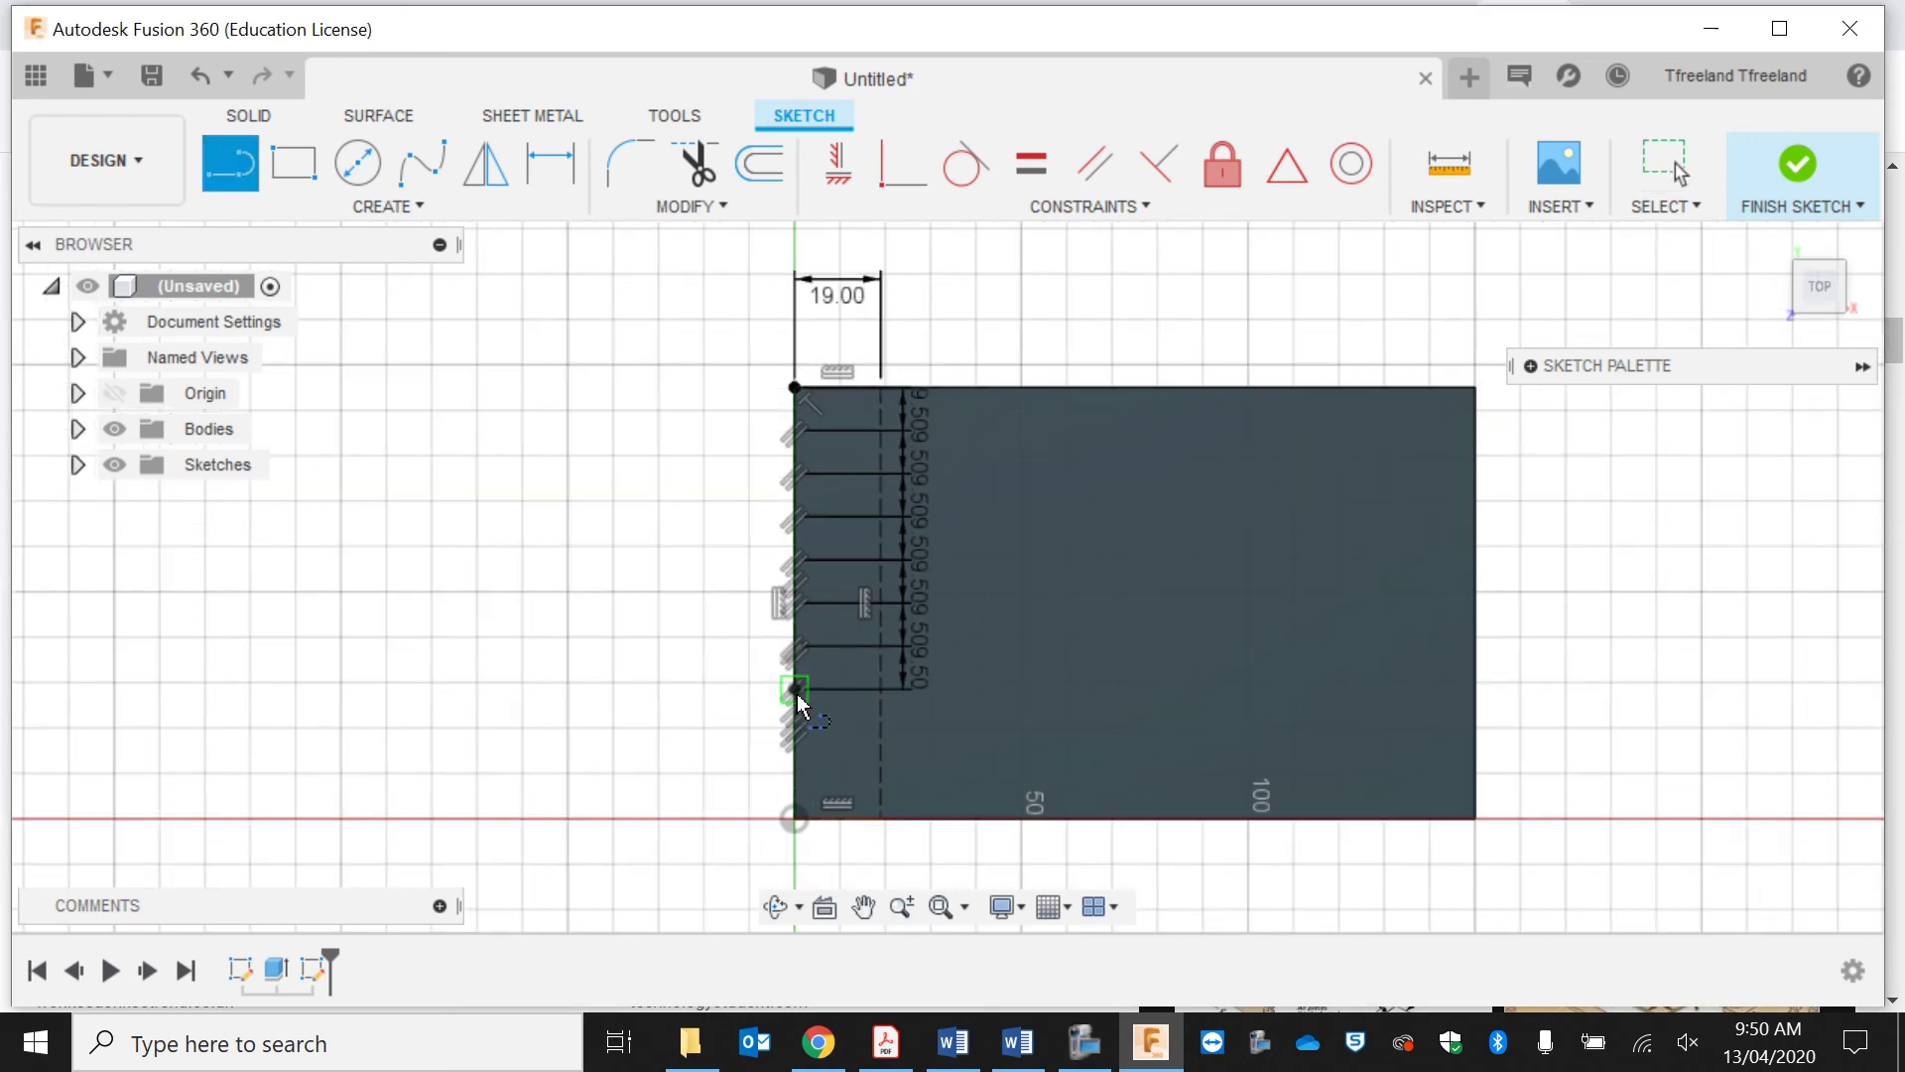
left_click(793, 689)
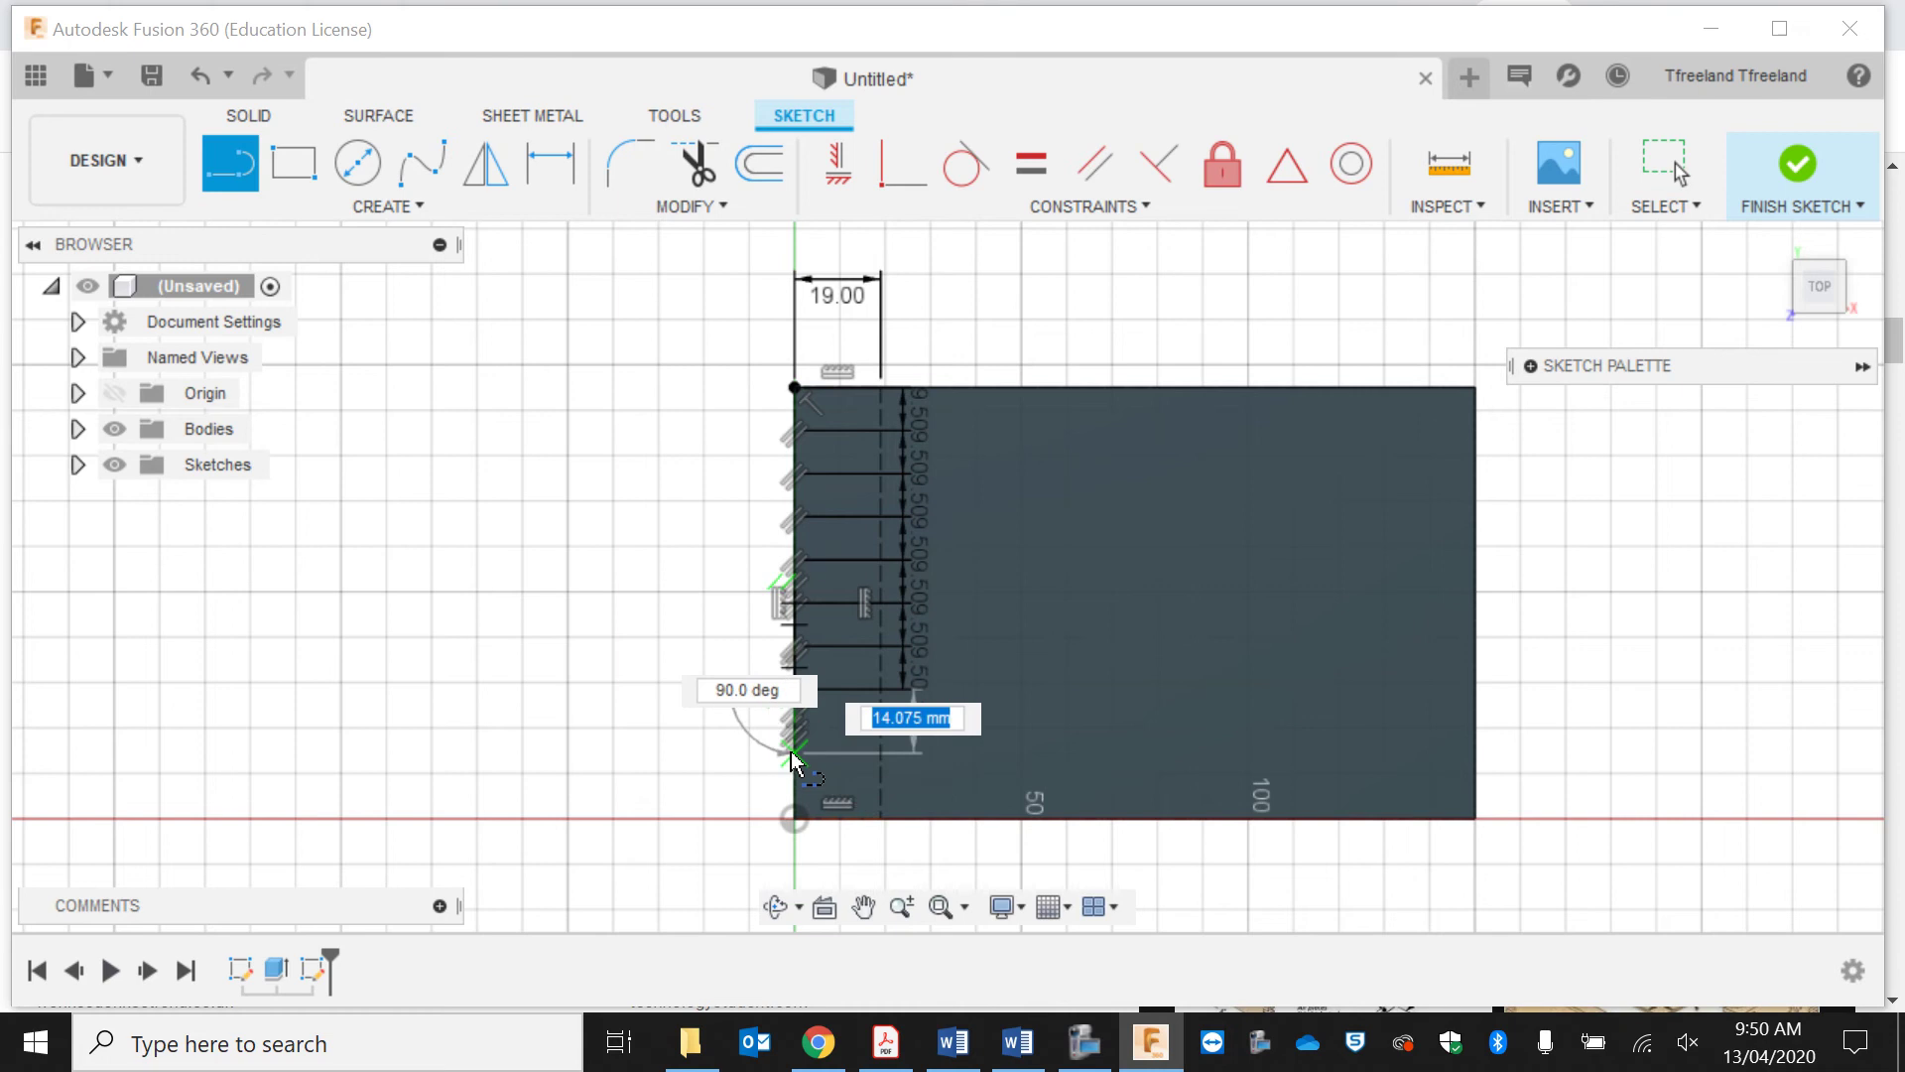
type("9.5")
key("Tab")
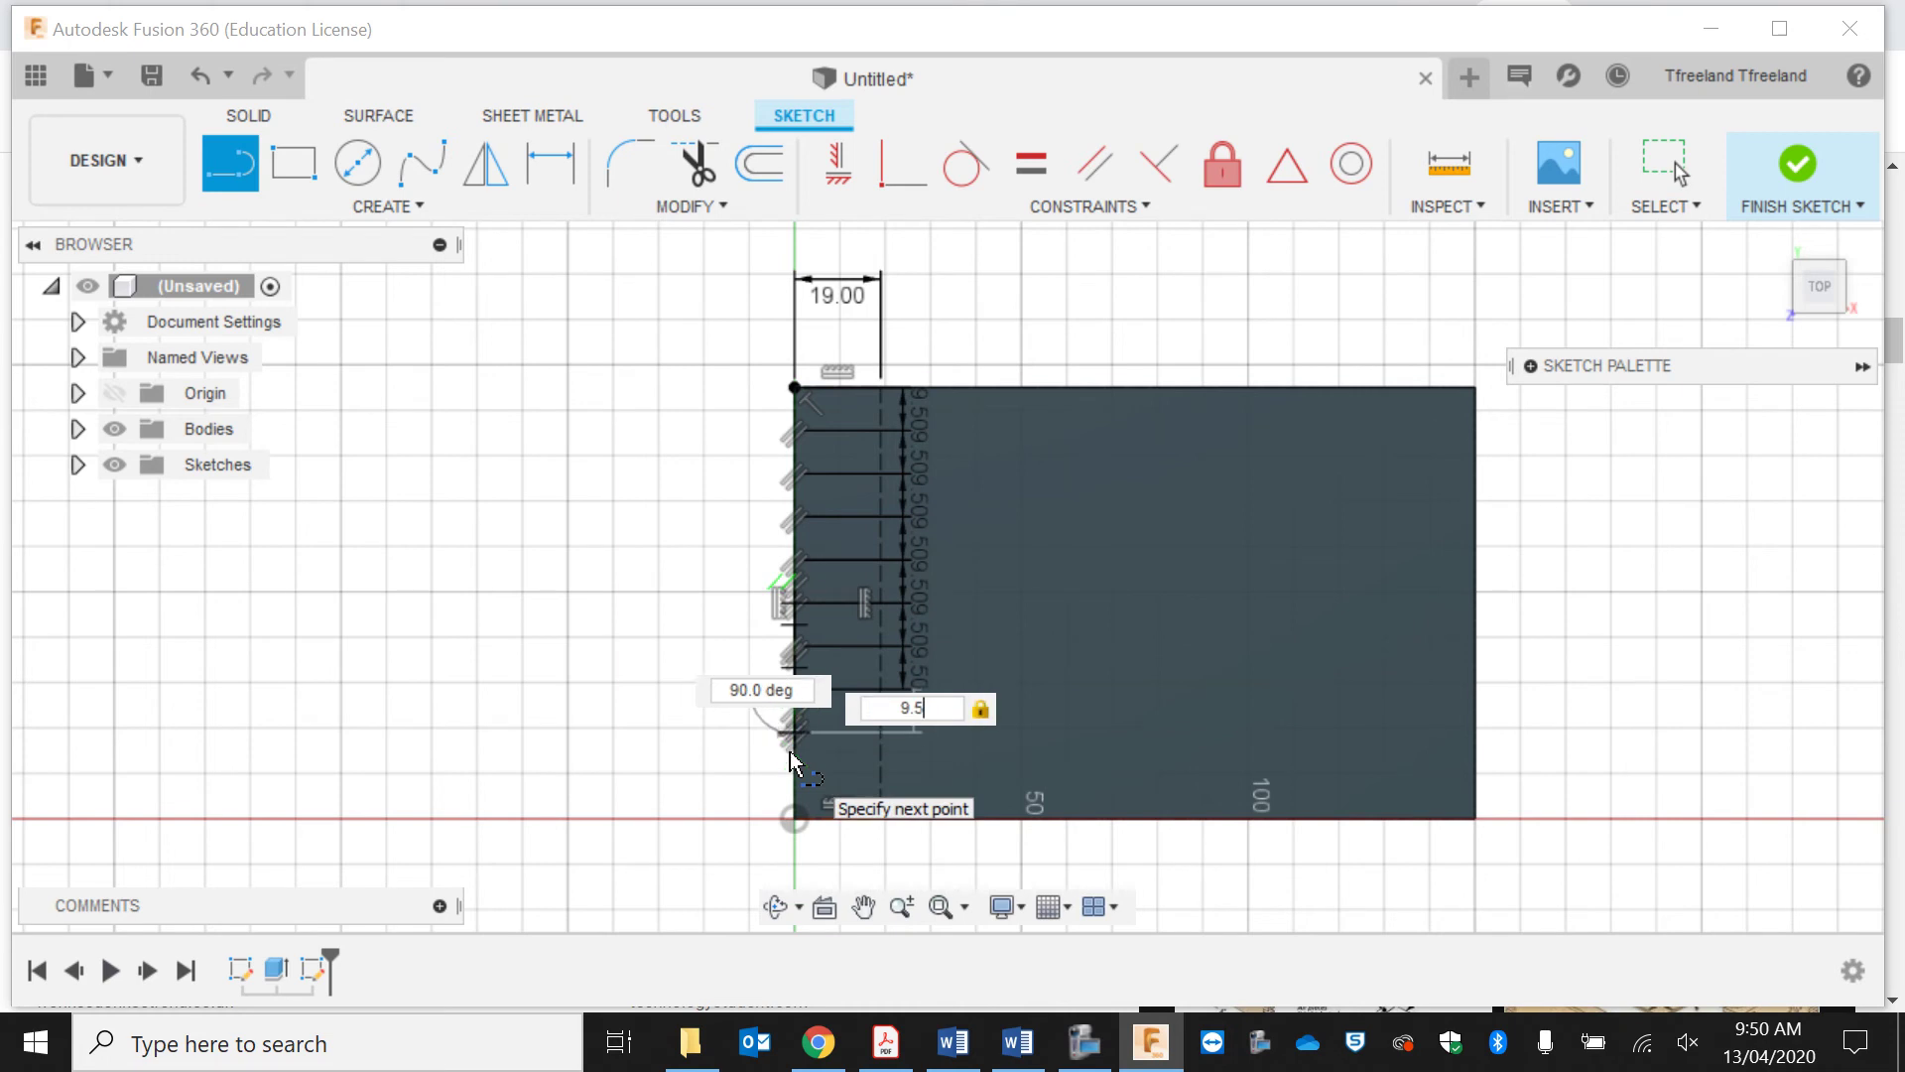
key("Return")
key("Escape")
Step: Draw a ninth 9.5 mm construction line down the left edge, continuing from the eighth one
left_click(230, 162)
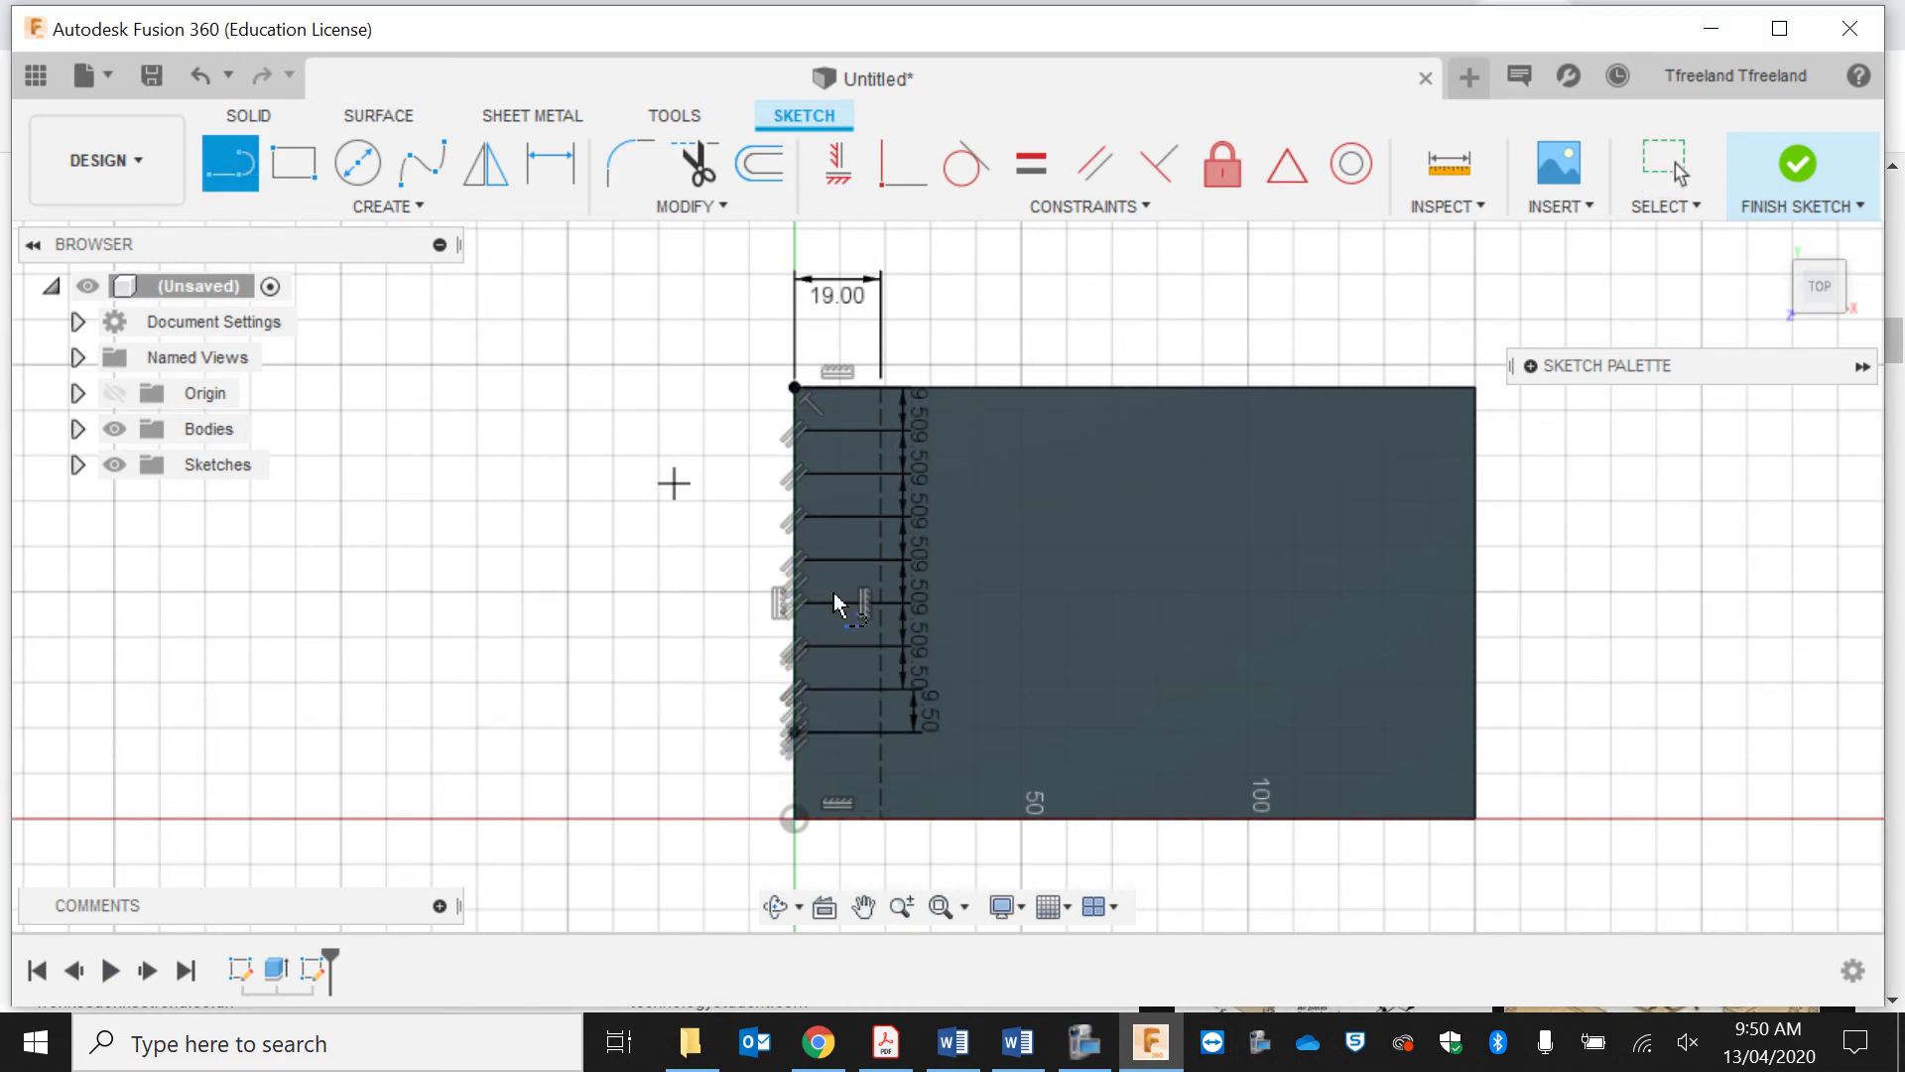
left_click(794, 731)
type("9.5")
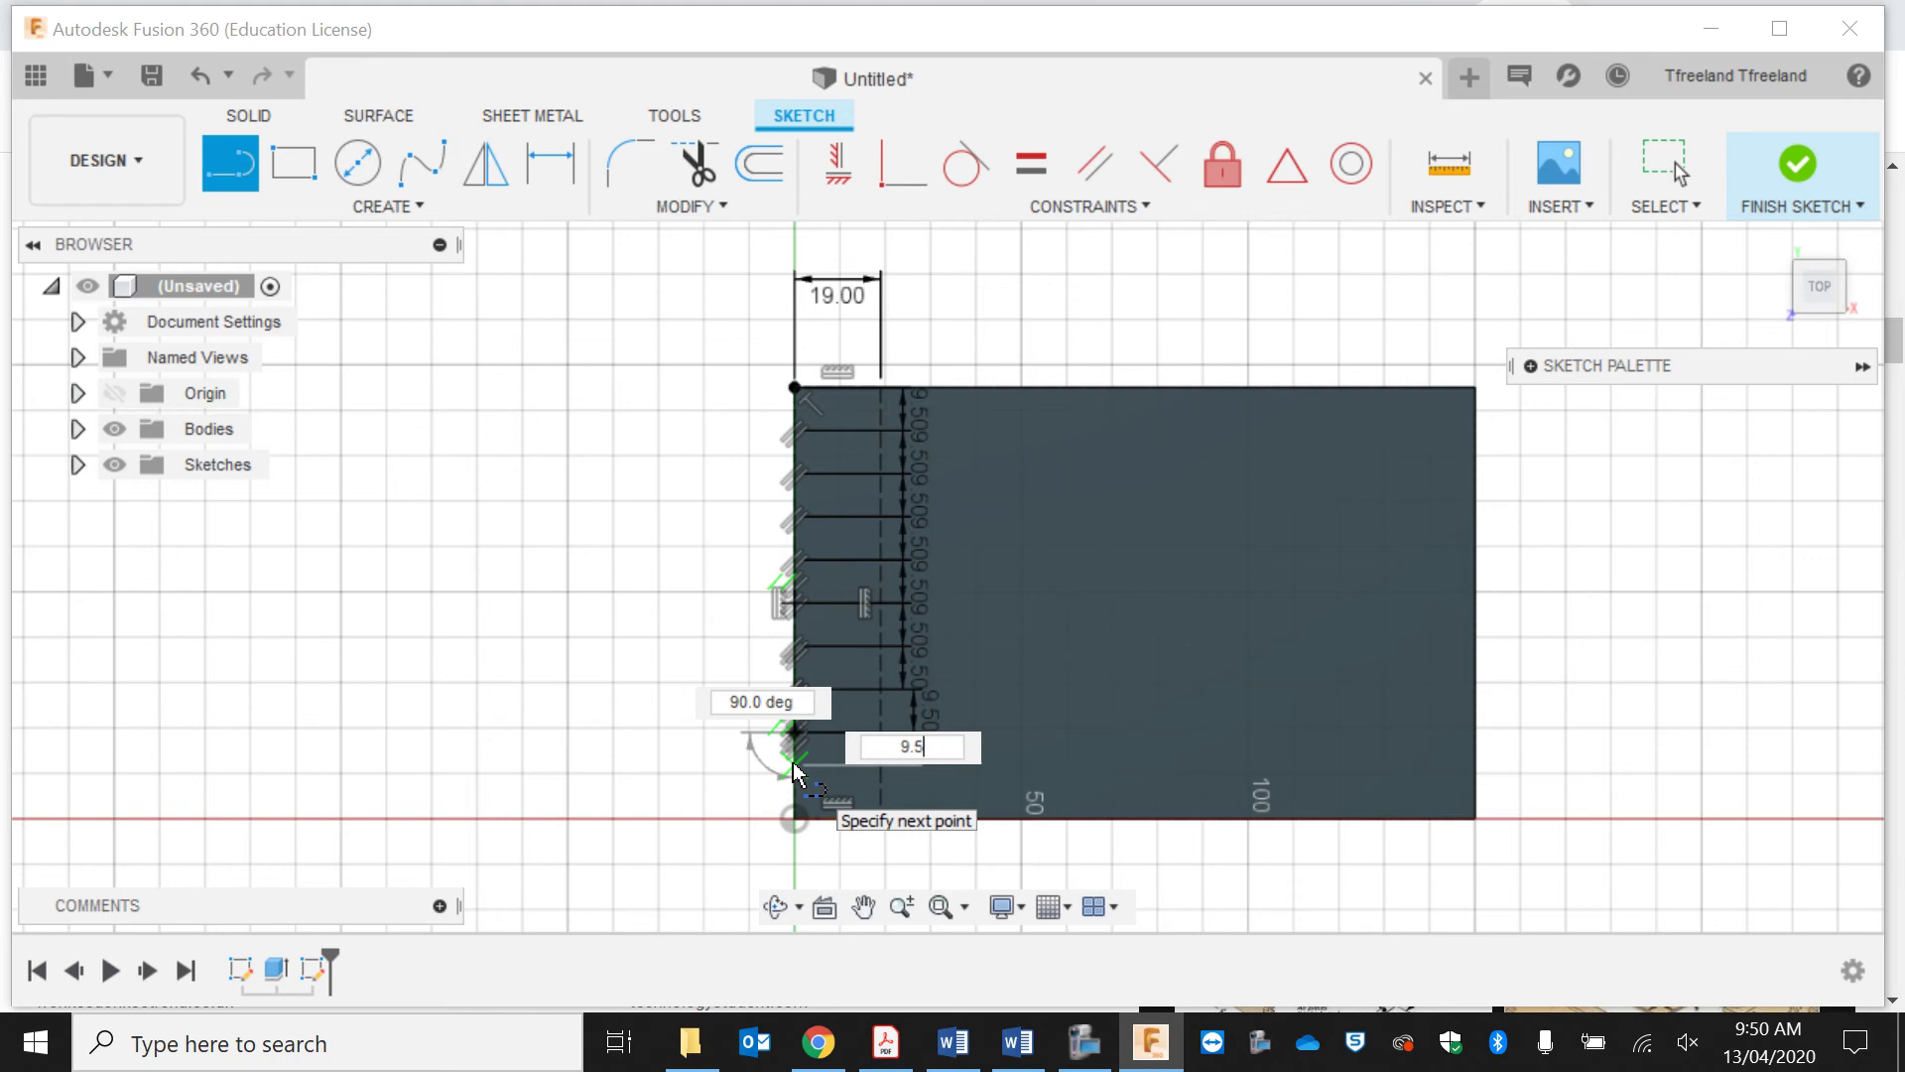
key("Tab")
key("Return")
key("Escape")
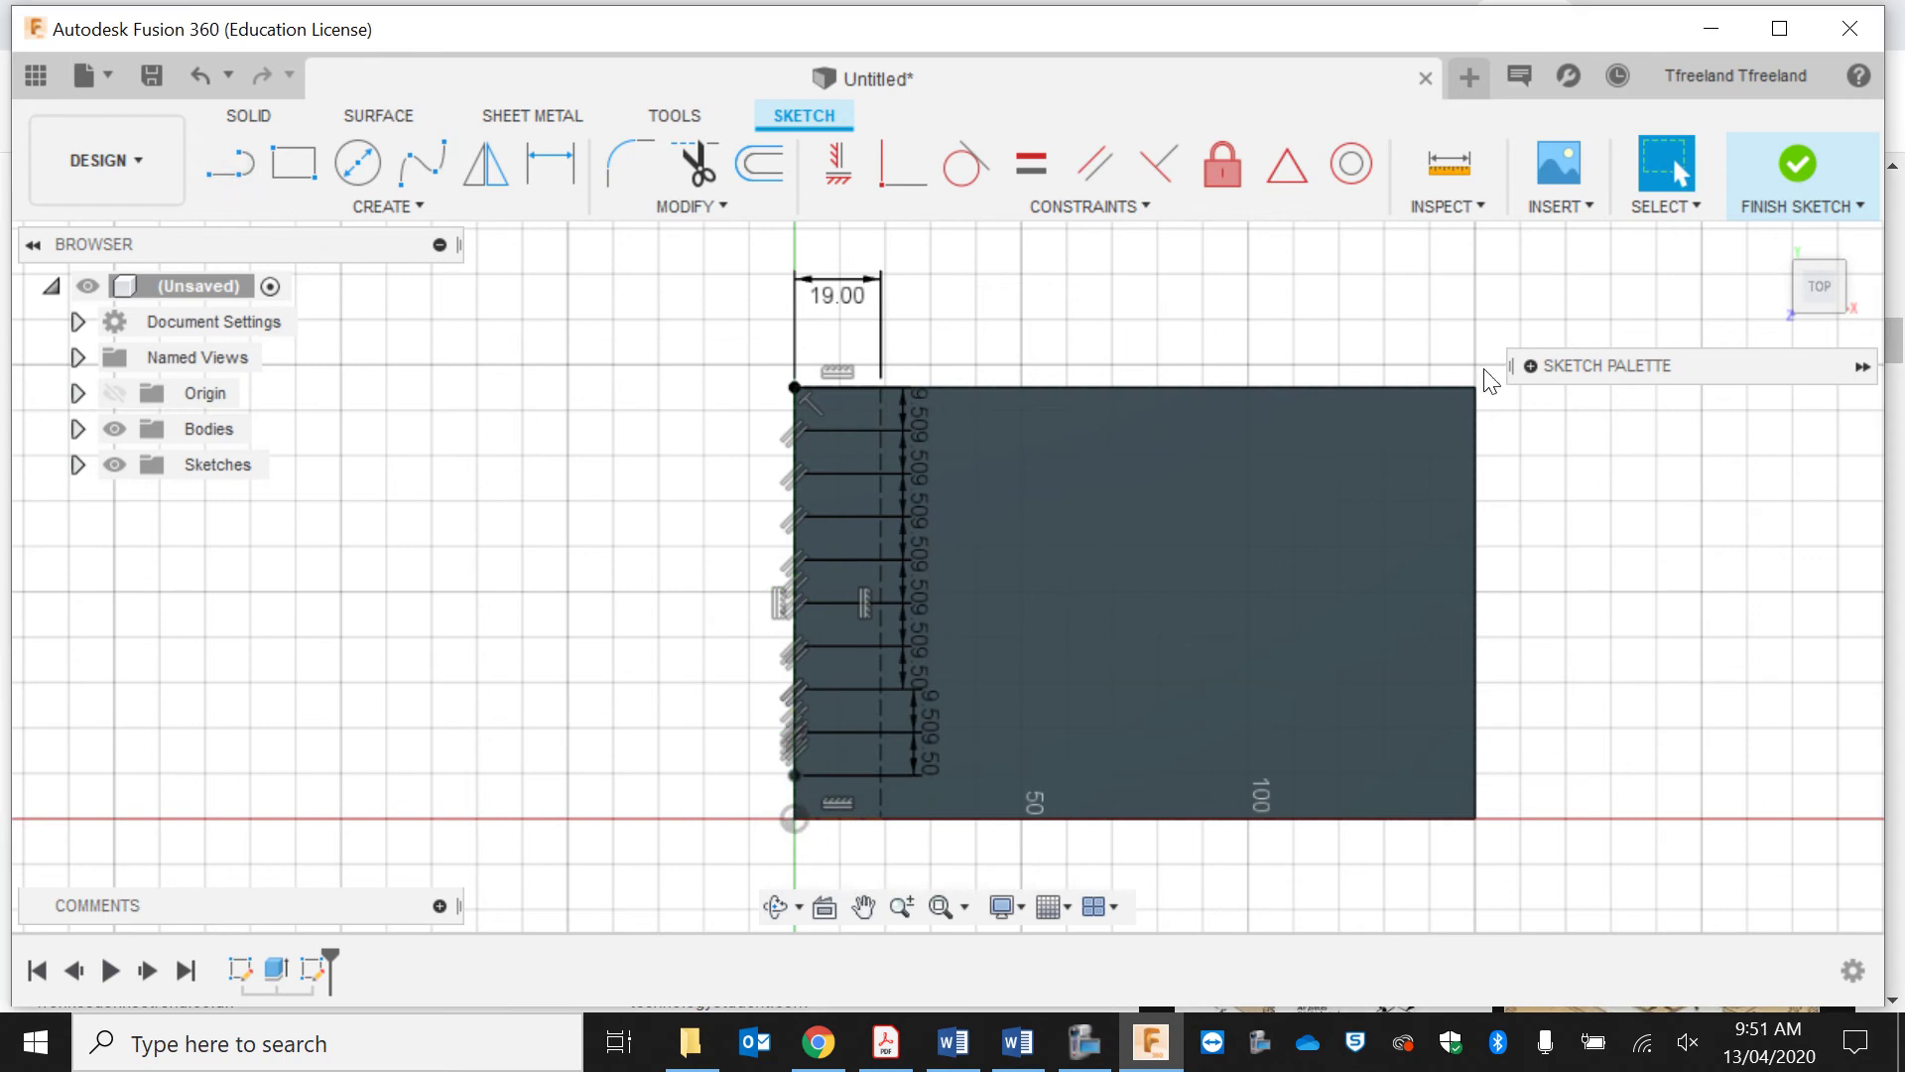
Step: Draw a 9.5 mm high non-construction rectangle in the first division, from the board's upper-left corner to the dashed 19 mm line
left_click(1531, 366)
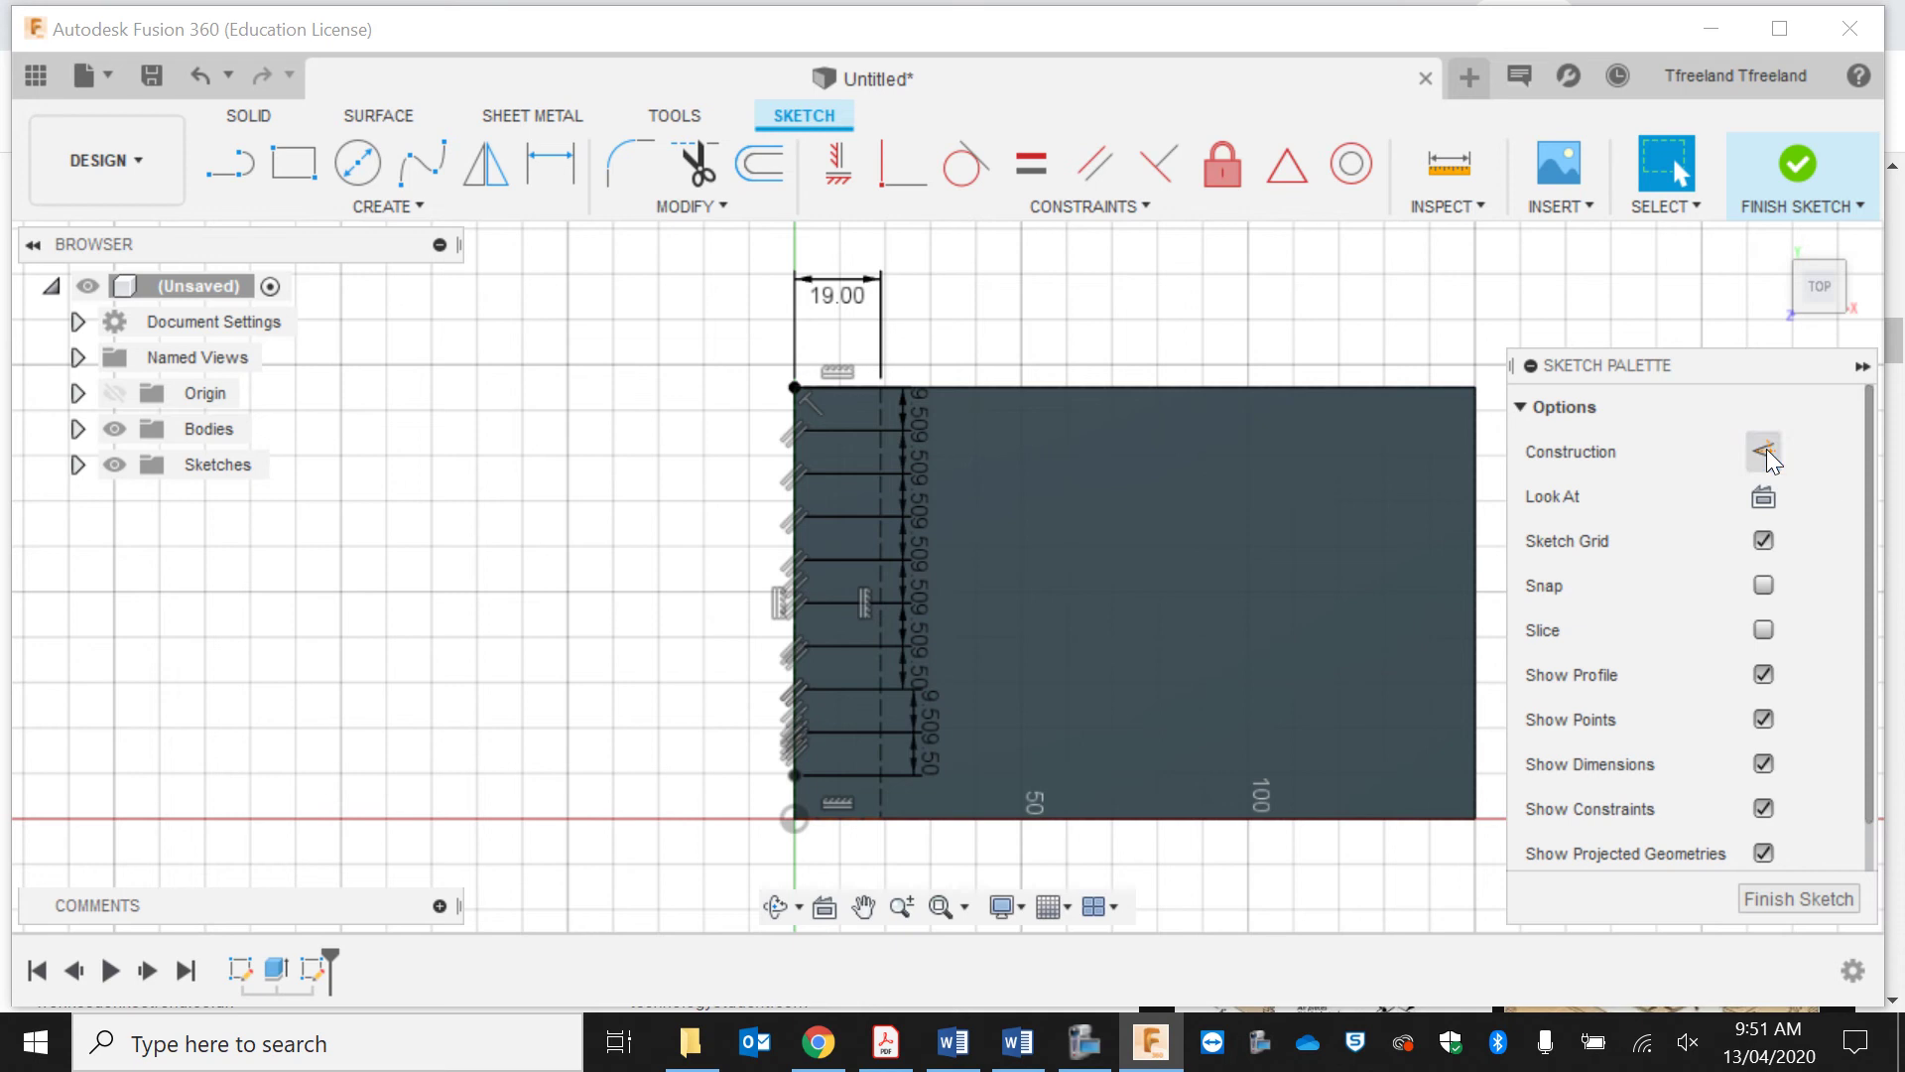
left_click(306, 161)
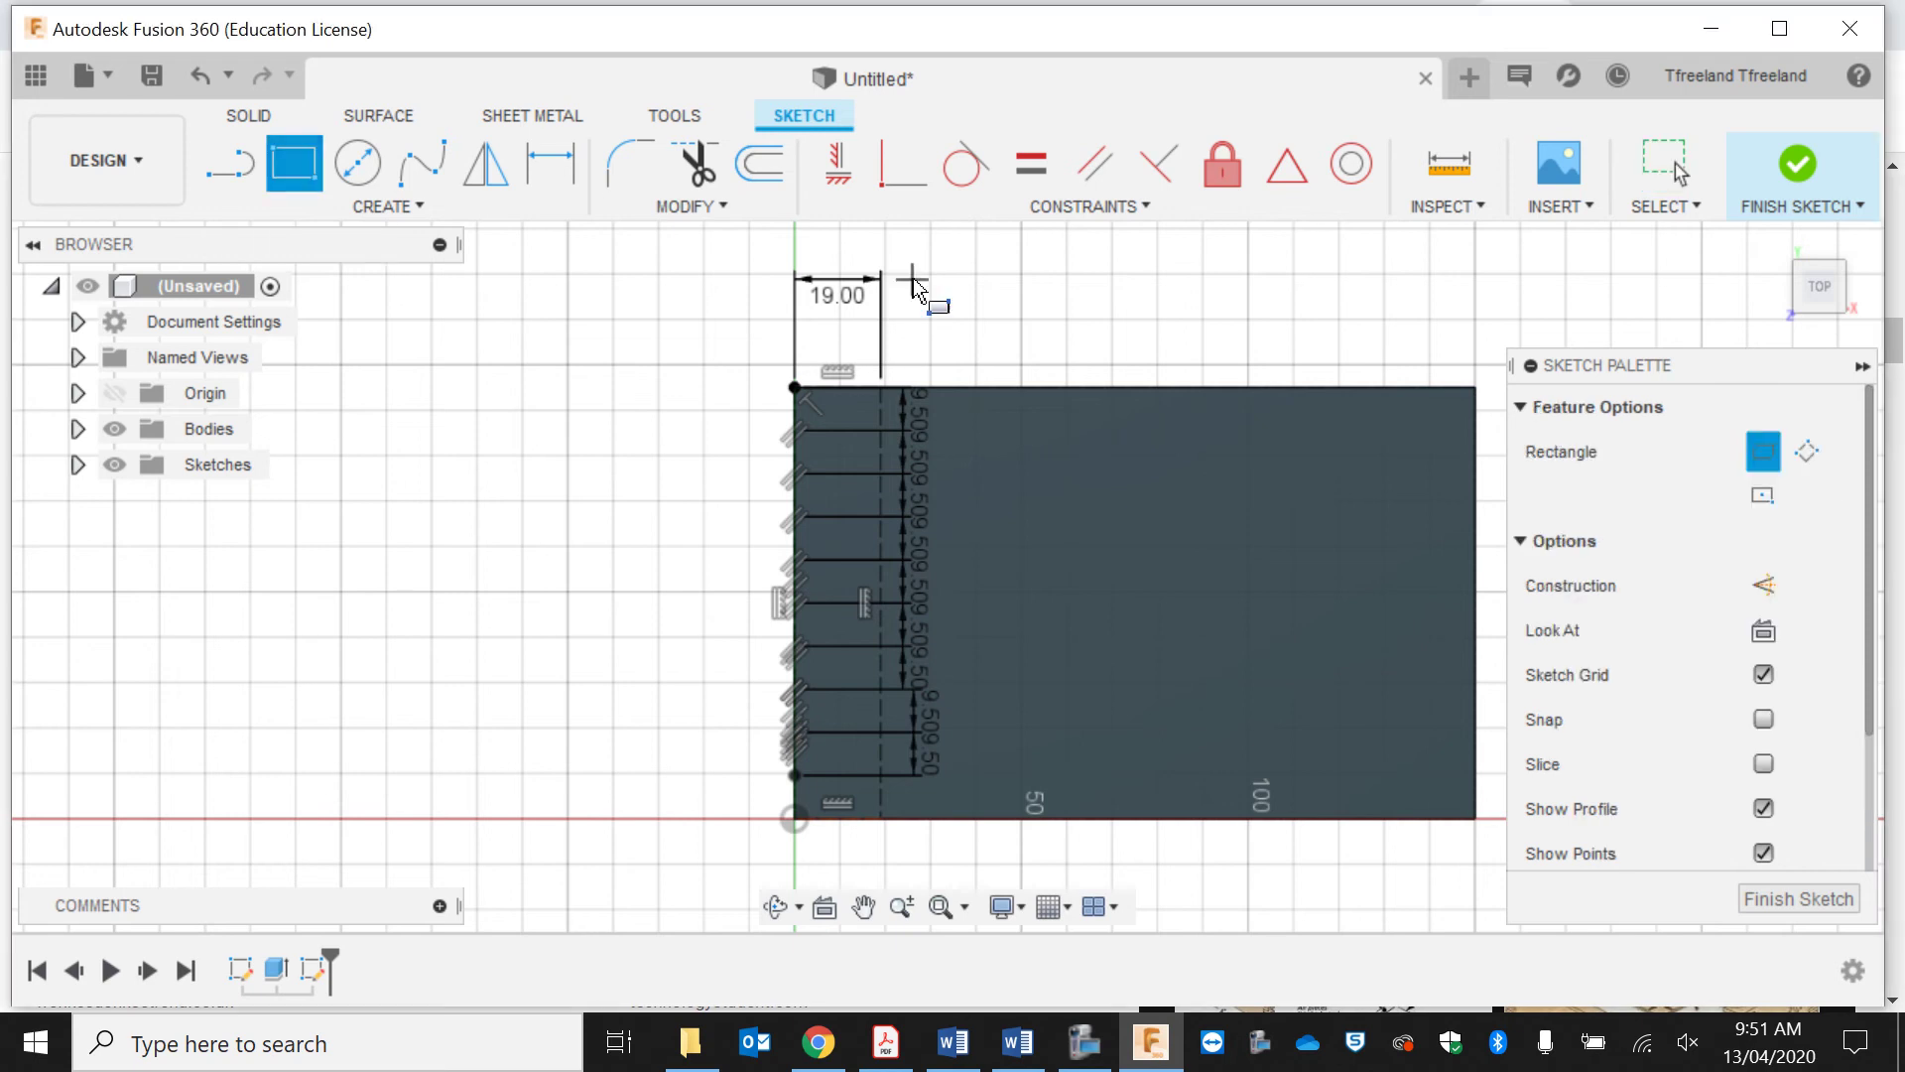
left_click(206, 169)
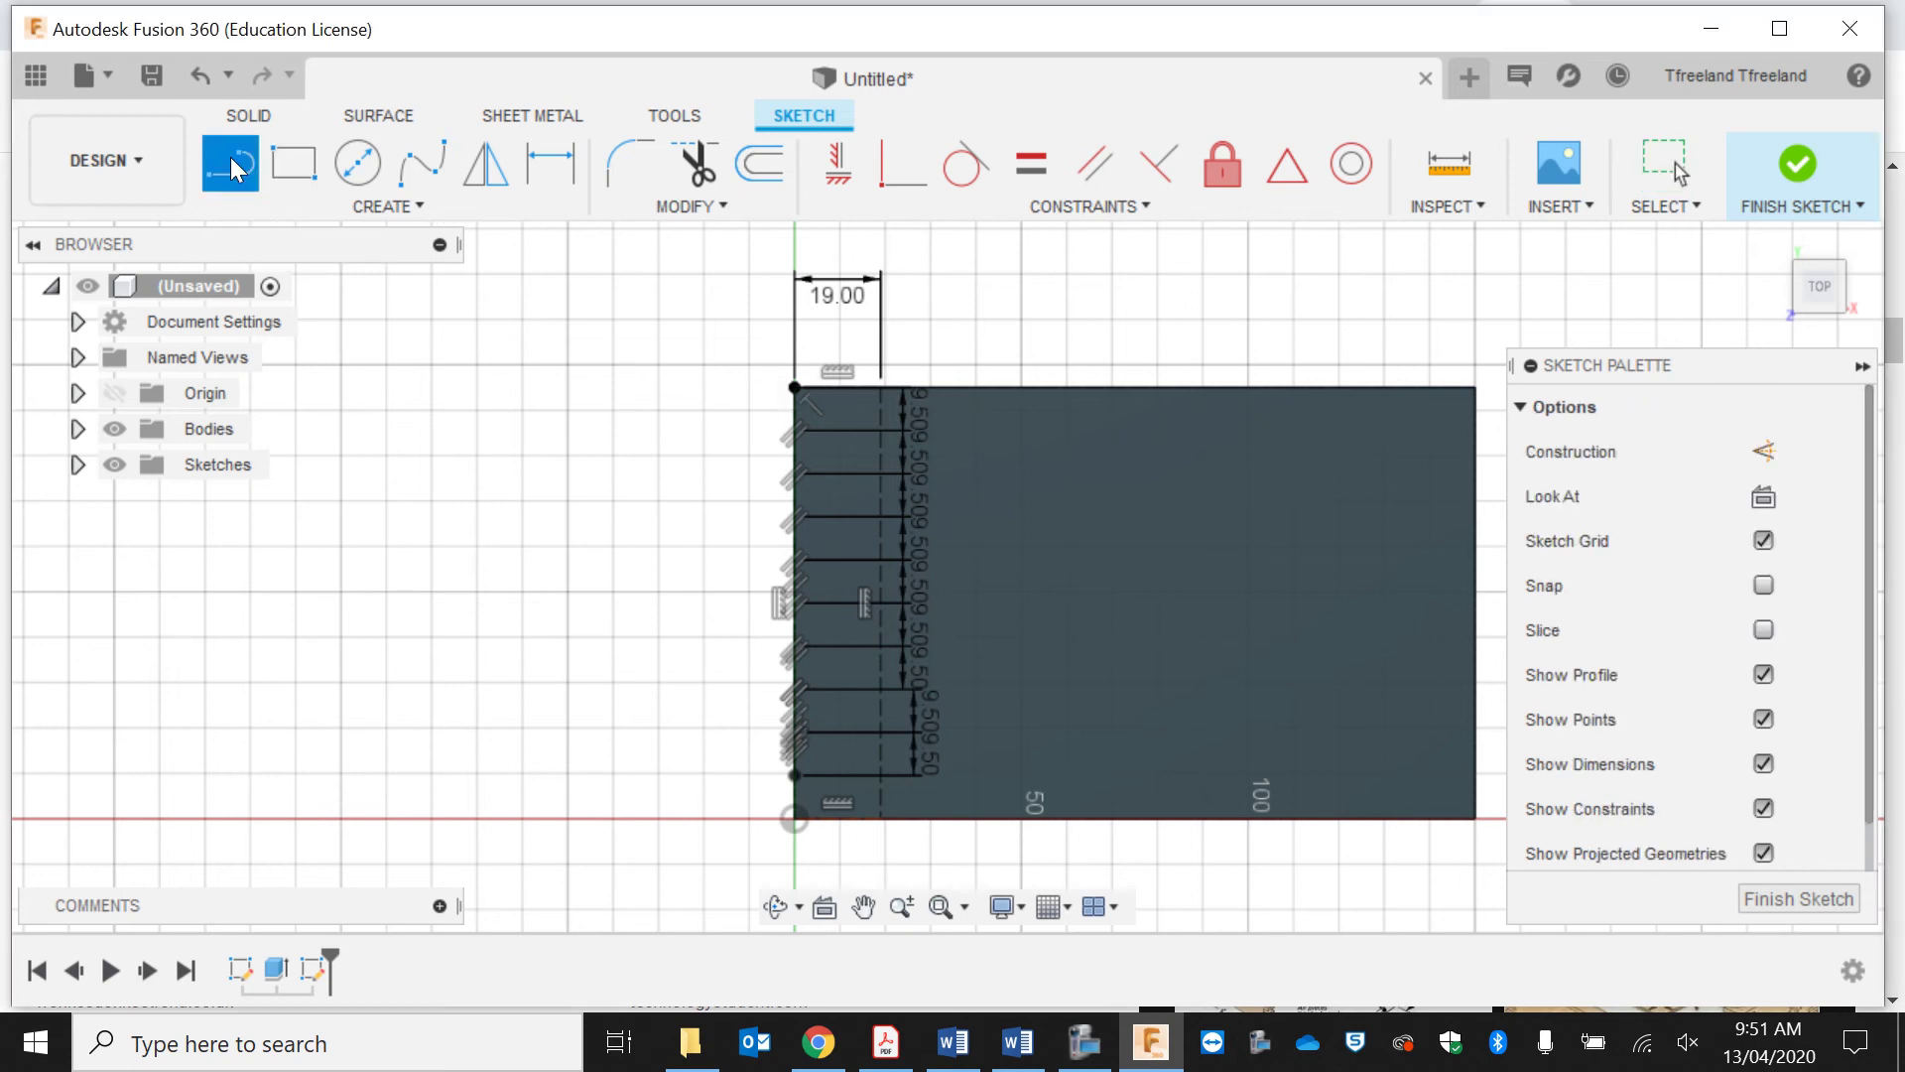
key("r")
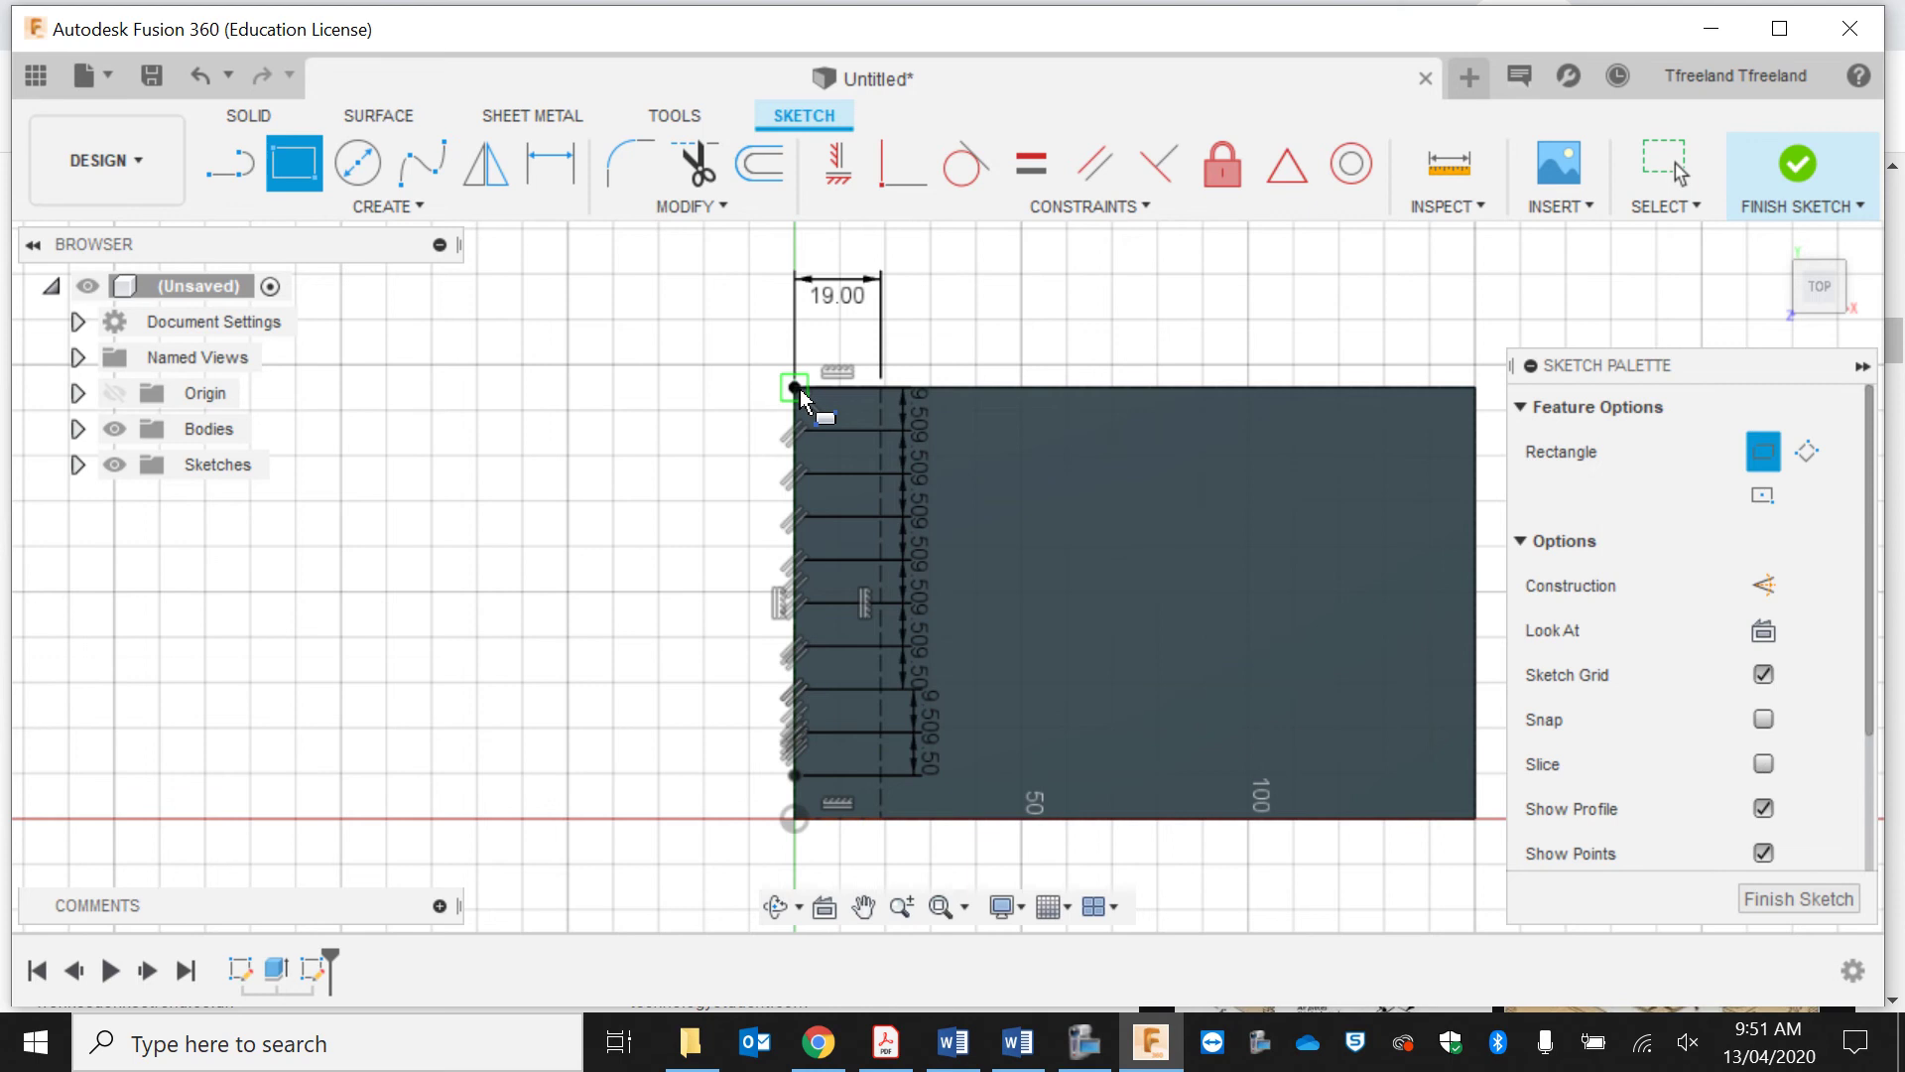
left_click(795, 388)
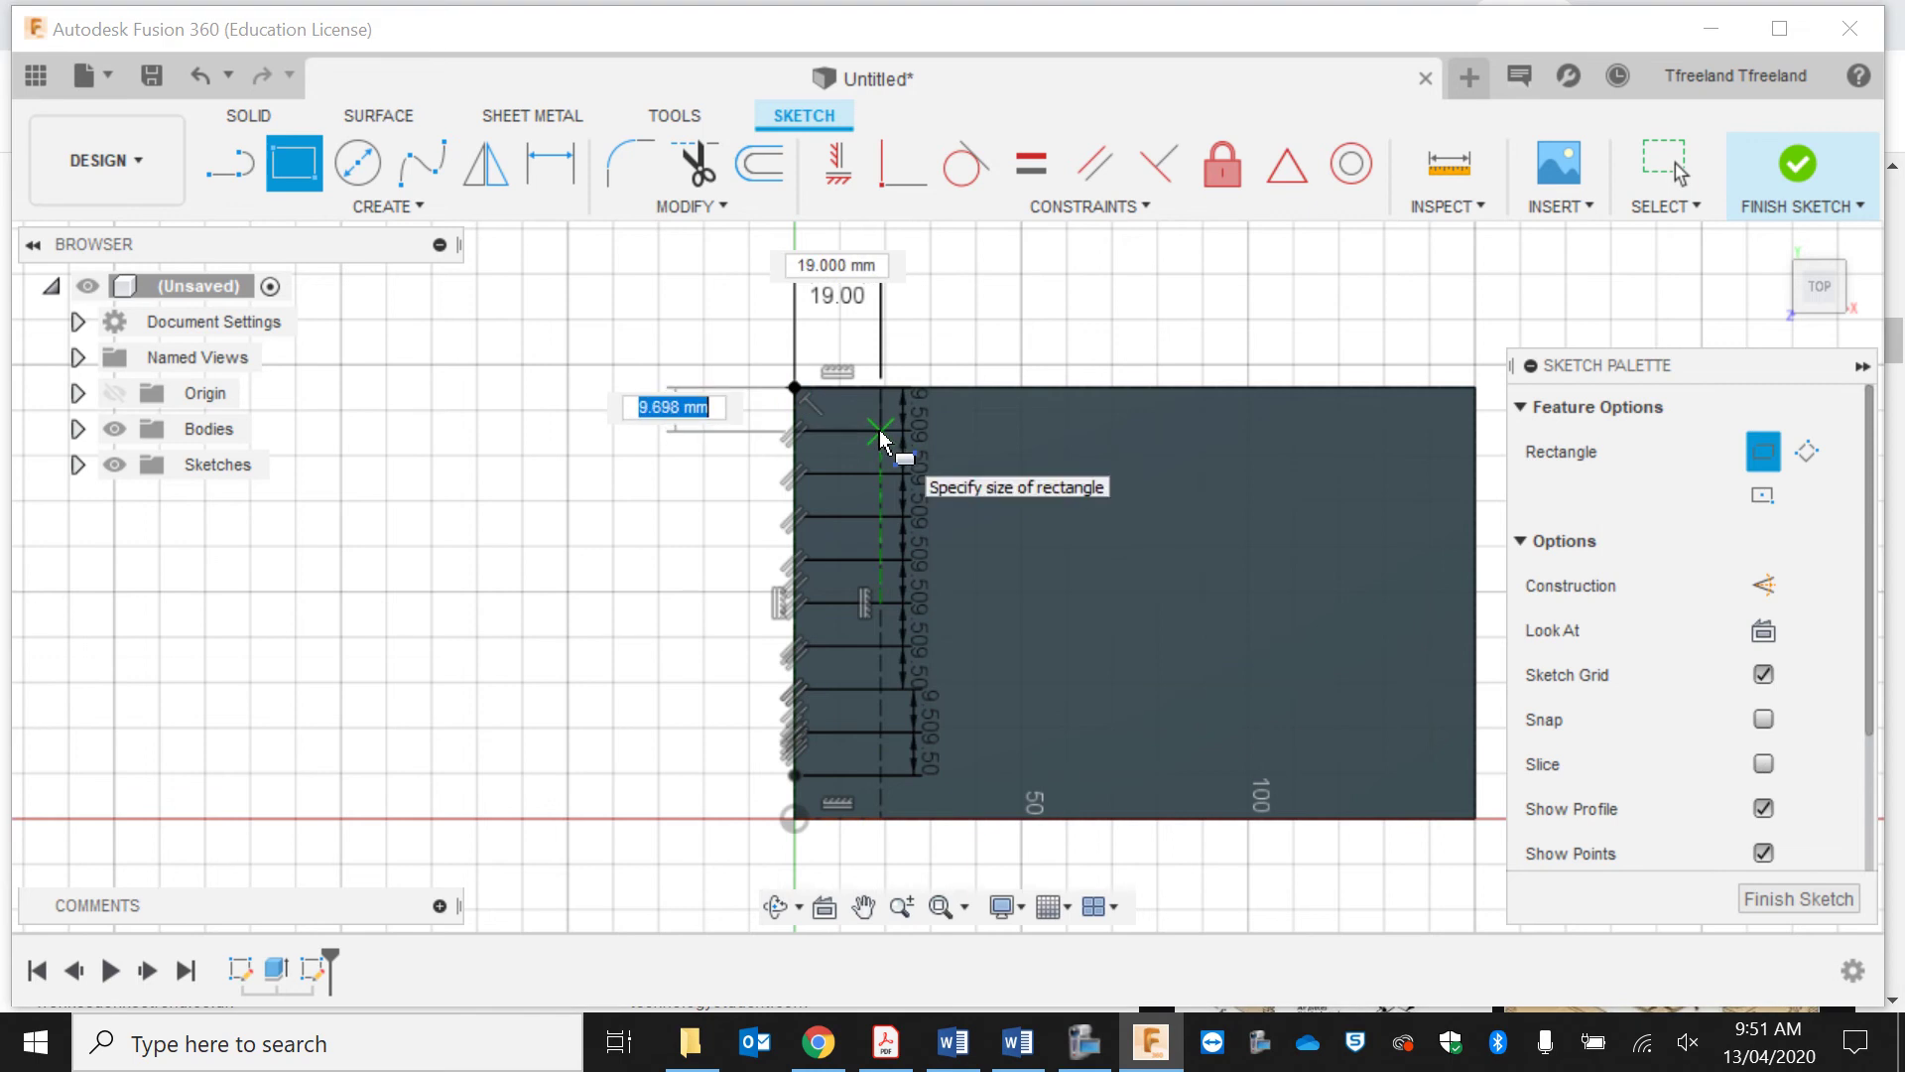
type("9.5")
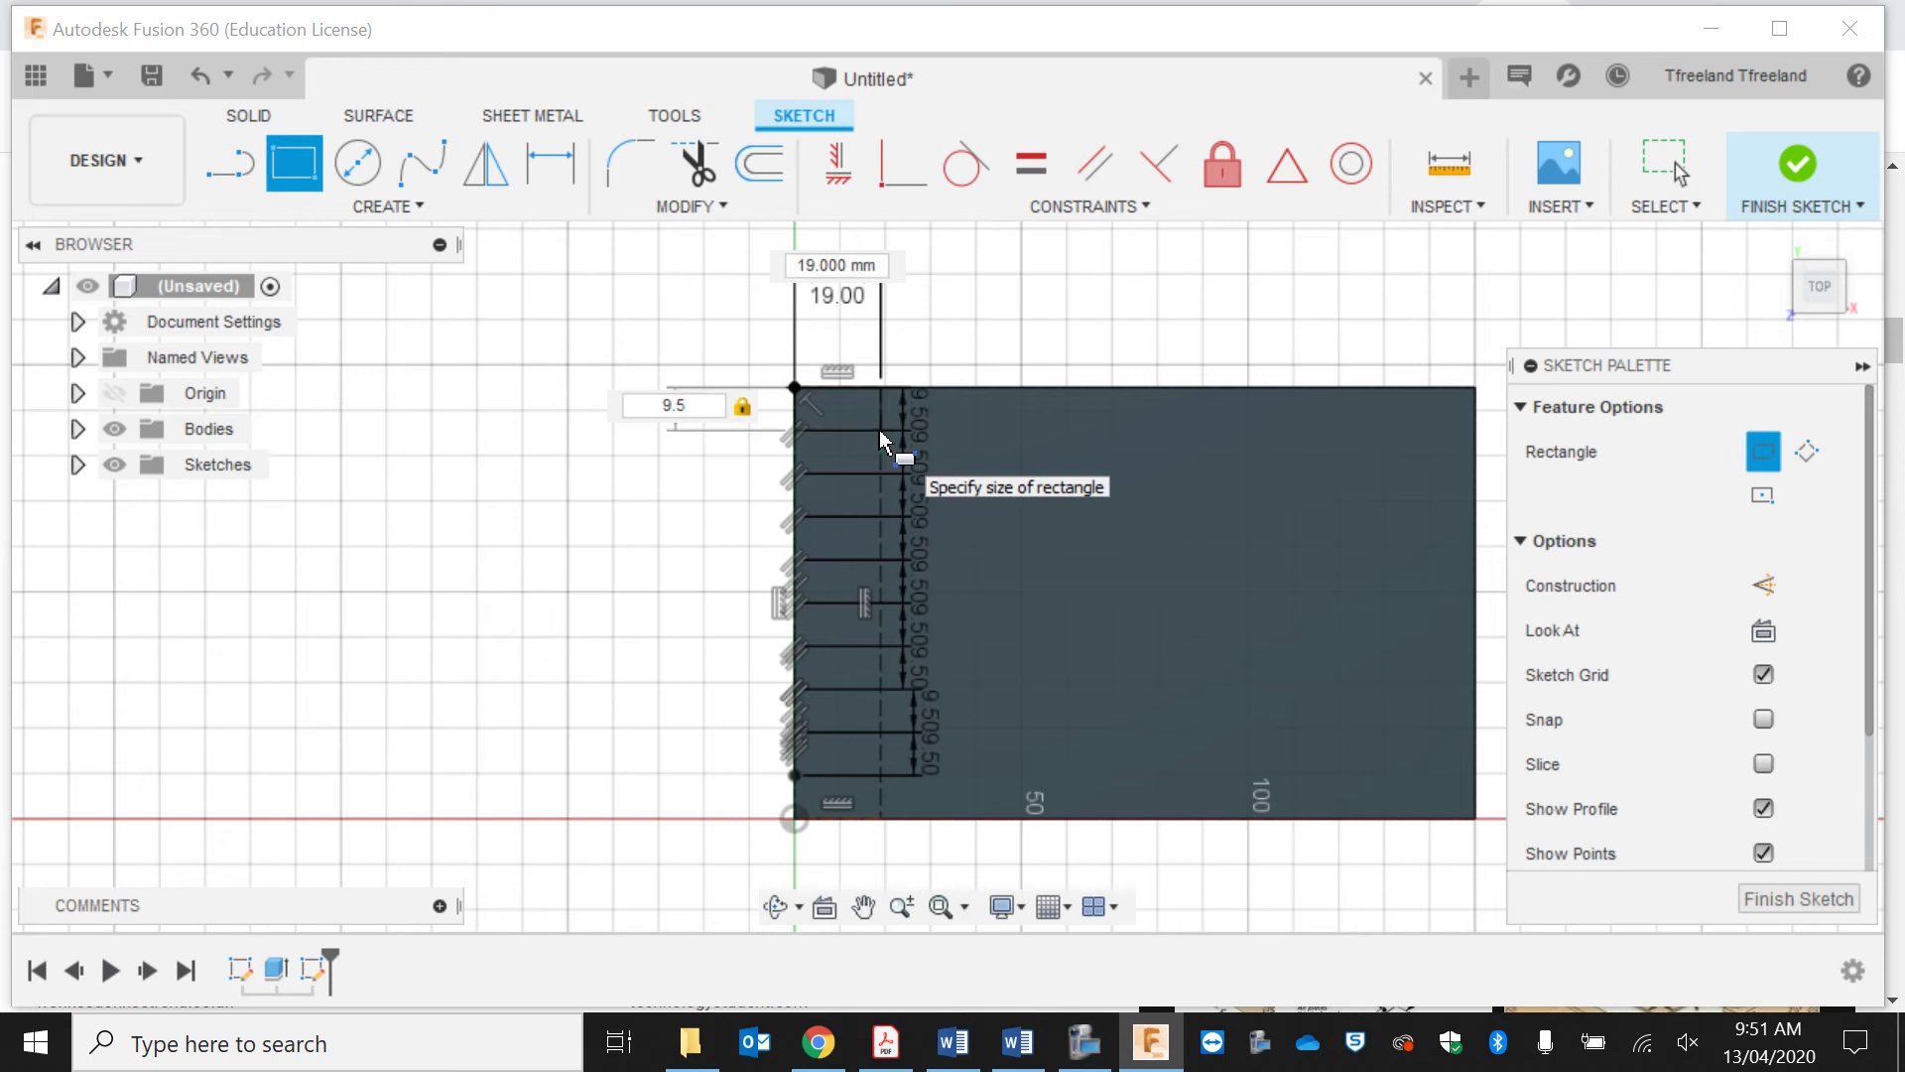
key("Return")
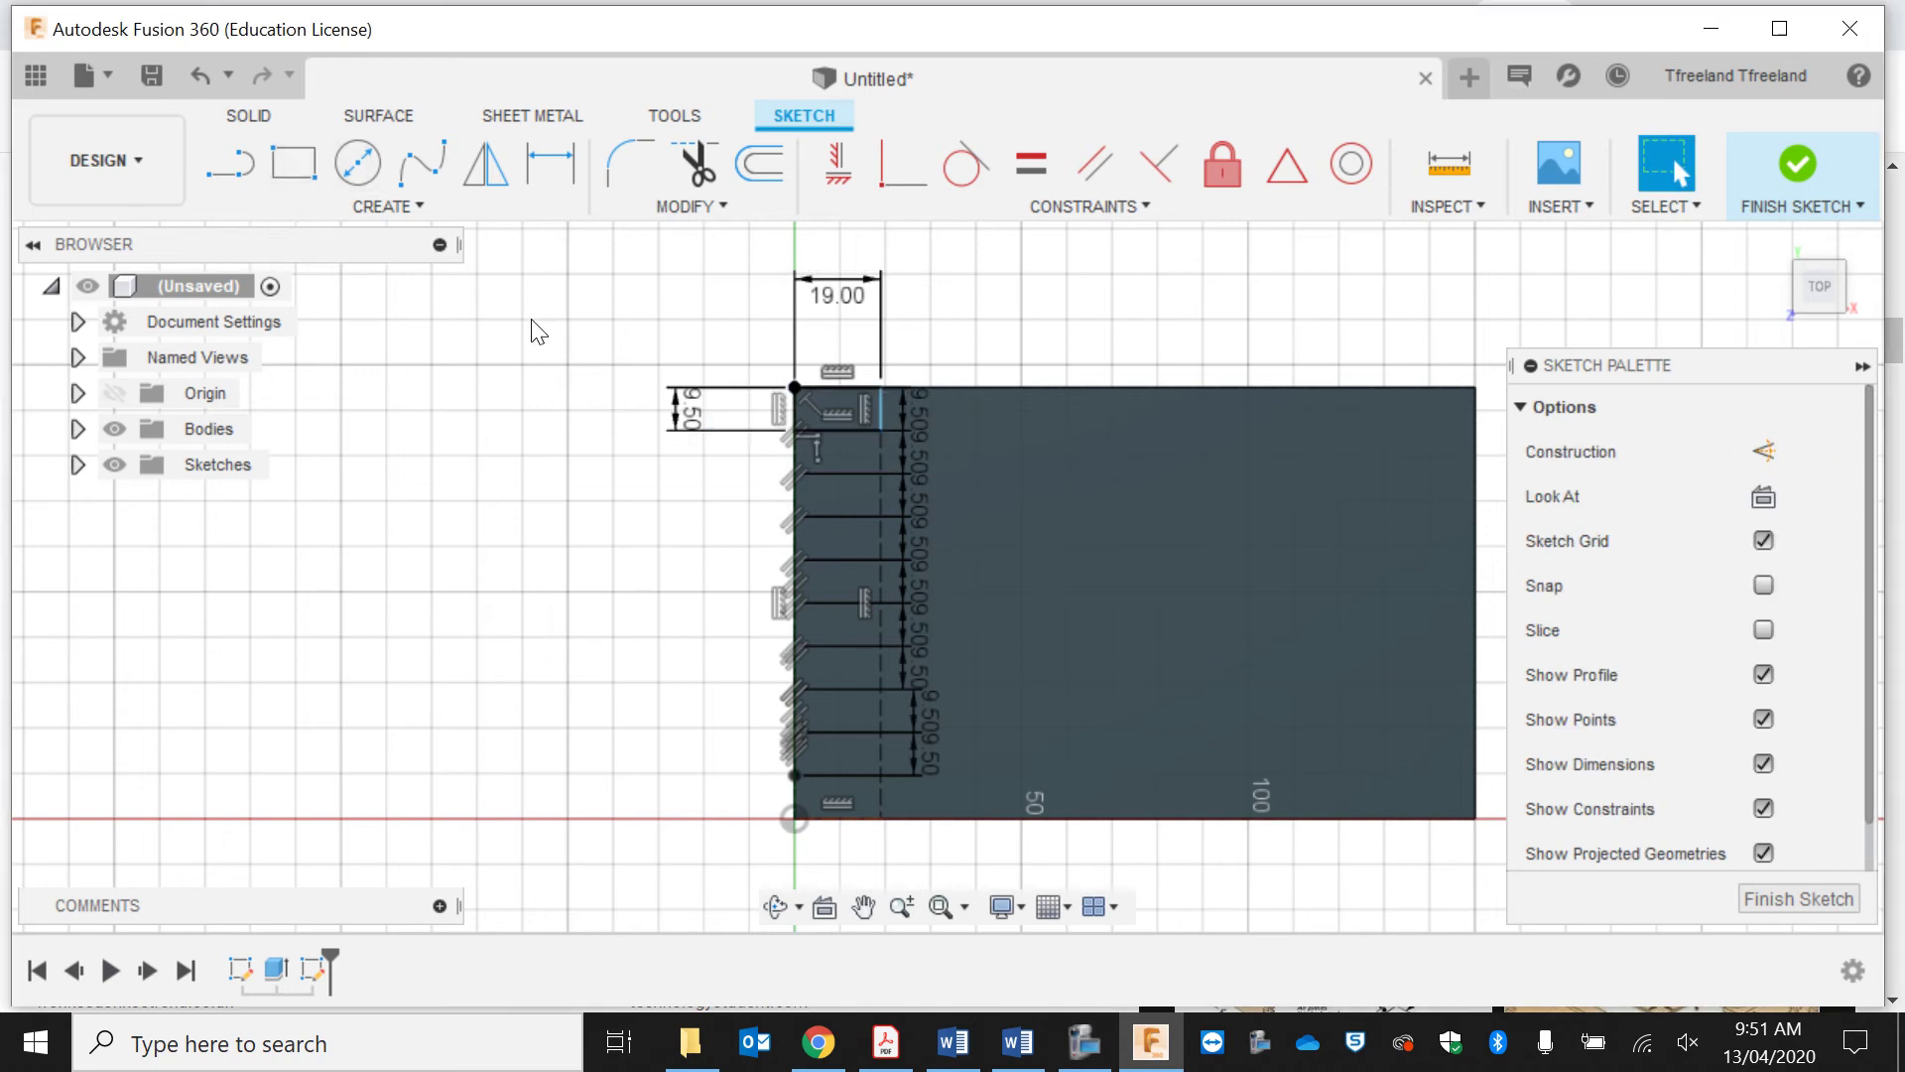
Step: Draw a 9.5 mm high rectangle in the third division, from the left edge to the dashed 19 mm line
left_click(293, 167)
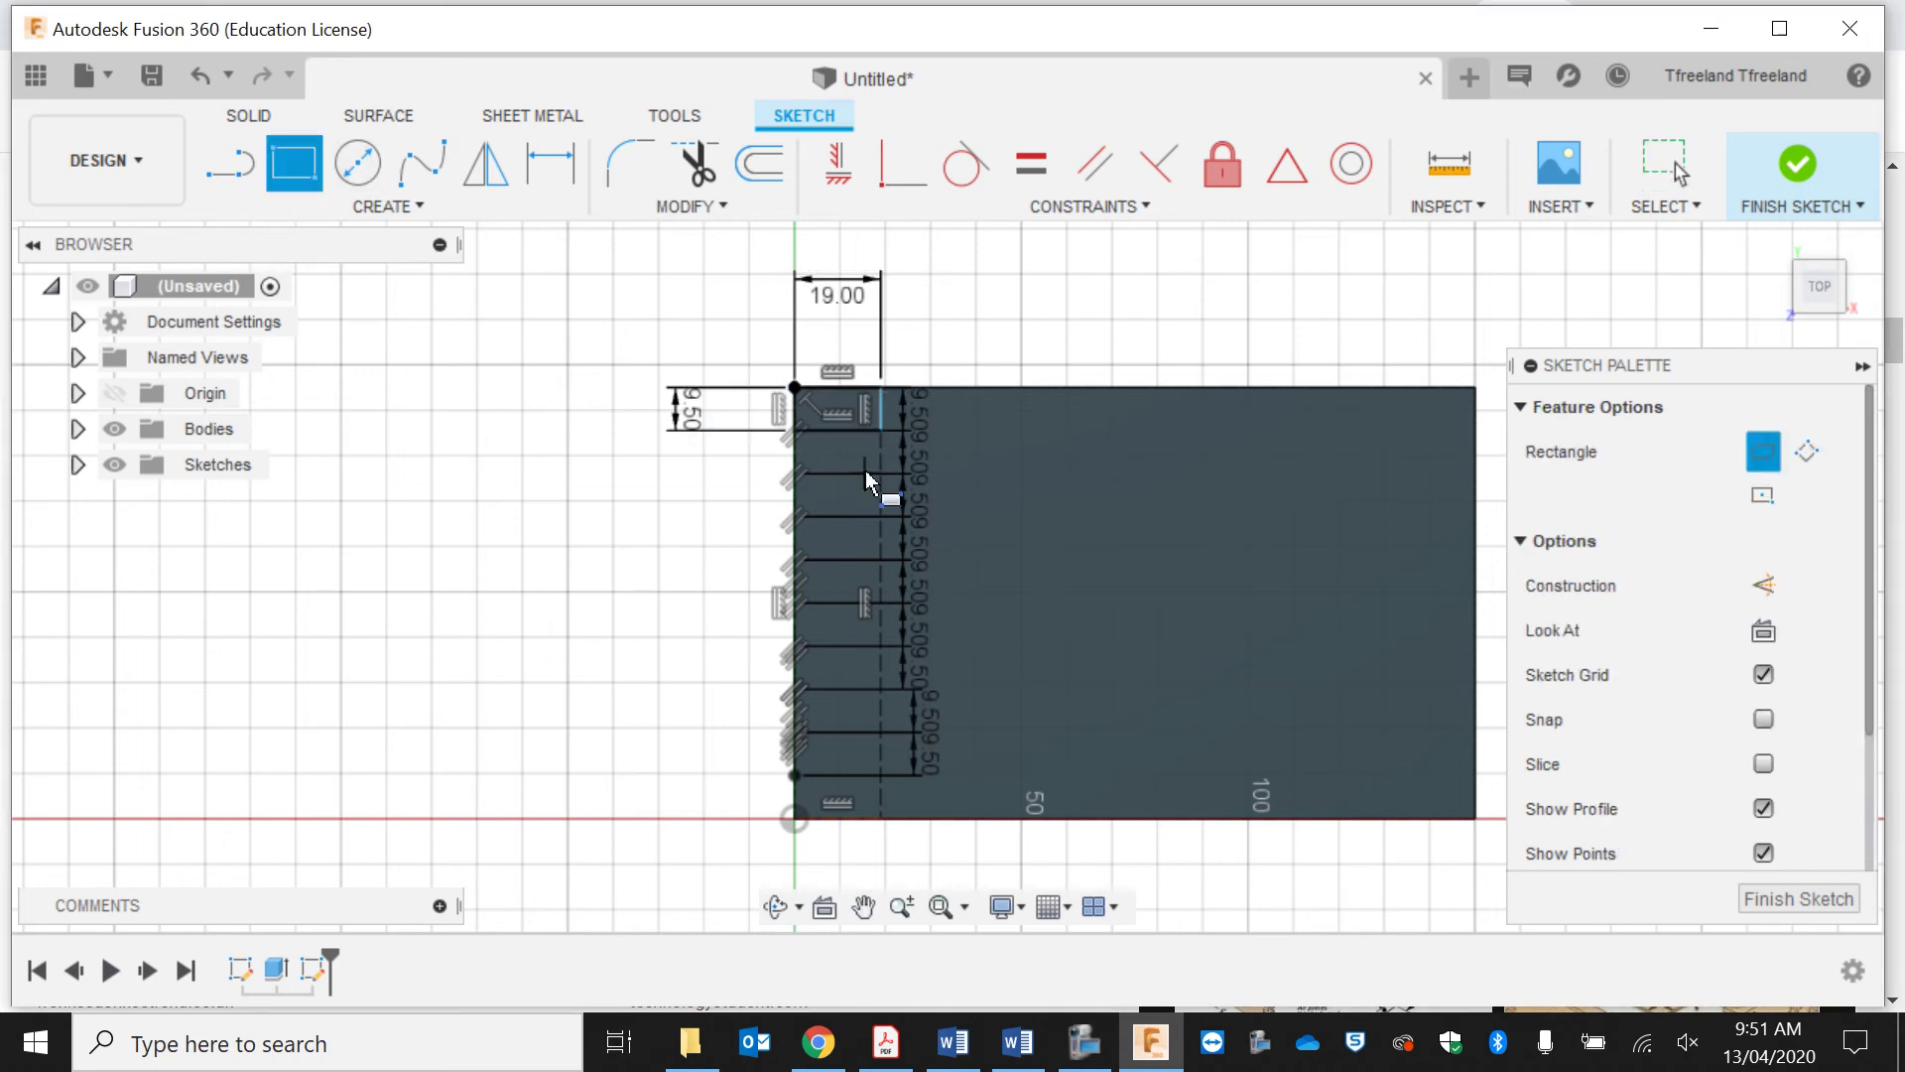
left_click(800, 477)
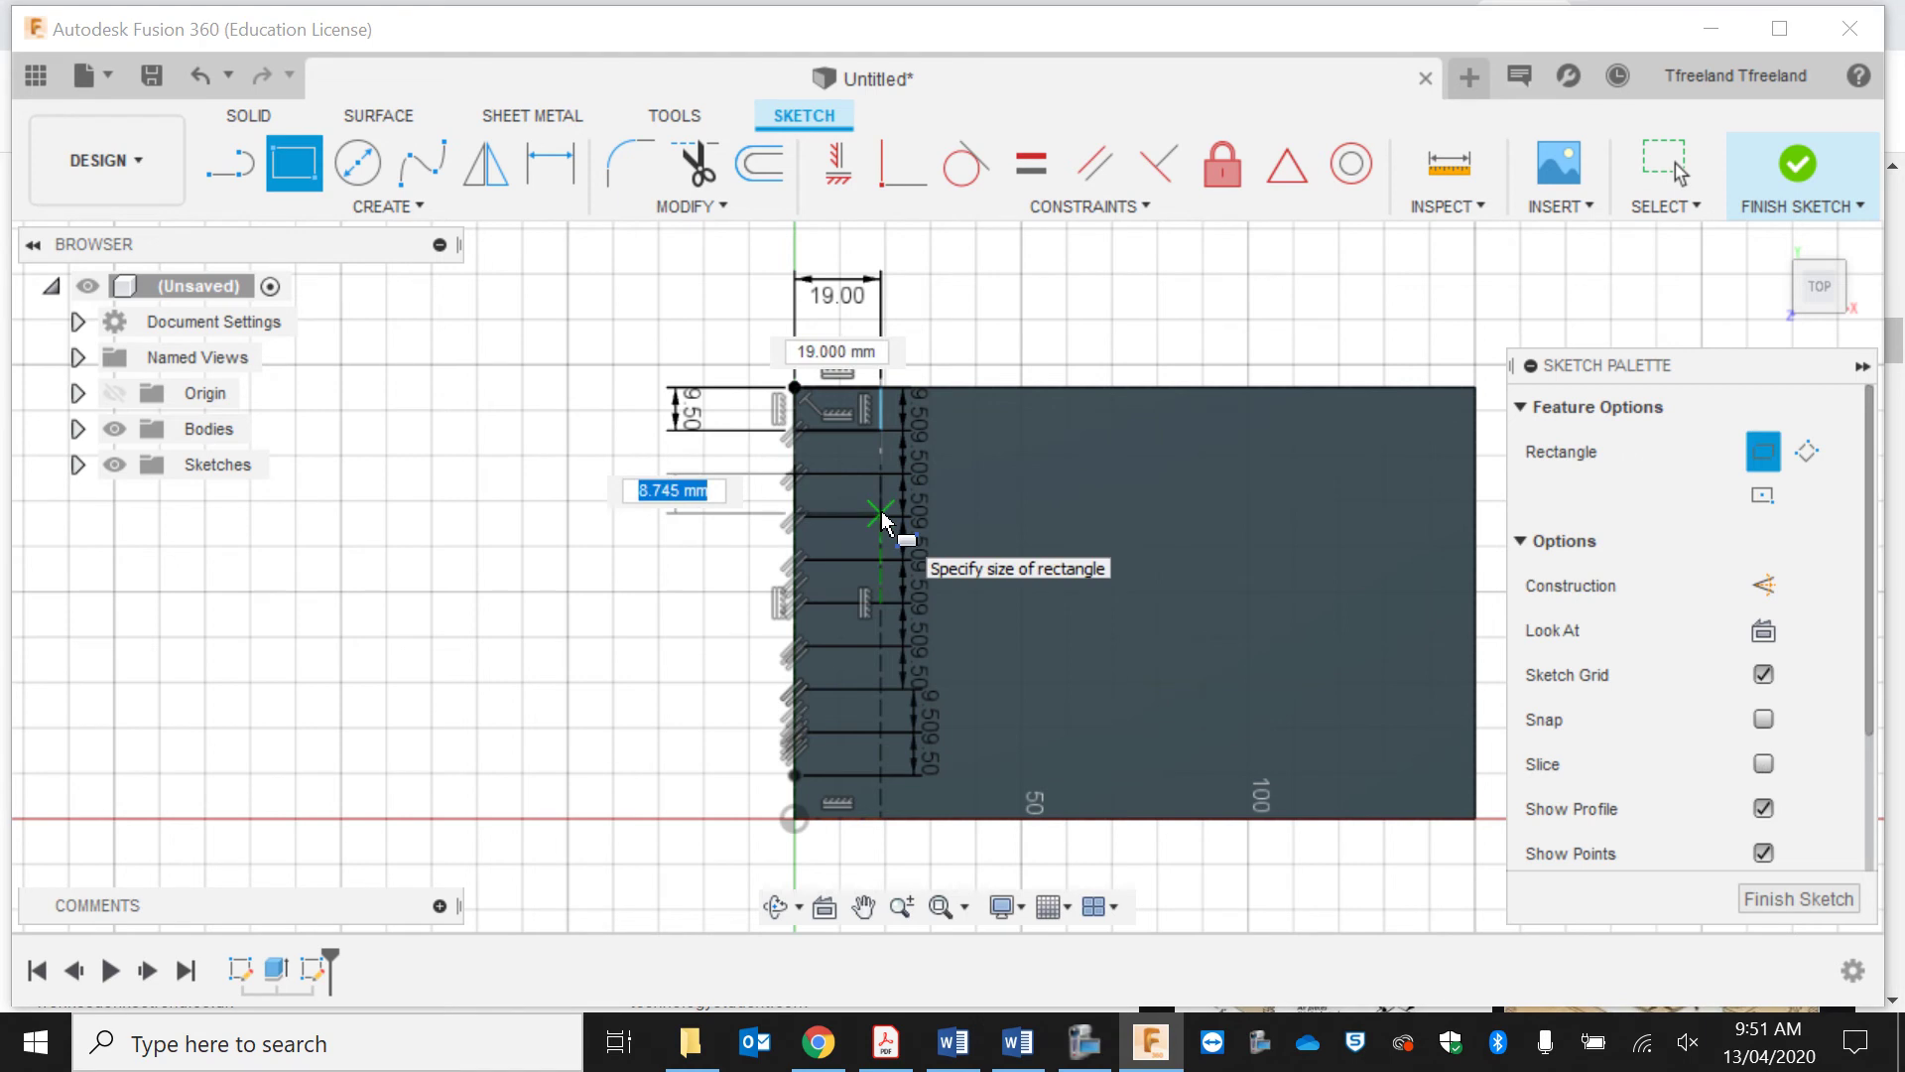
type("95.")
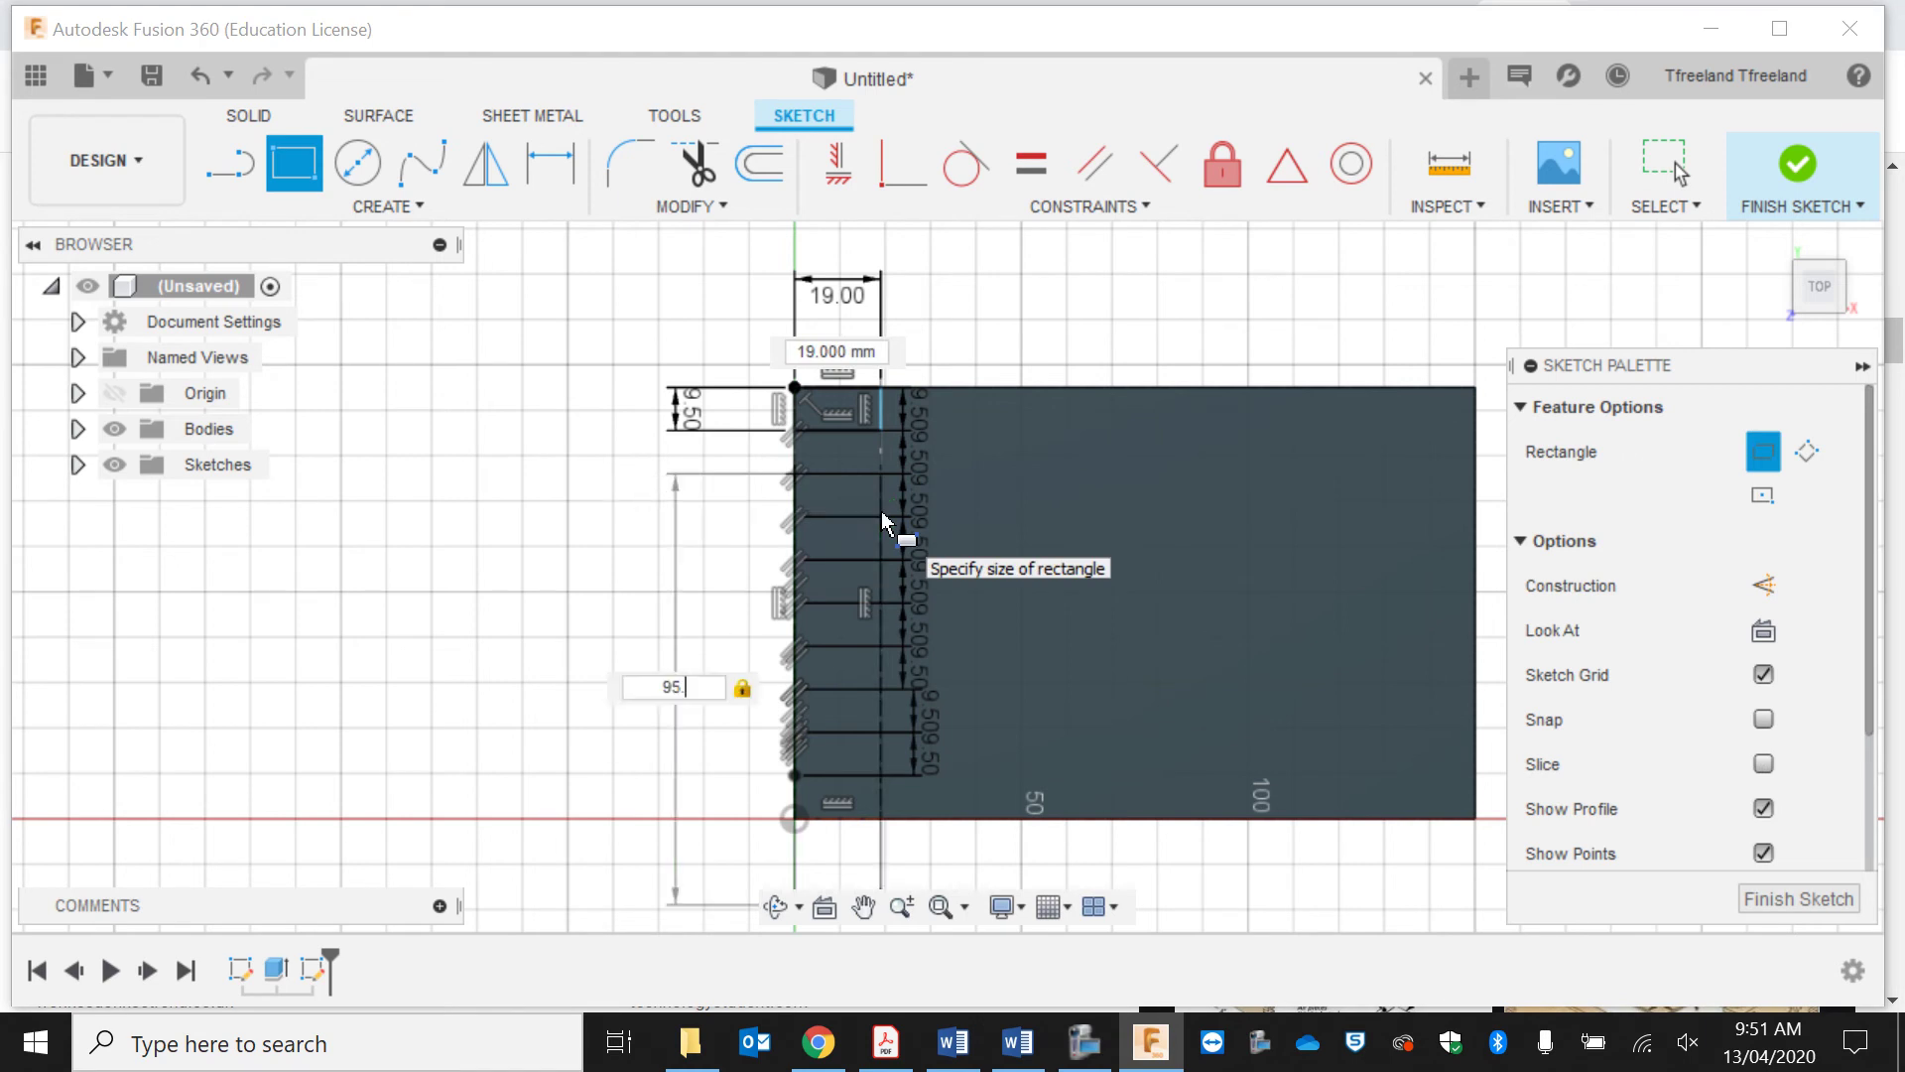
key("BackSpace")
key("BackSpace")
key("BackSpace")
type("9.5")
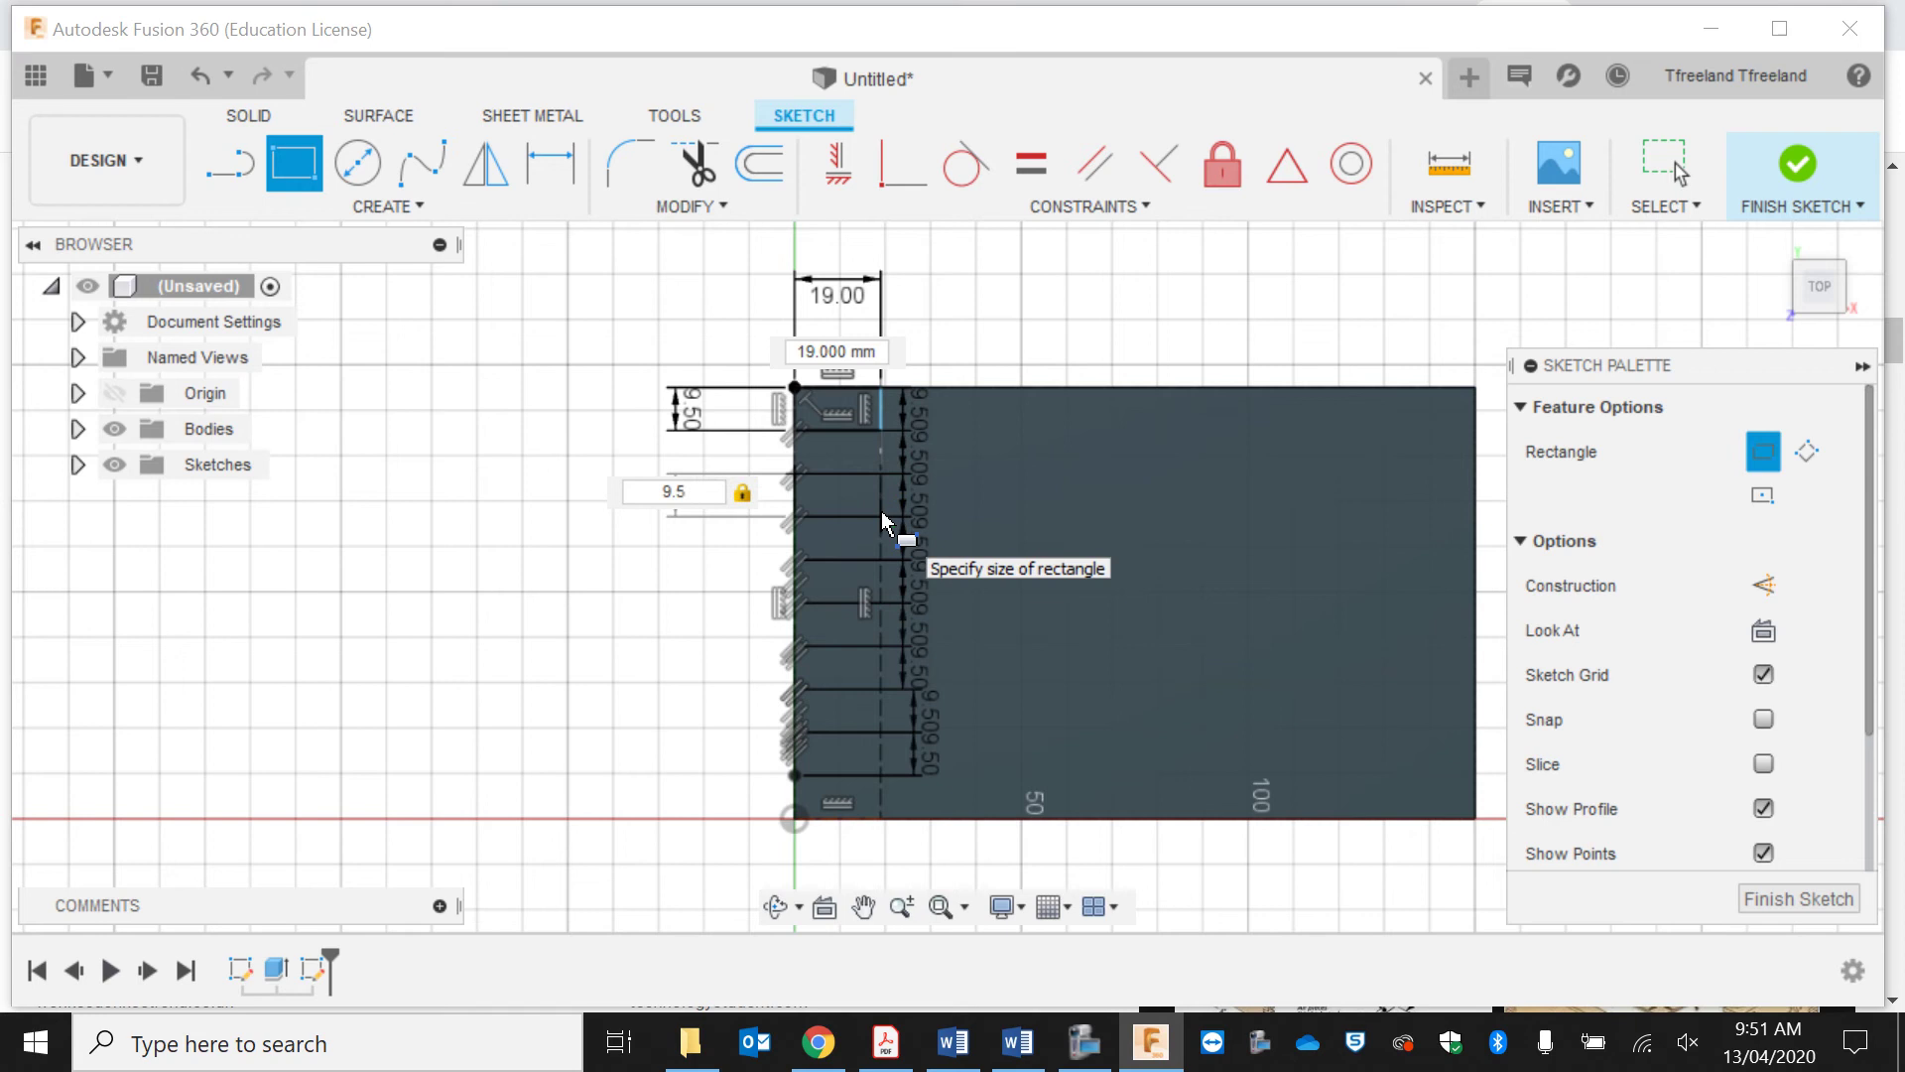
key("Return")
key("Escape")
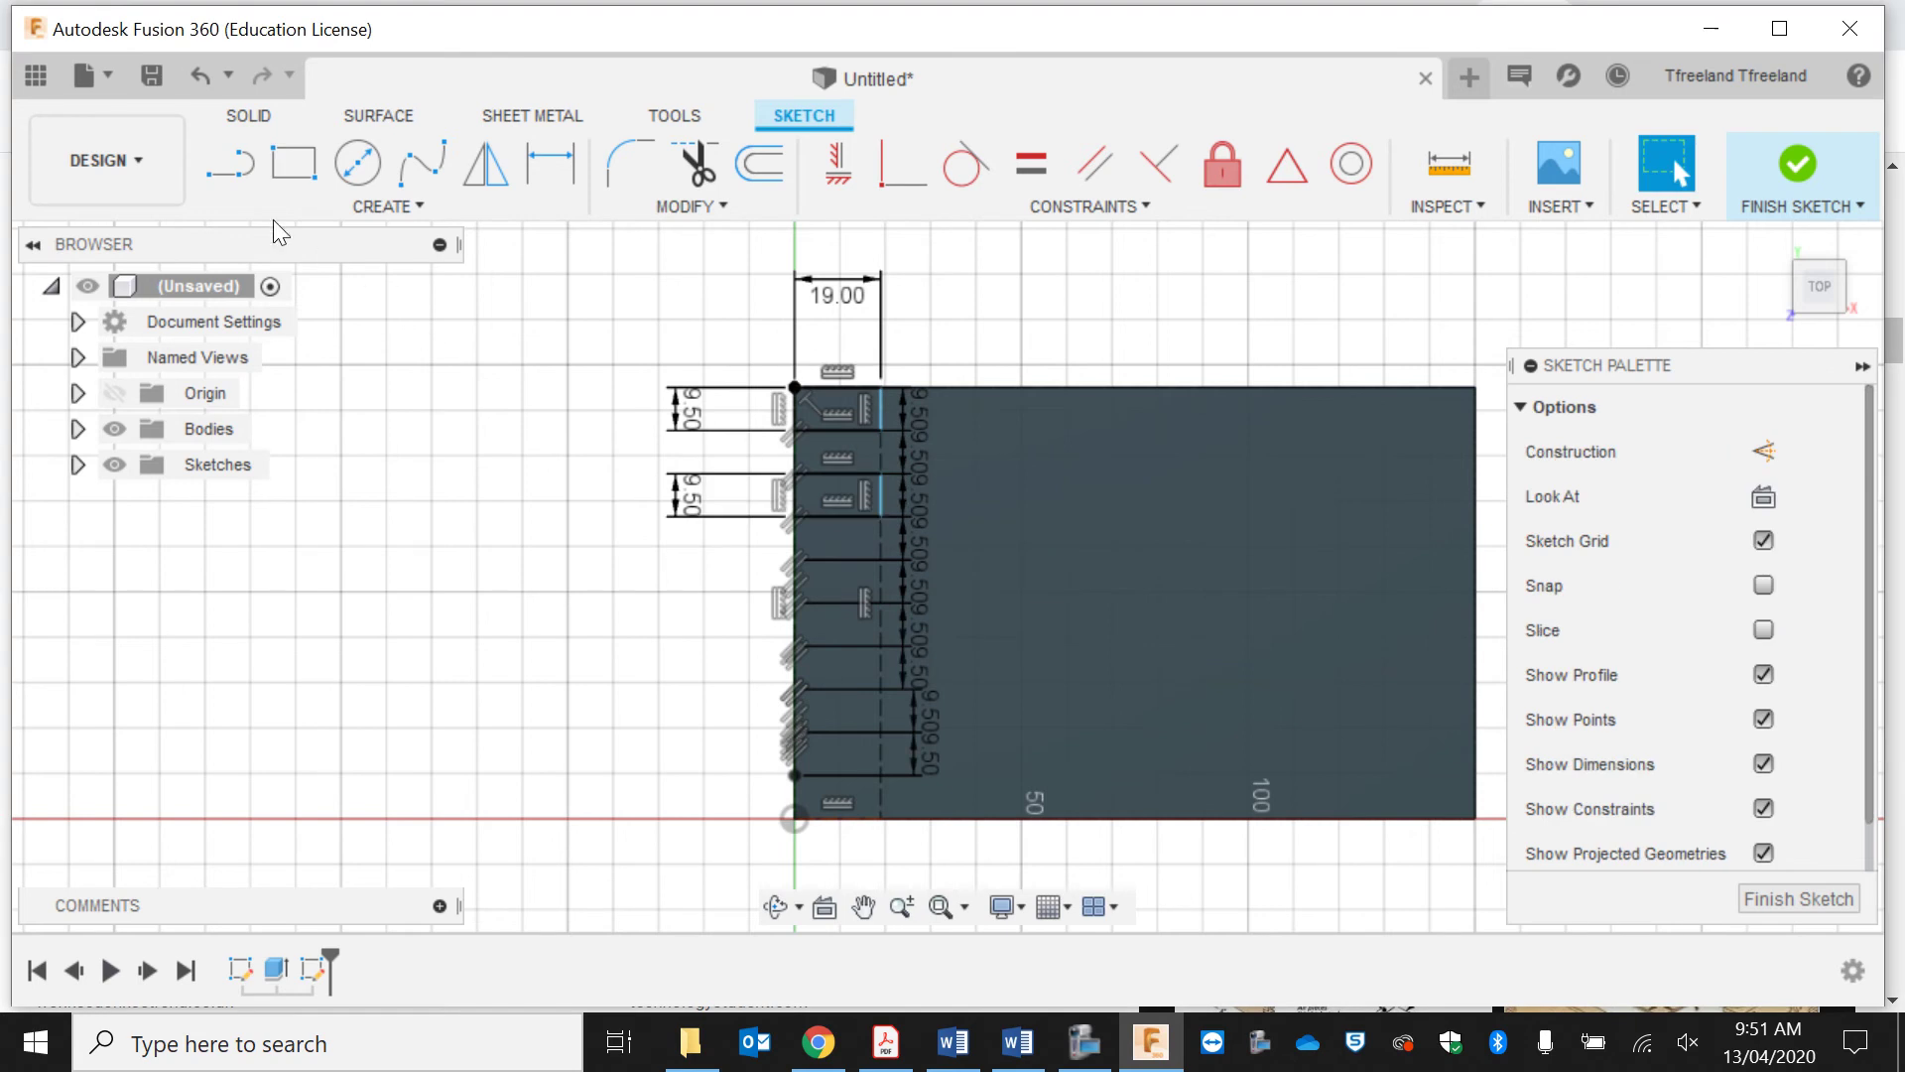
Step: Draw a rectangle filling the fifth division, from the left edge across to the midpoint of the dashed 19 mm line
left_click(292, 163)
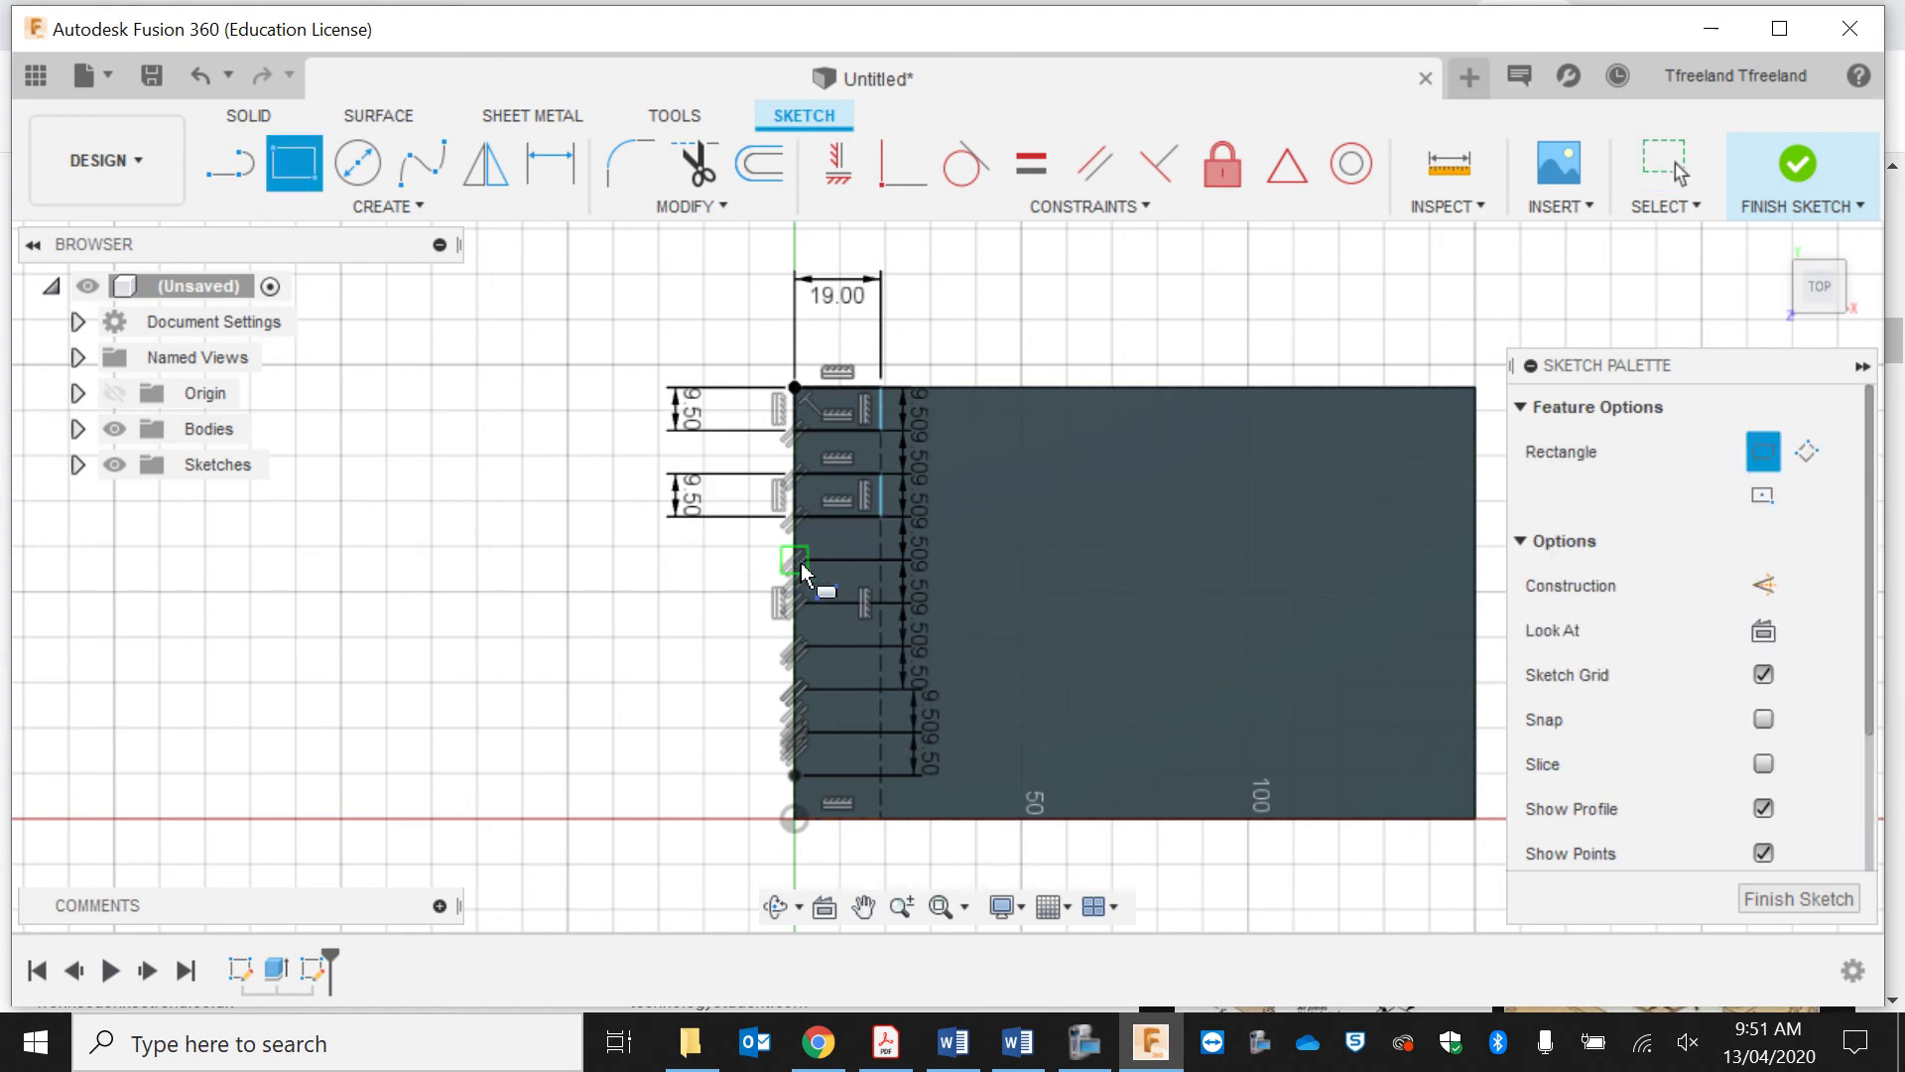
left_click(793, 562)
left_click(880, 606)
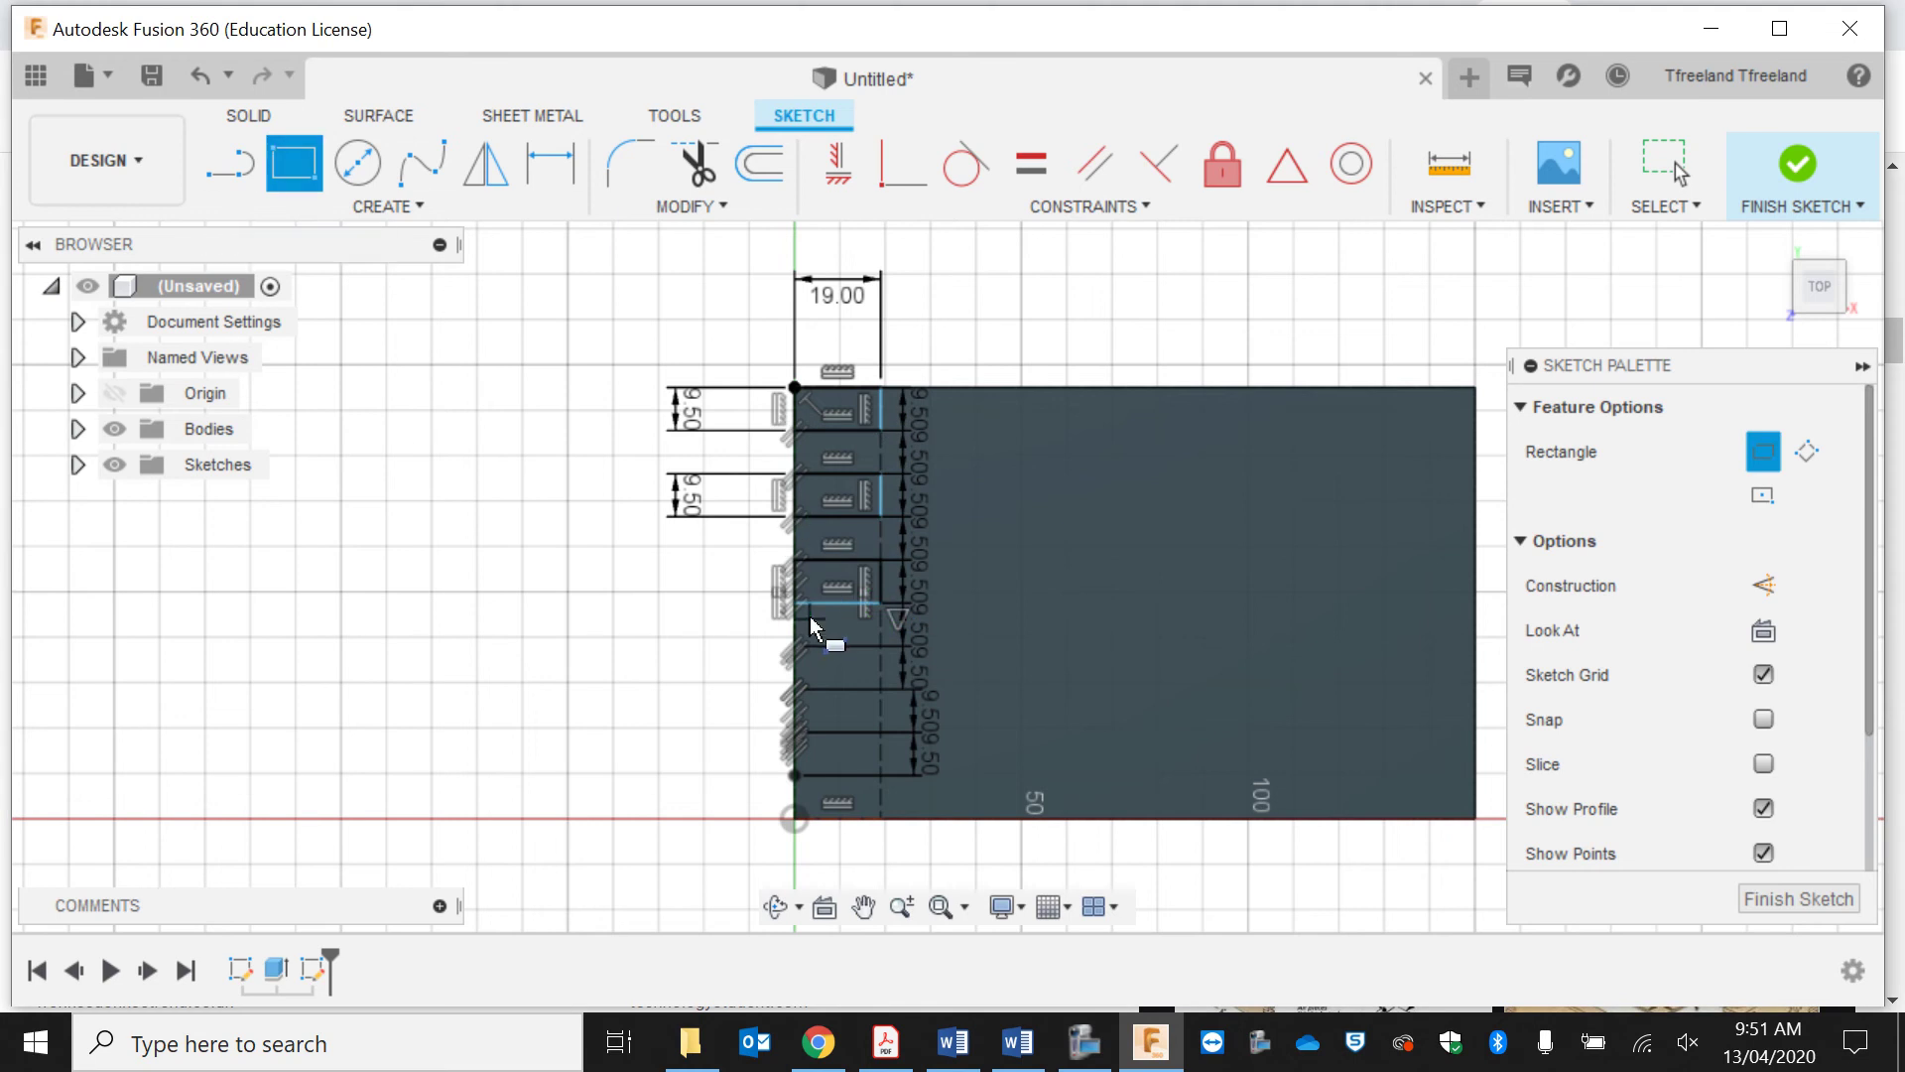
Step: Draw a 9.5 mm high rectangle in the seventh division, from the left edge to the dashed 19 mm line
left_click(794, 648)
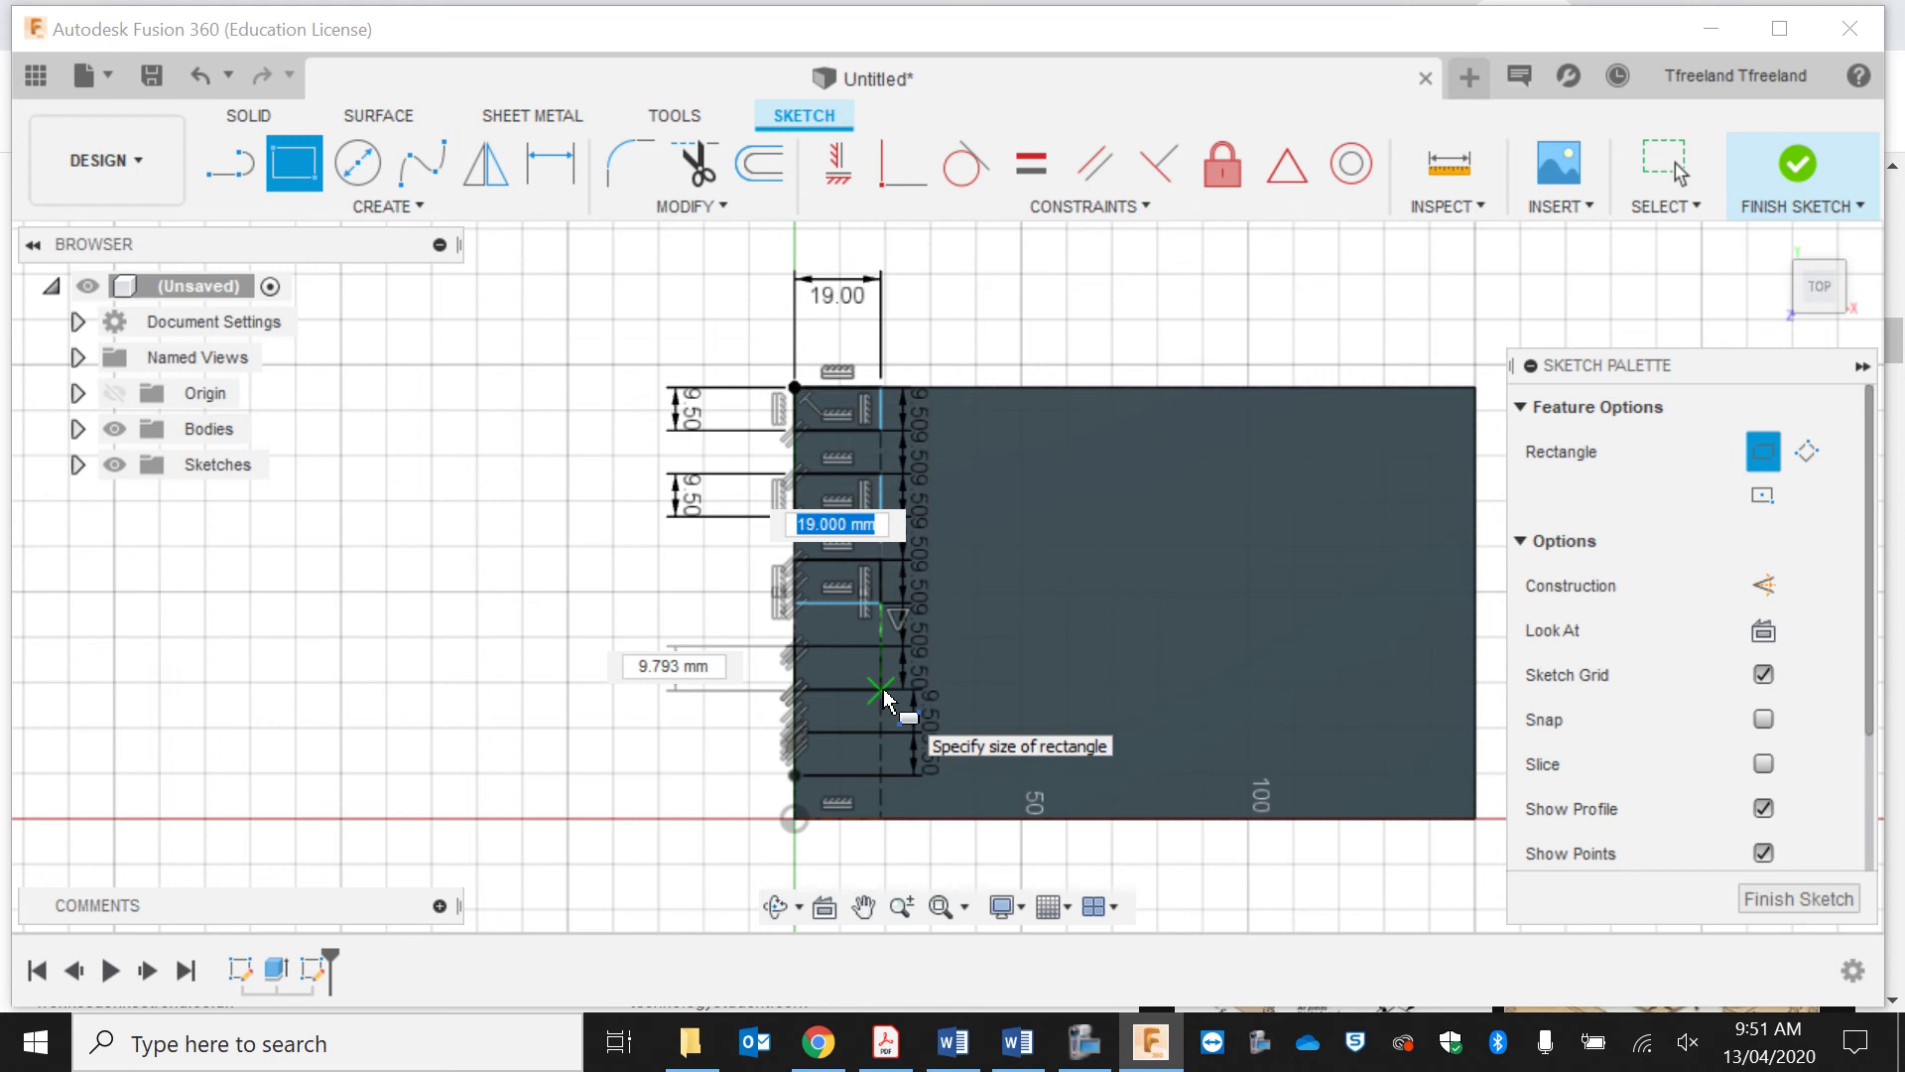
key("Tab")
type("9.5")
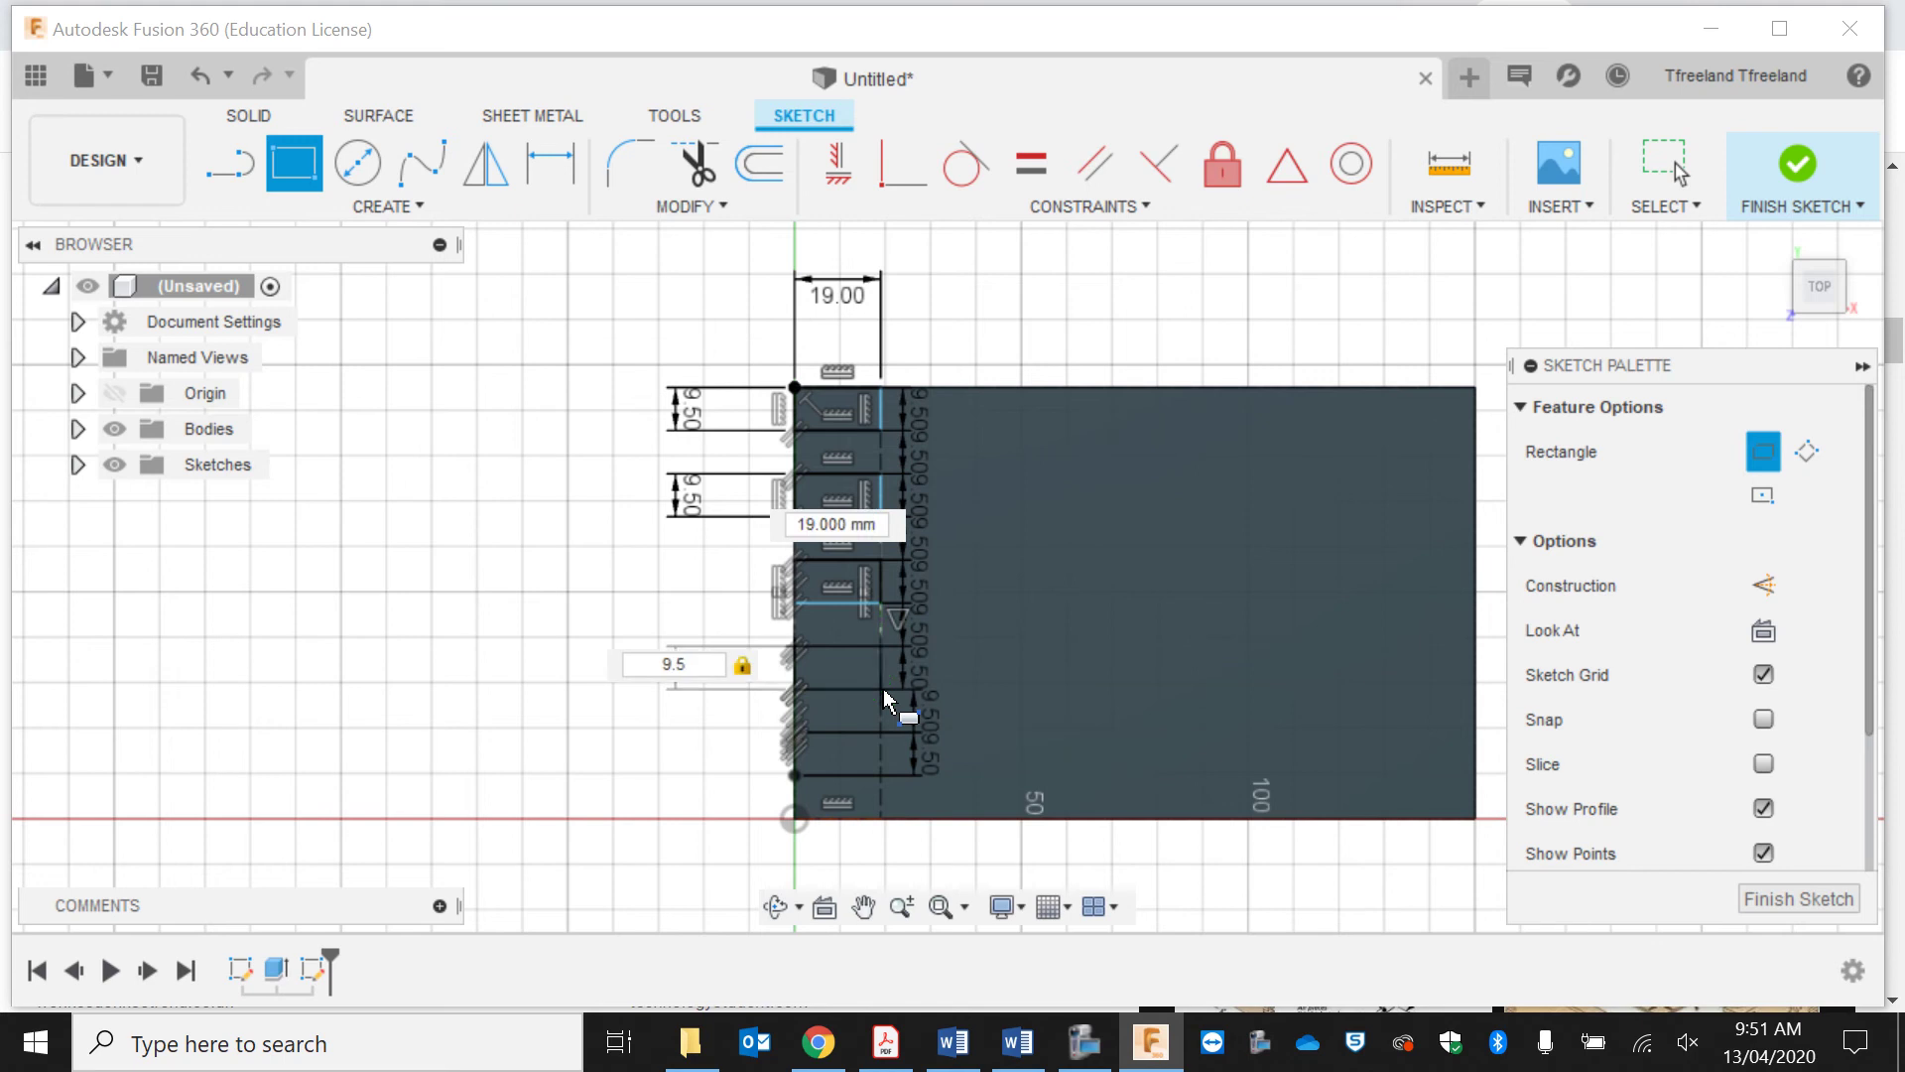
key("Return")
key("Escape")
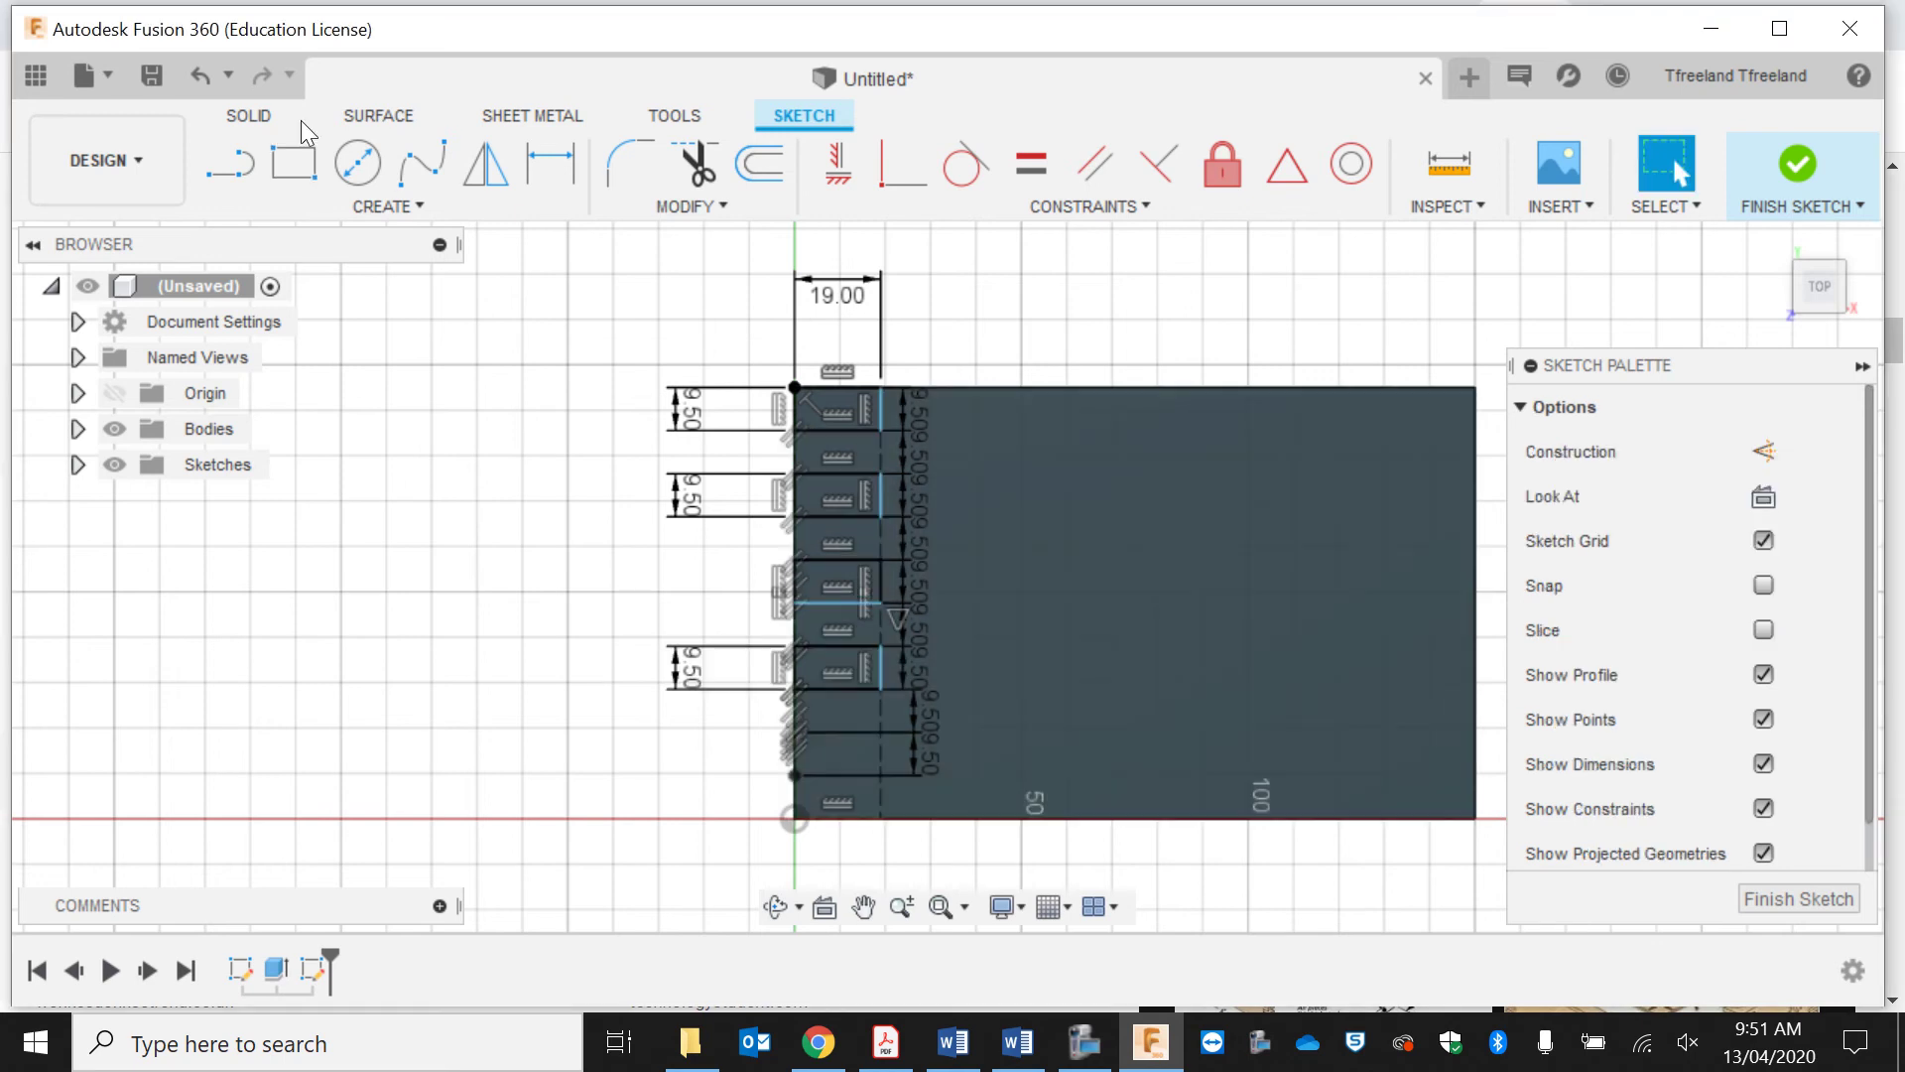
Step: Draw a 9.5 mm high rectangle in the ninth division, from the left edge to the dashed 19 mm line
left_click(294, 161)
left_click(793, 732)
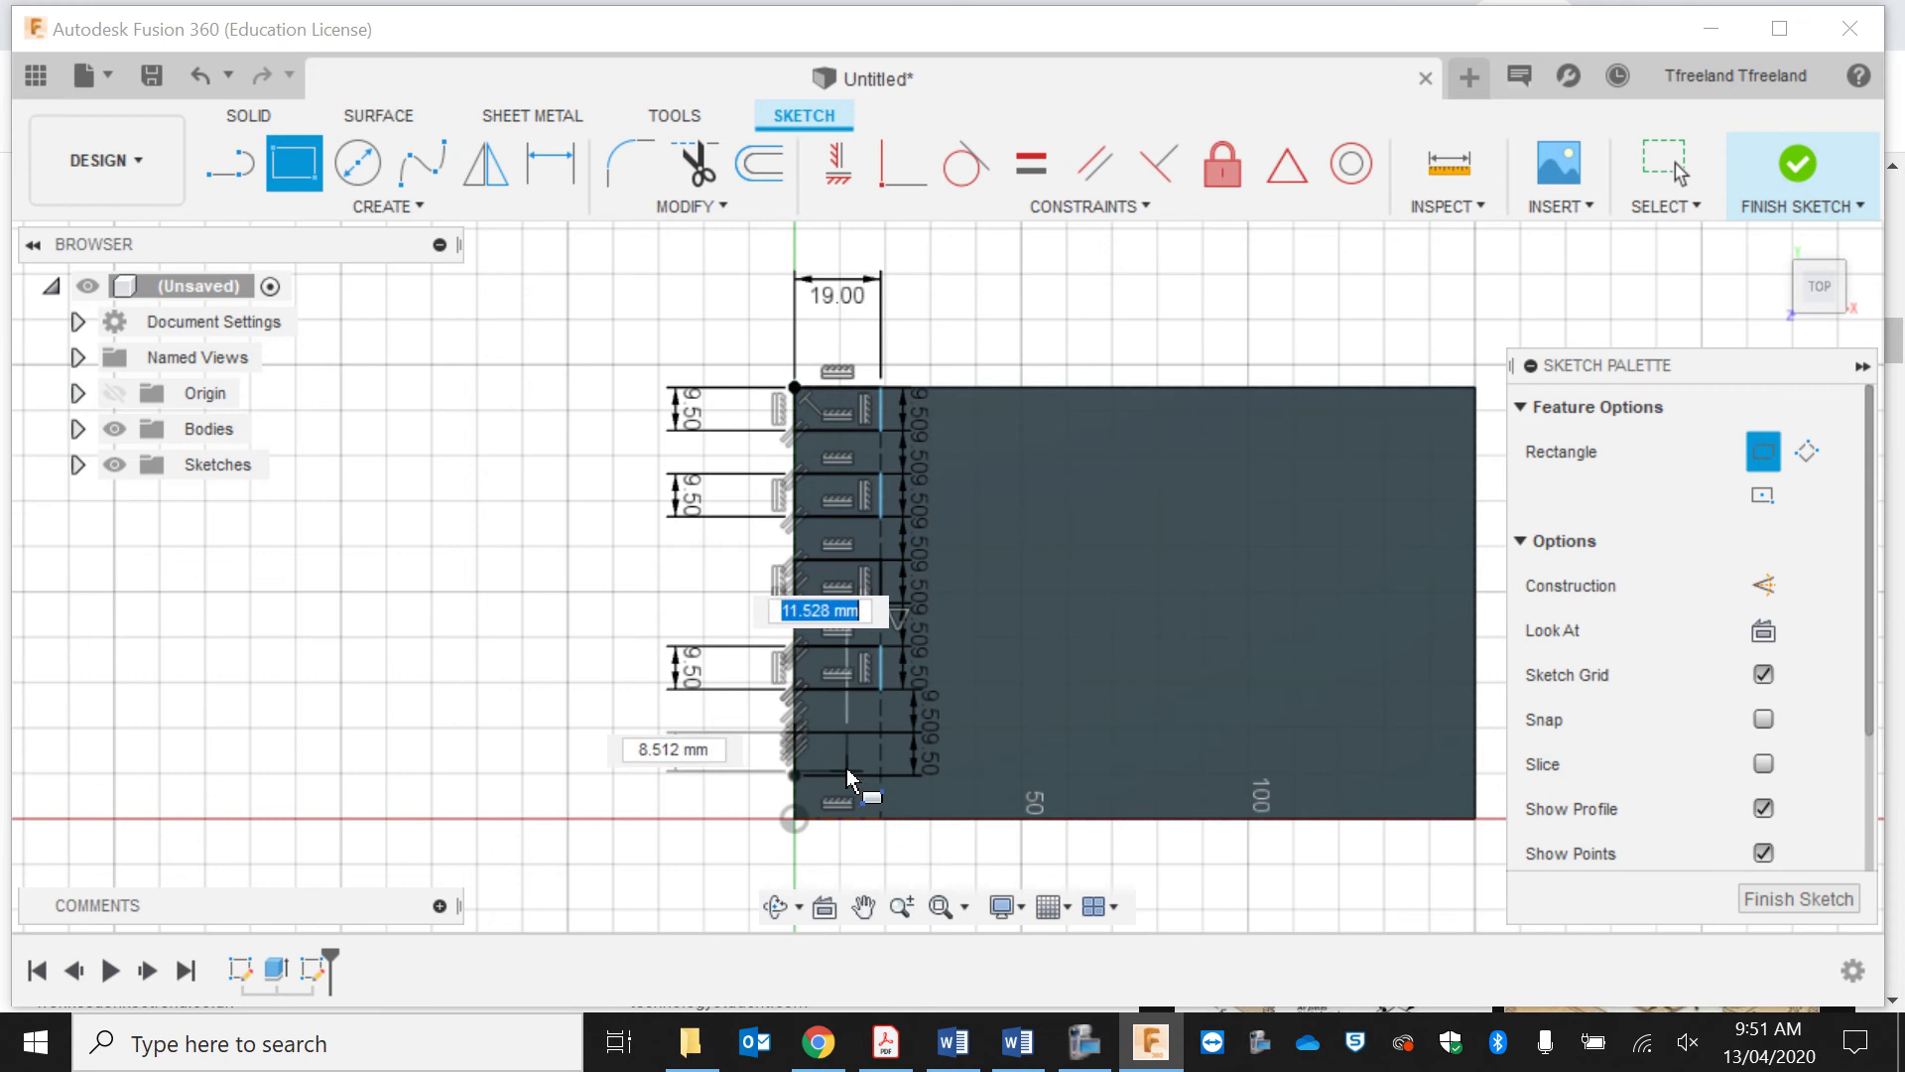
key("Tab")
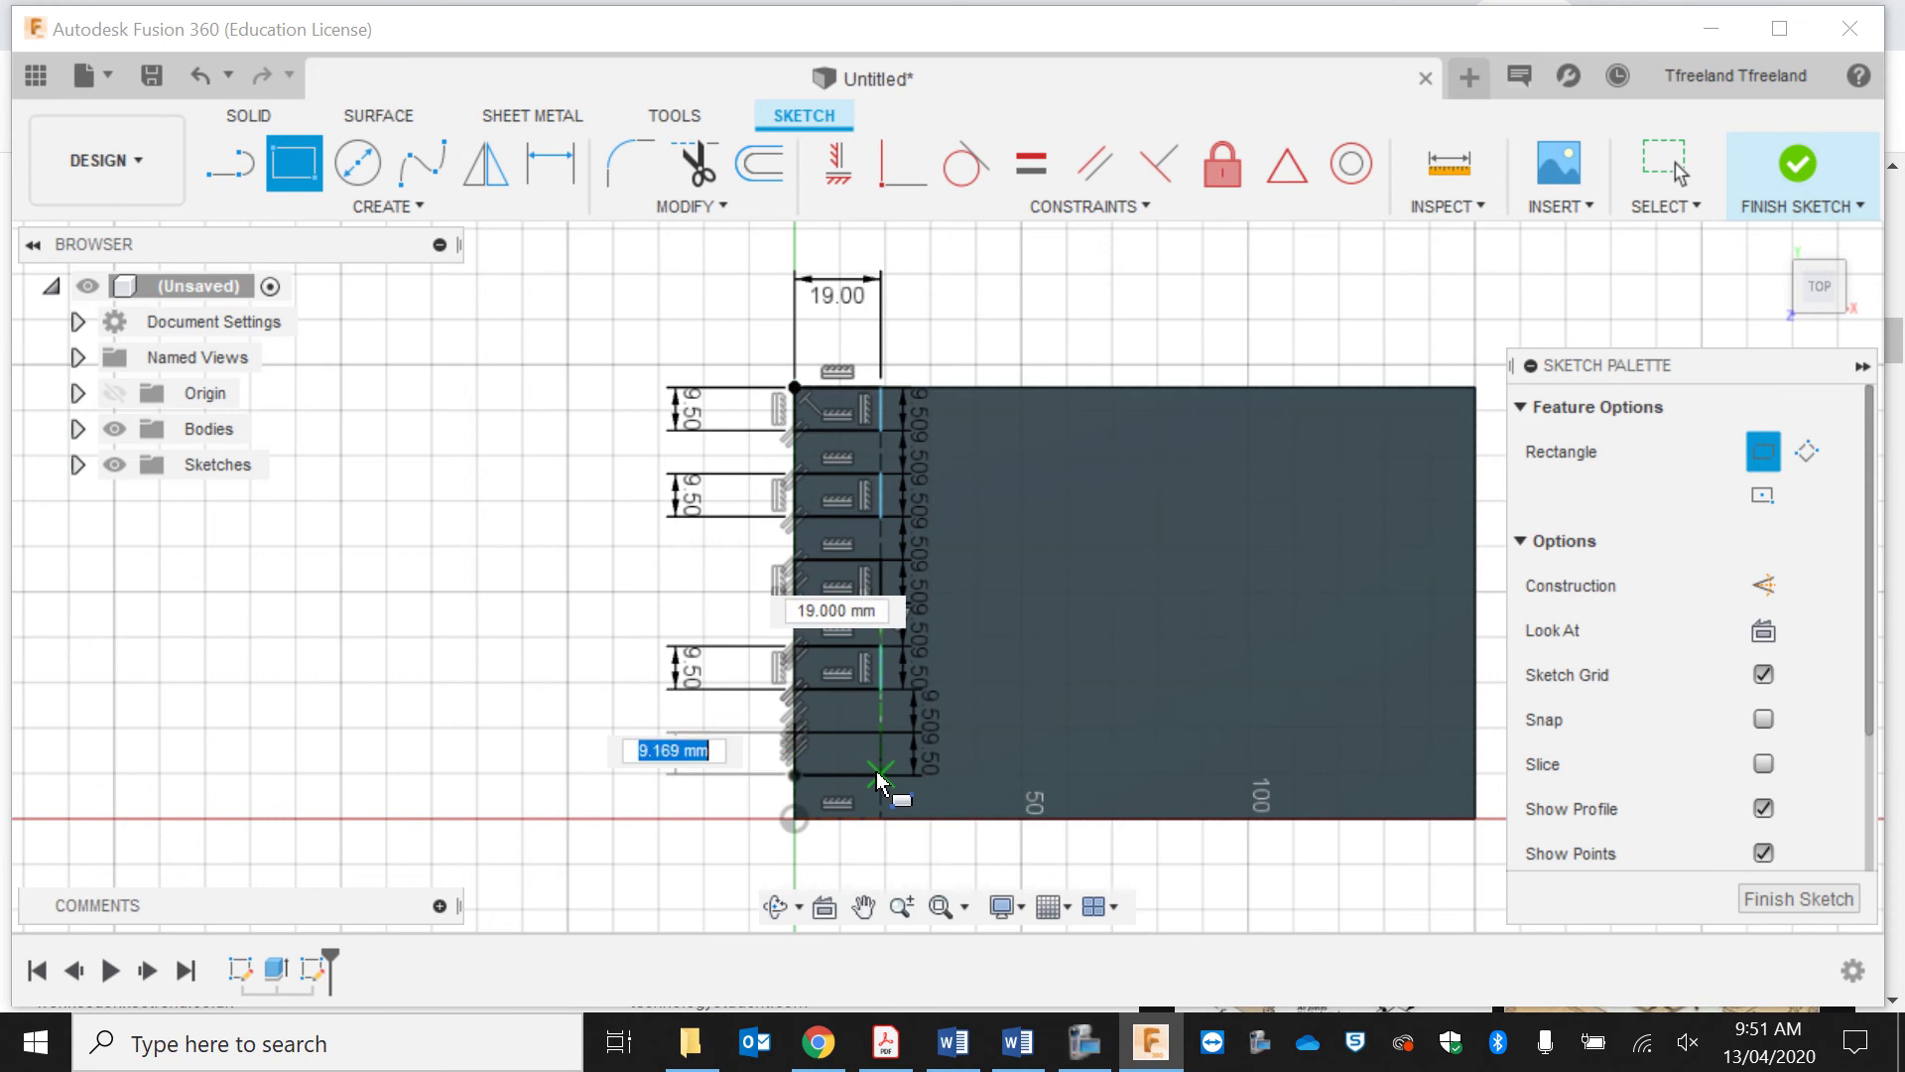
type("9.5")
key("Return")
key("Escape")
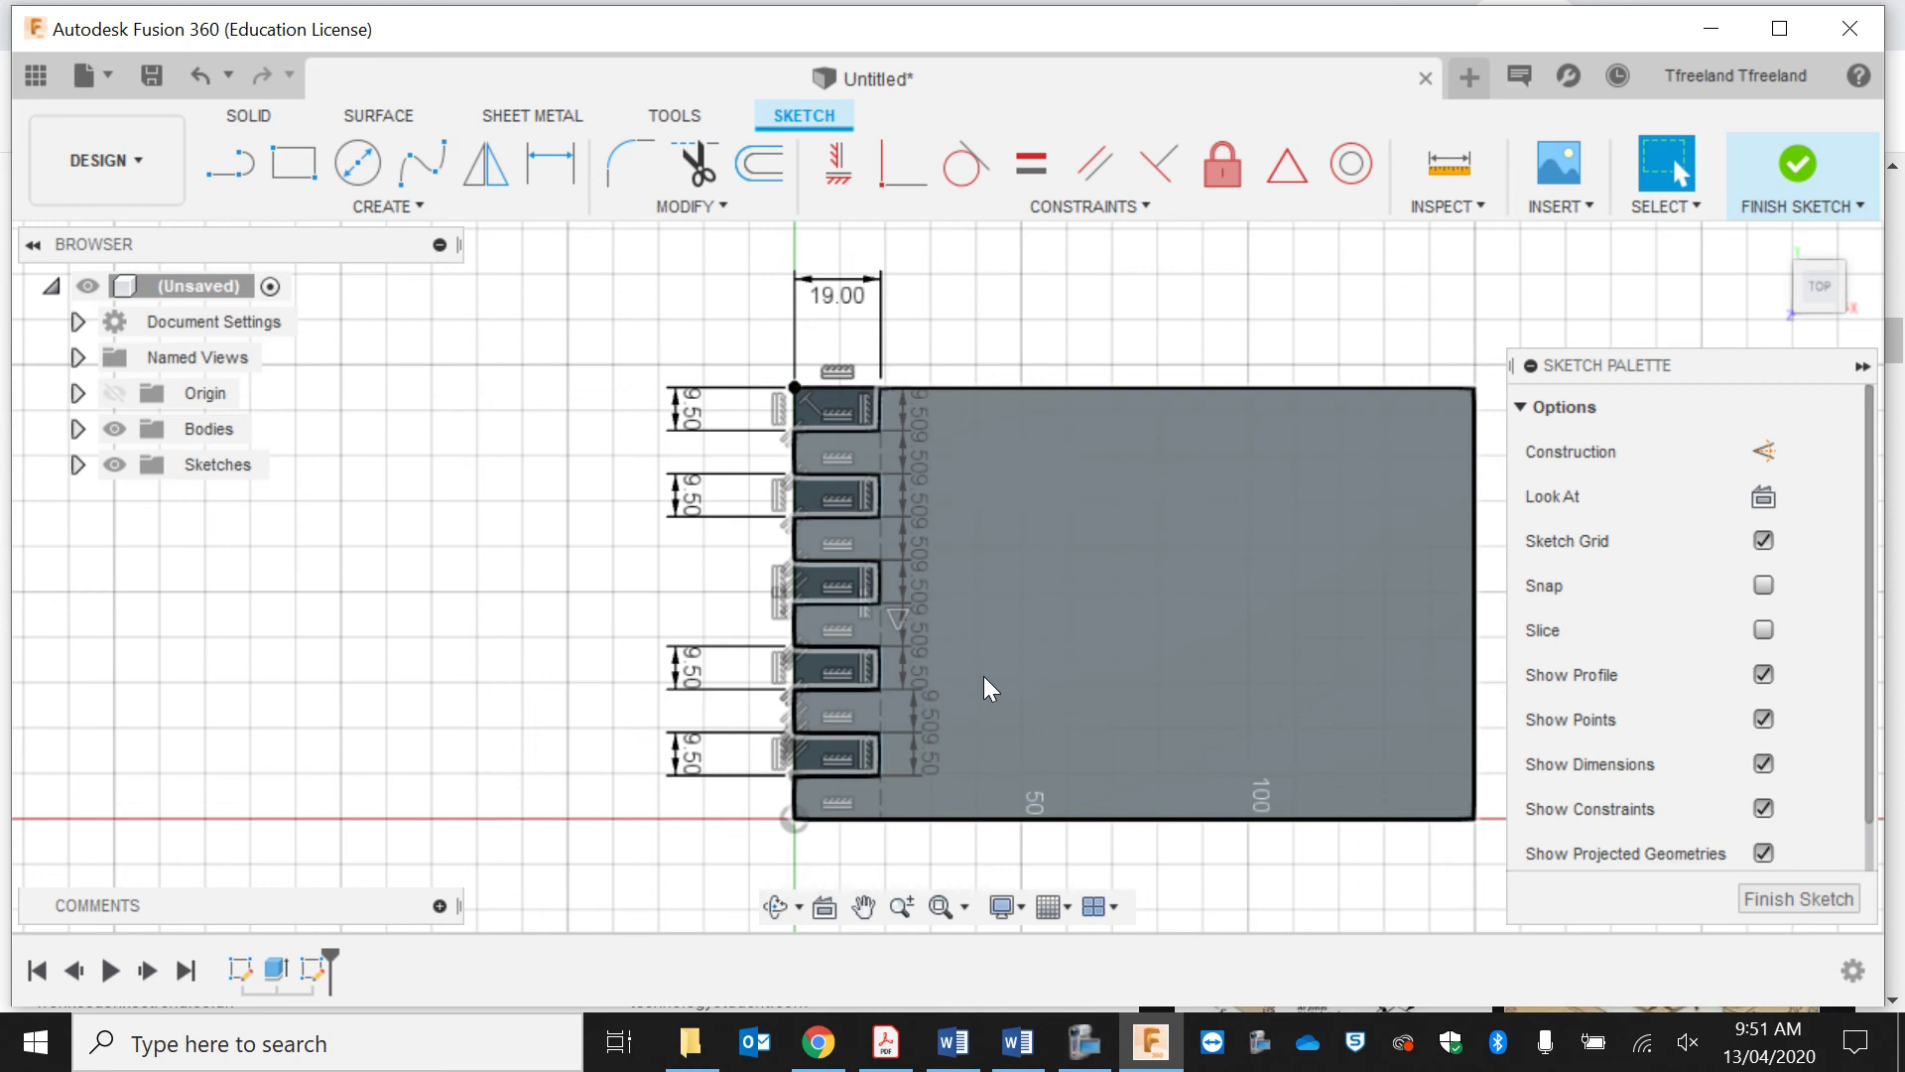
Step: Finish the sketch and extrude the five alternating end rectangles as a cut through the board, leaving the joint fingers
left_click(982, 678)
left_click(1802, 164)
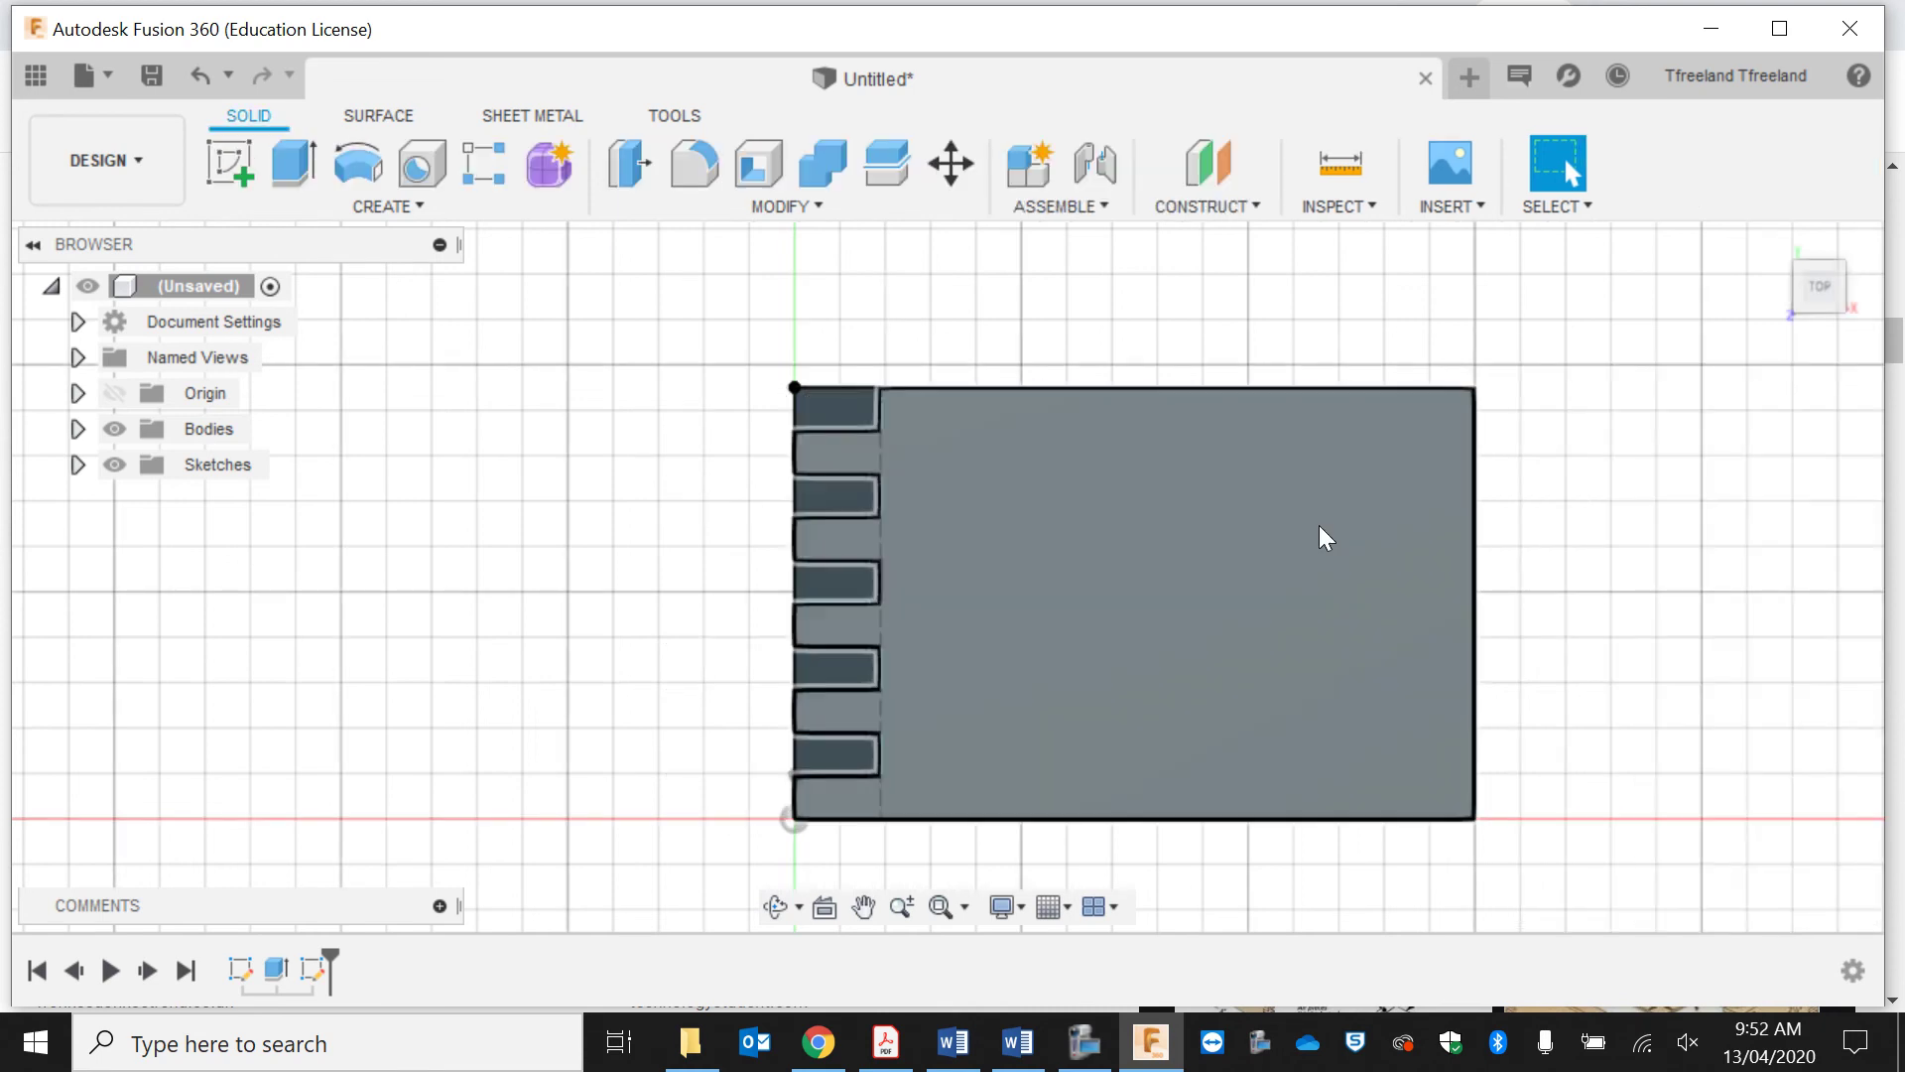
left_click(896, 483)
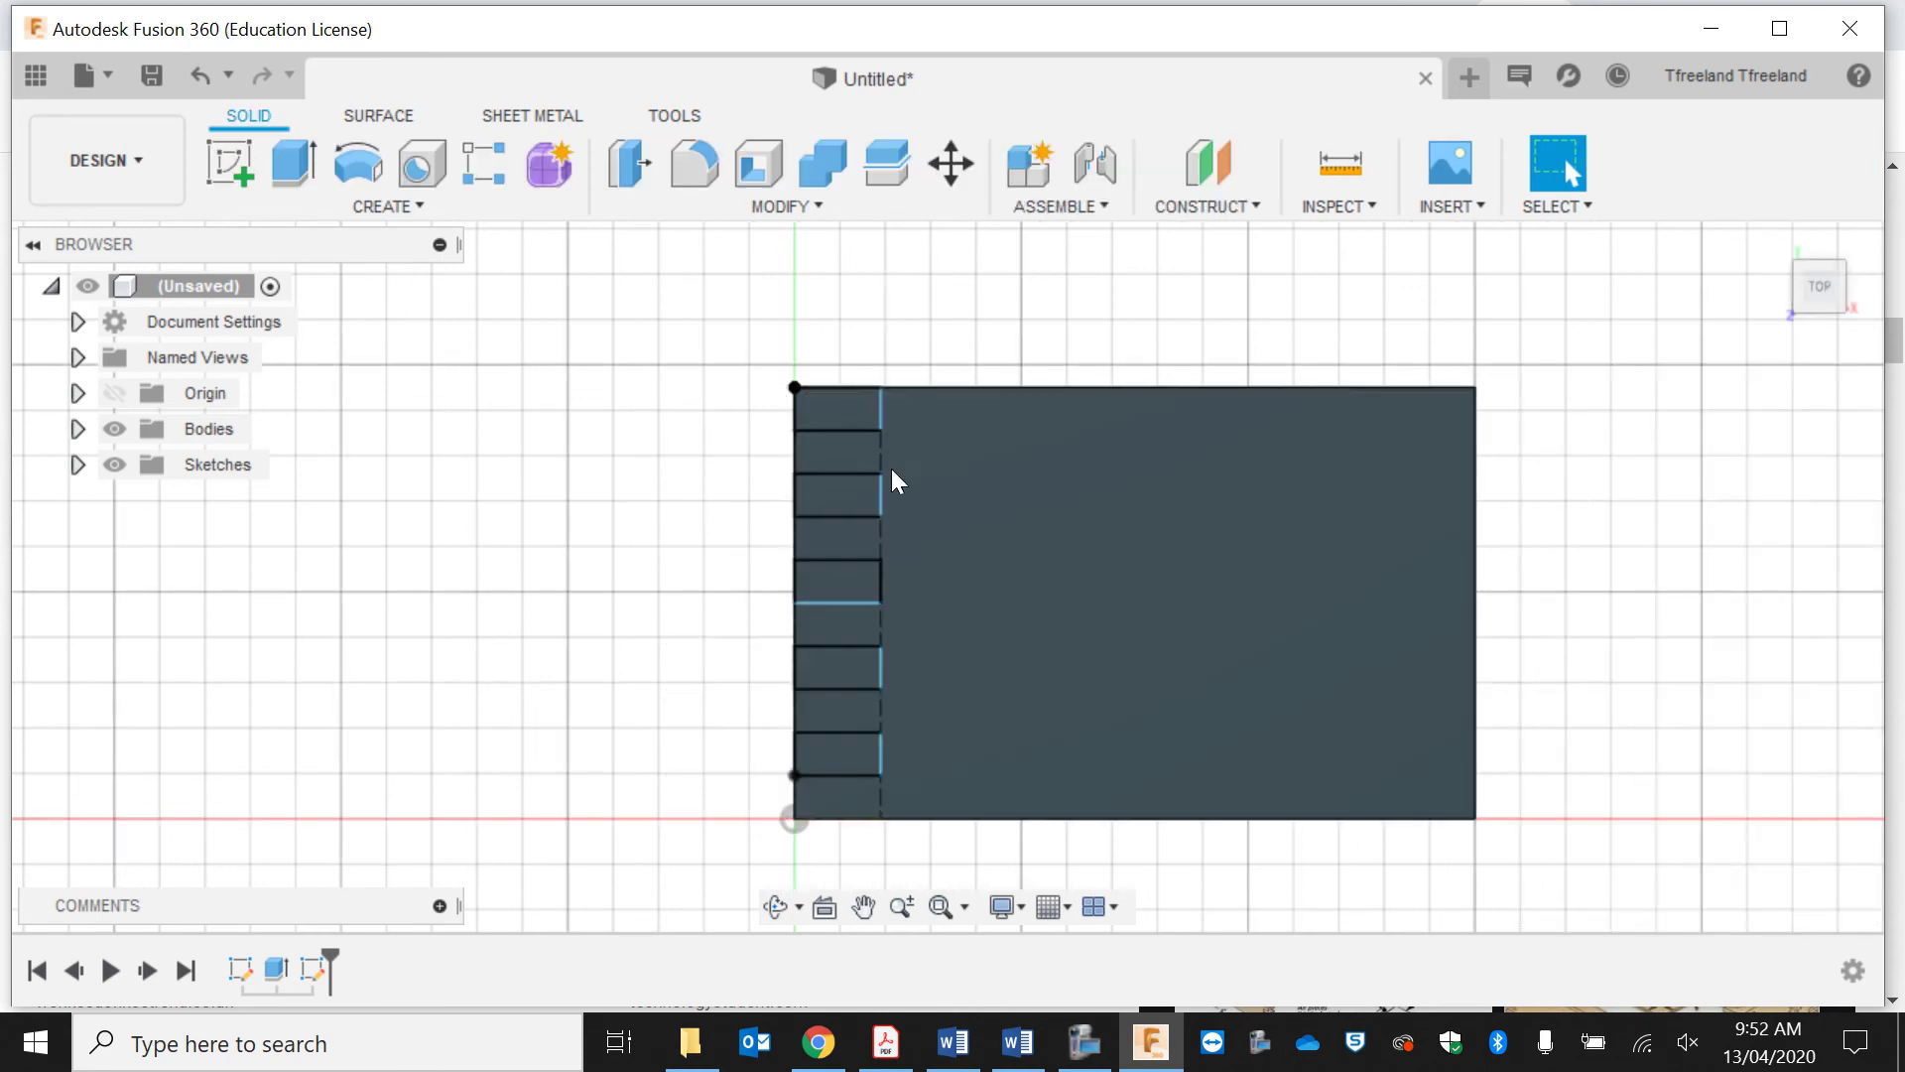
left_click(837, 407)
left_click(835, 493)
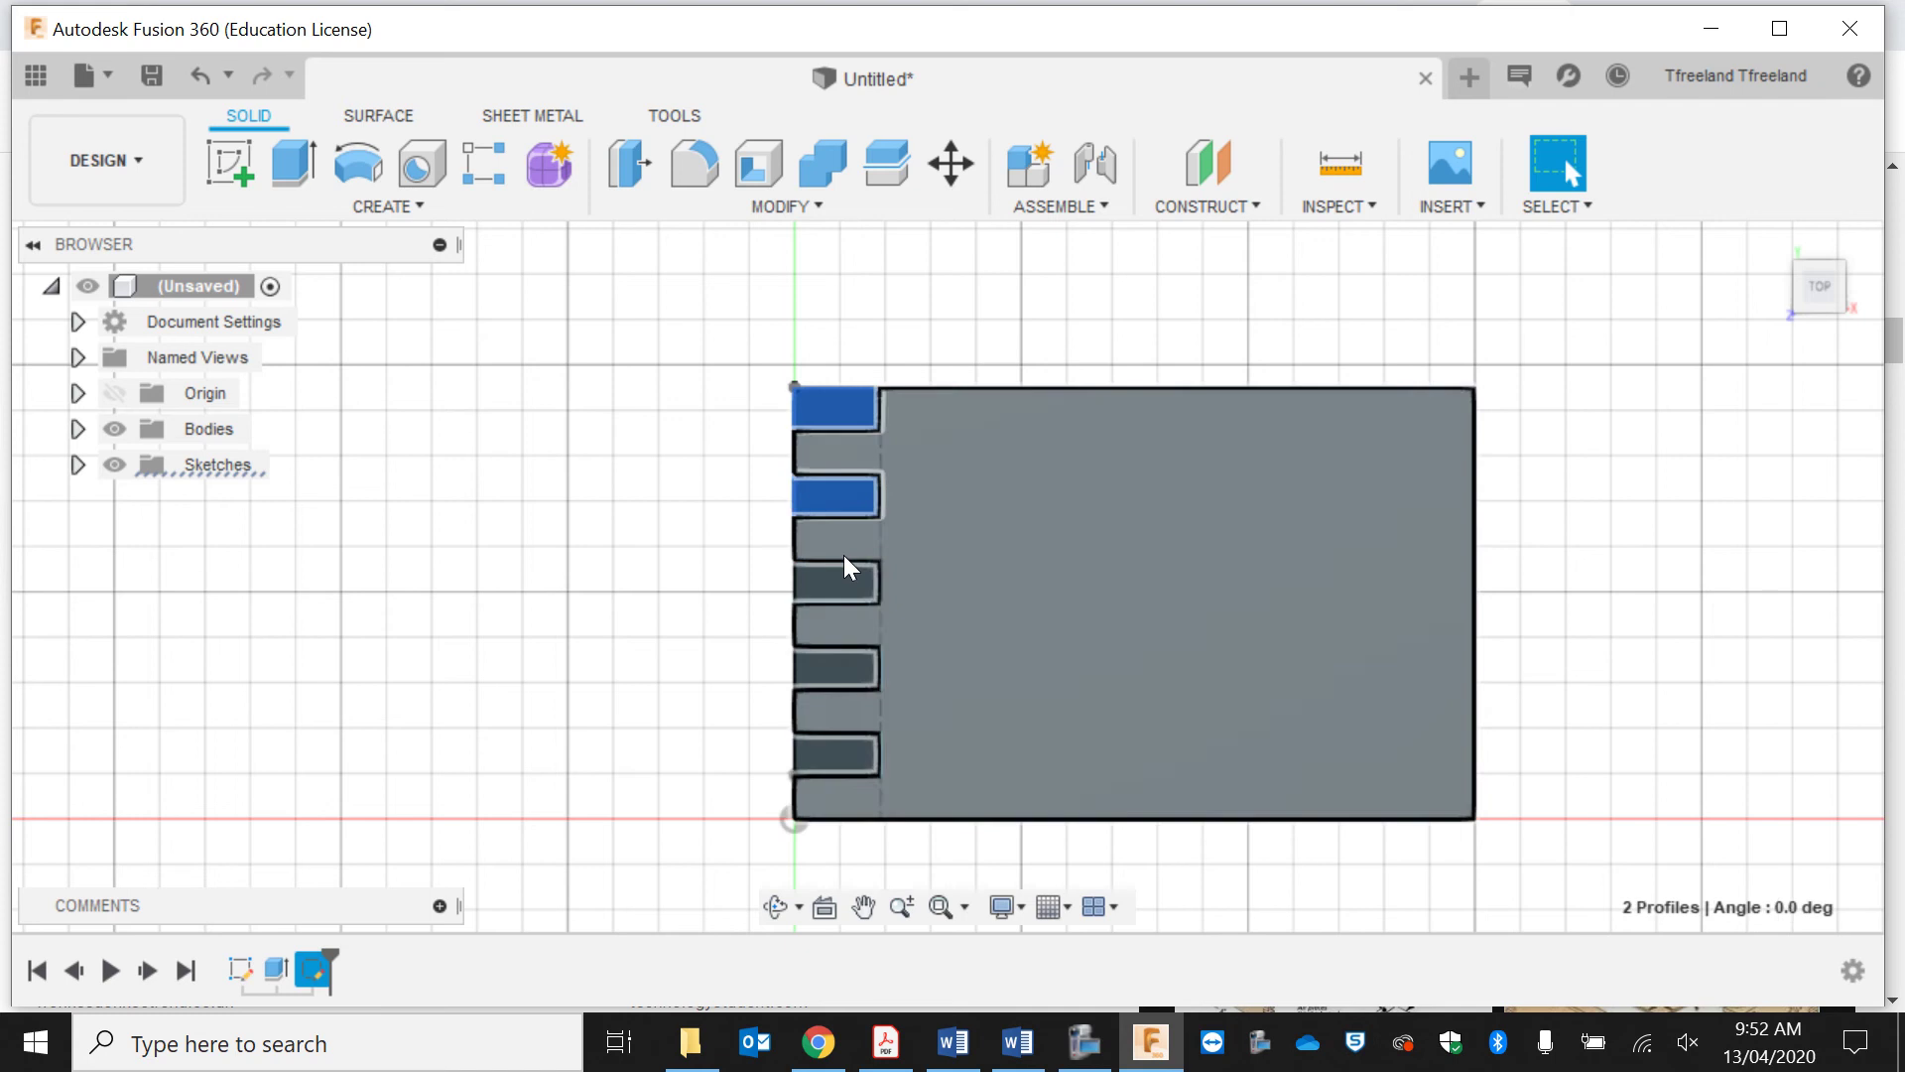
left_click(850, 578)
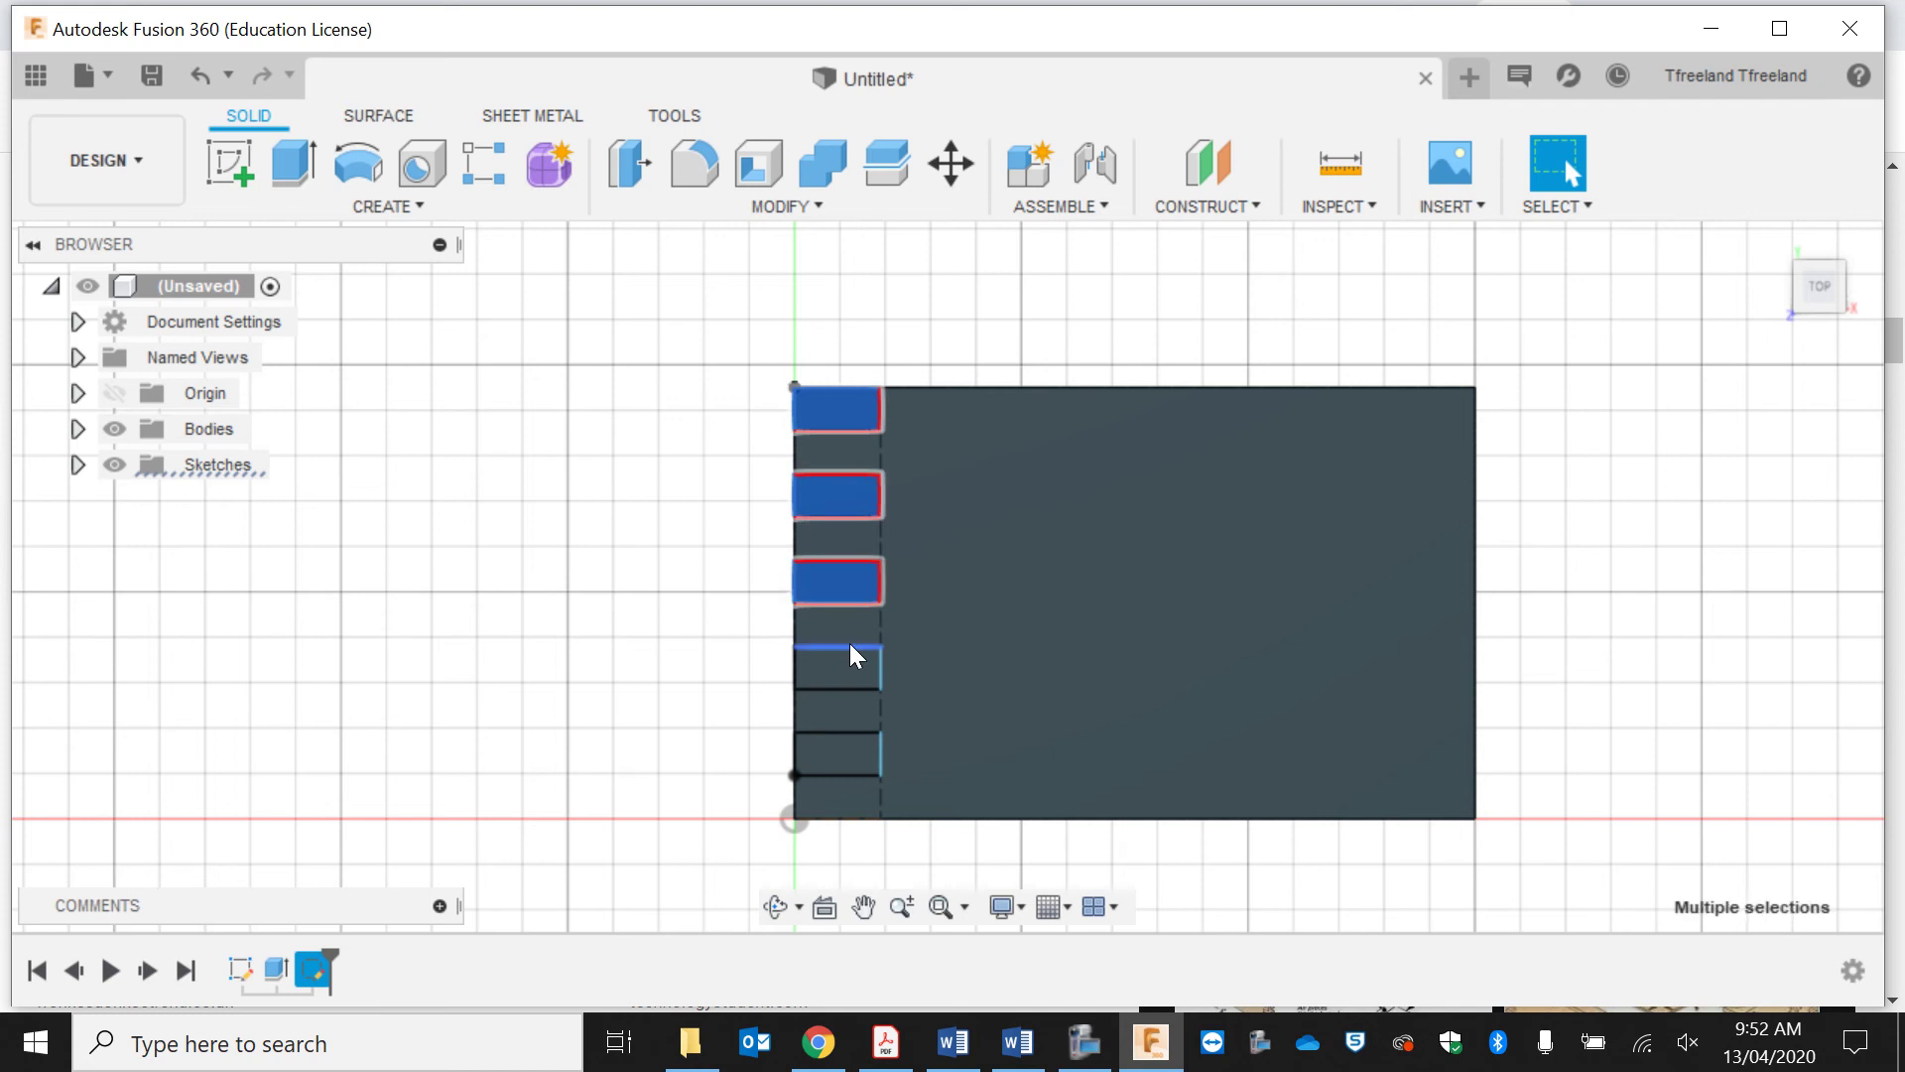
left_click(861, 760)
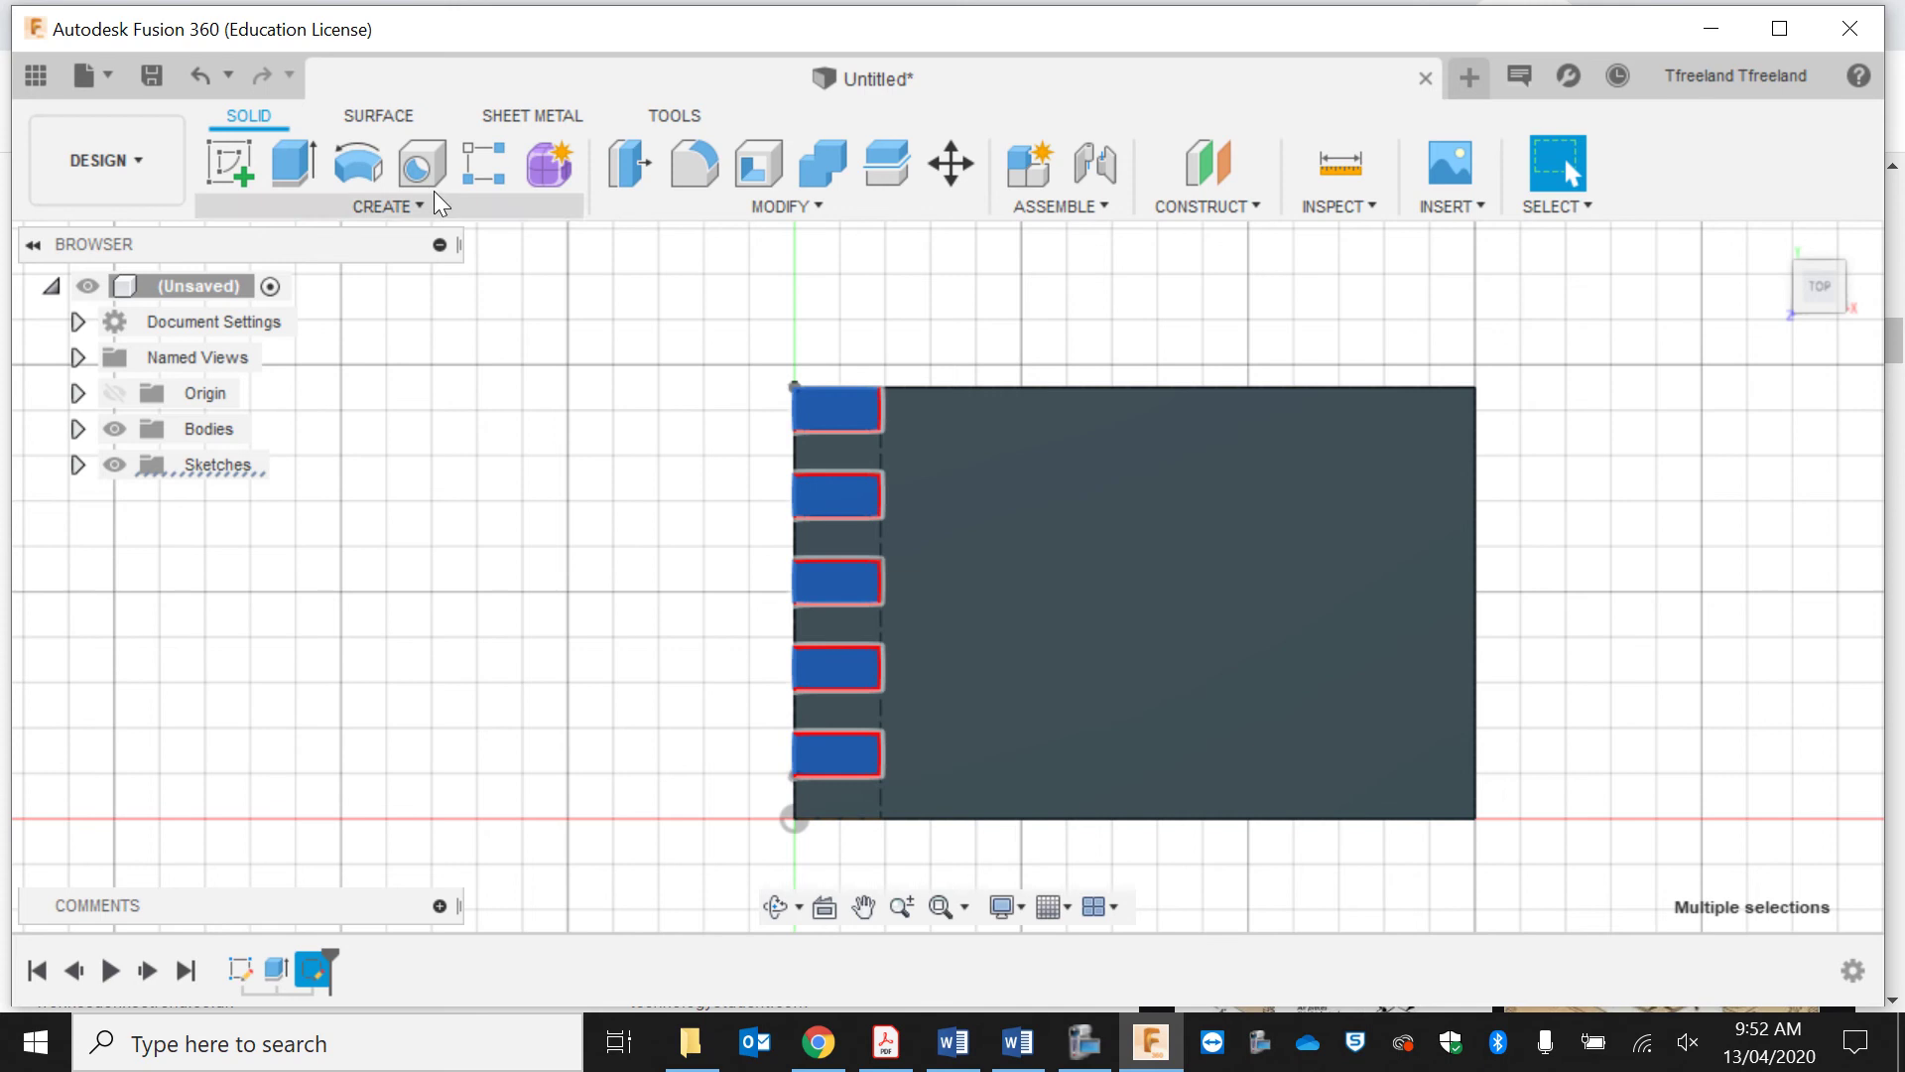
left_click(280, 169)
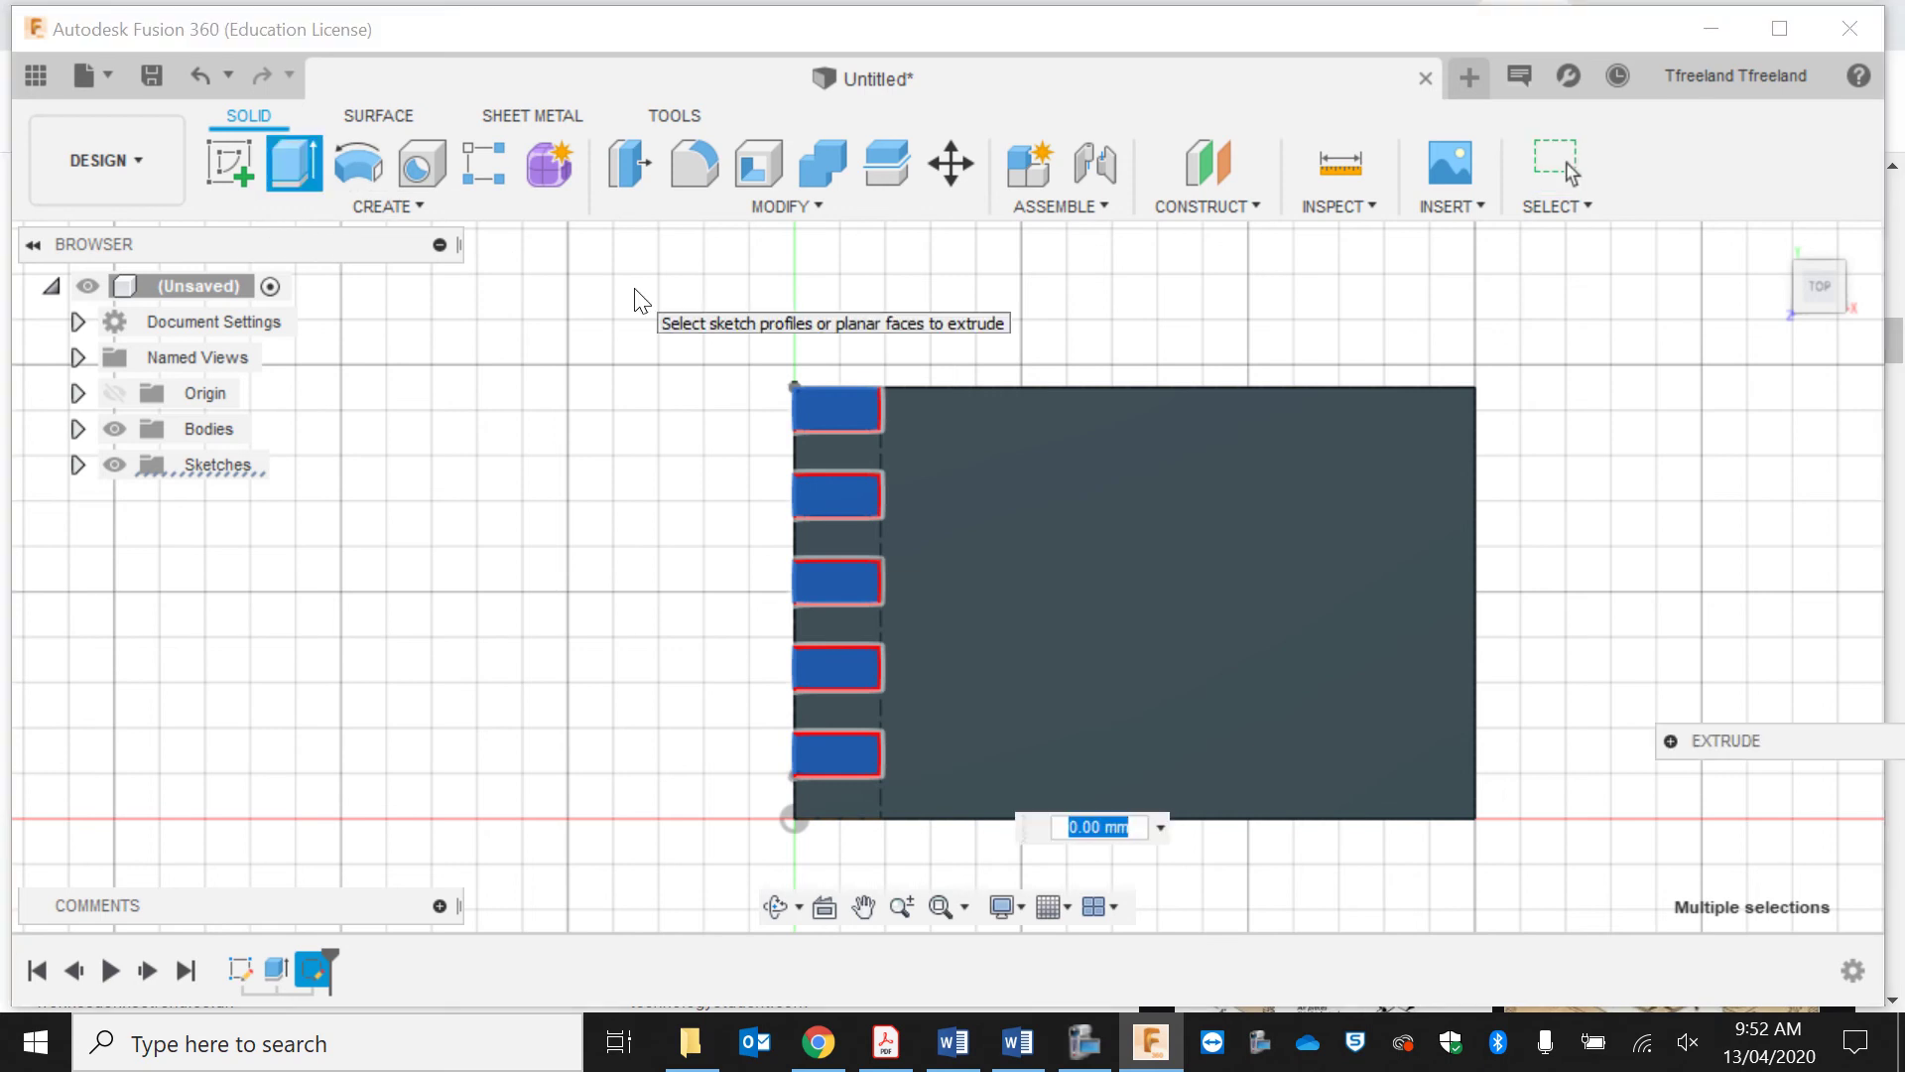
type("-10")
key("Return")
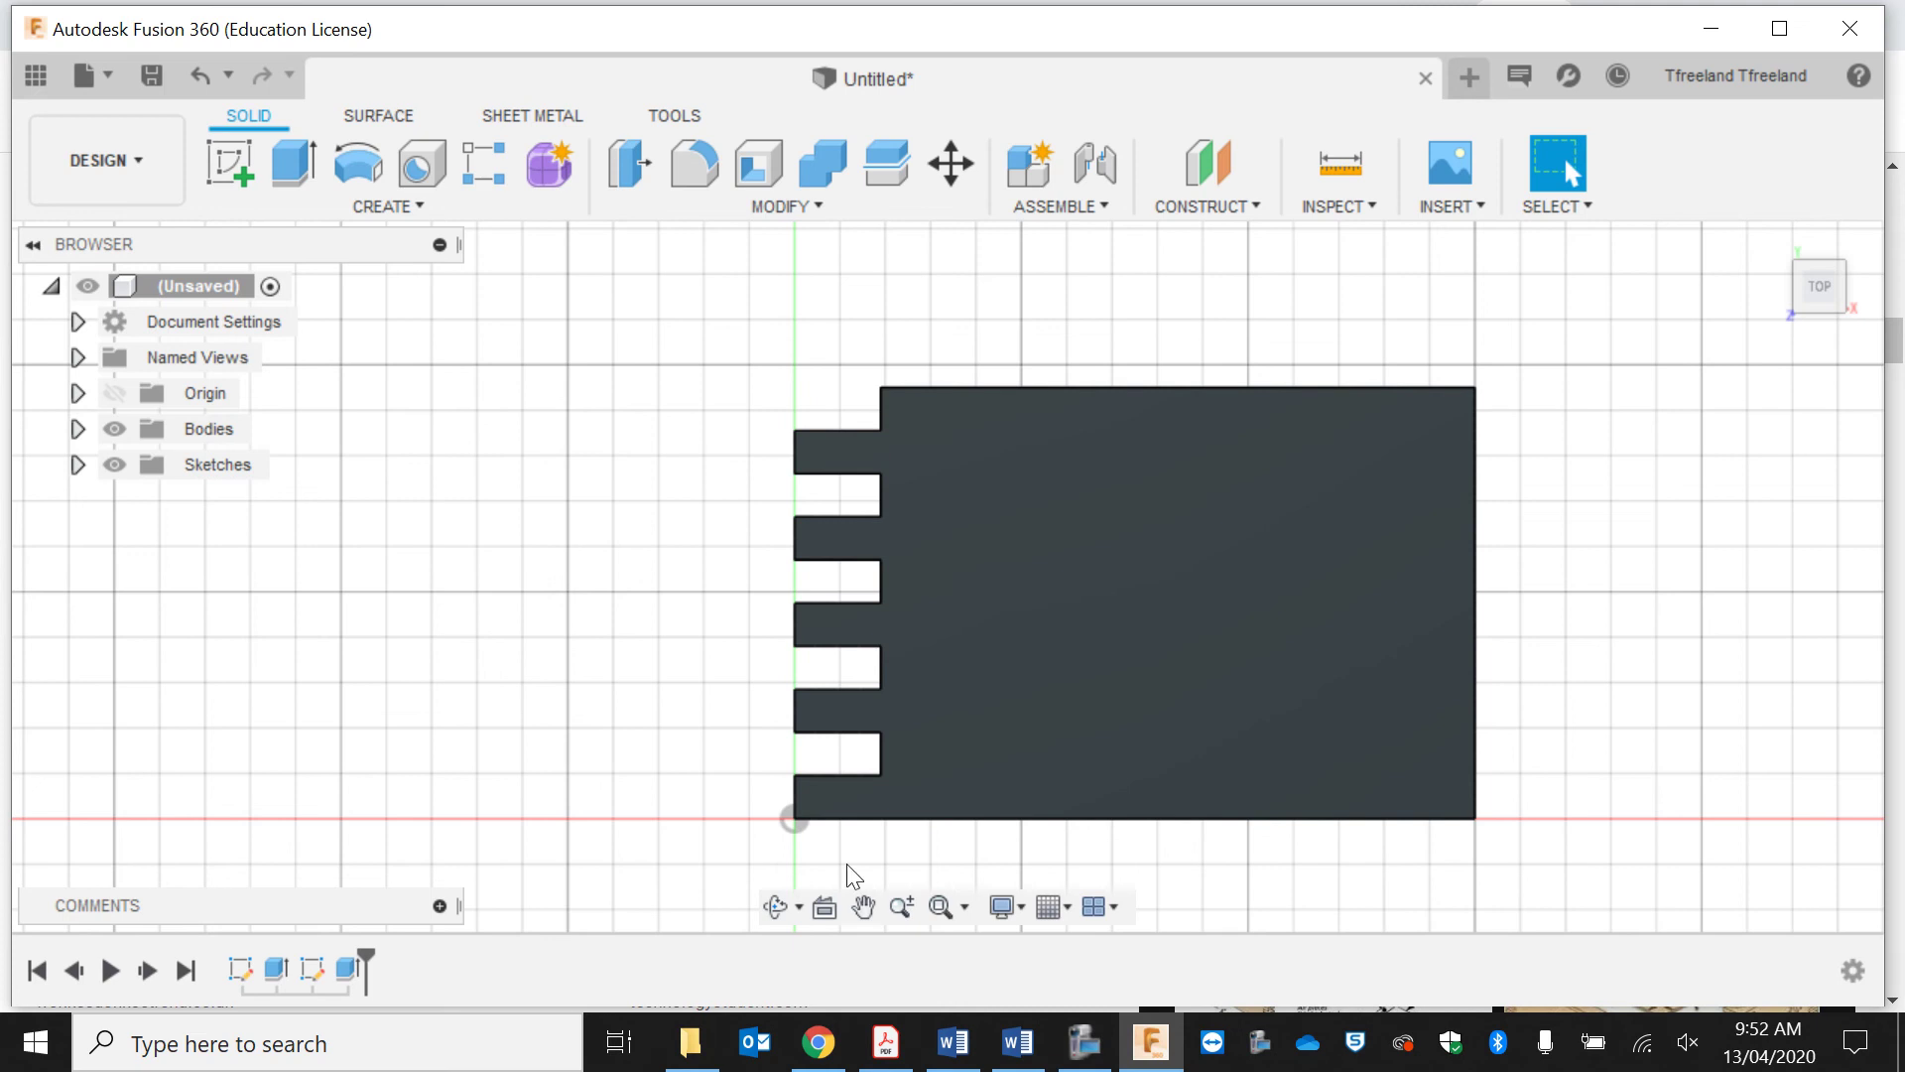
Step: Save the design as "Finger Joint part 1" in the Types of Joints folder
left_click(785, 908)
left_click_drag(783, 629, 778, 803)
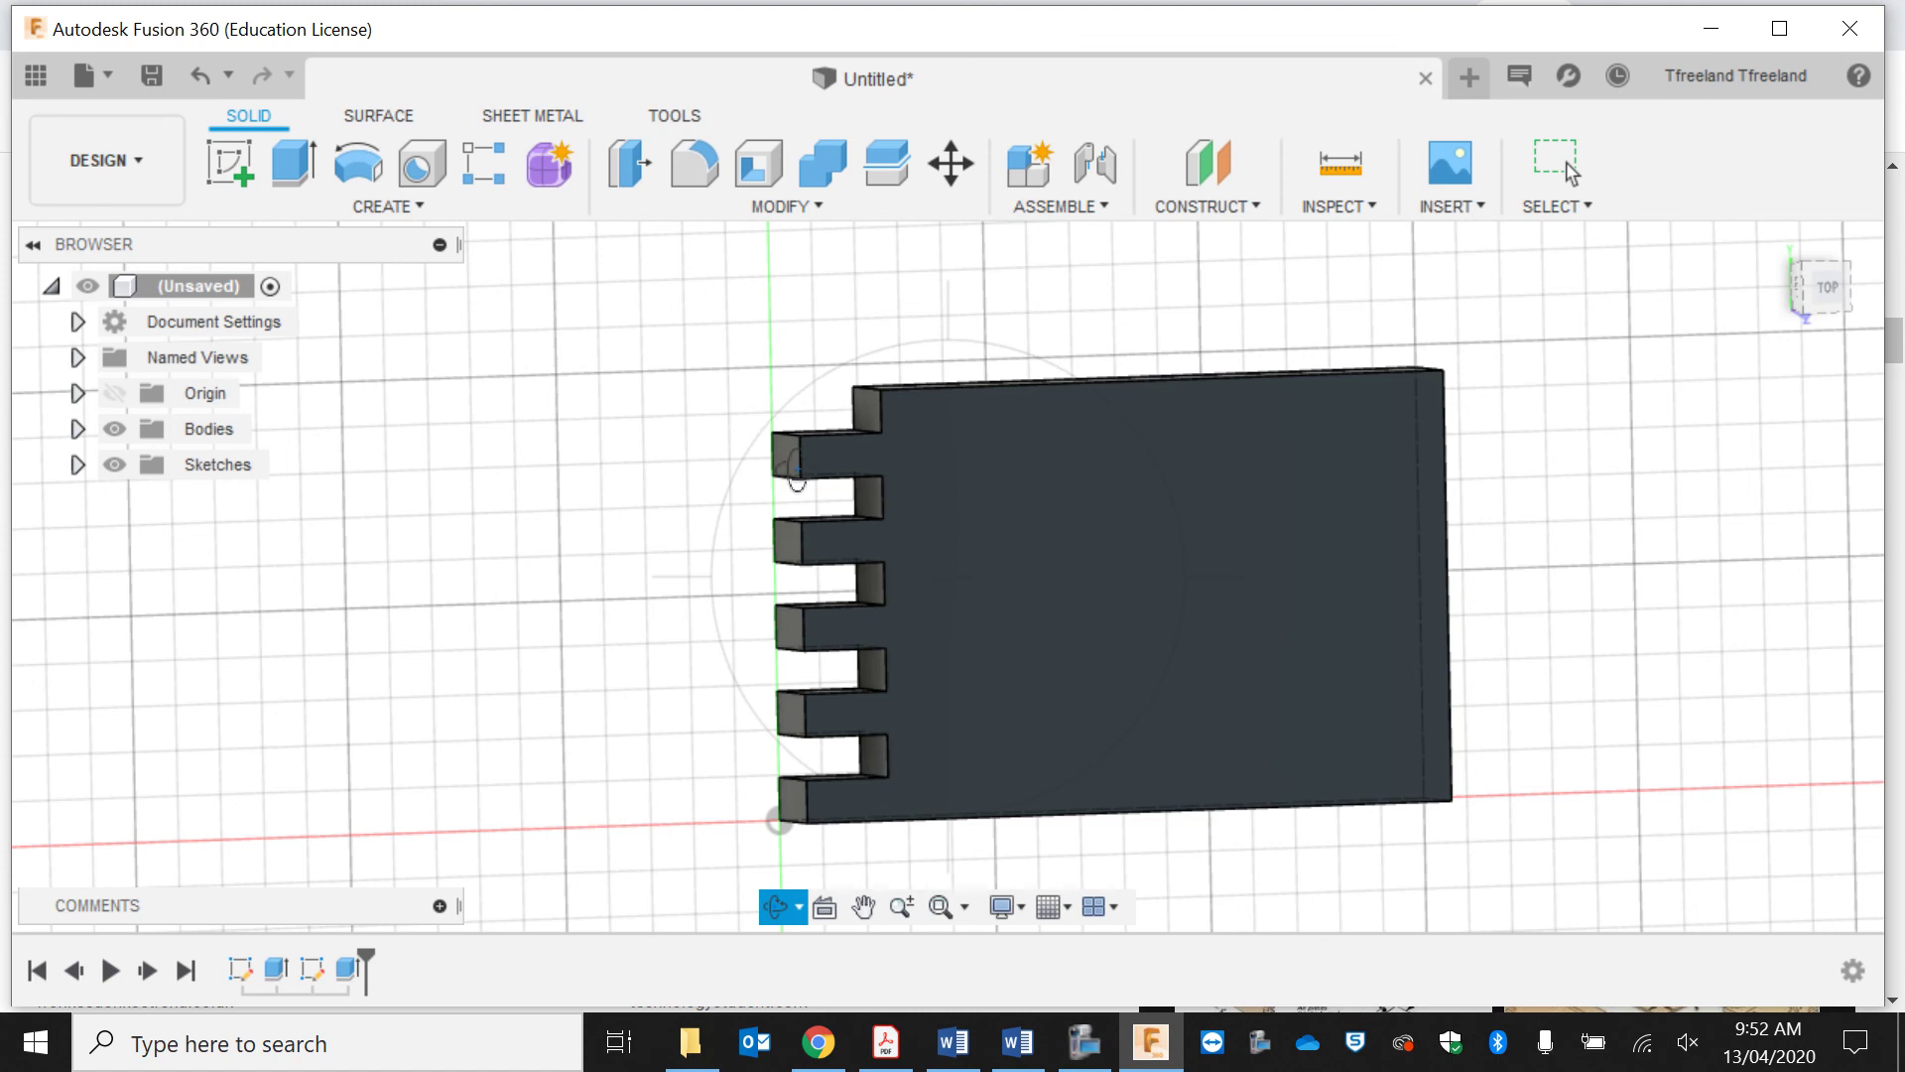
left_click(151, 76)
type("Fi")
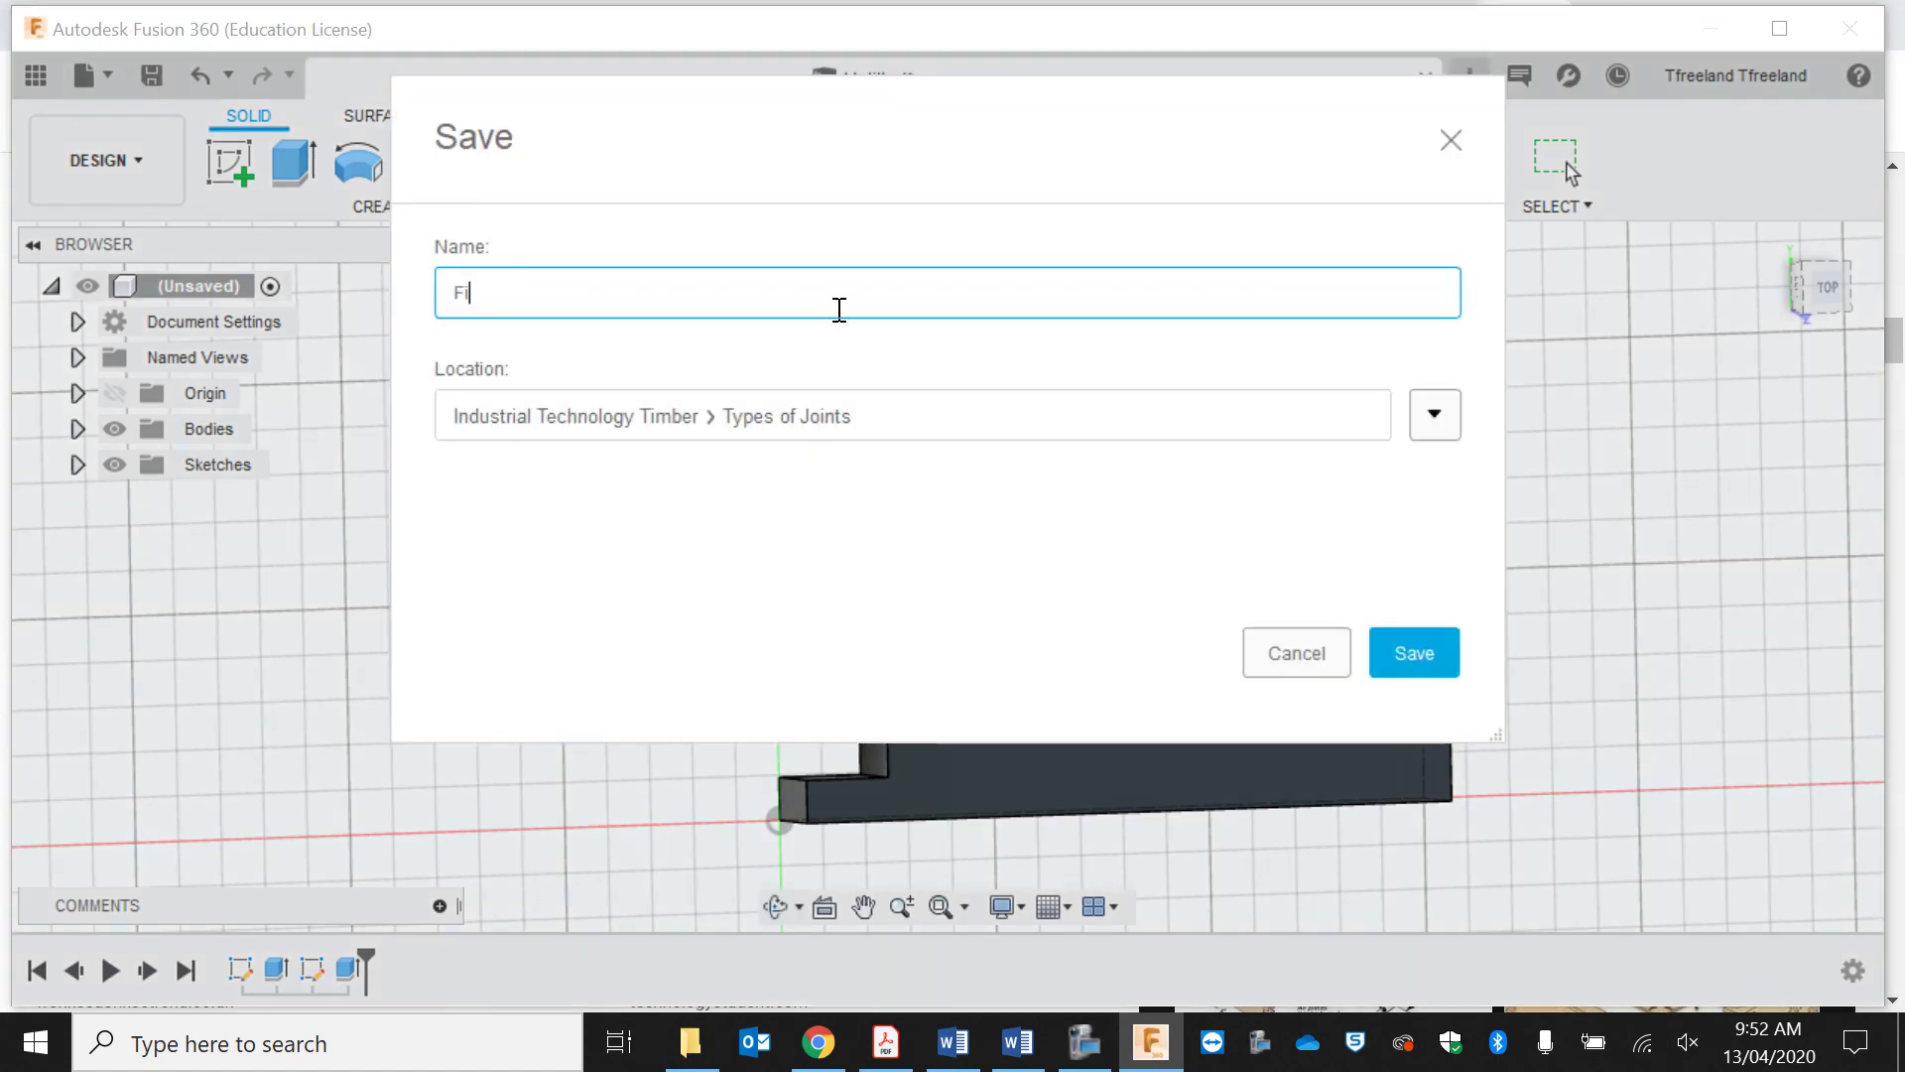
type("nger Joint part")
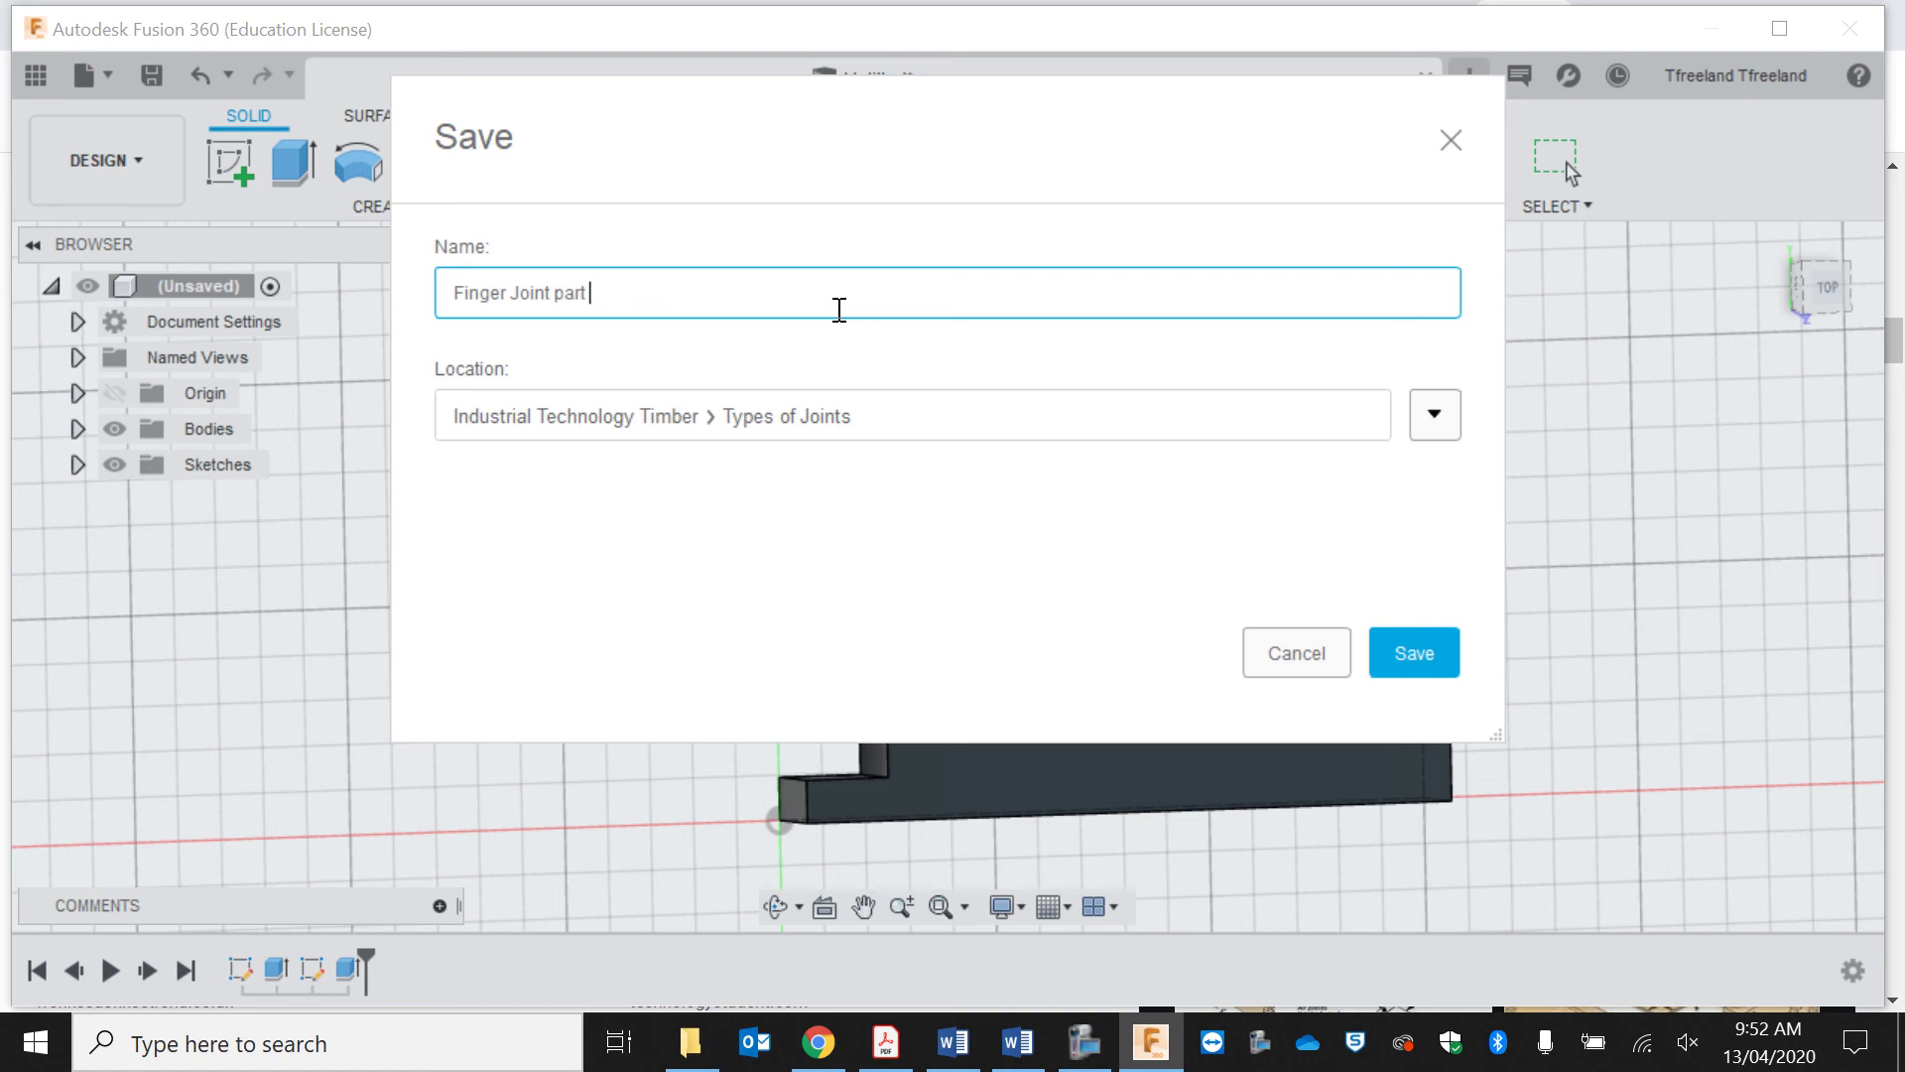
key("Return")
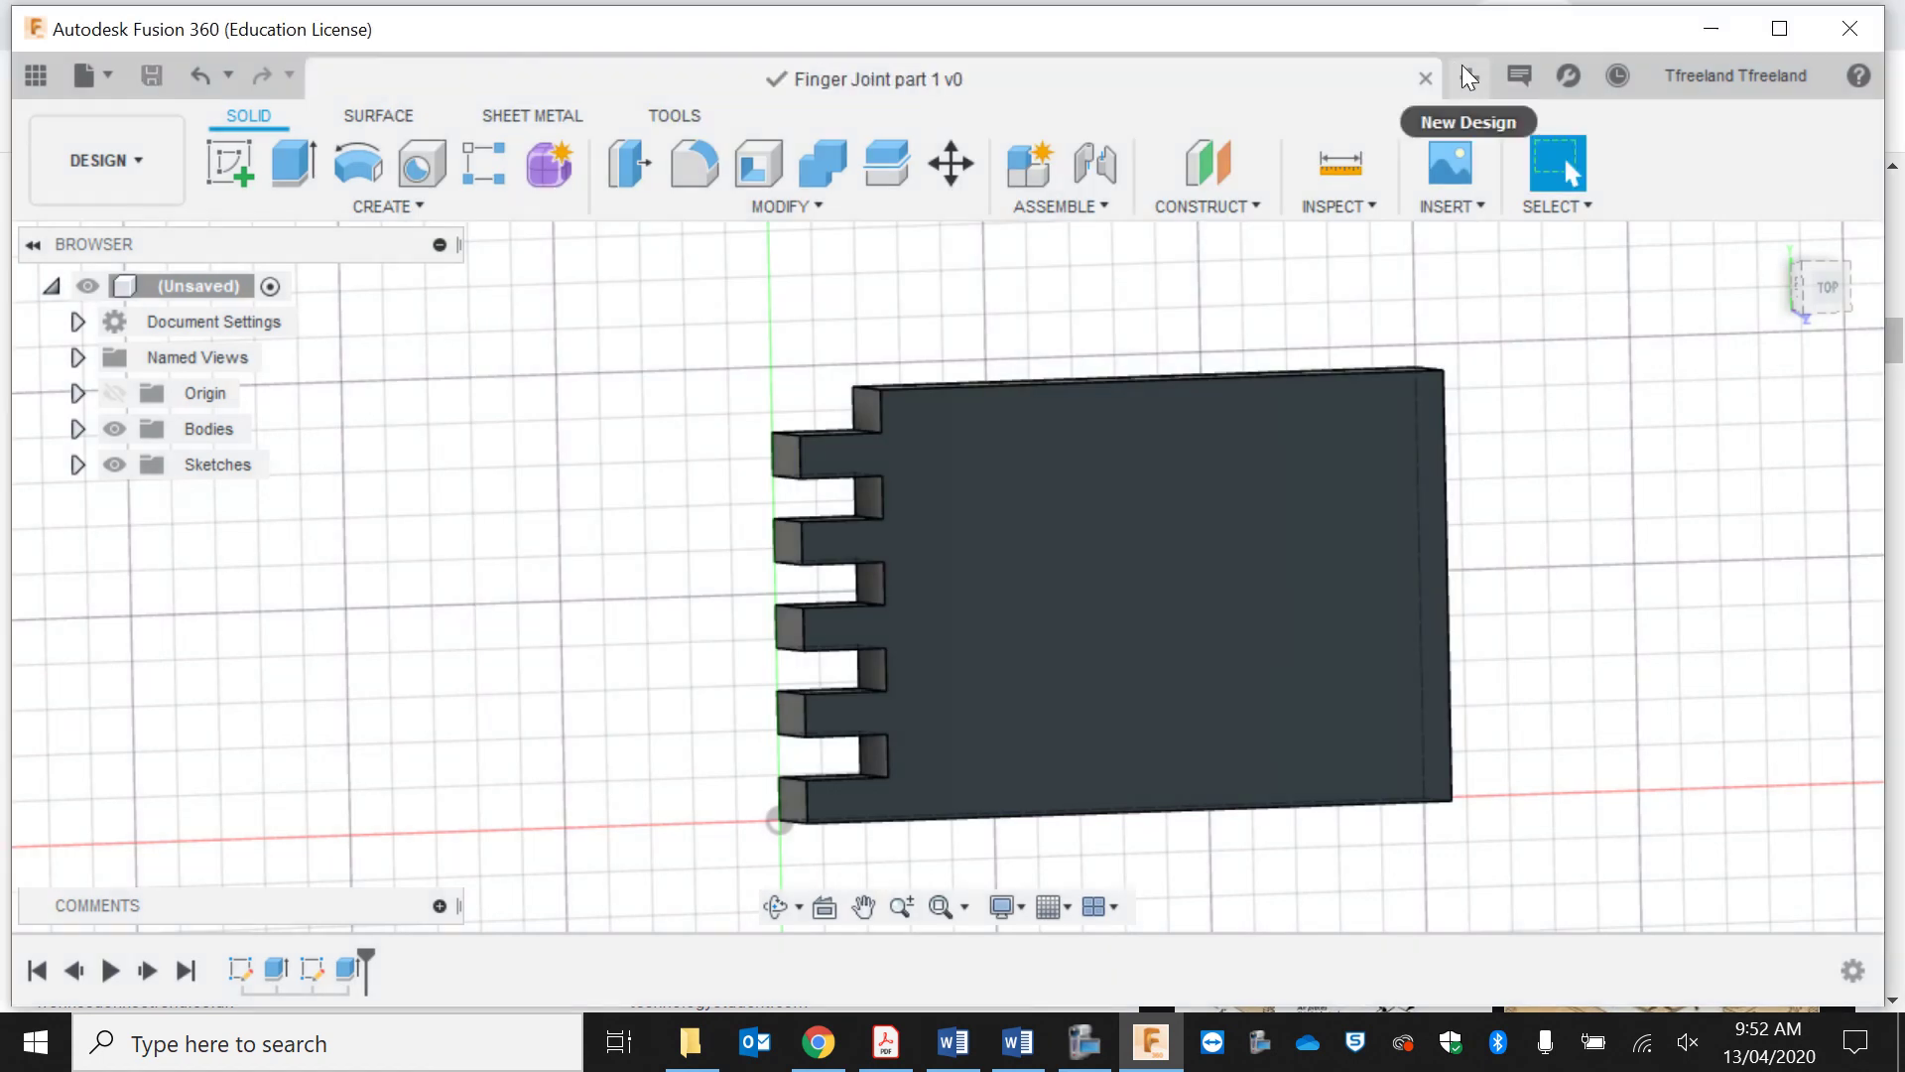
Step: Start a new design and sketch a 200 x 95 mm rectangle from the origin on the horizontal plane
left_click(1461, 66)
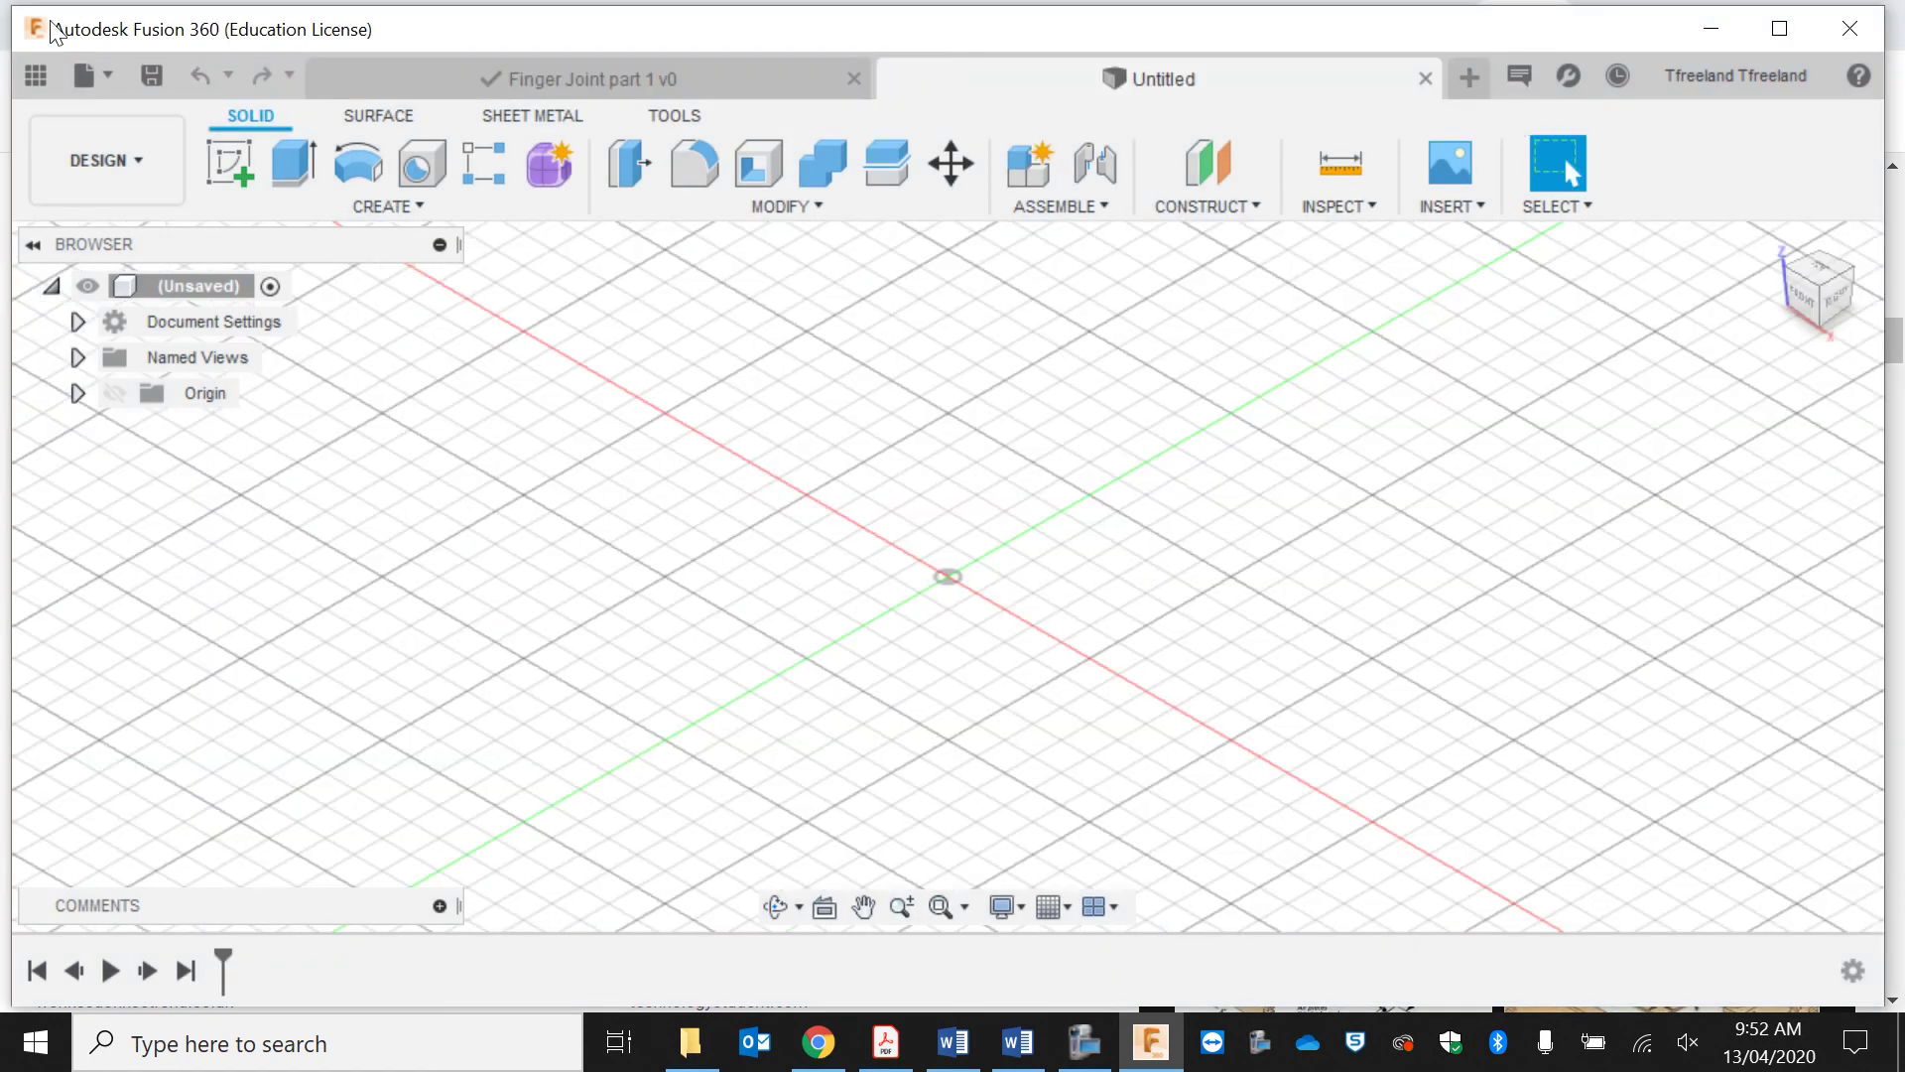
left_click(217, 177)
left_click(1096, 571)
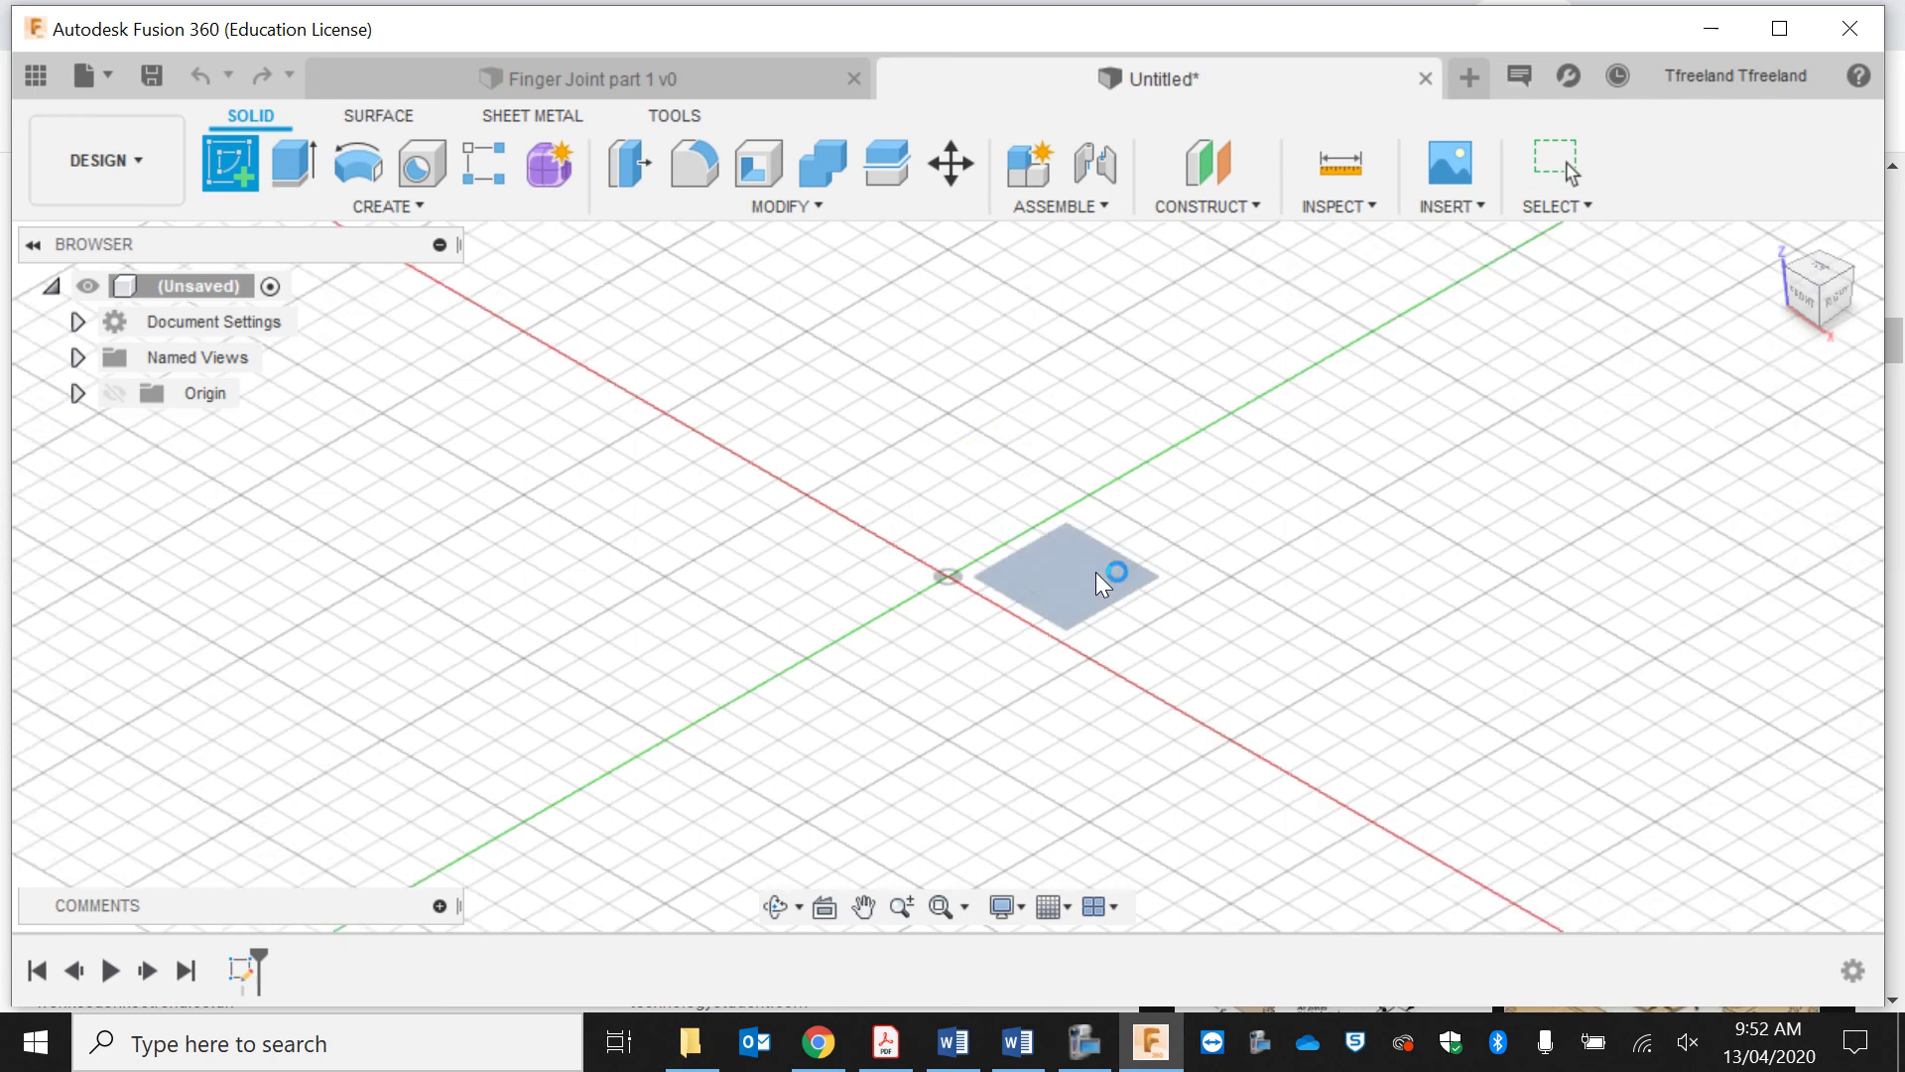
left_click(294, 163)
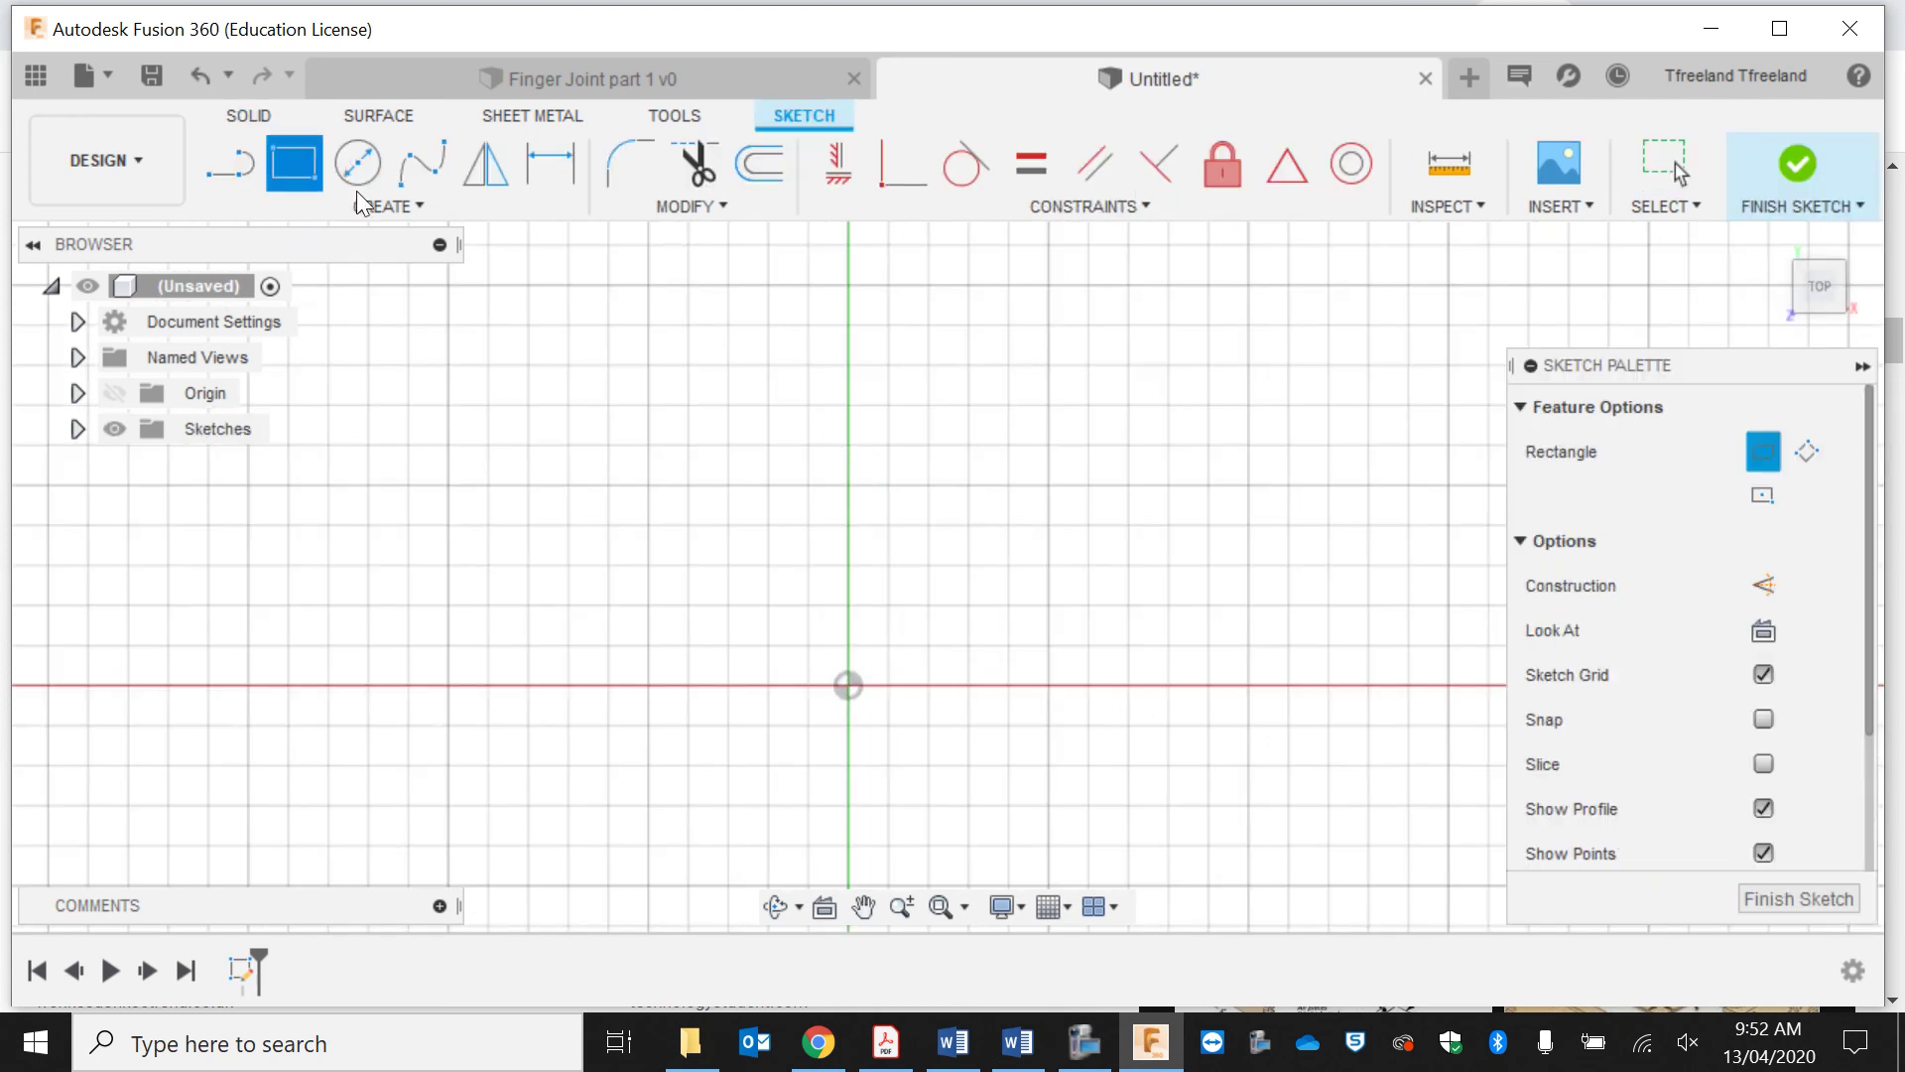
left_click(849, 685)
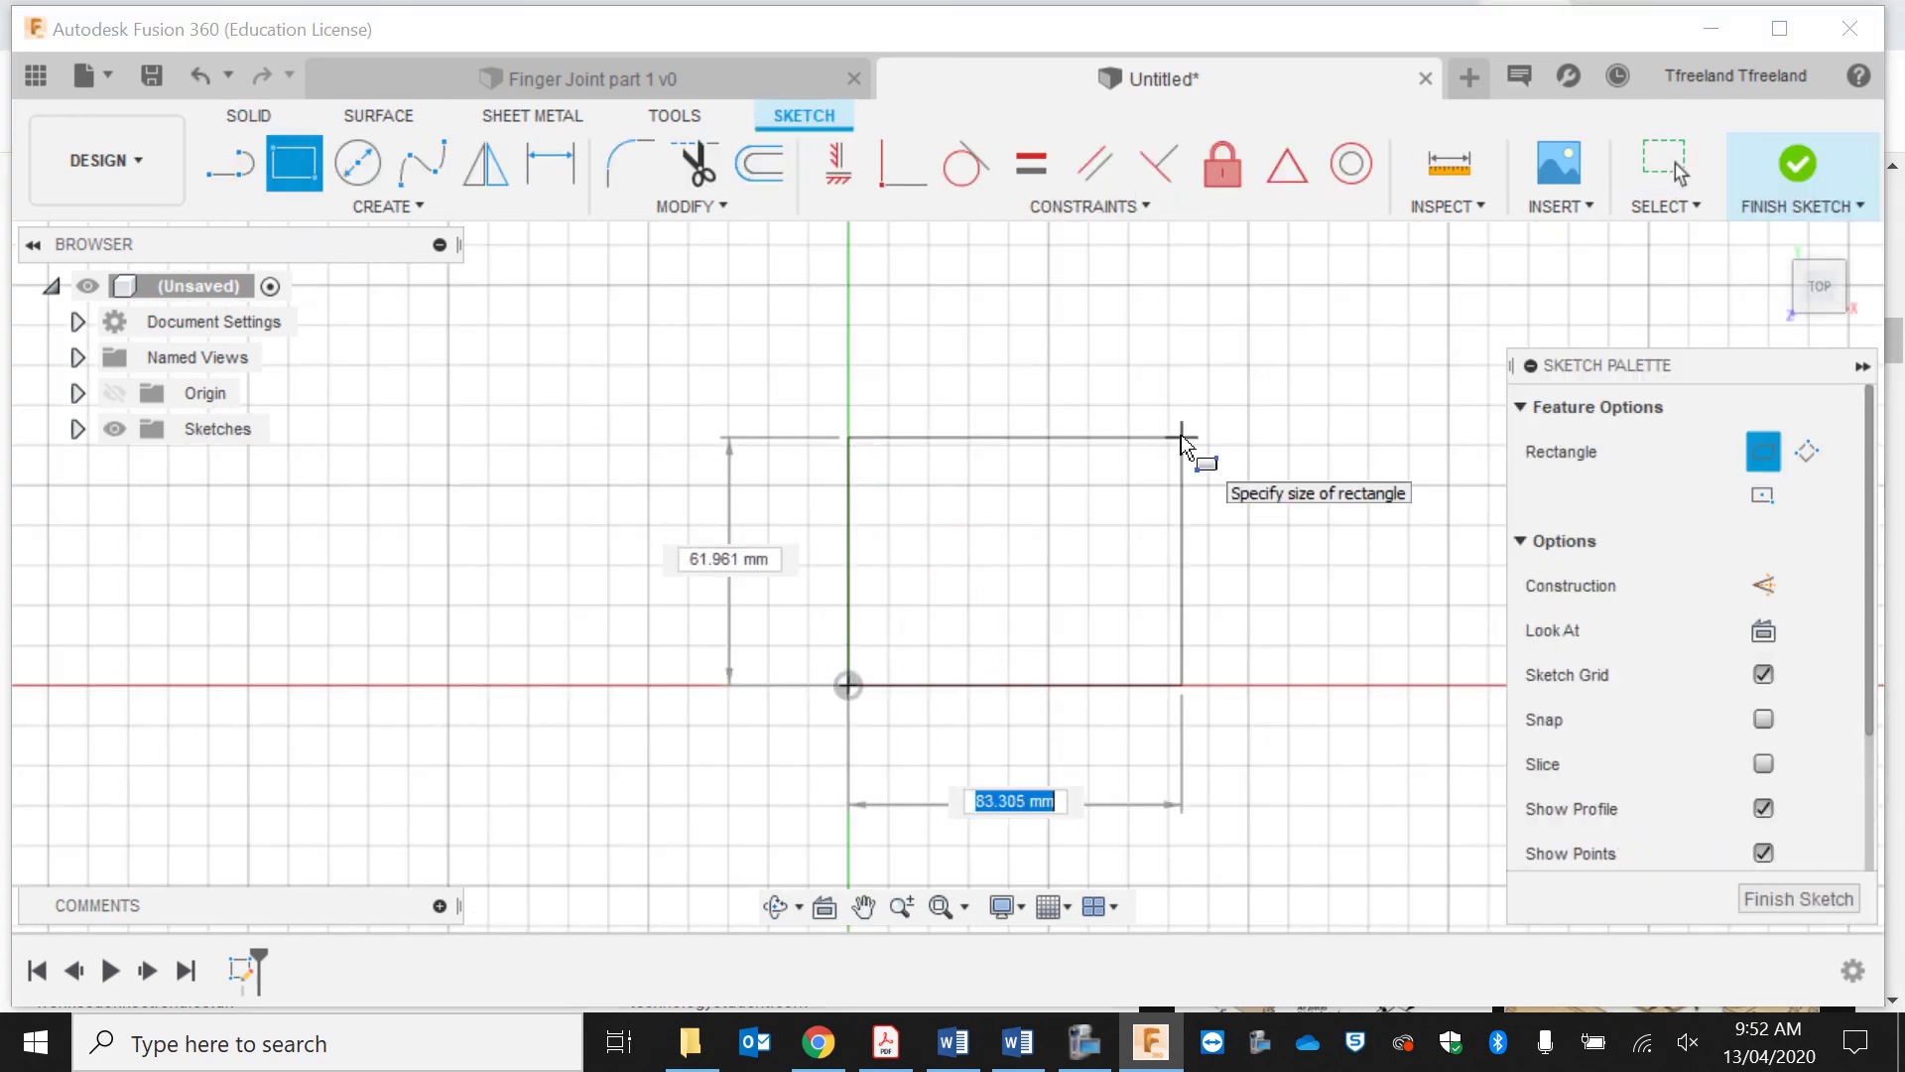
key("BackSpace")
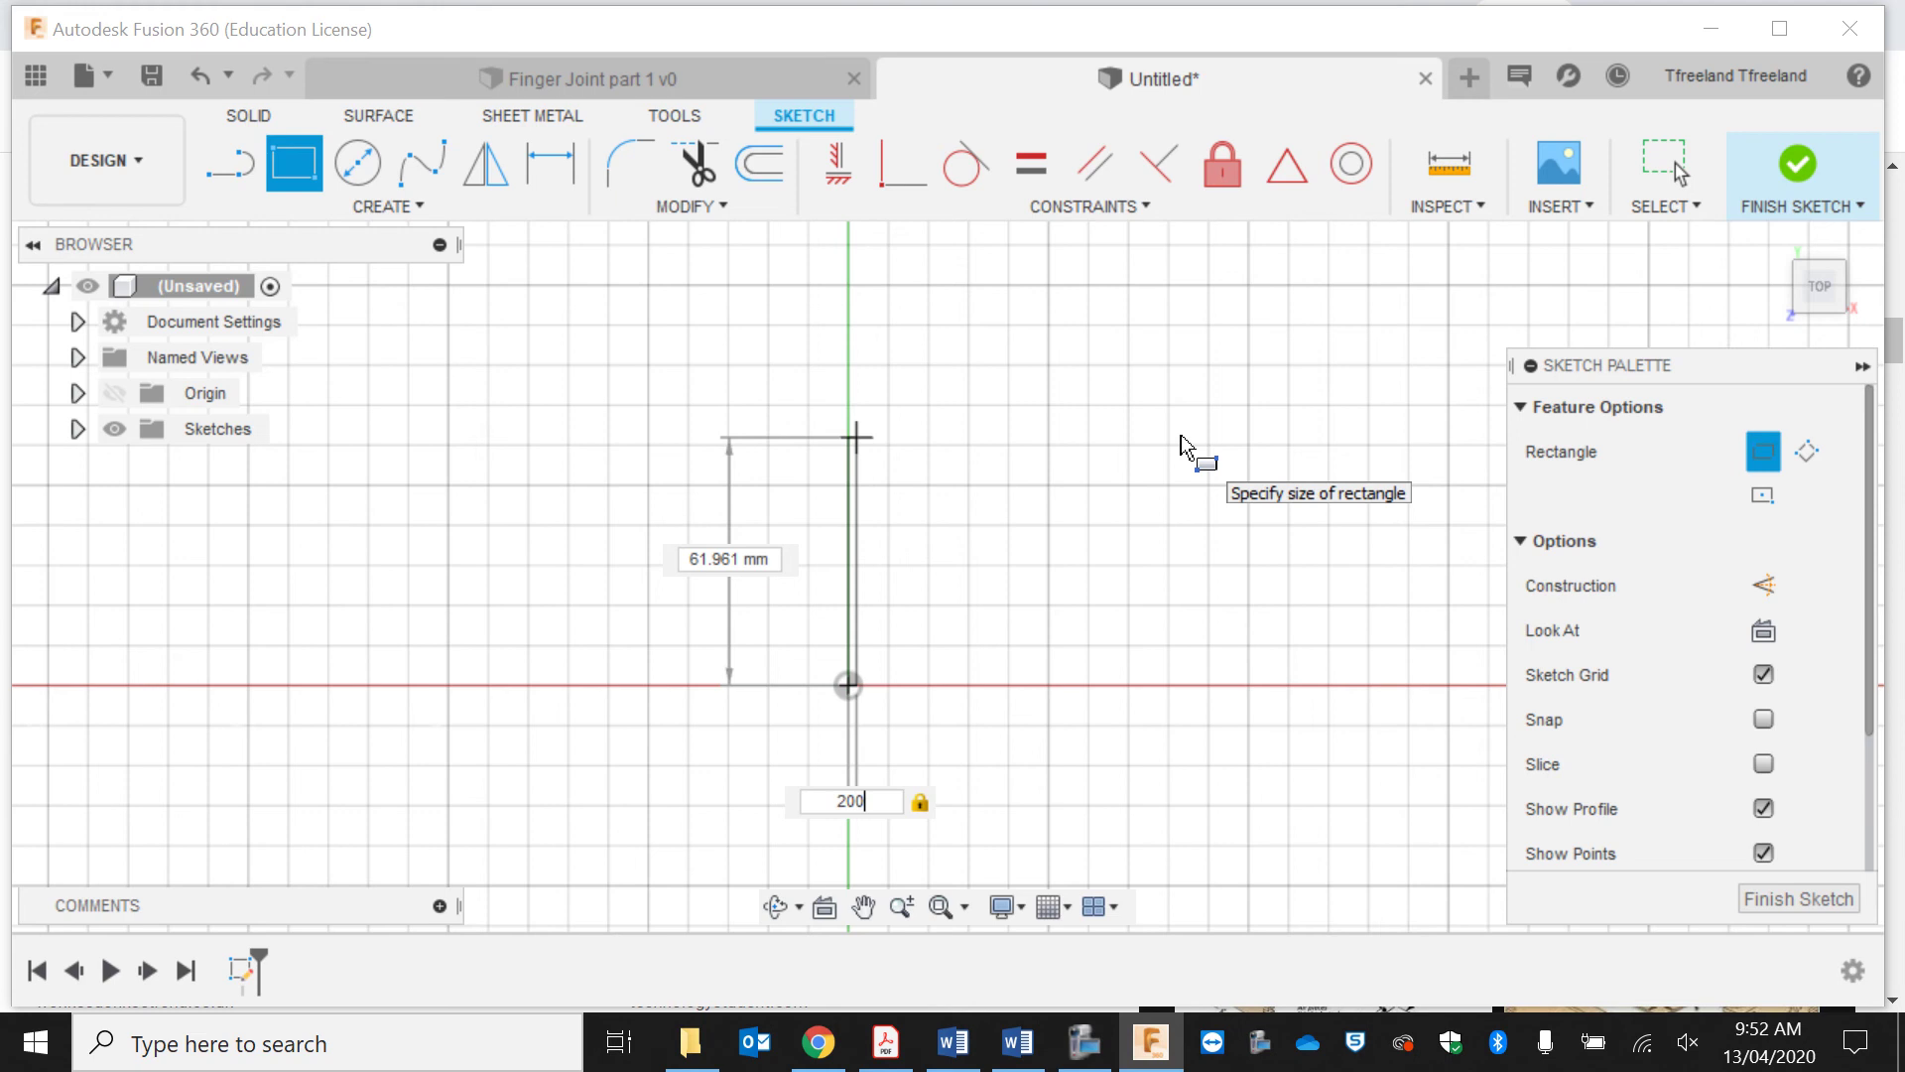
key("Tab")
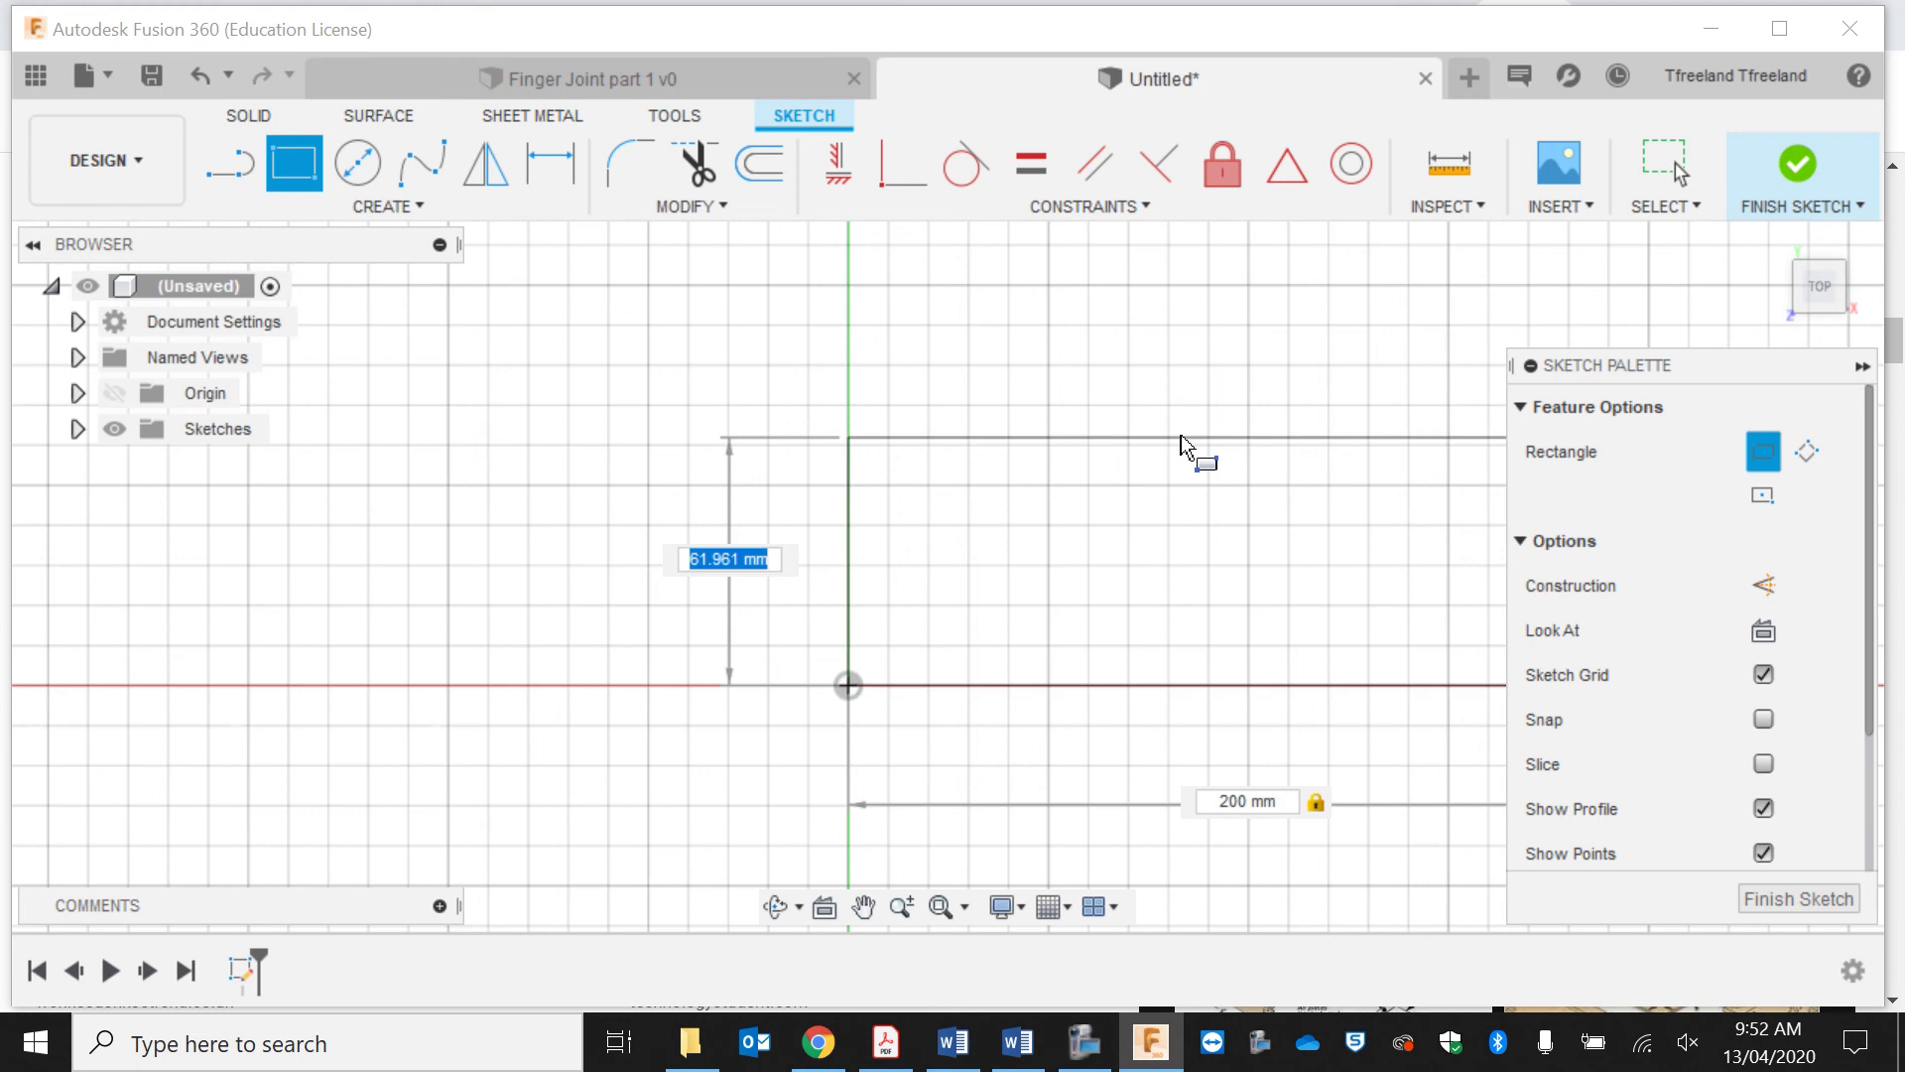
type("95")
key("Return")
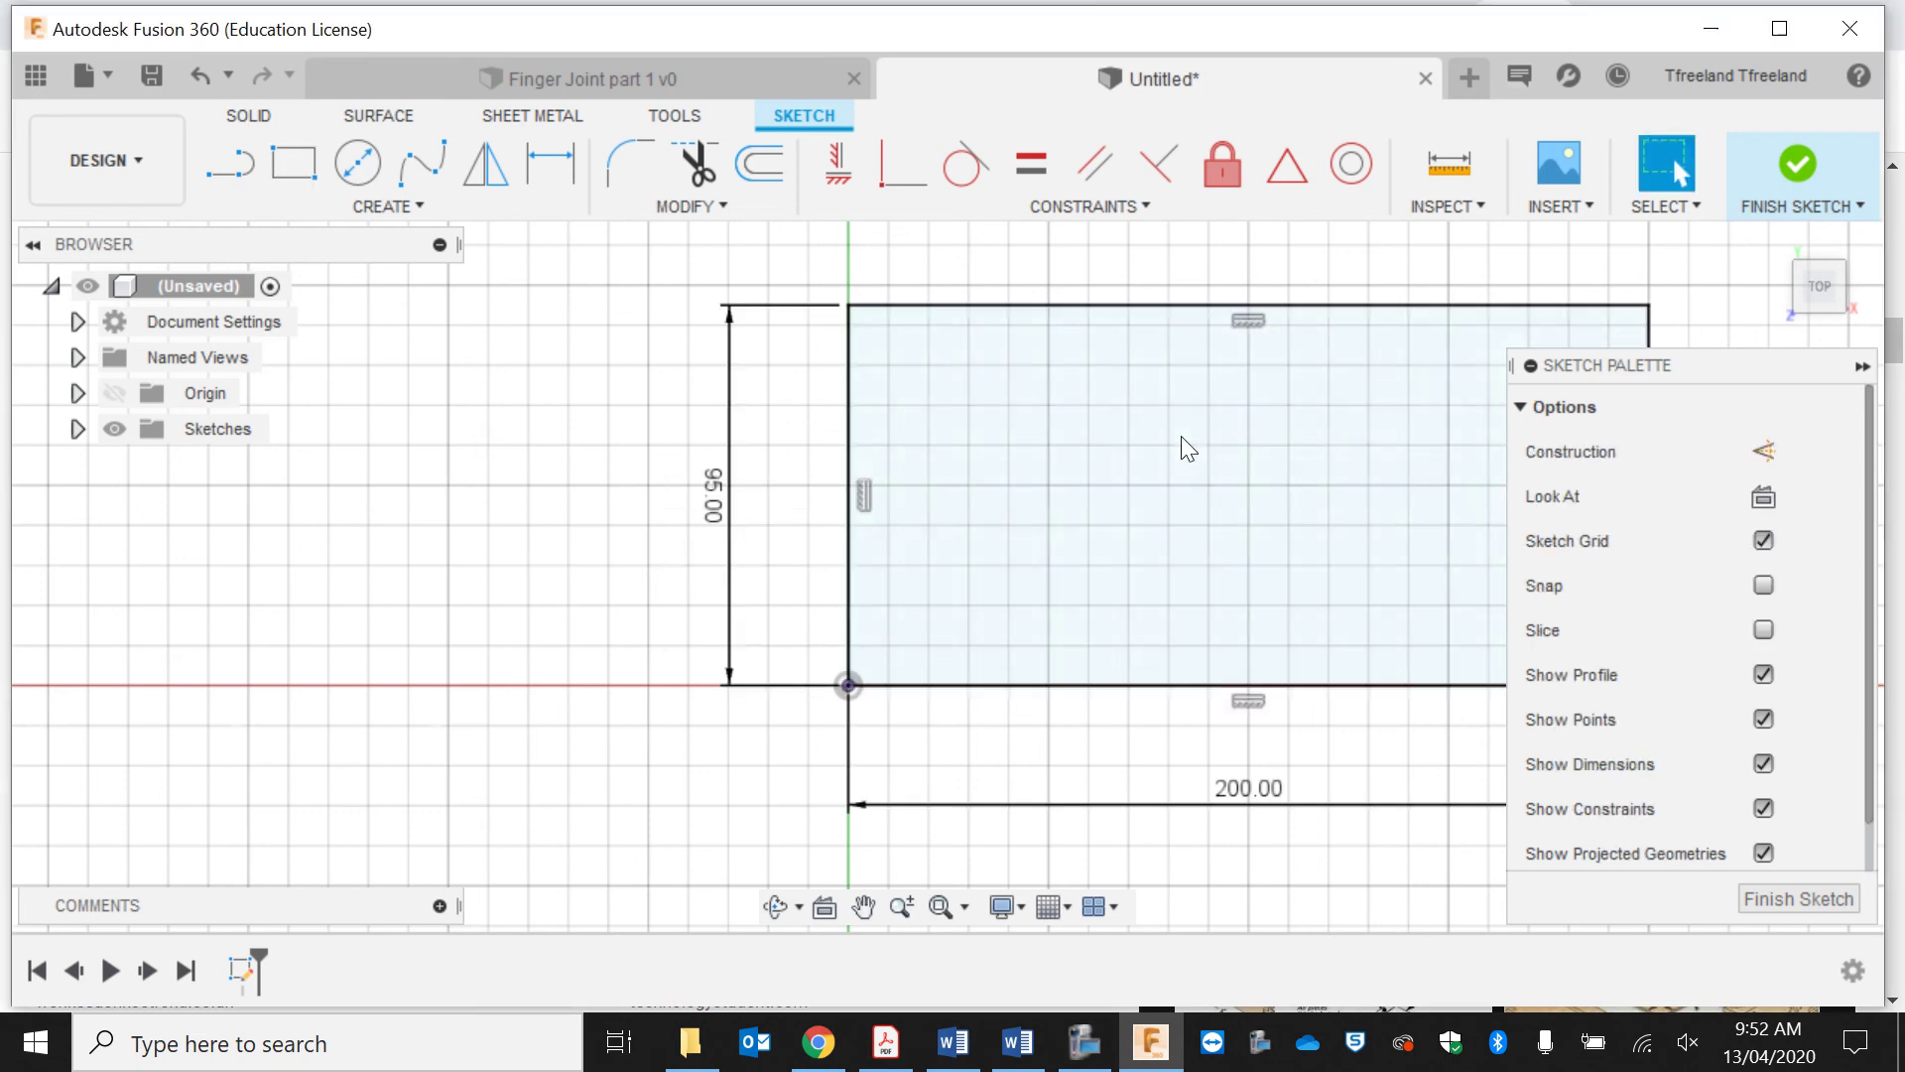
left_click(1782, 174)
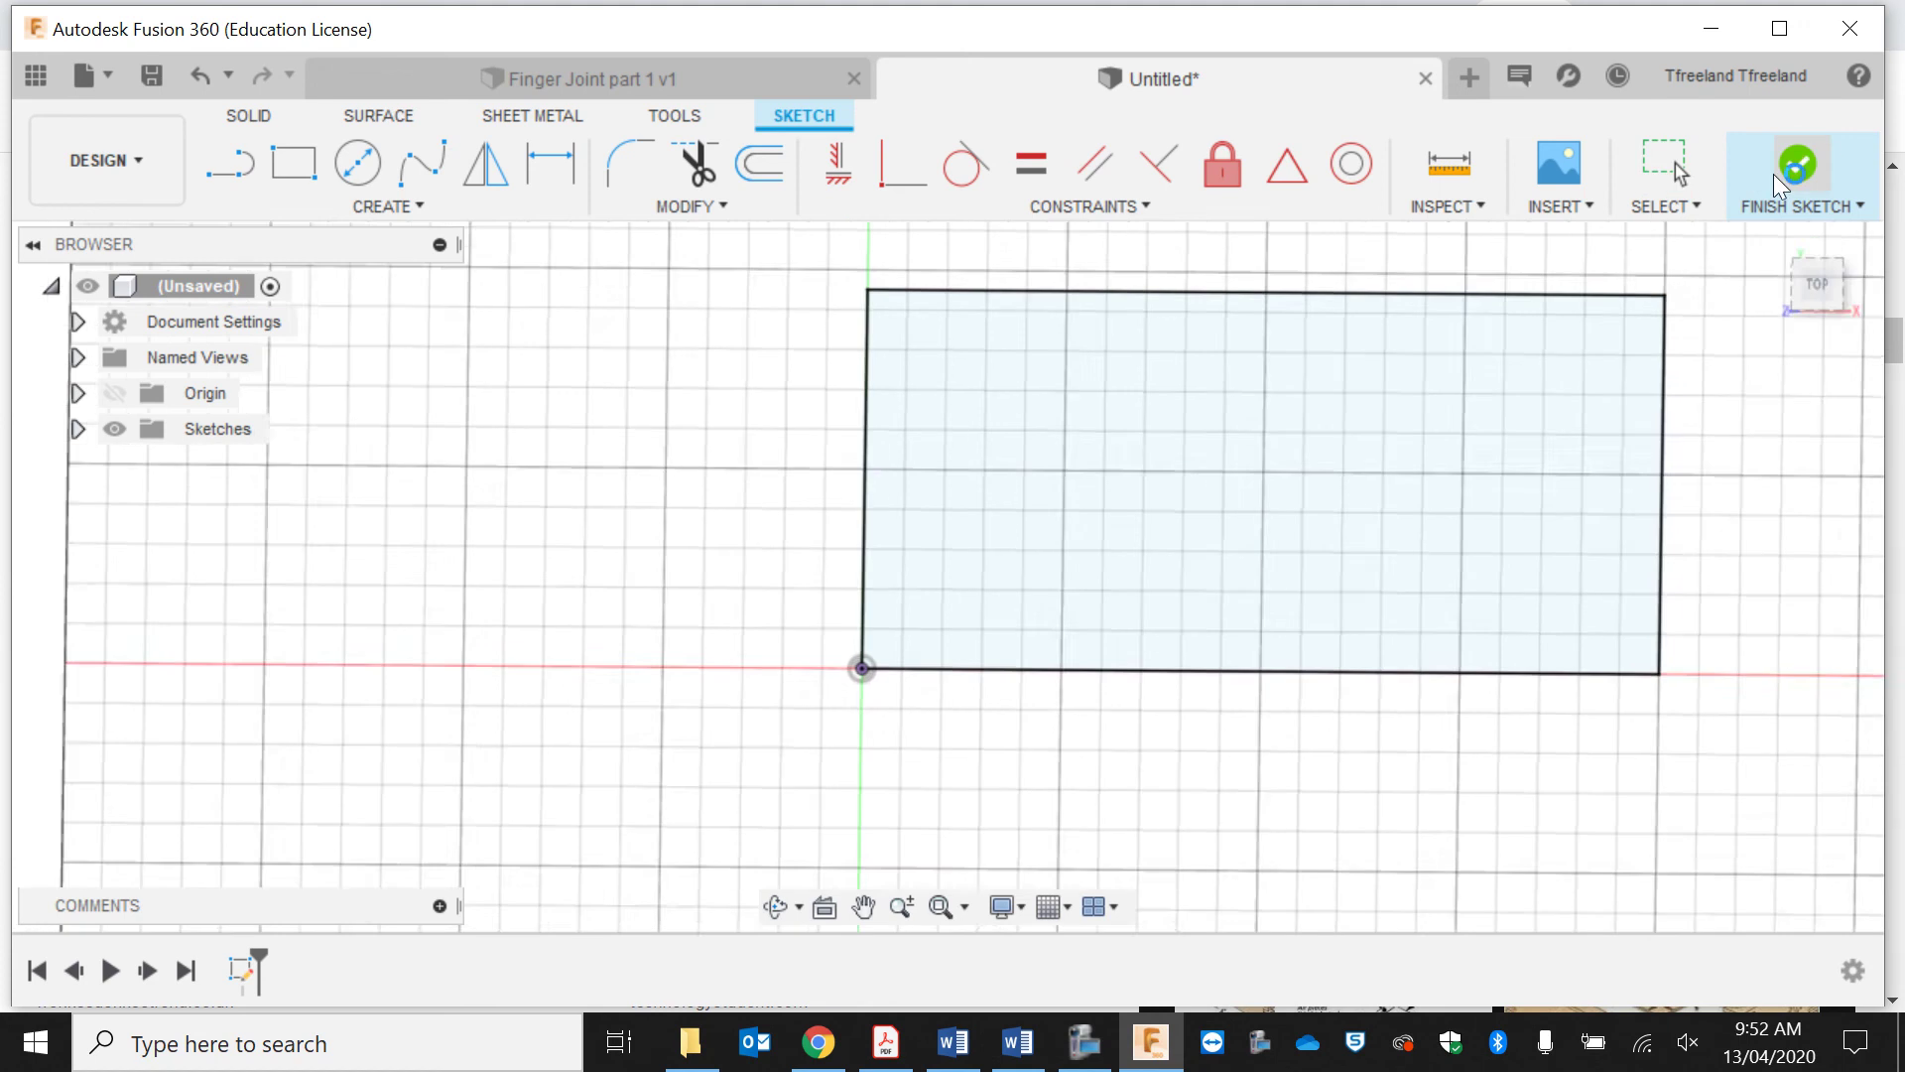
Step: Extrude the 200 x 95 mm rectangle upward by 19 mm
left_click(294, 164)
type("19")
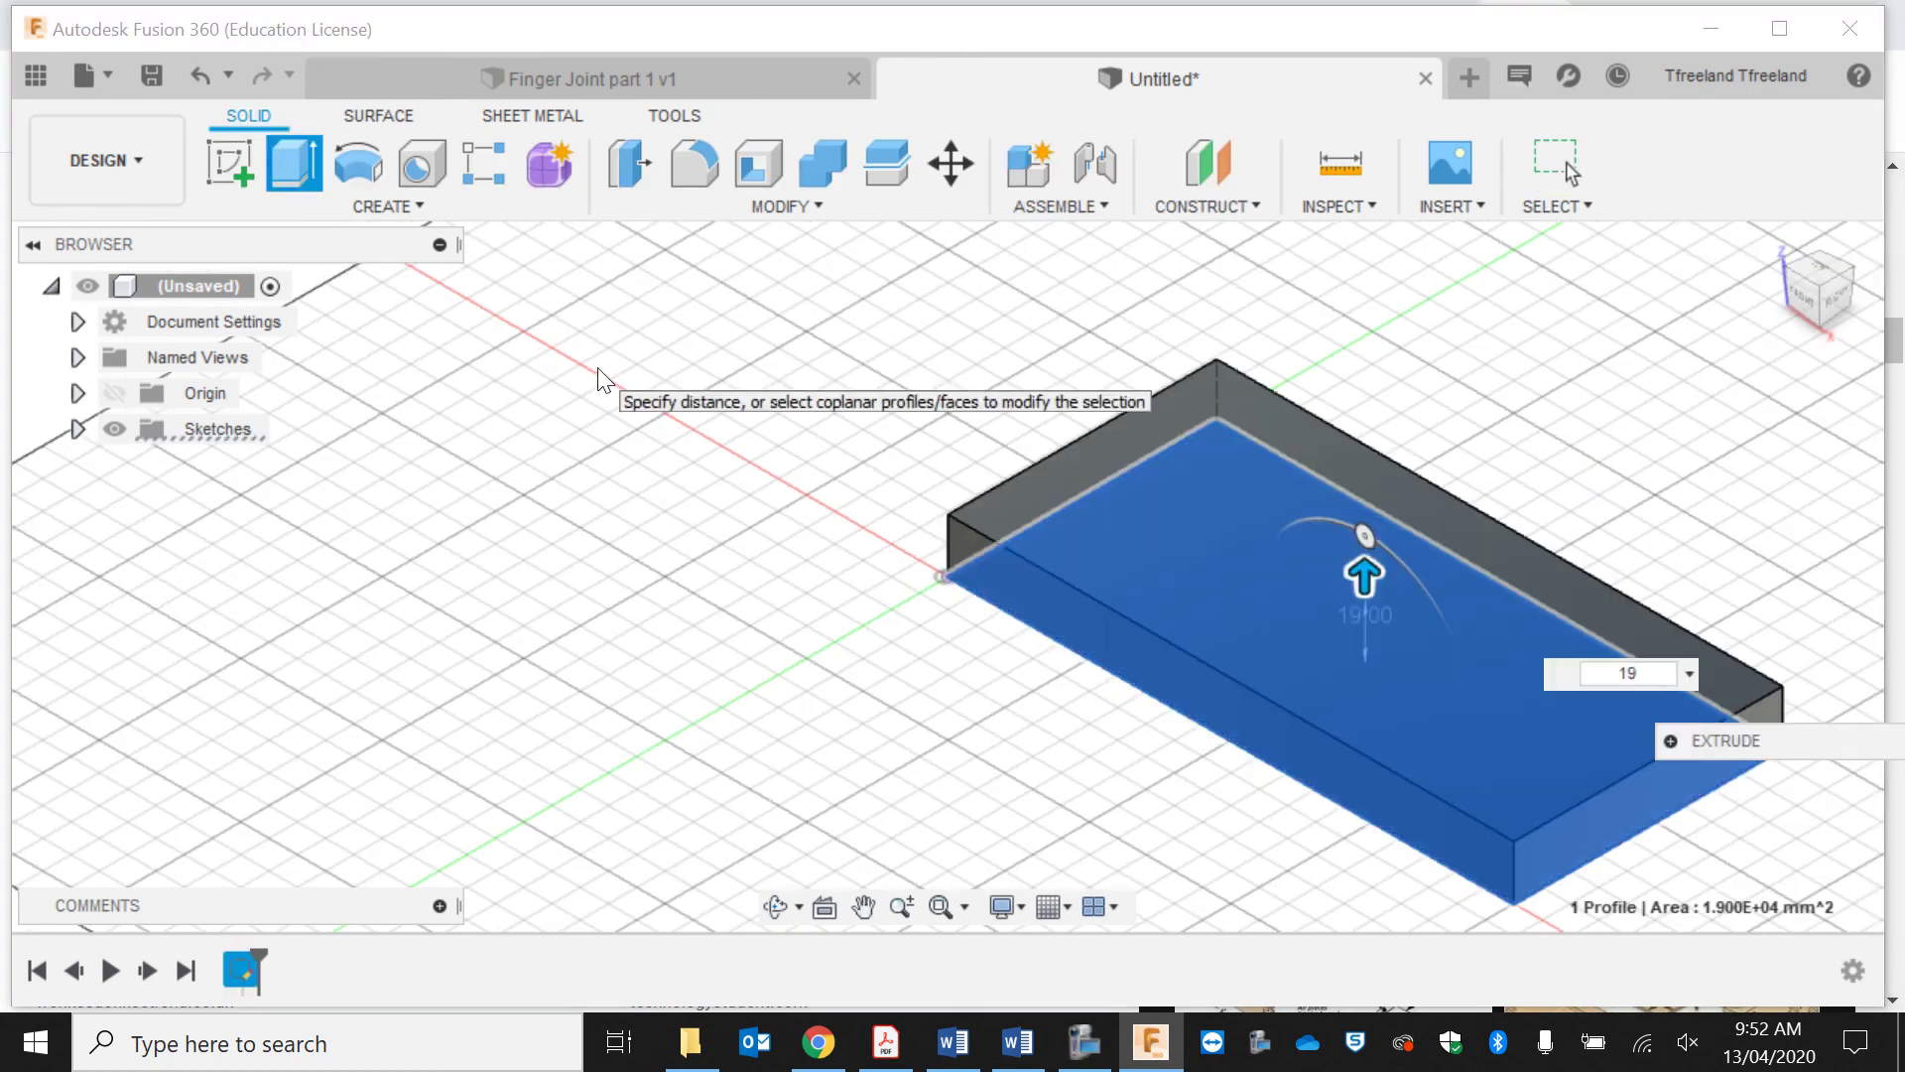
key("Return")
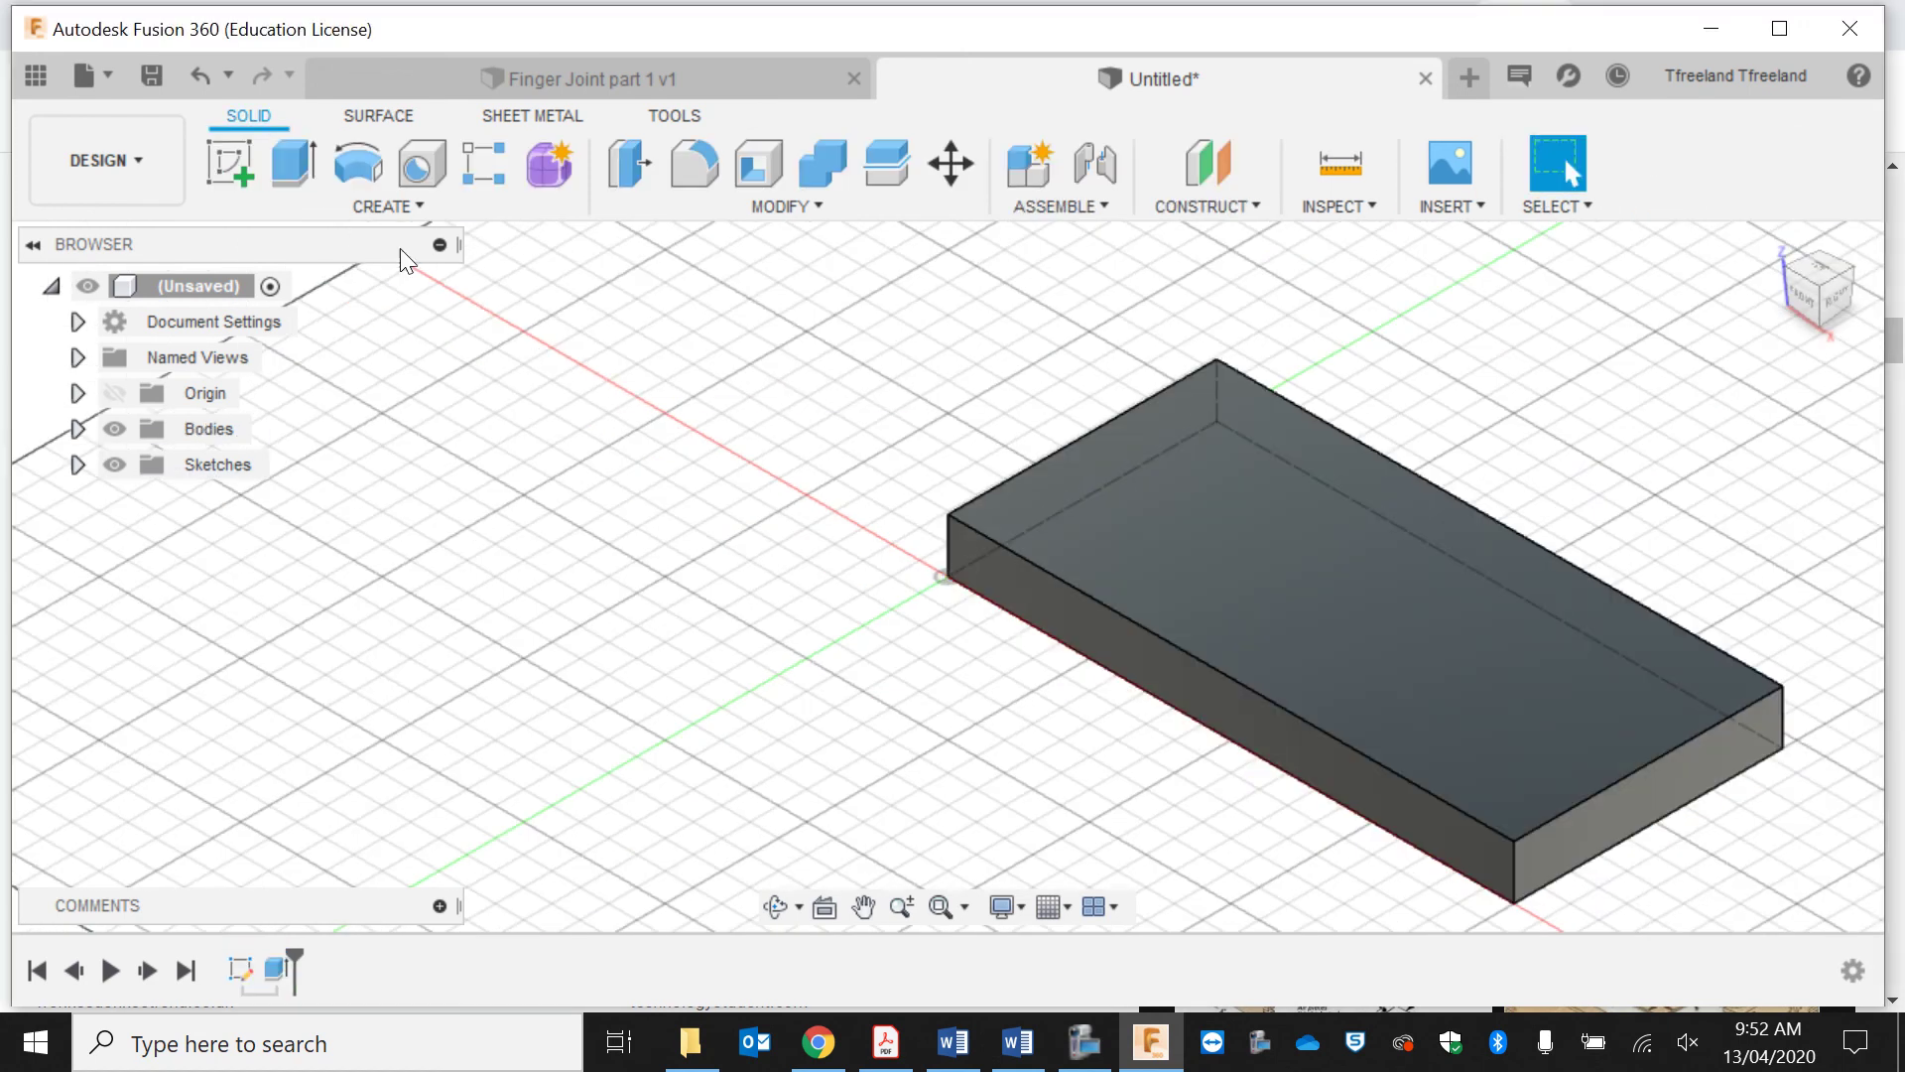
Step: Sketch a 19 mm wide construction rectangle on the board's top face, spanning the full height of its left end
left_click(236, 170)
left_click(1200, 520)
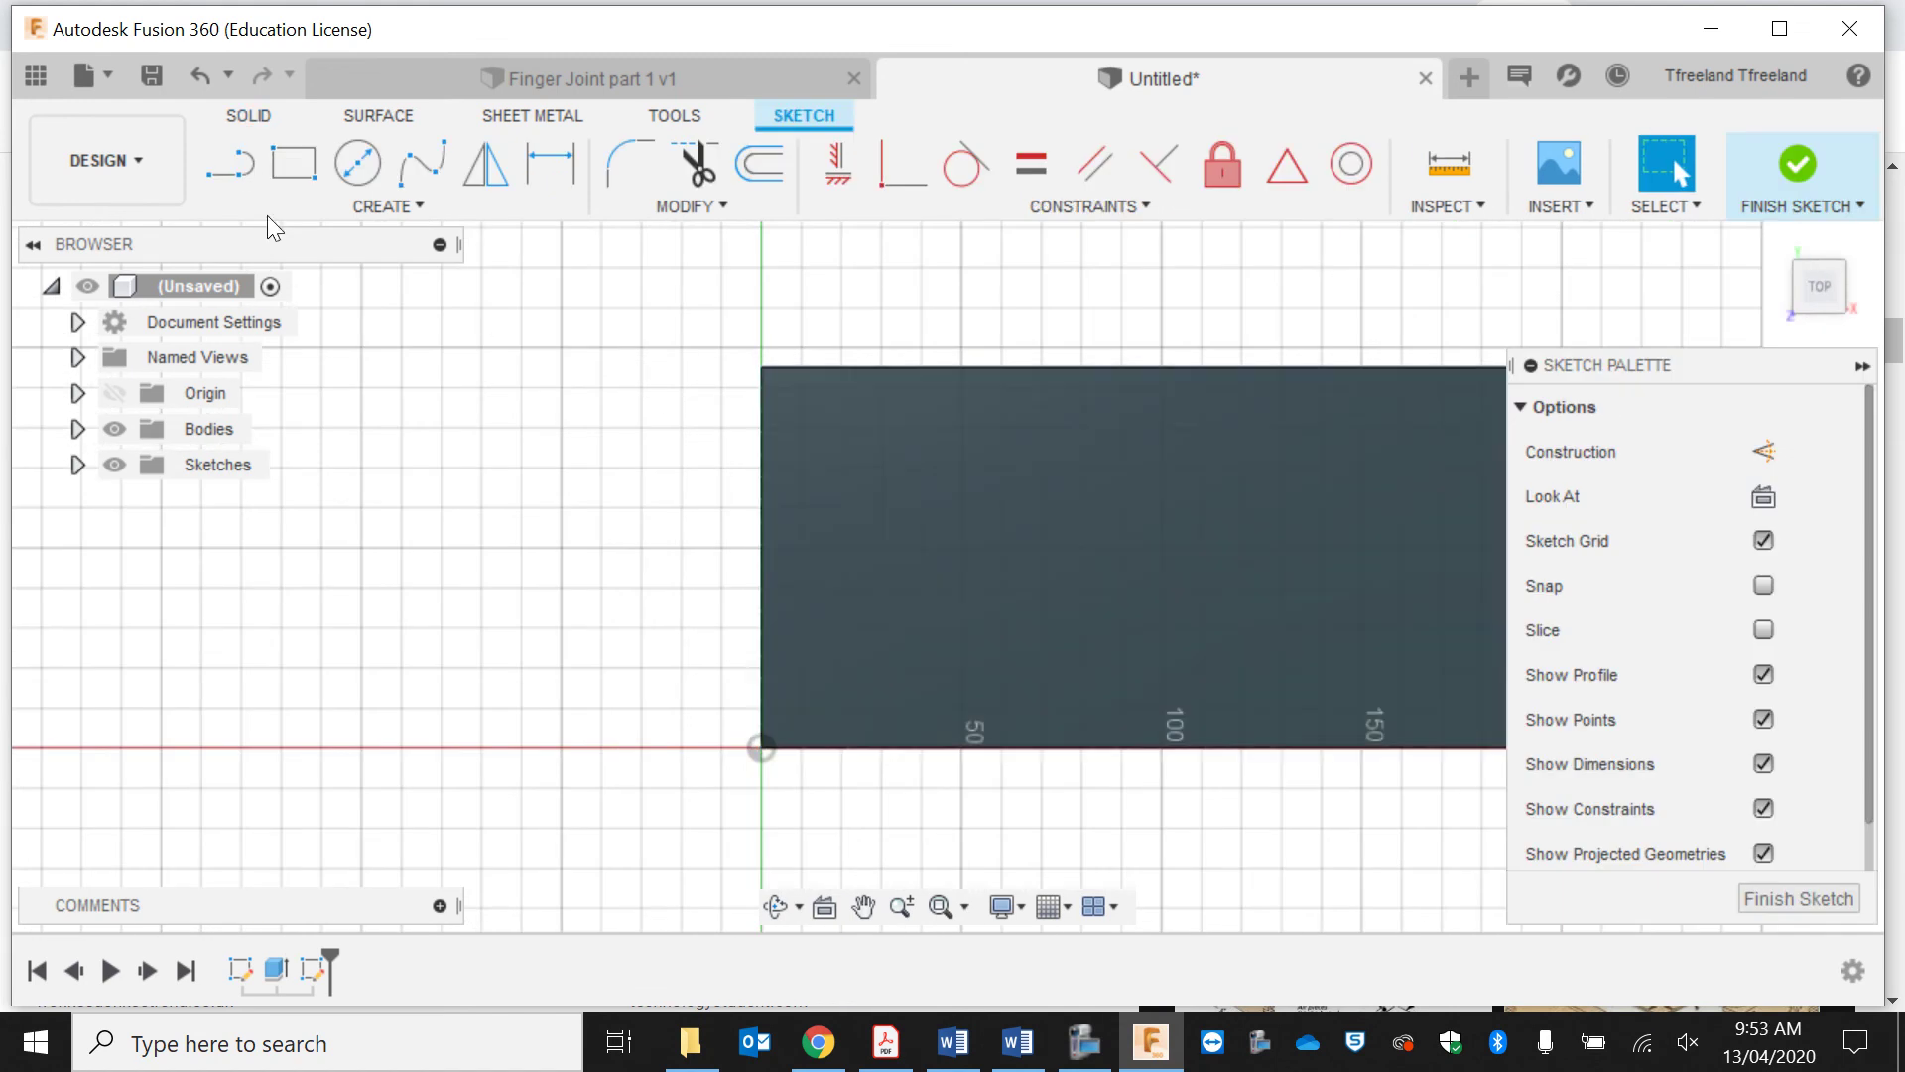
left_click(293, 163)
left_click(1764, 585)
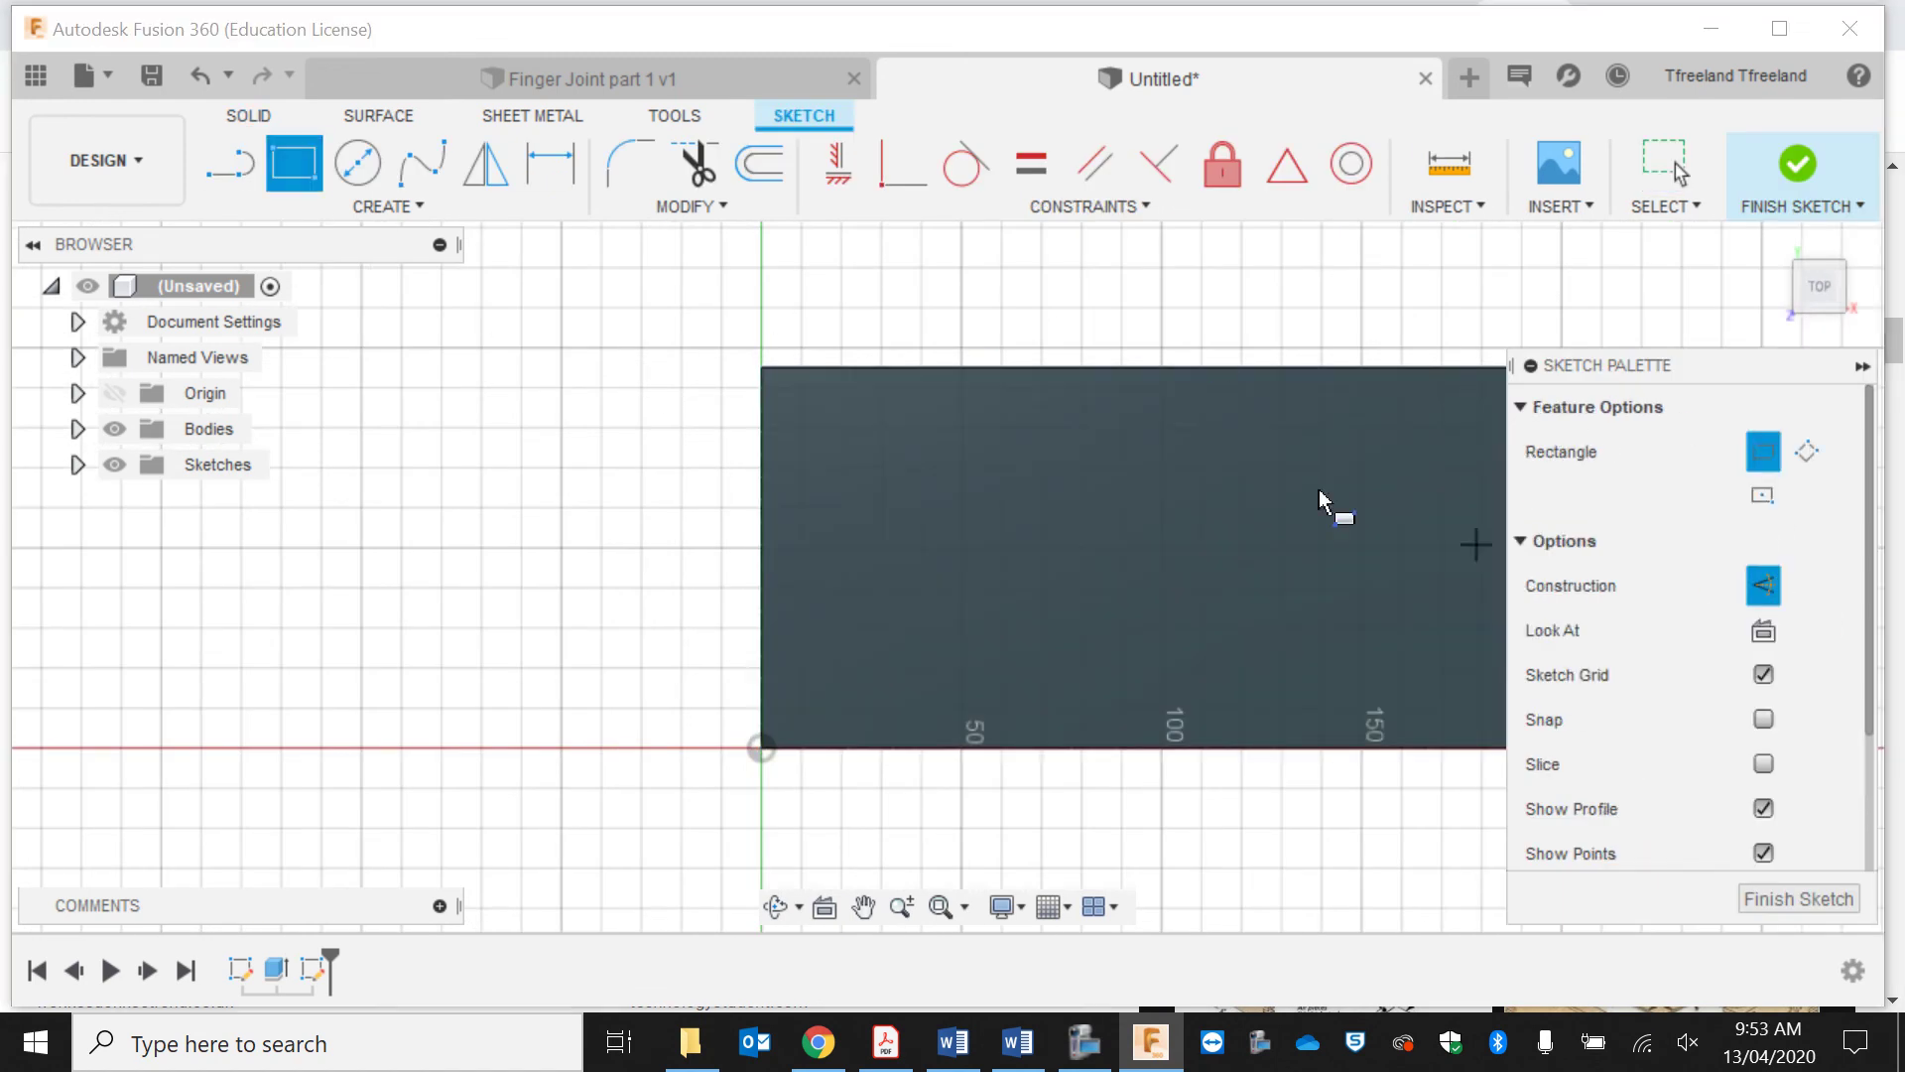
left_click(751, 369)
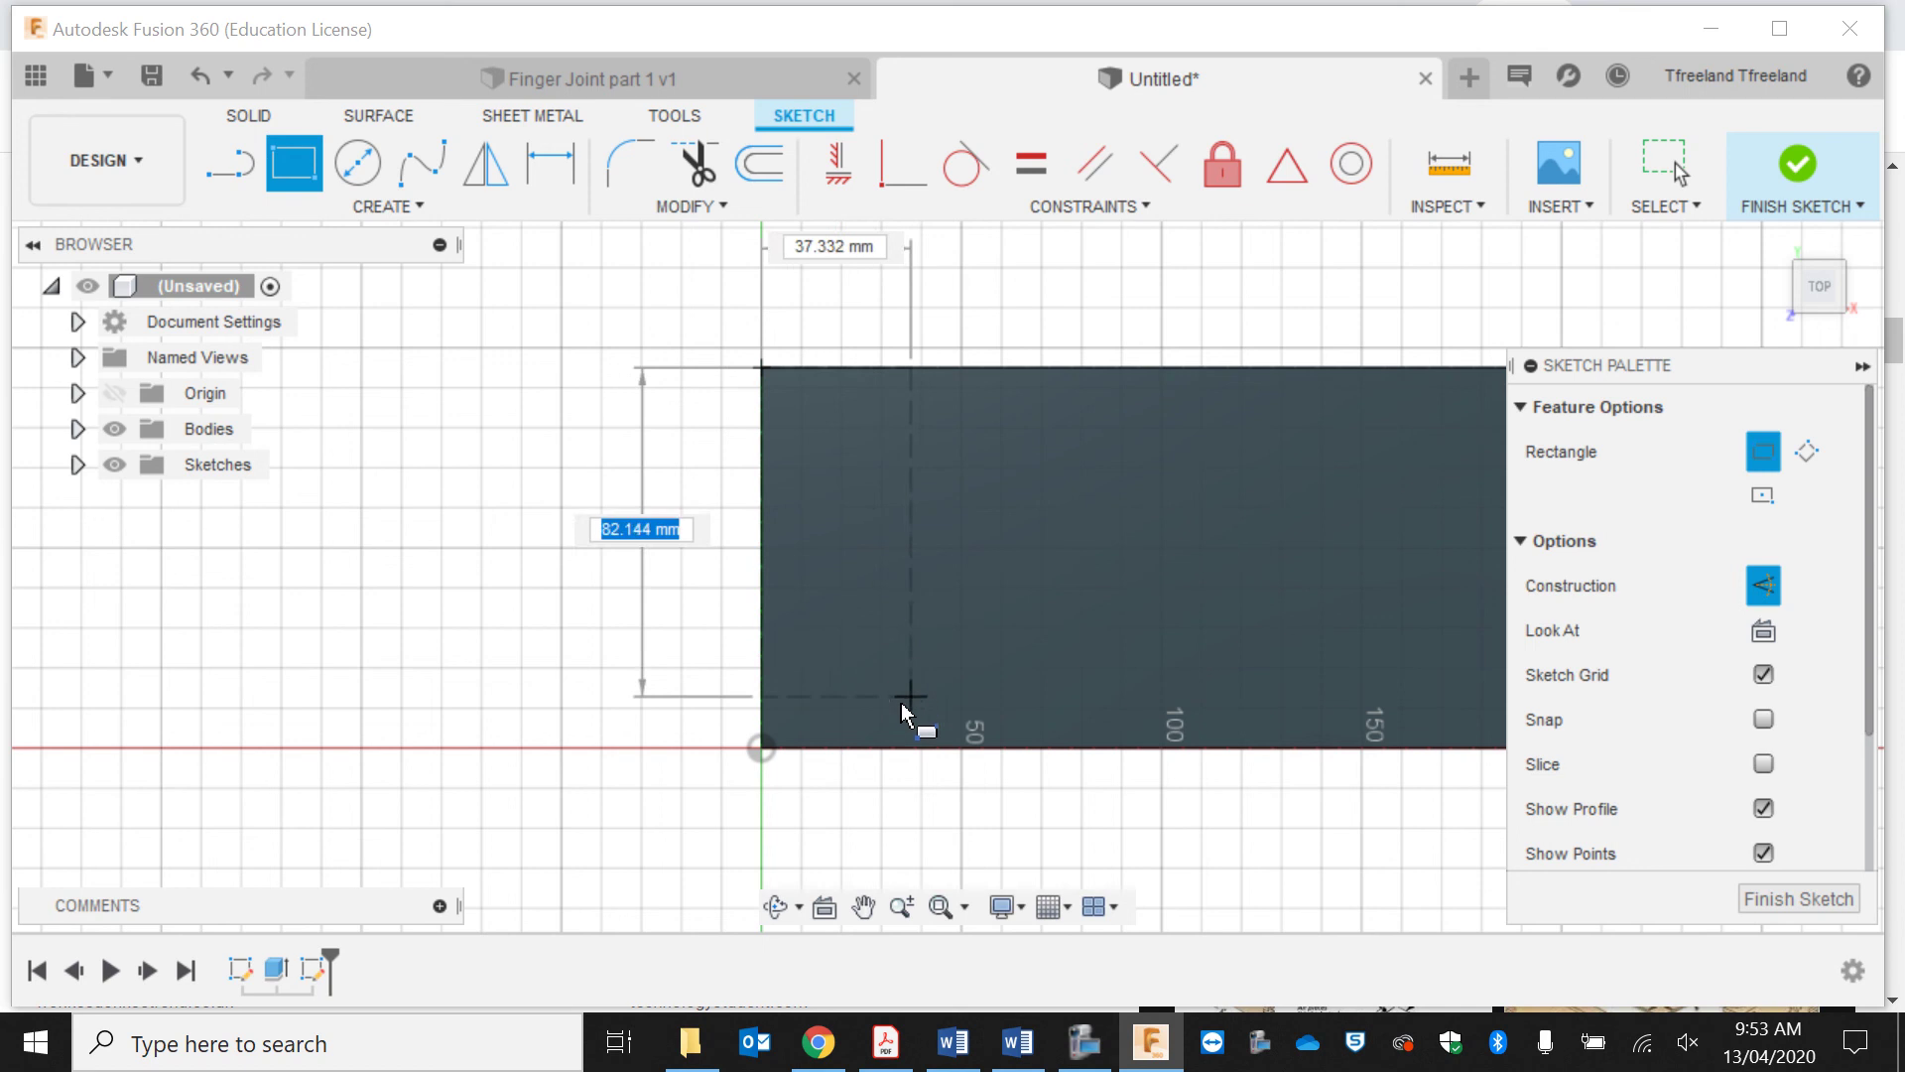
key("Tab")
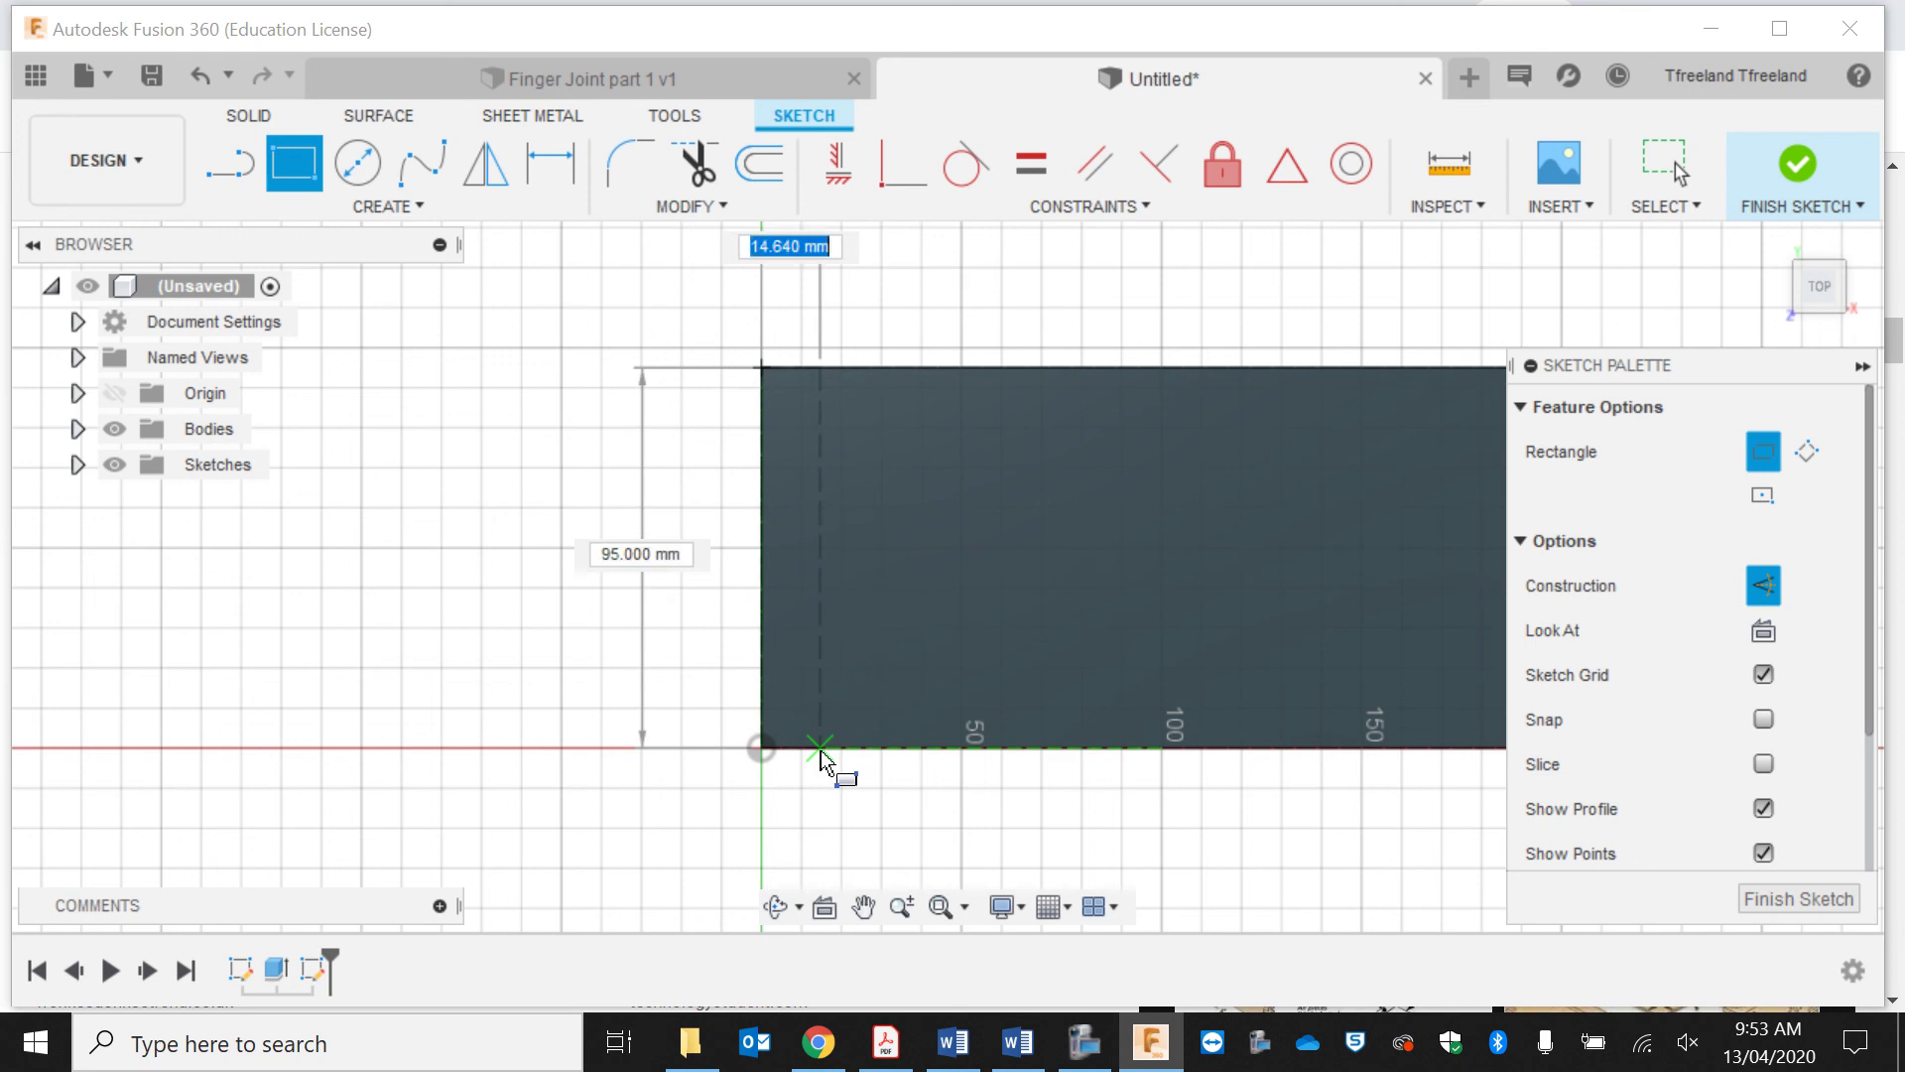
type("19")
key("Return")
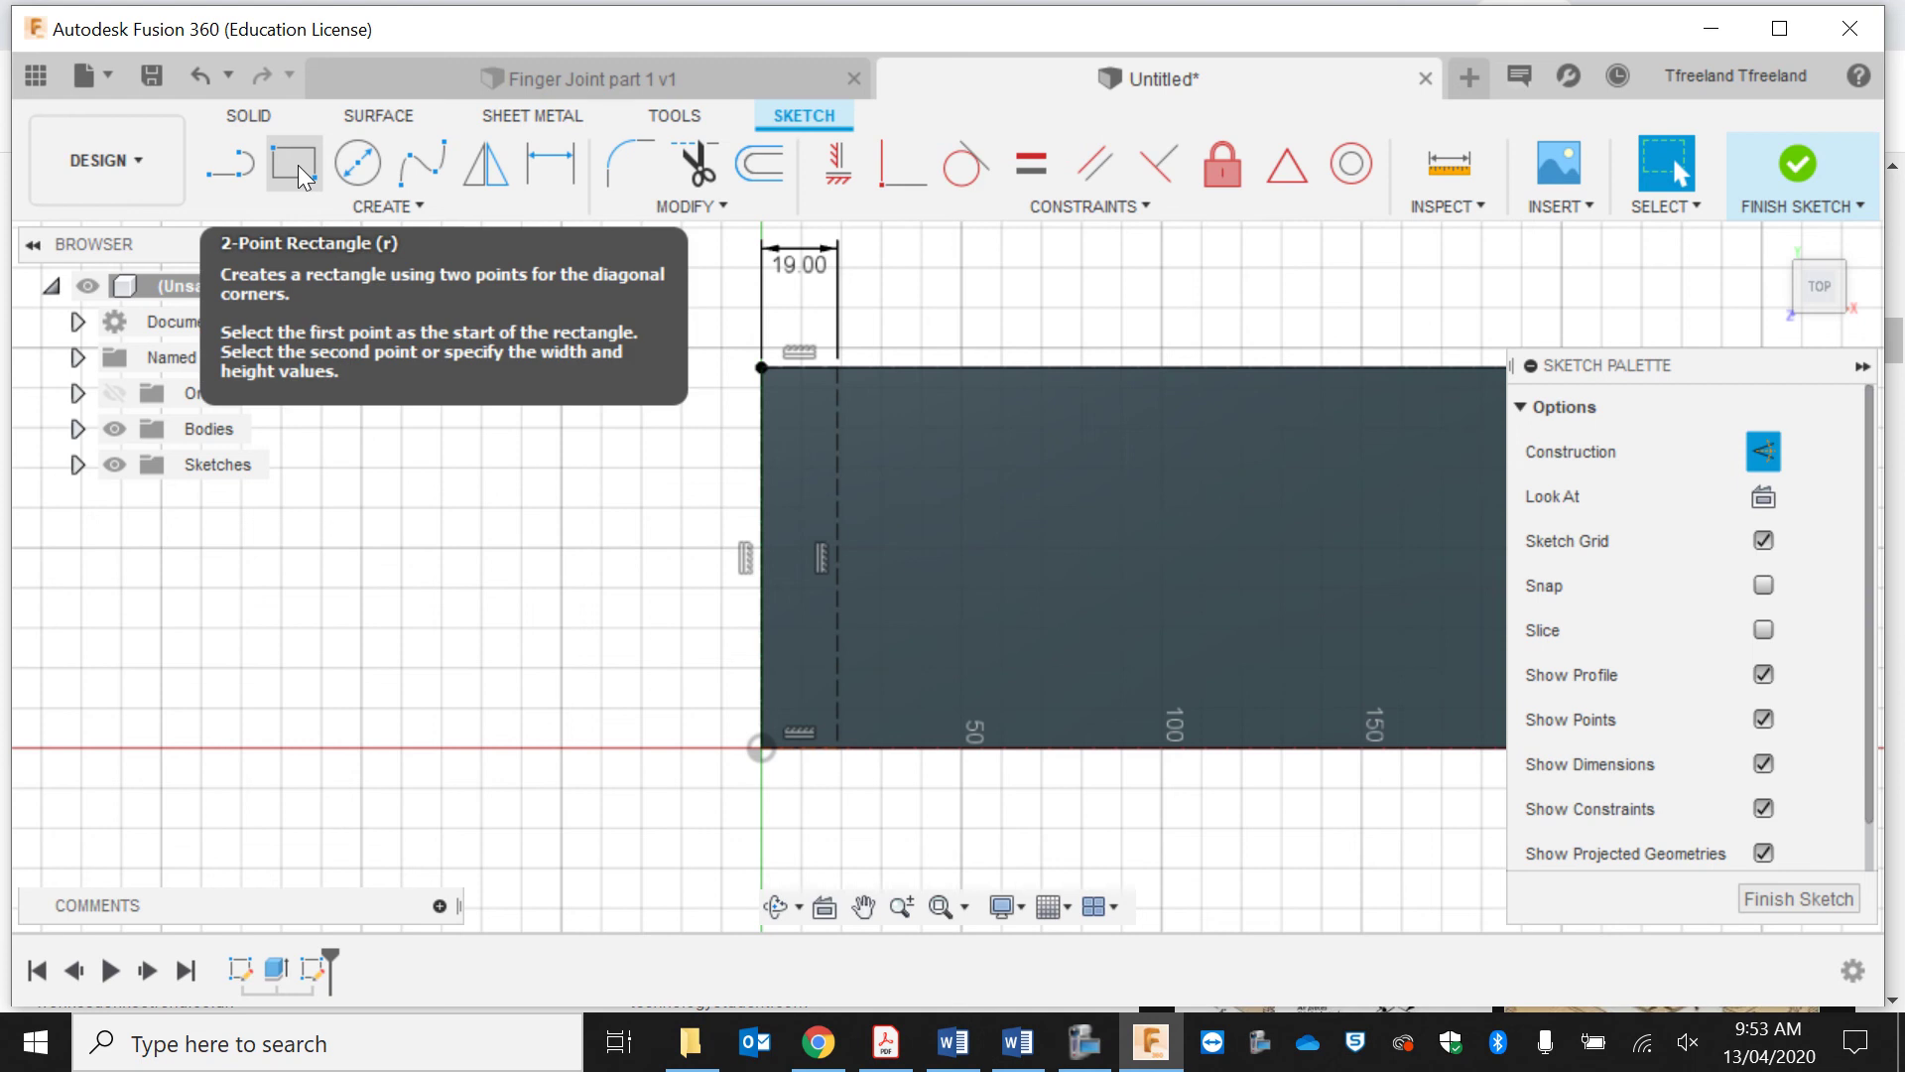
Step: Draw two consecutive 9.5 mm construction lines down the board's left edge, starting from the upper-left corner
left_click(230, 166)
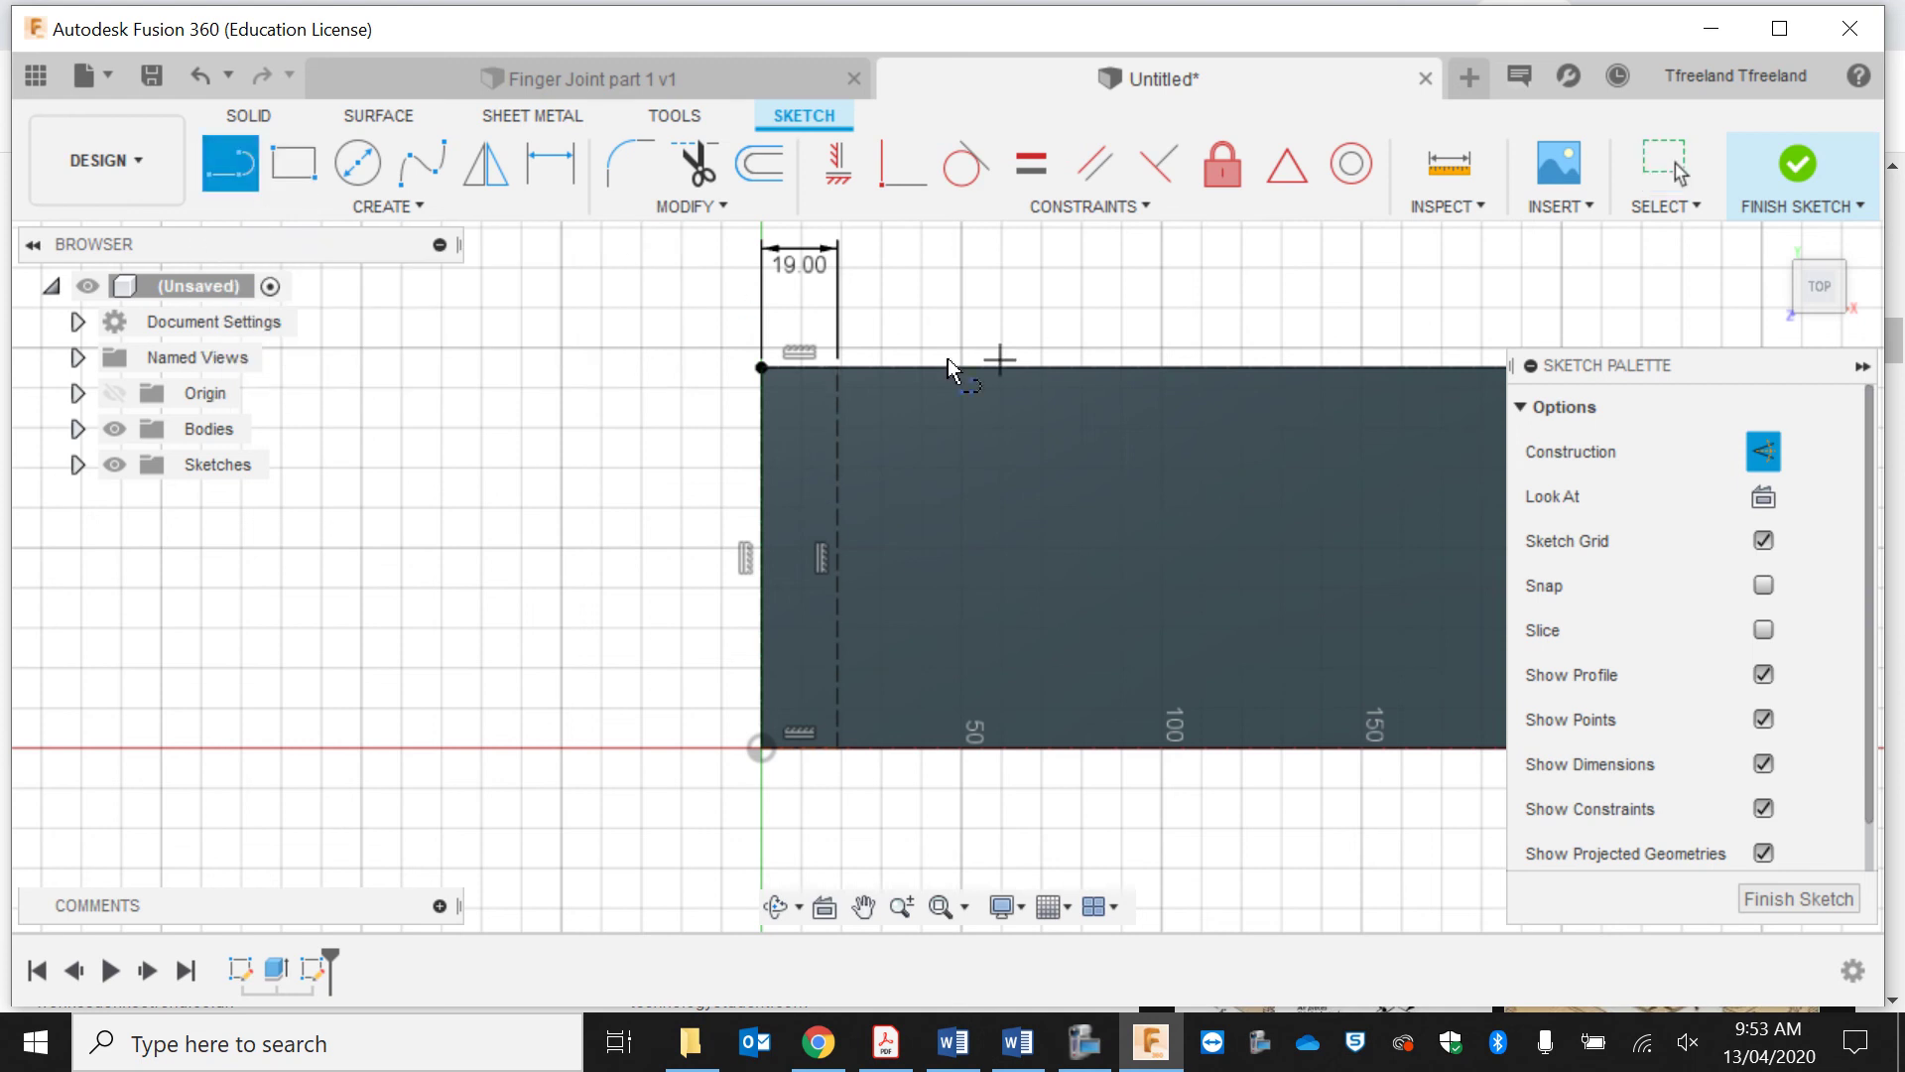
left_click(760, 369)
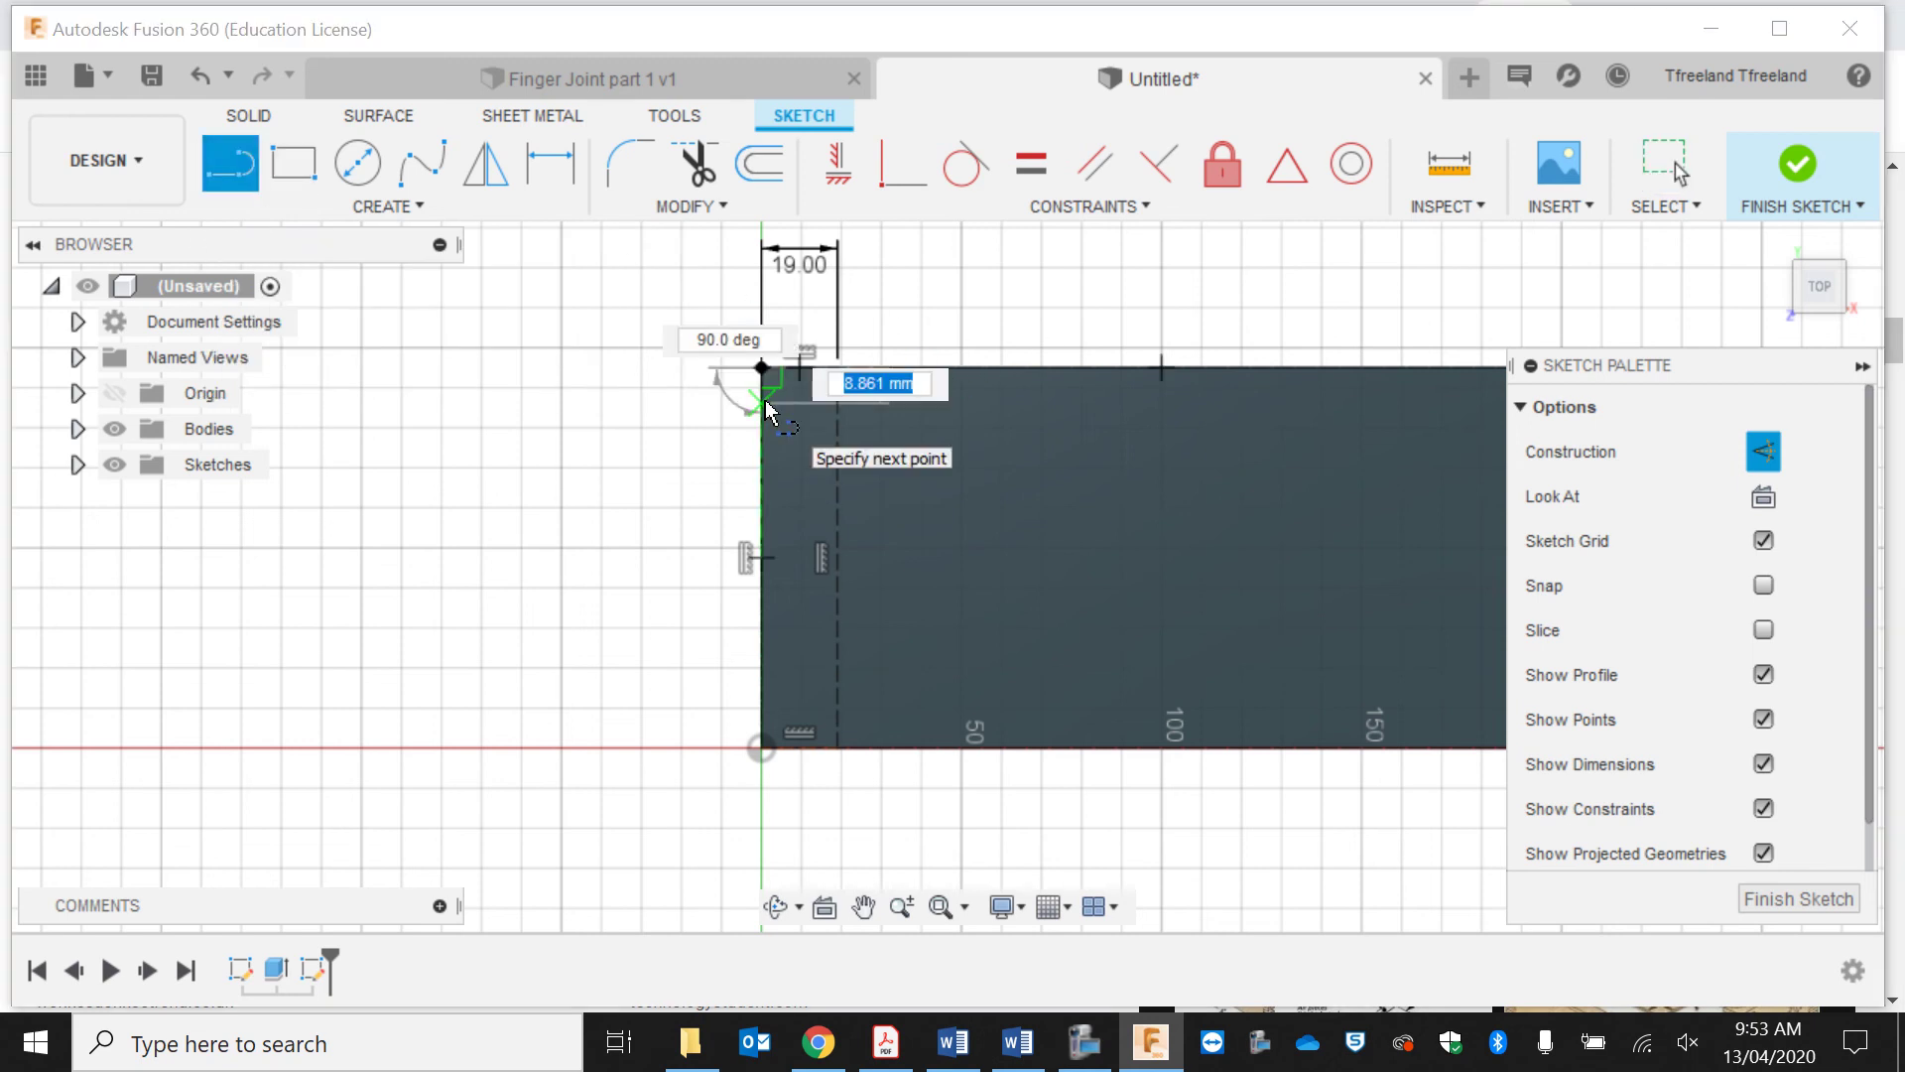
type("9.5")
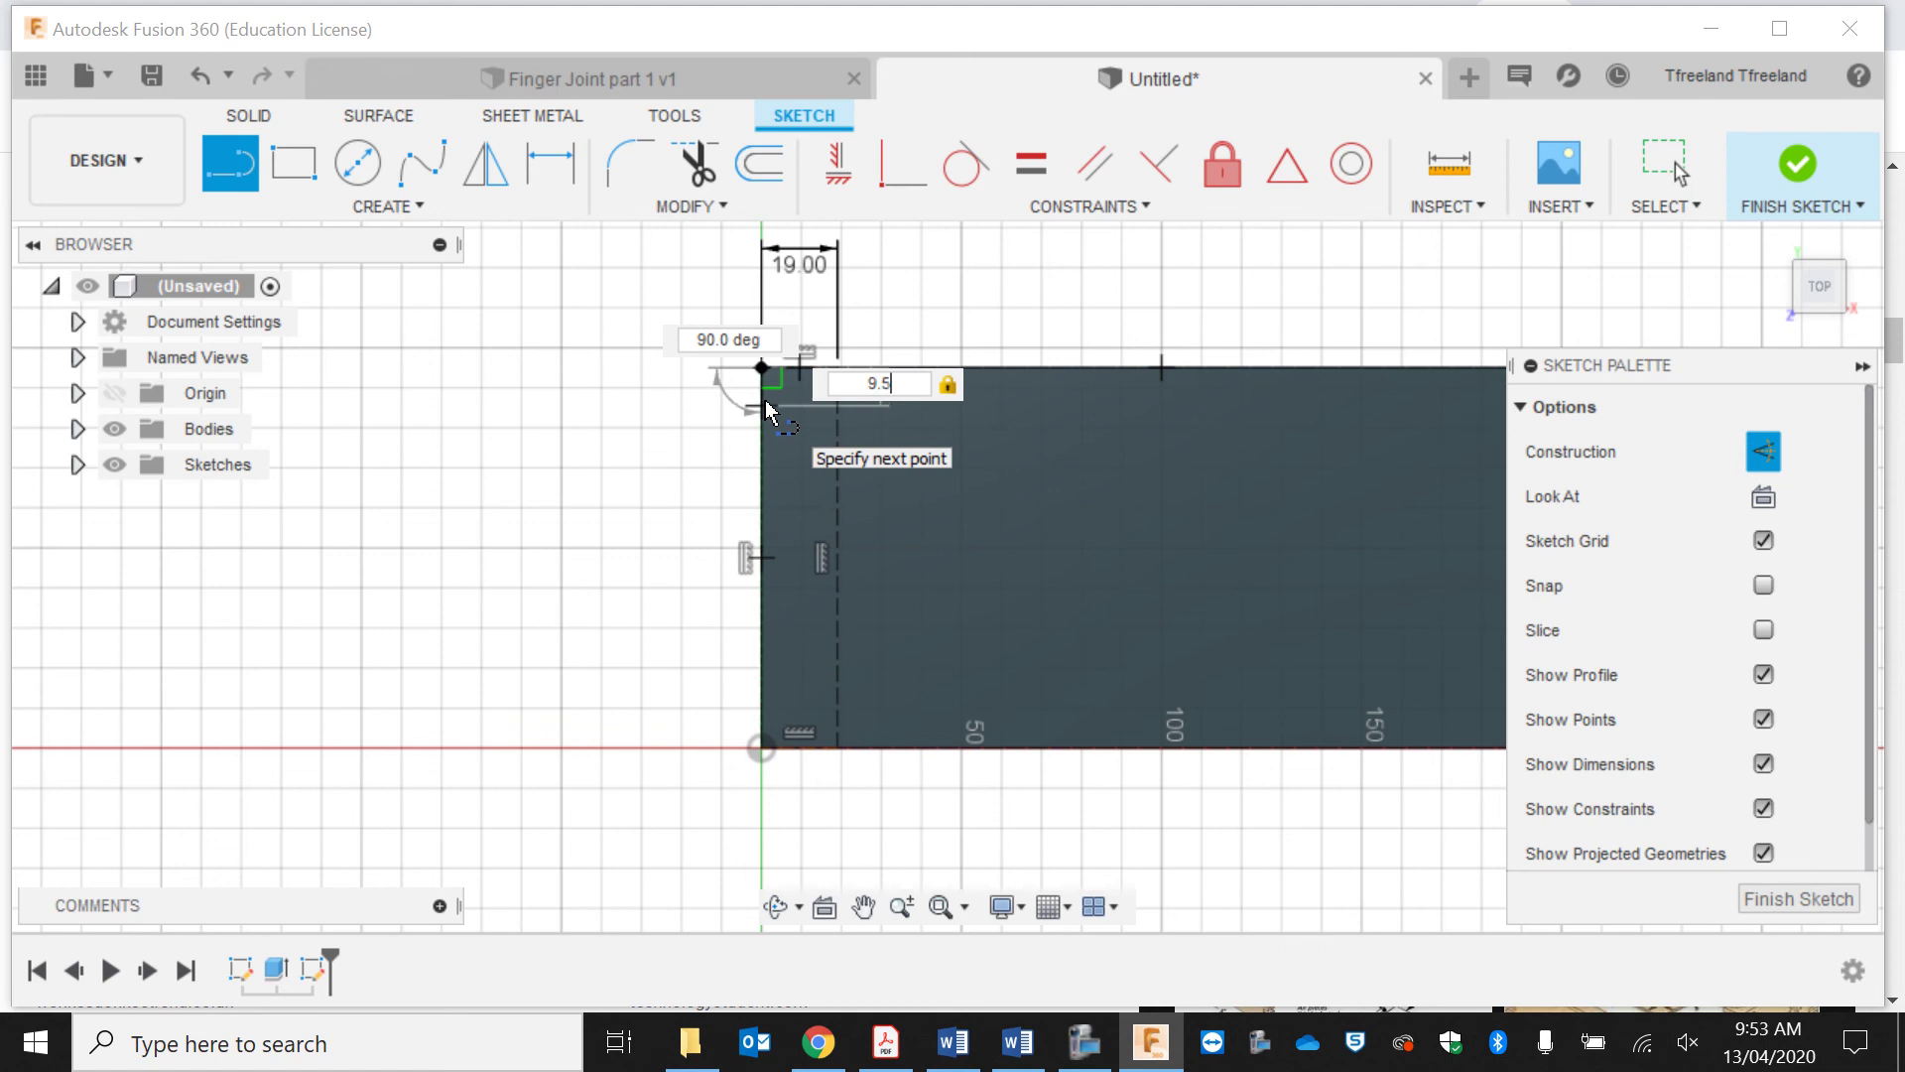
key("Return")
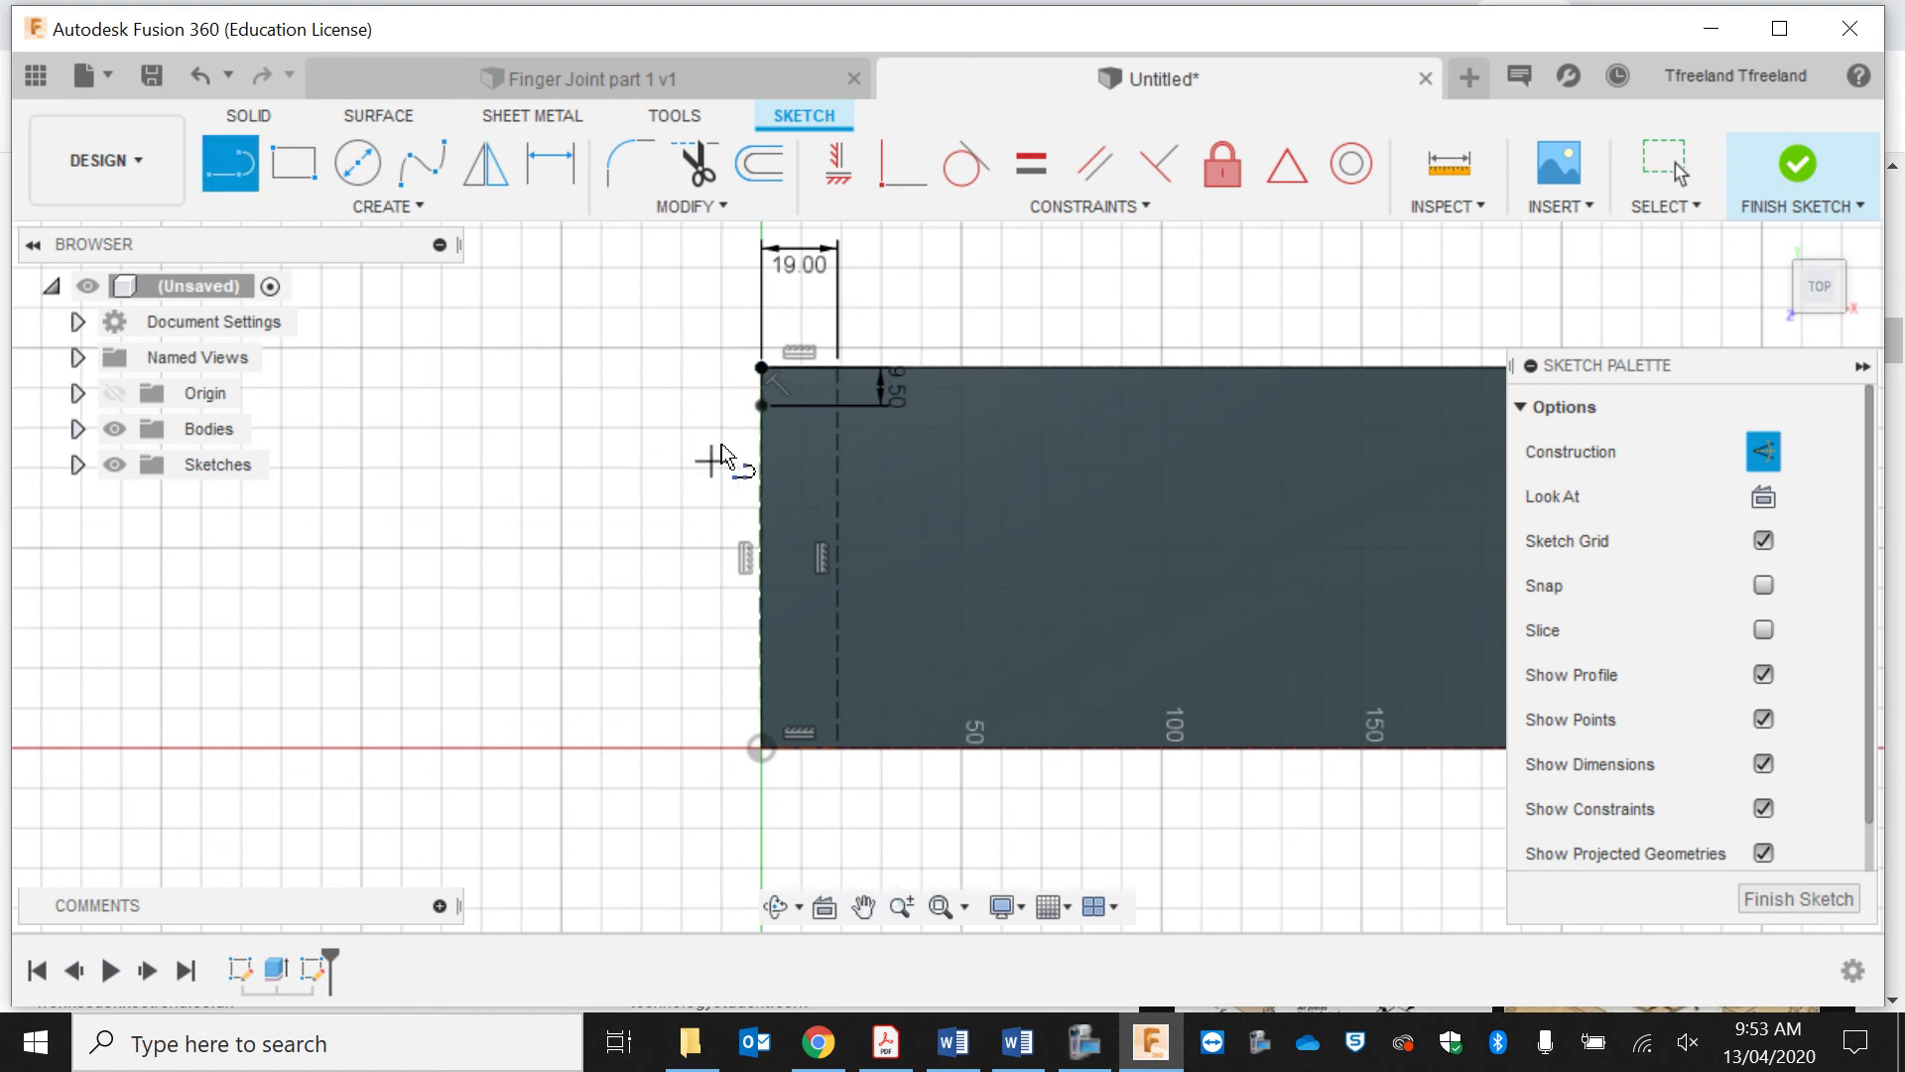
left_click(761, 405)
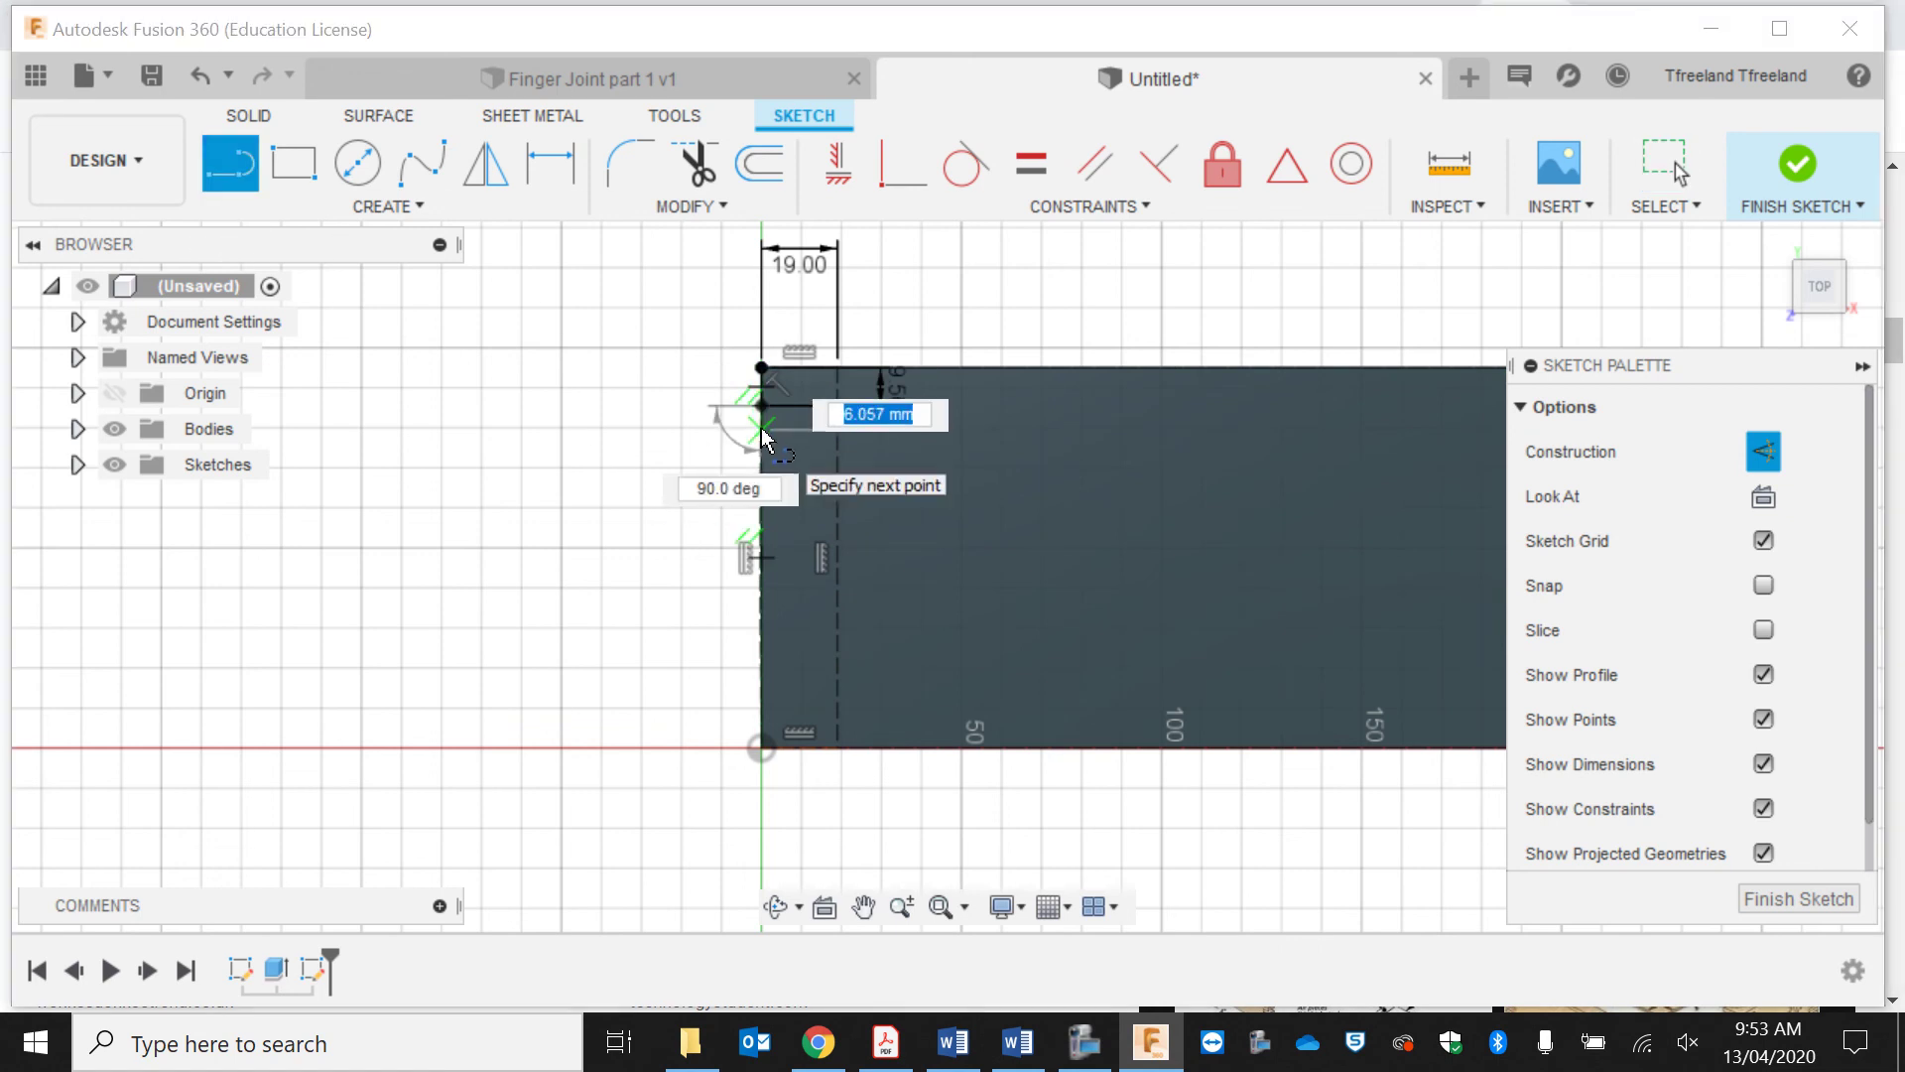
type("9.5")
key("Return")
key("Escape")
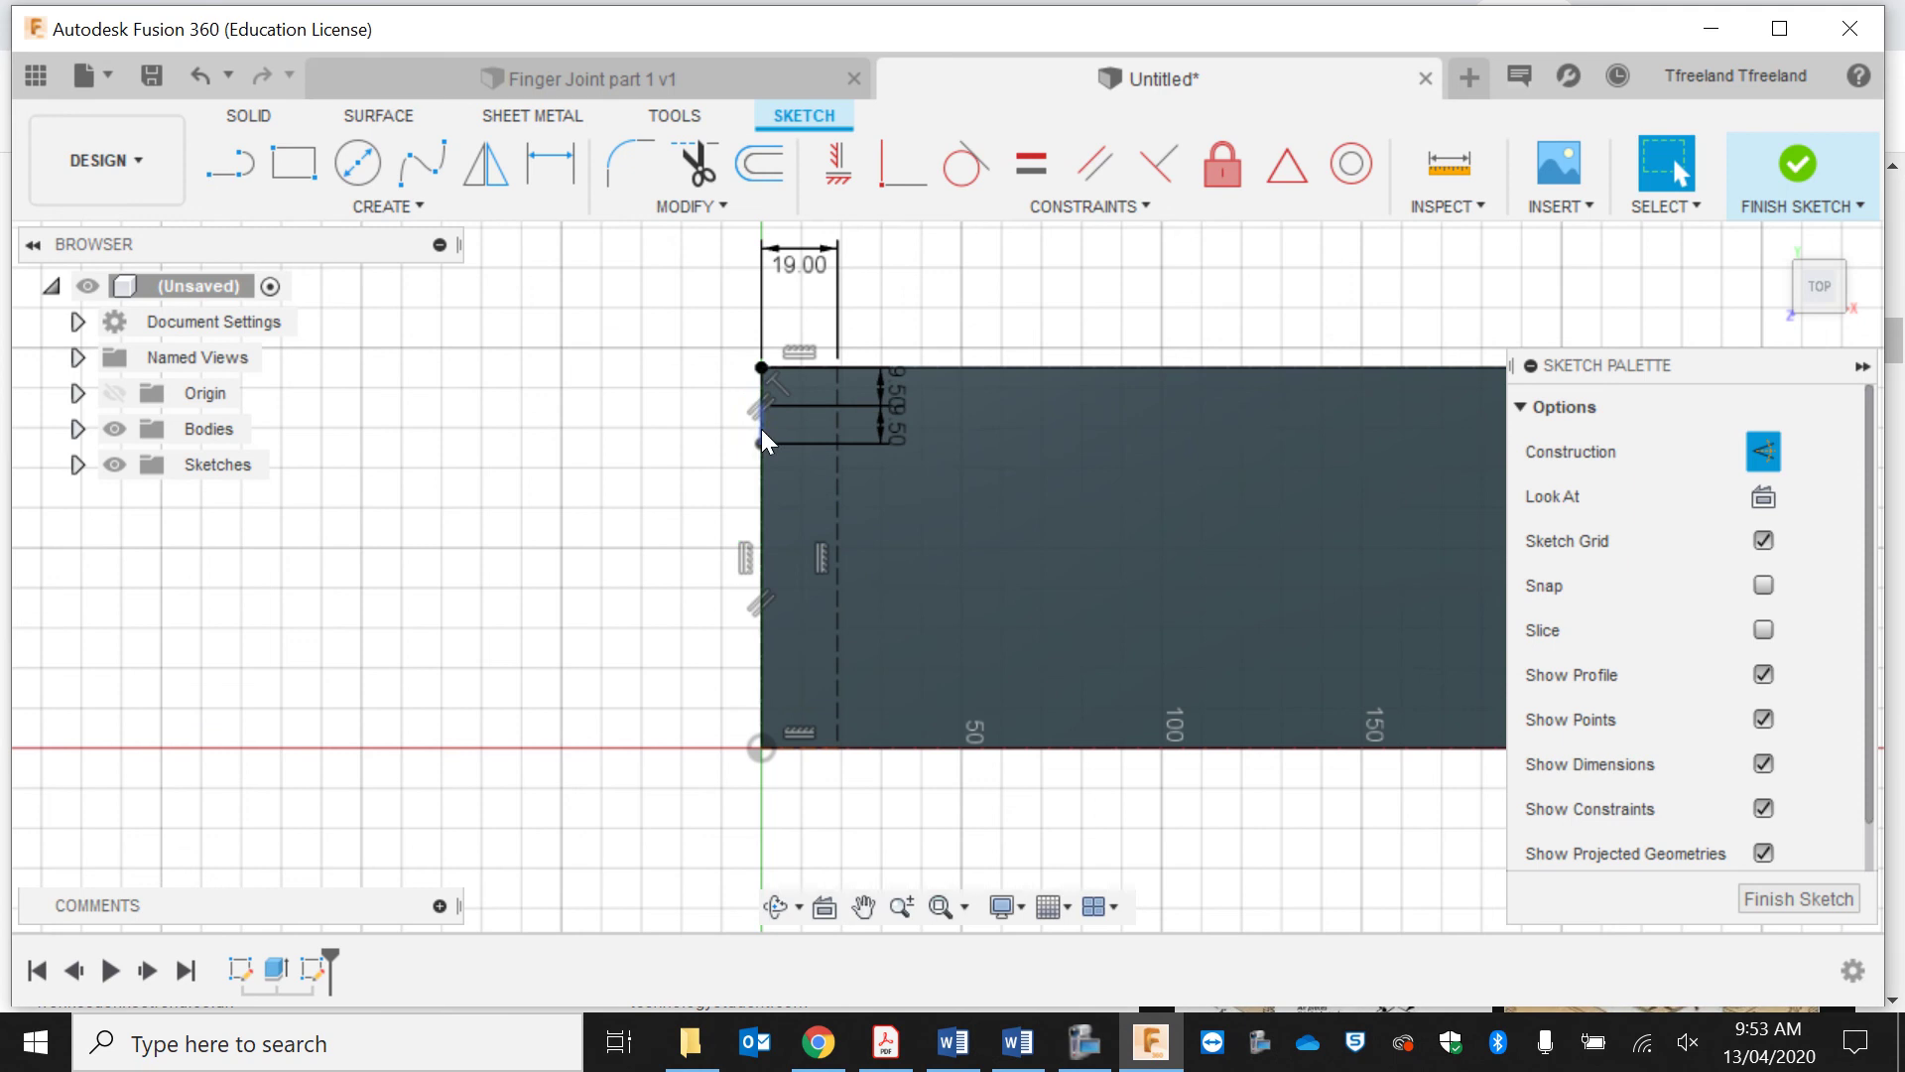
Step: Add a third 9.5 mm construction line down the left edge, continuing from the end of the second one
left_click(234, 166)
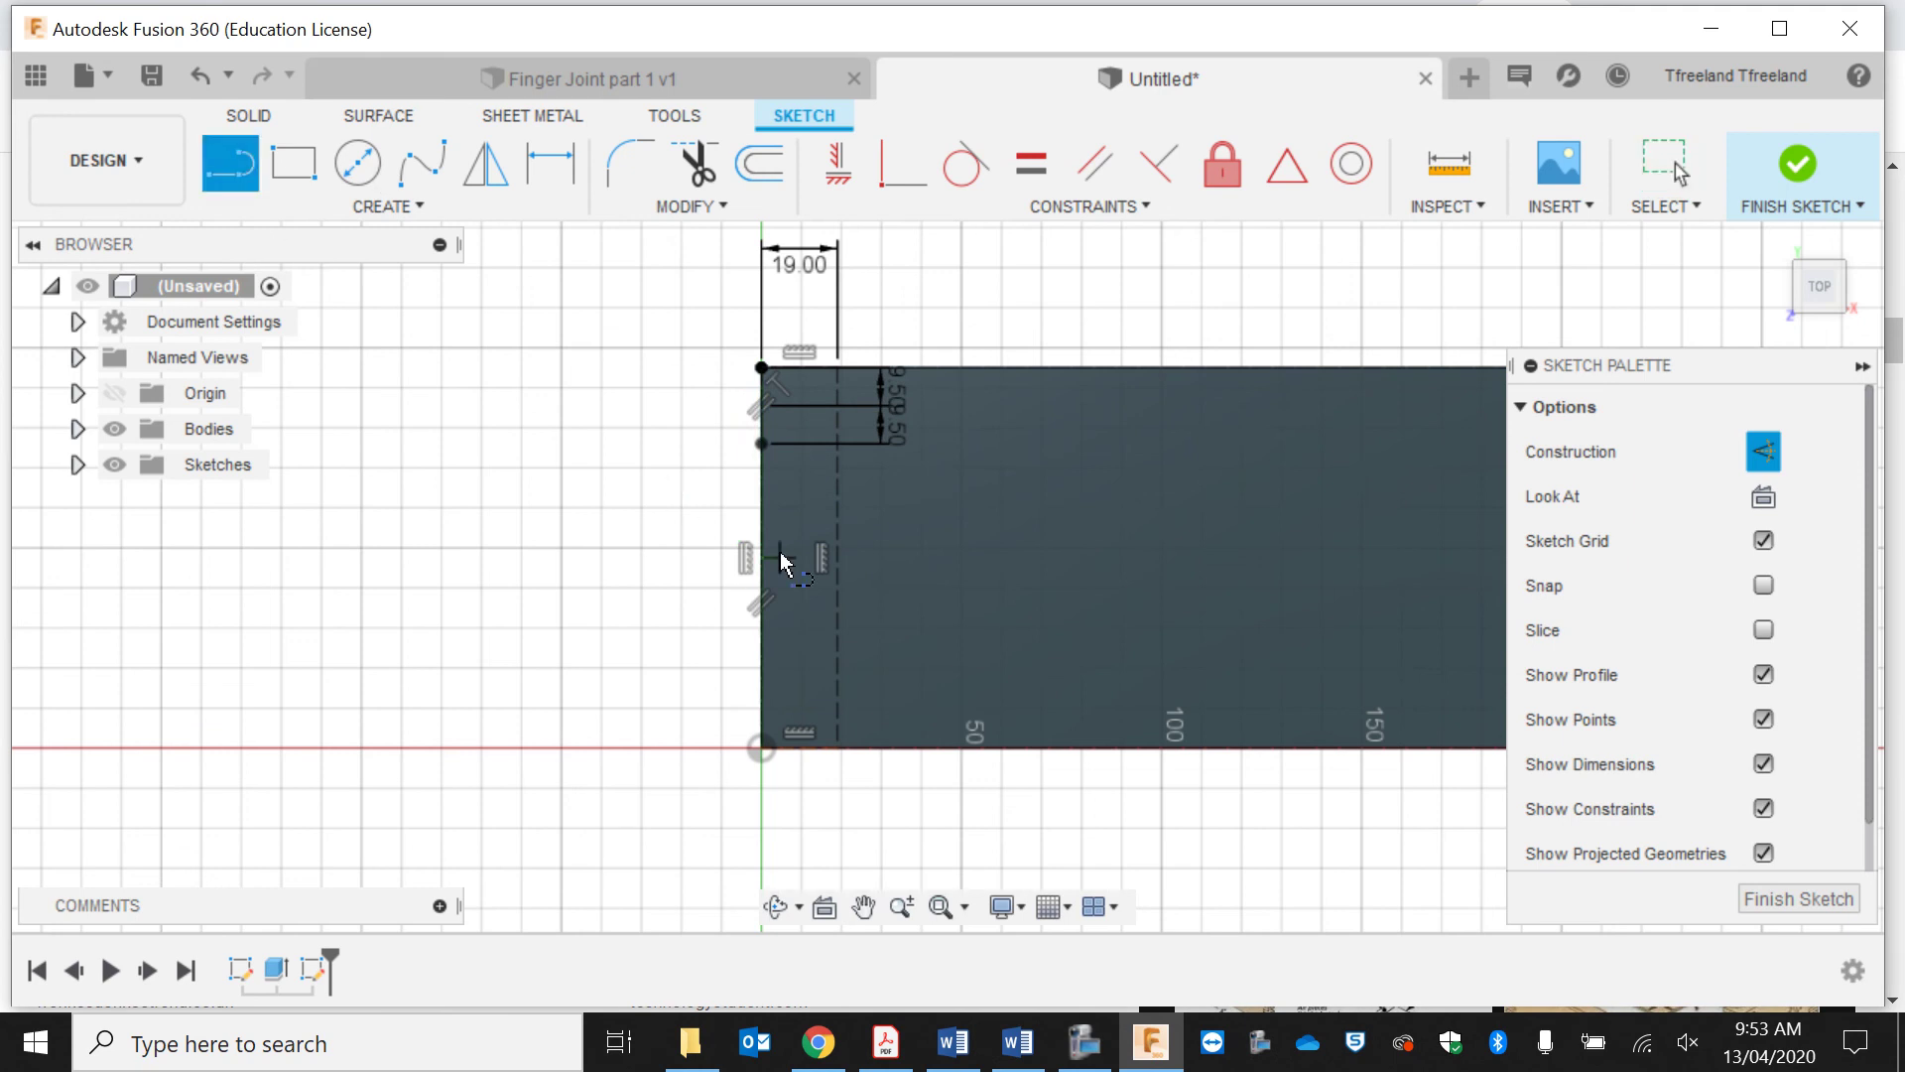
left_click(761, 443)
type("9.5")
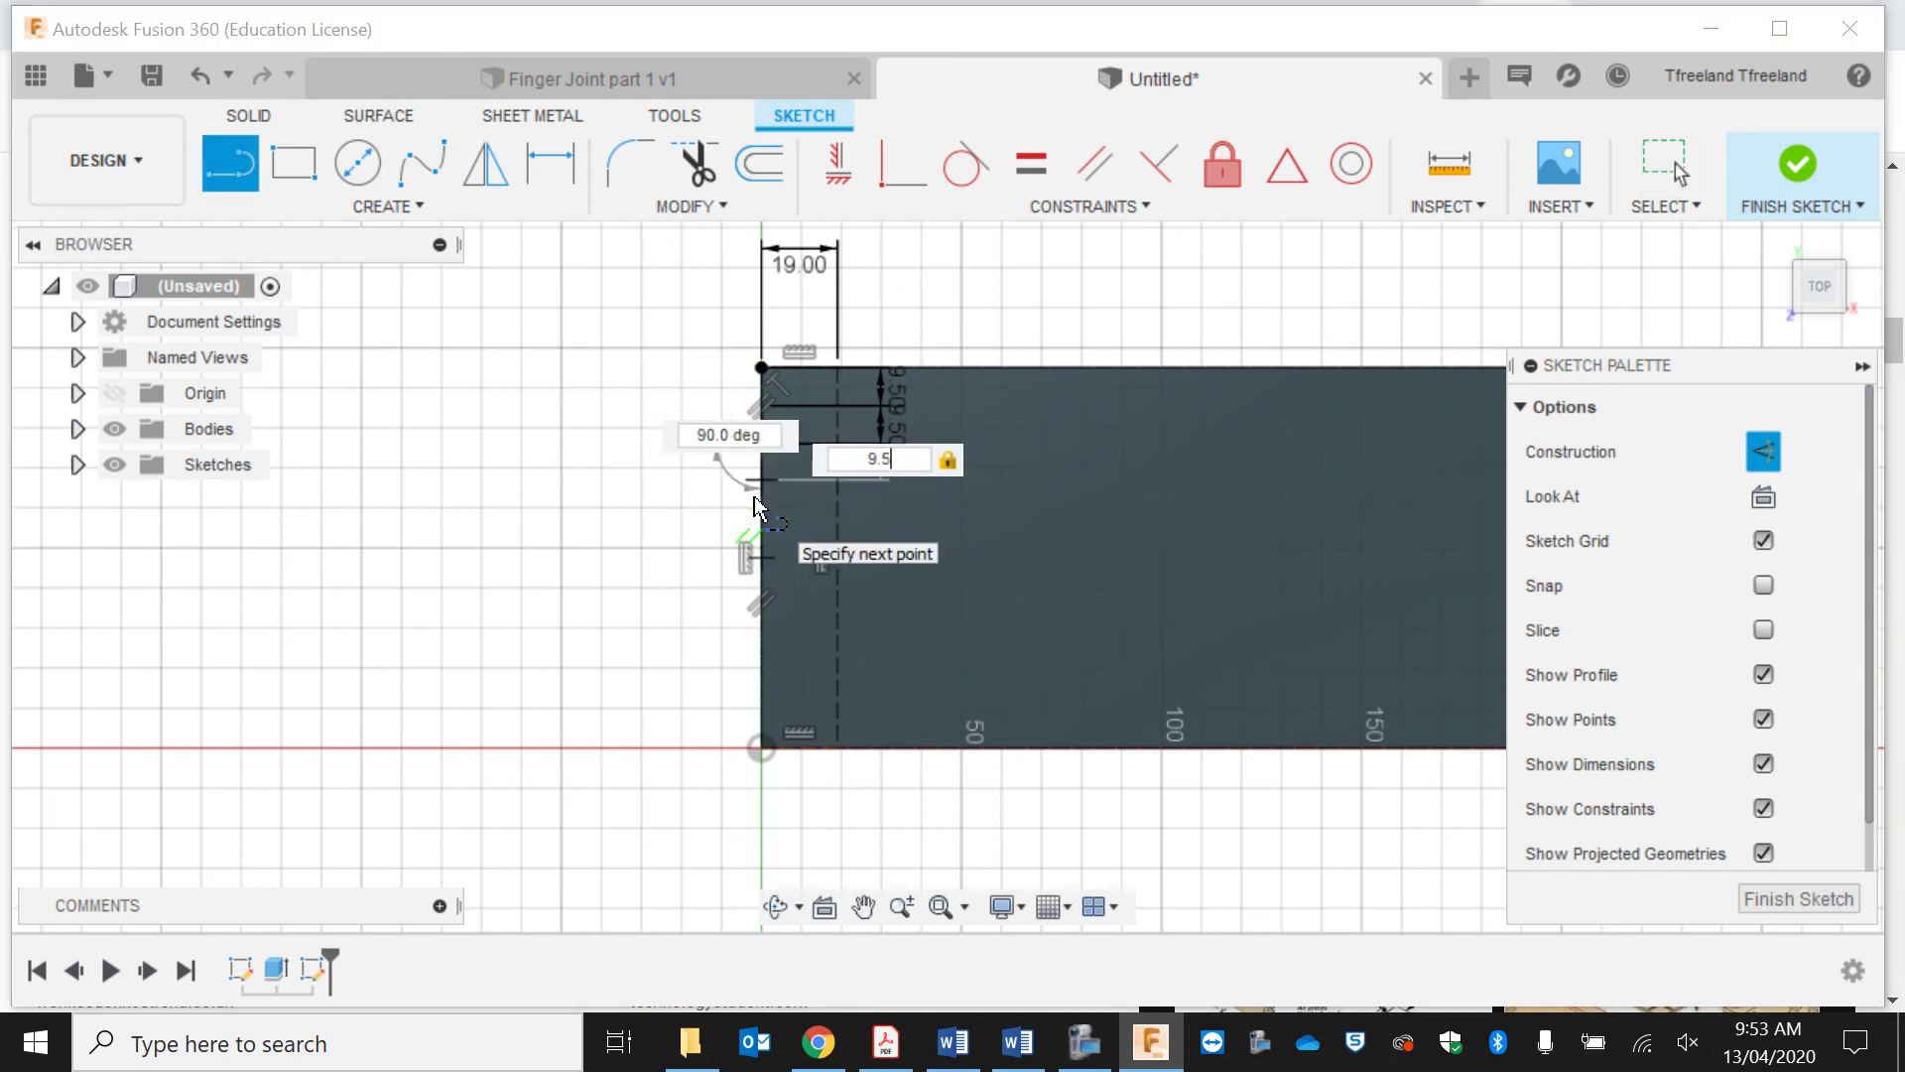
key("Return")
key("Escape")
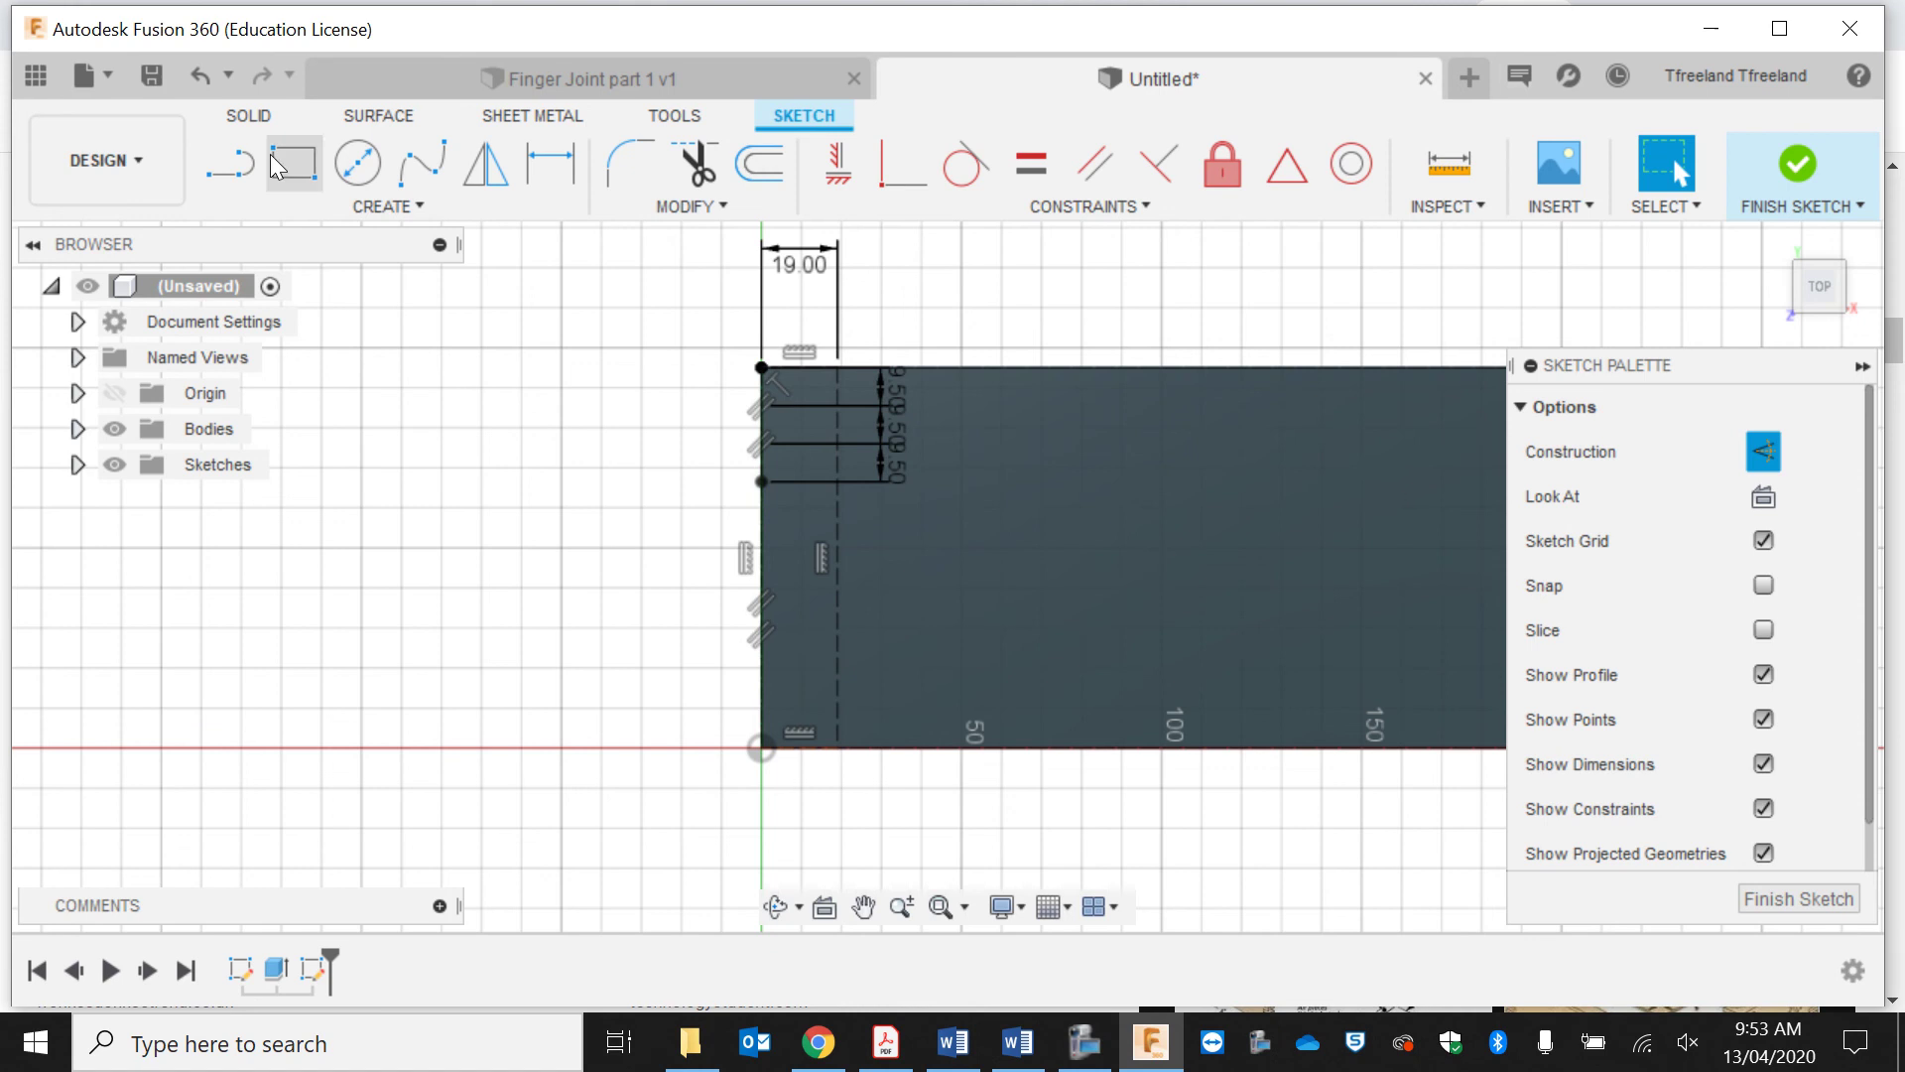
Step: Draw a fourth 9.5 mm construction line down the board's left edge, continuing from the end of the third one
key("l")
left_click(761, 481)
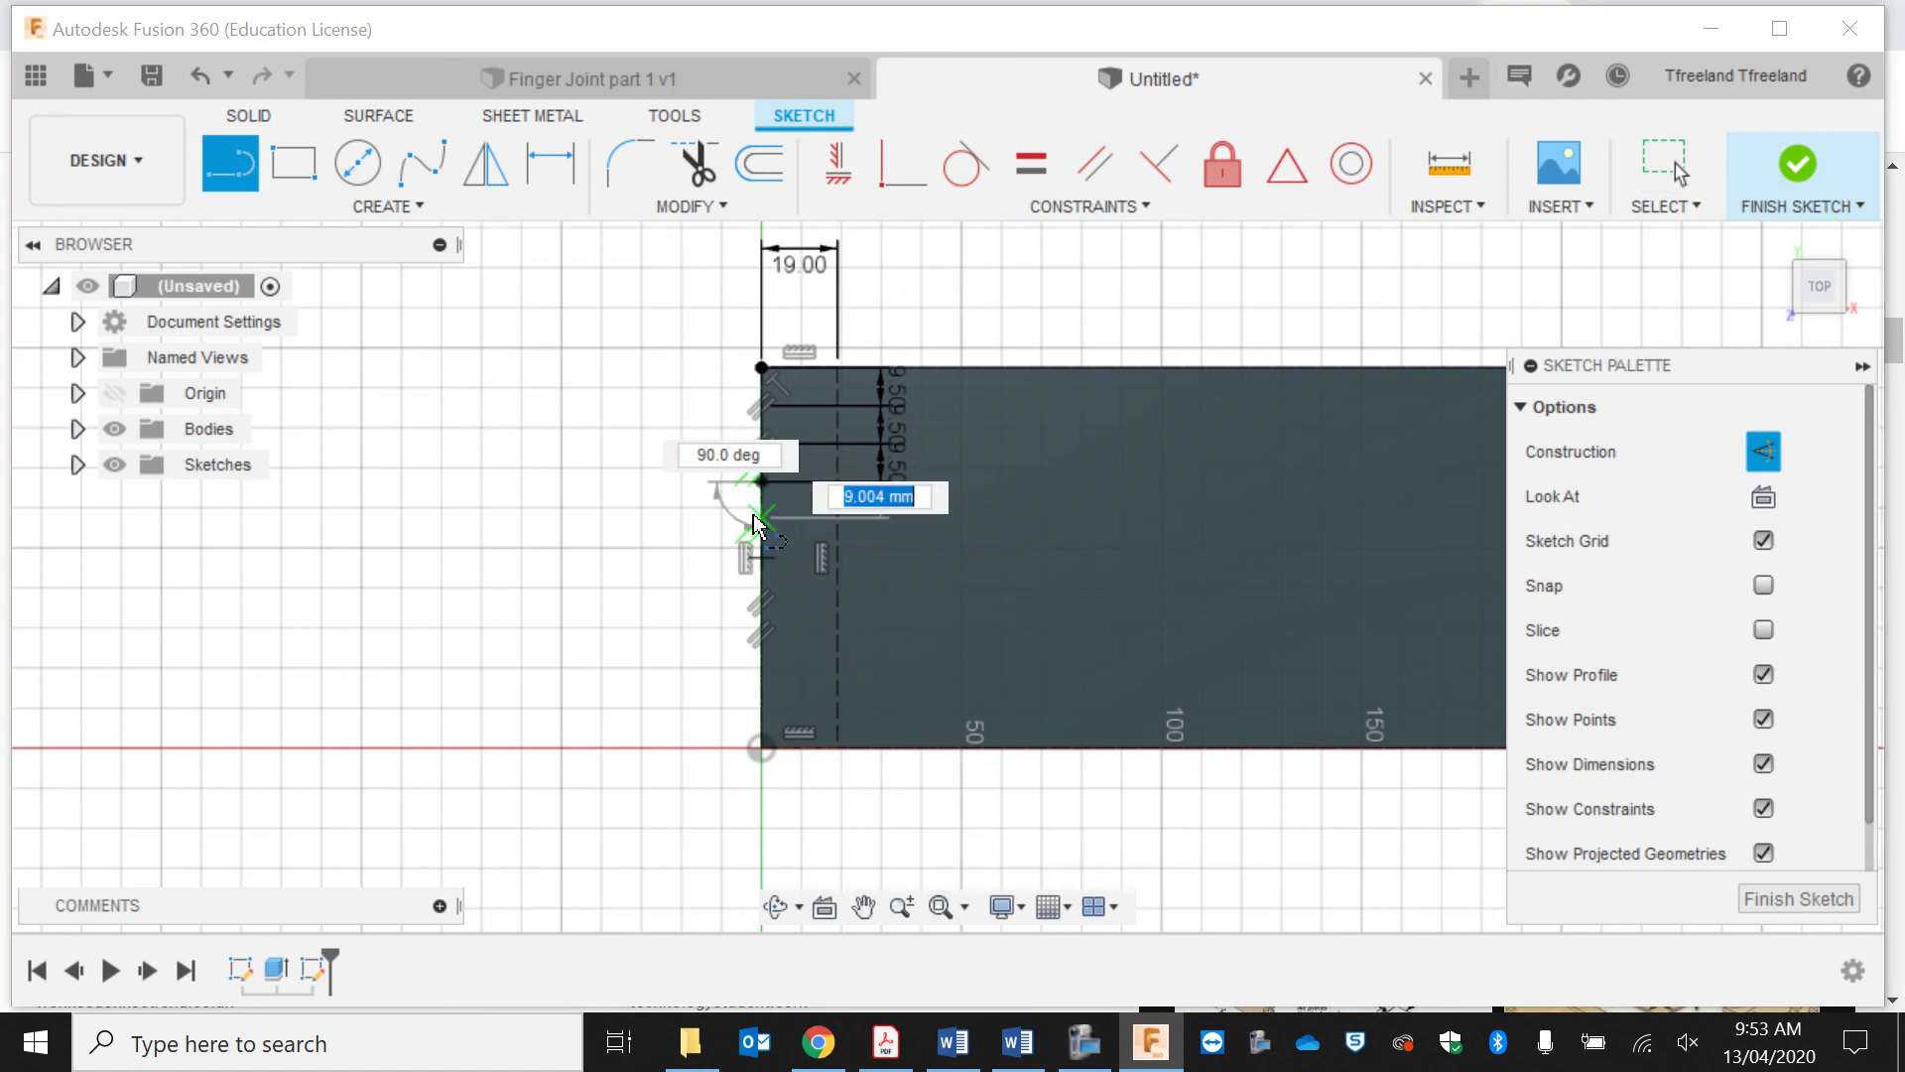
type("9.5")
key("Return")
key("Escape")
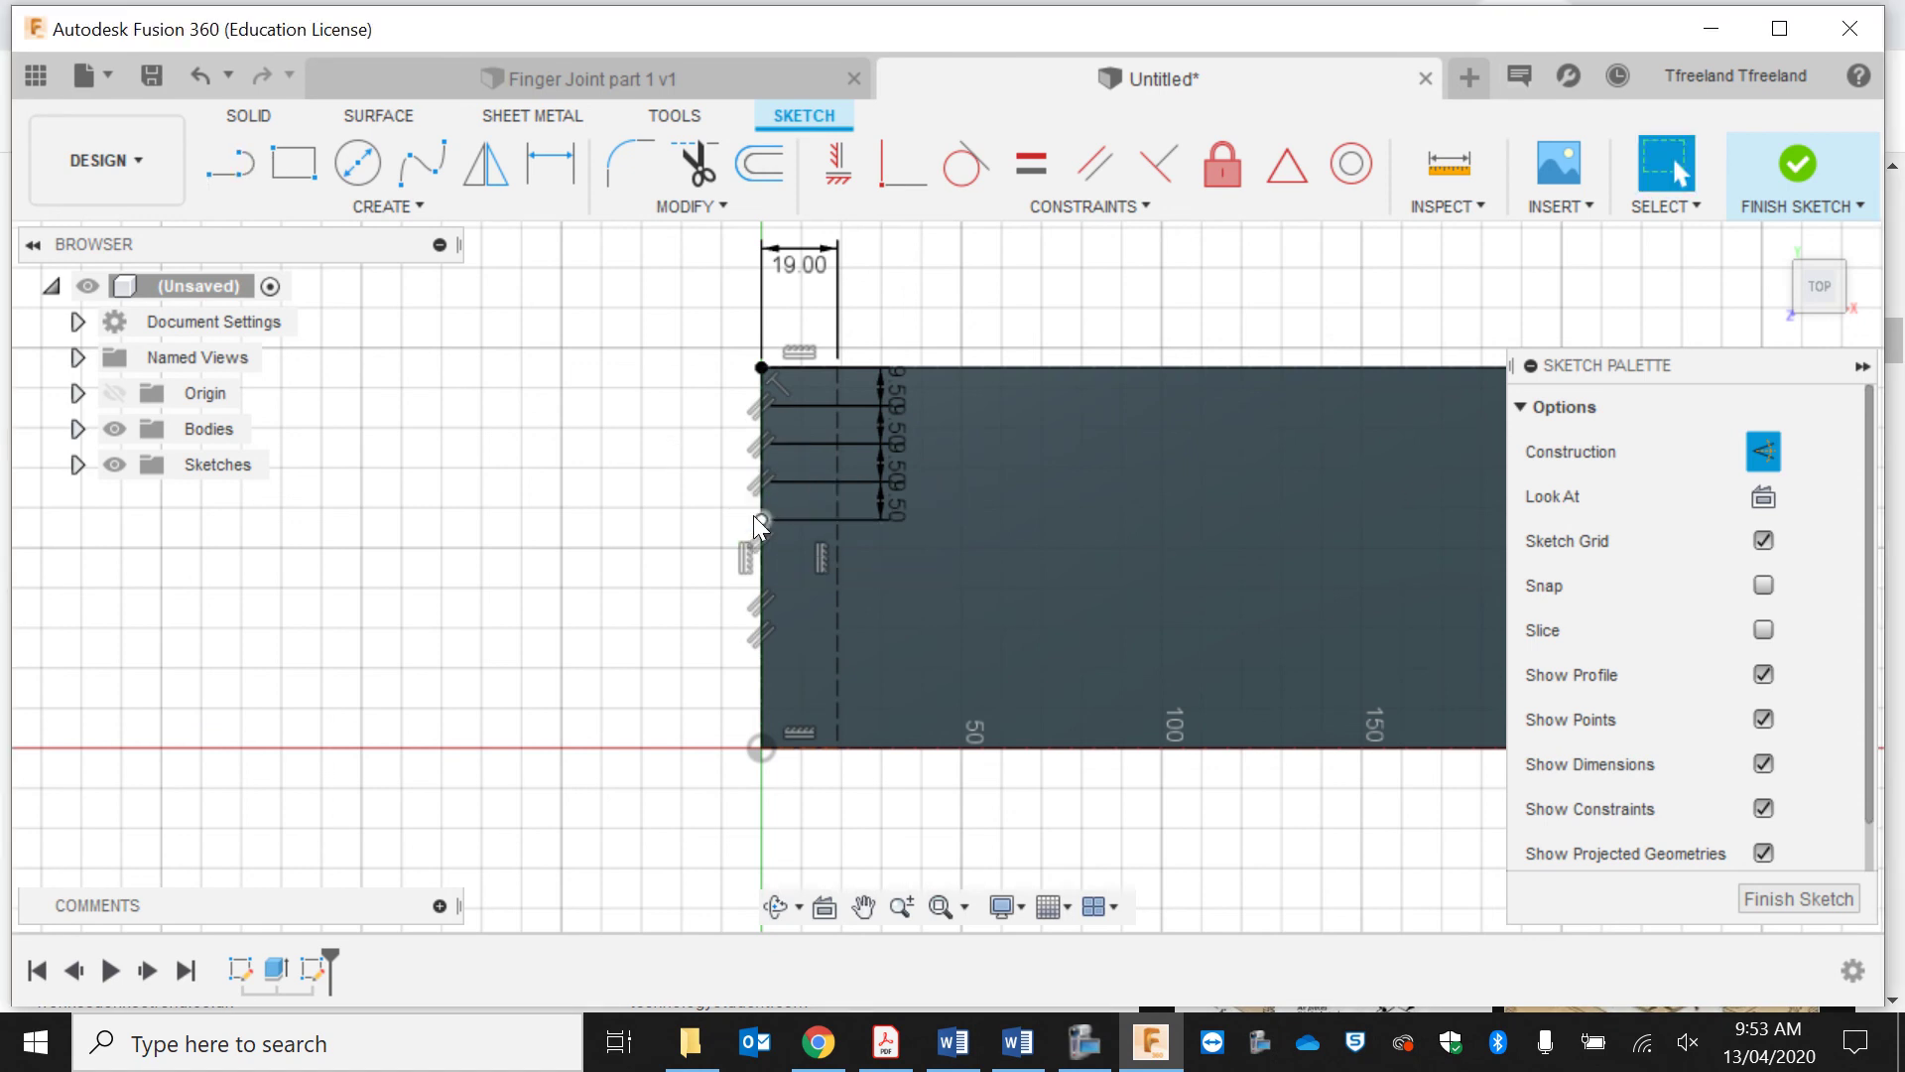
left_click(230, 164)
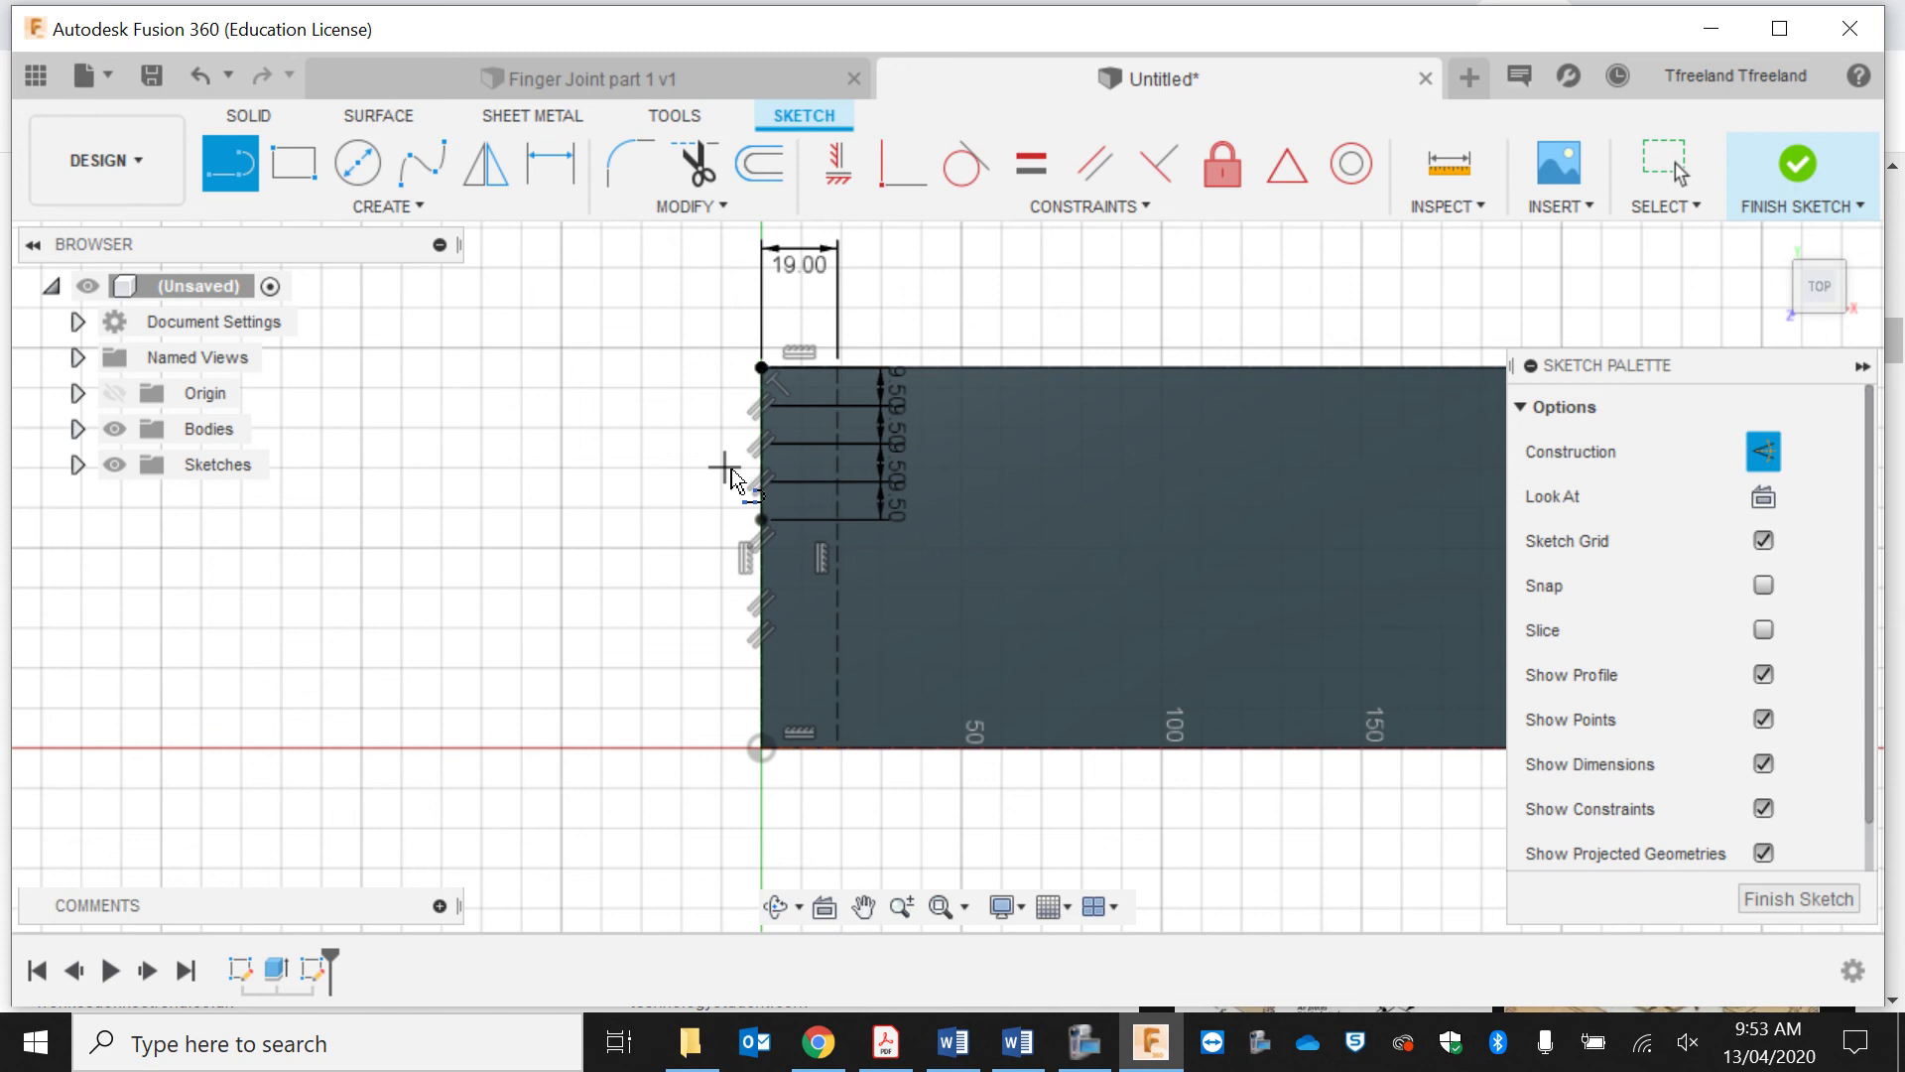
left_click(761, 518)
key("Escape")
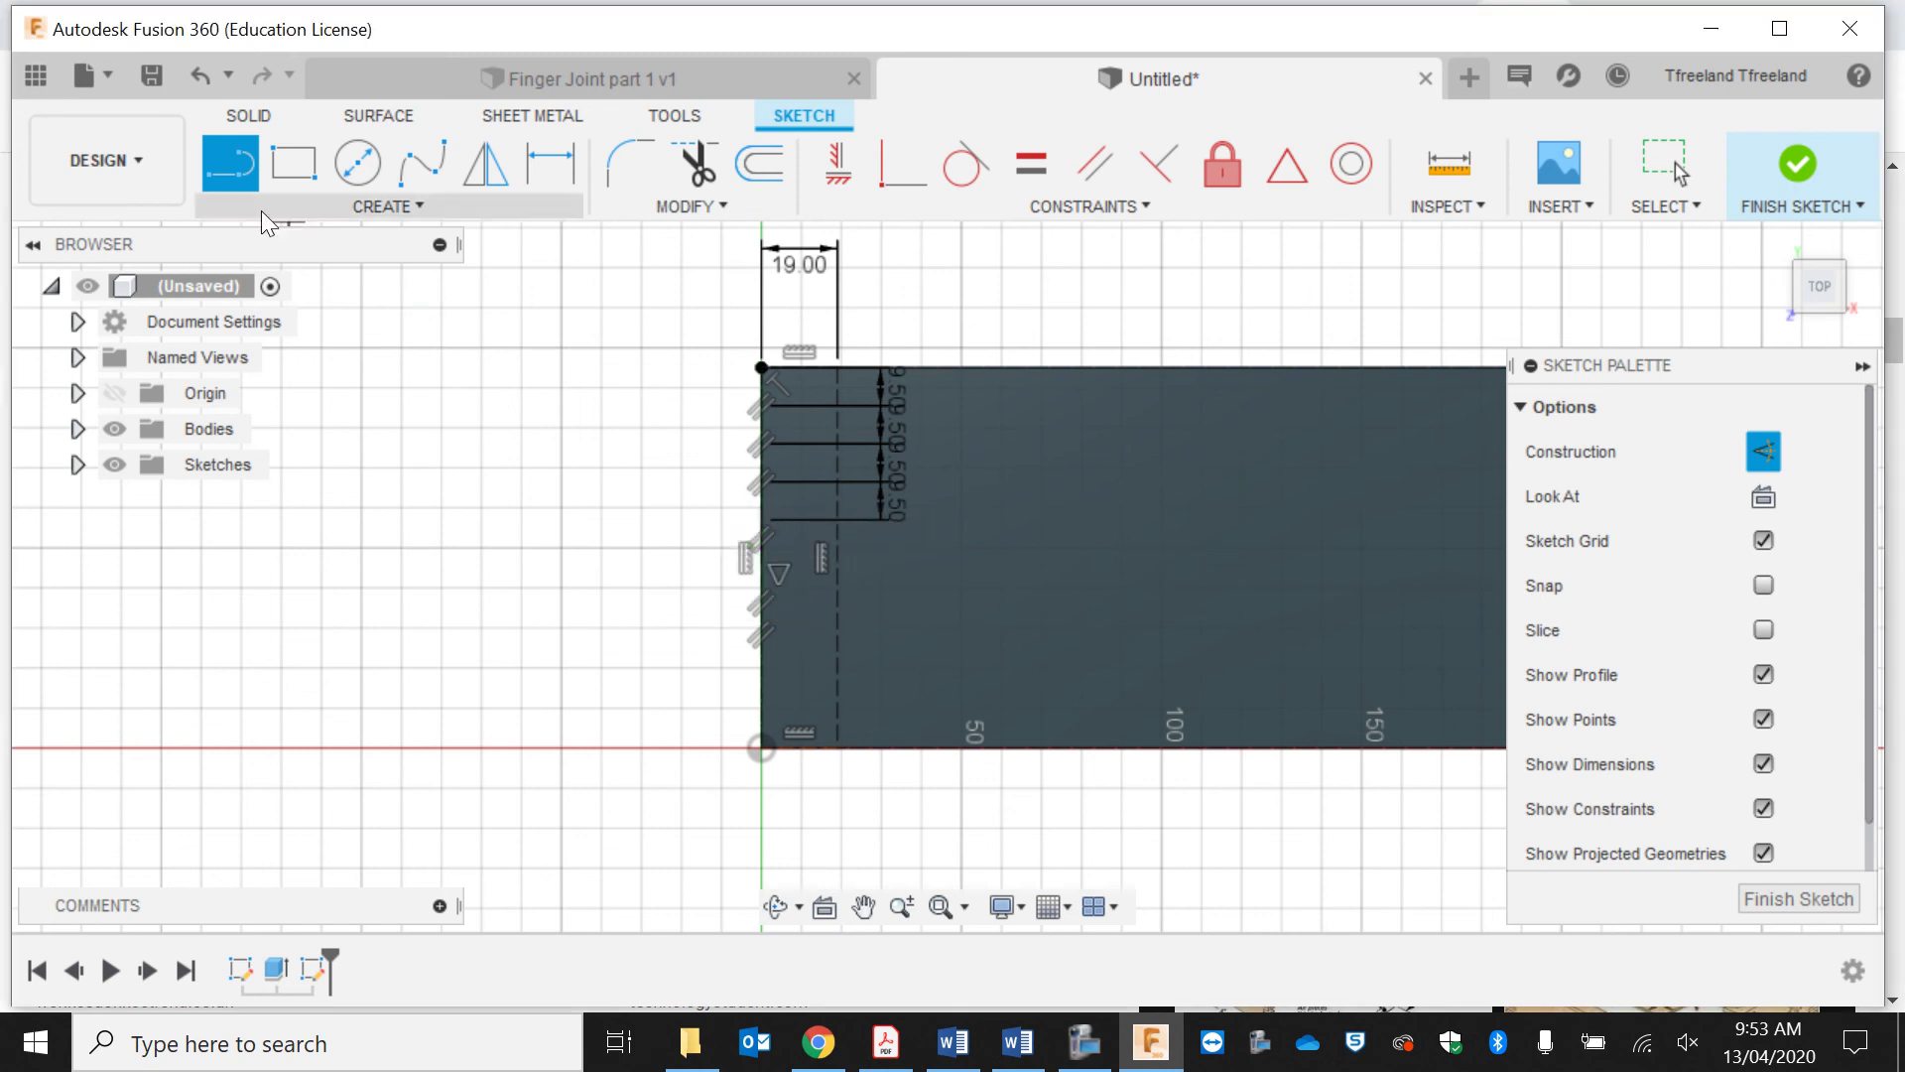
left_click(761, 562)
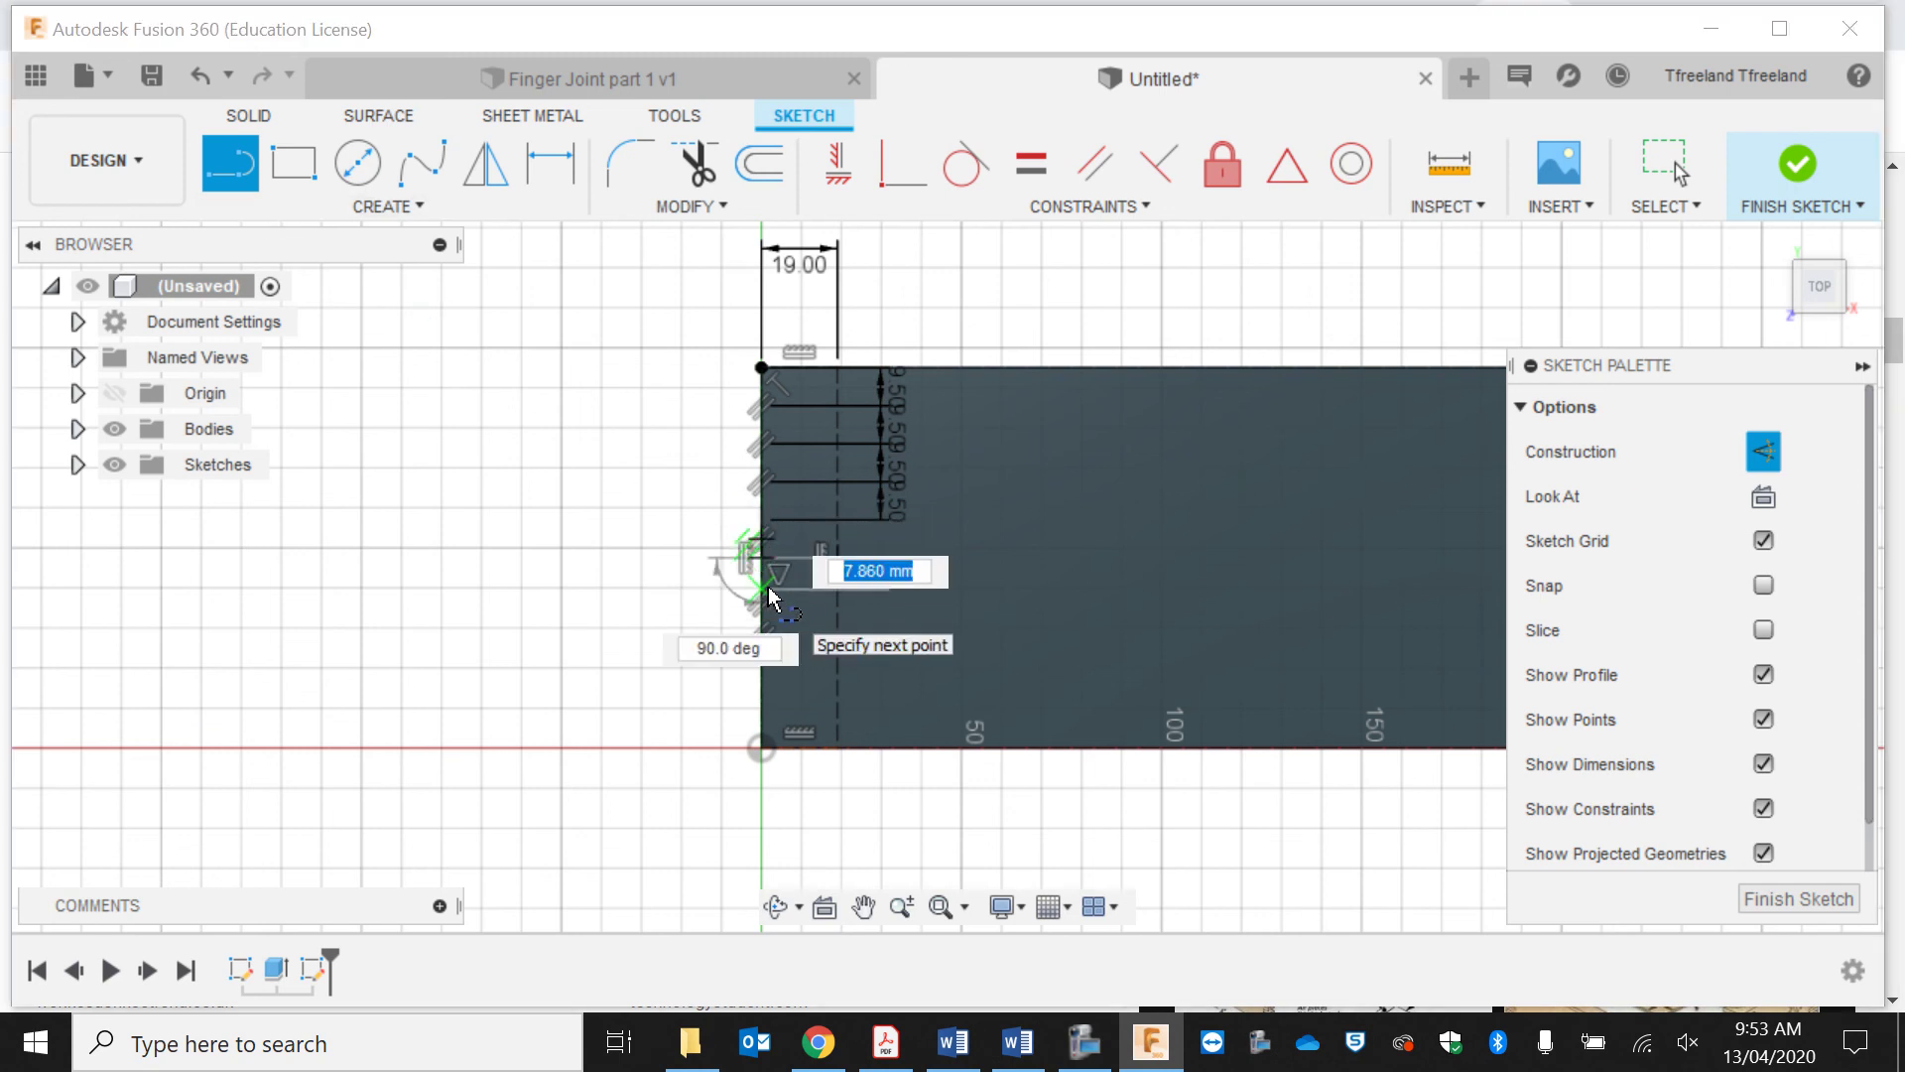
type("9.5")
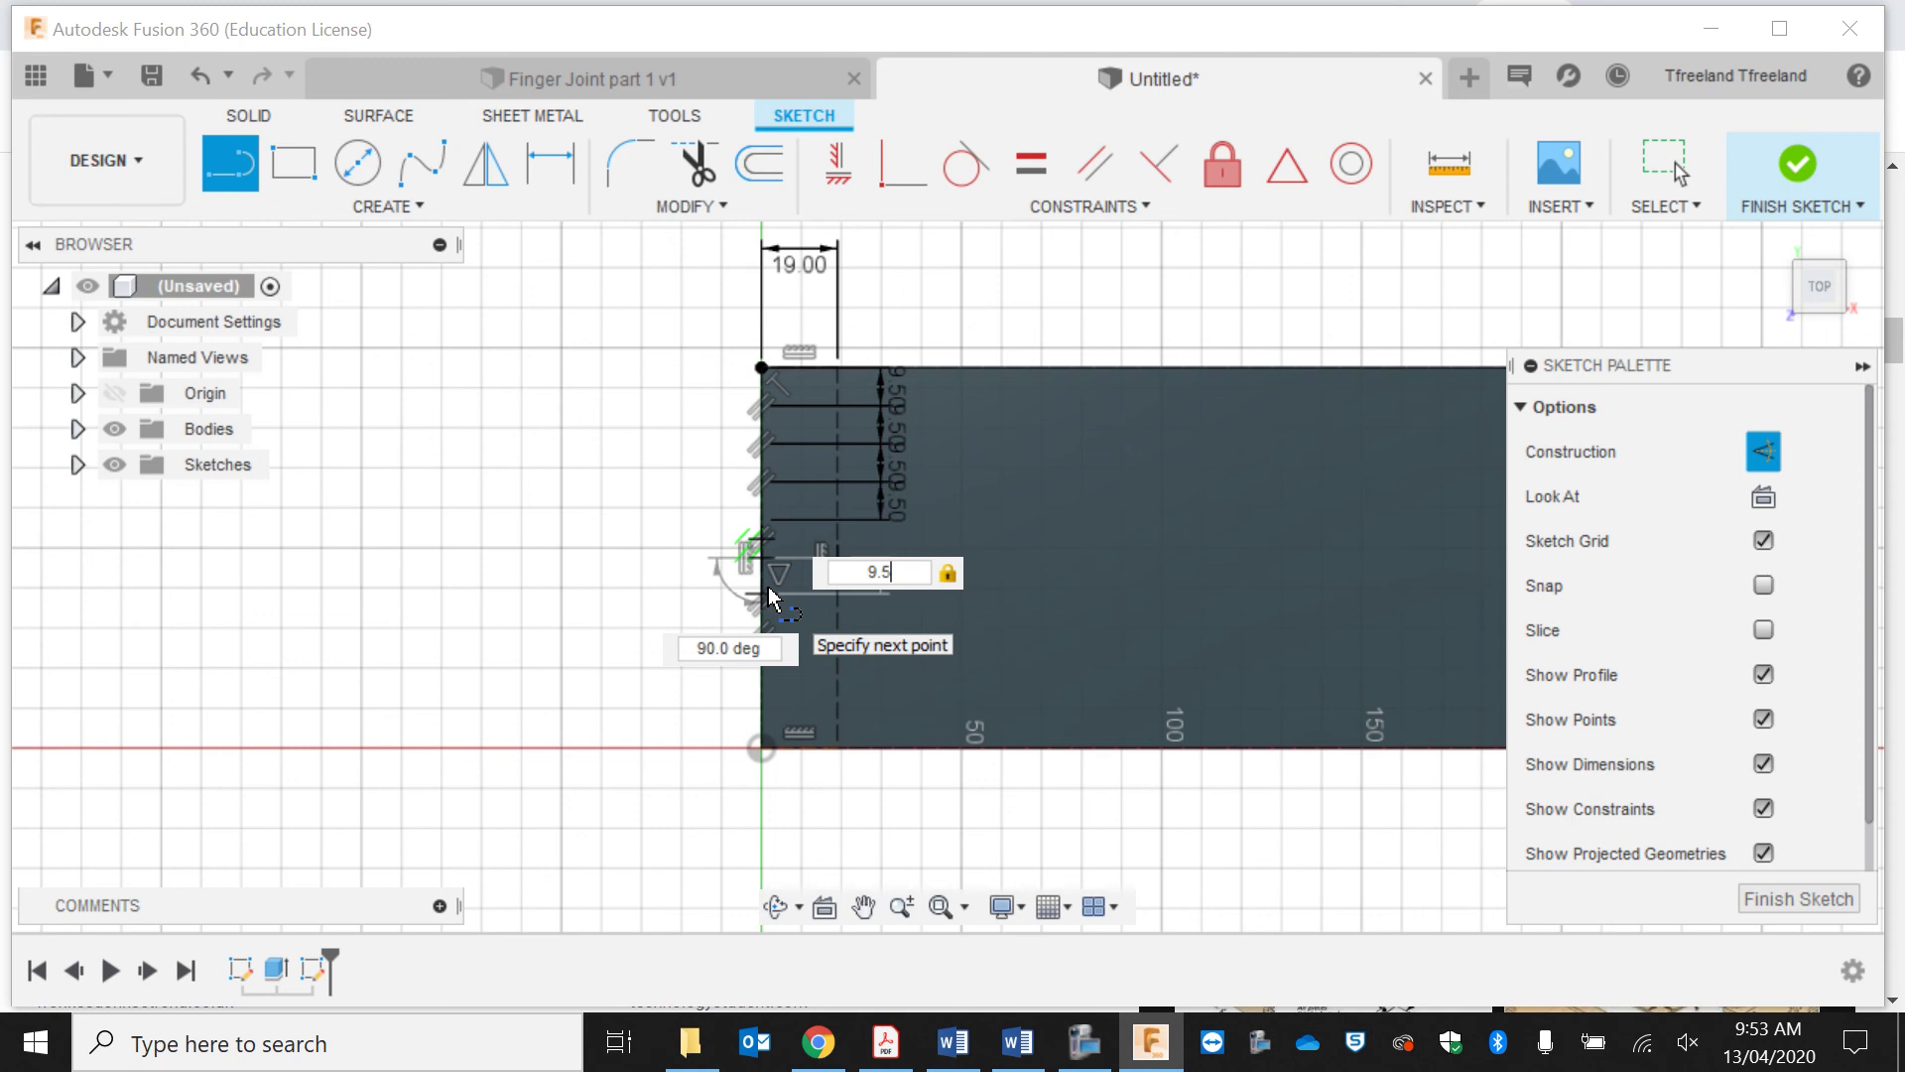
key("Return")
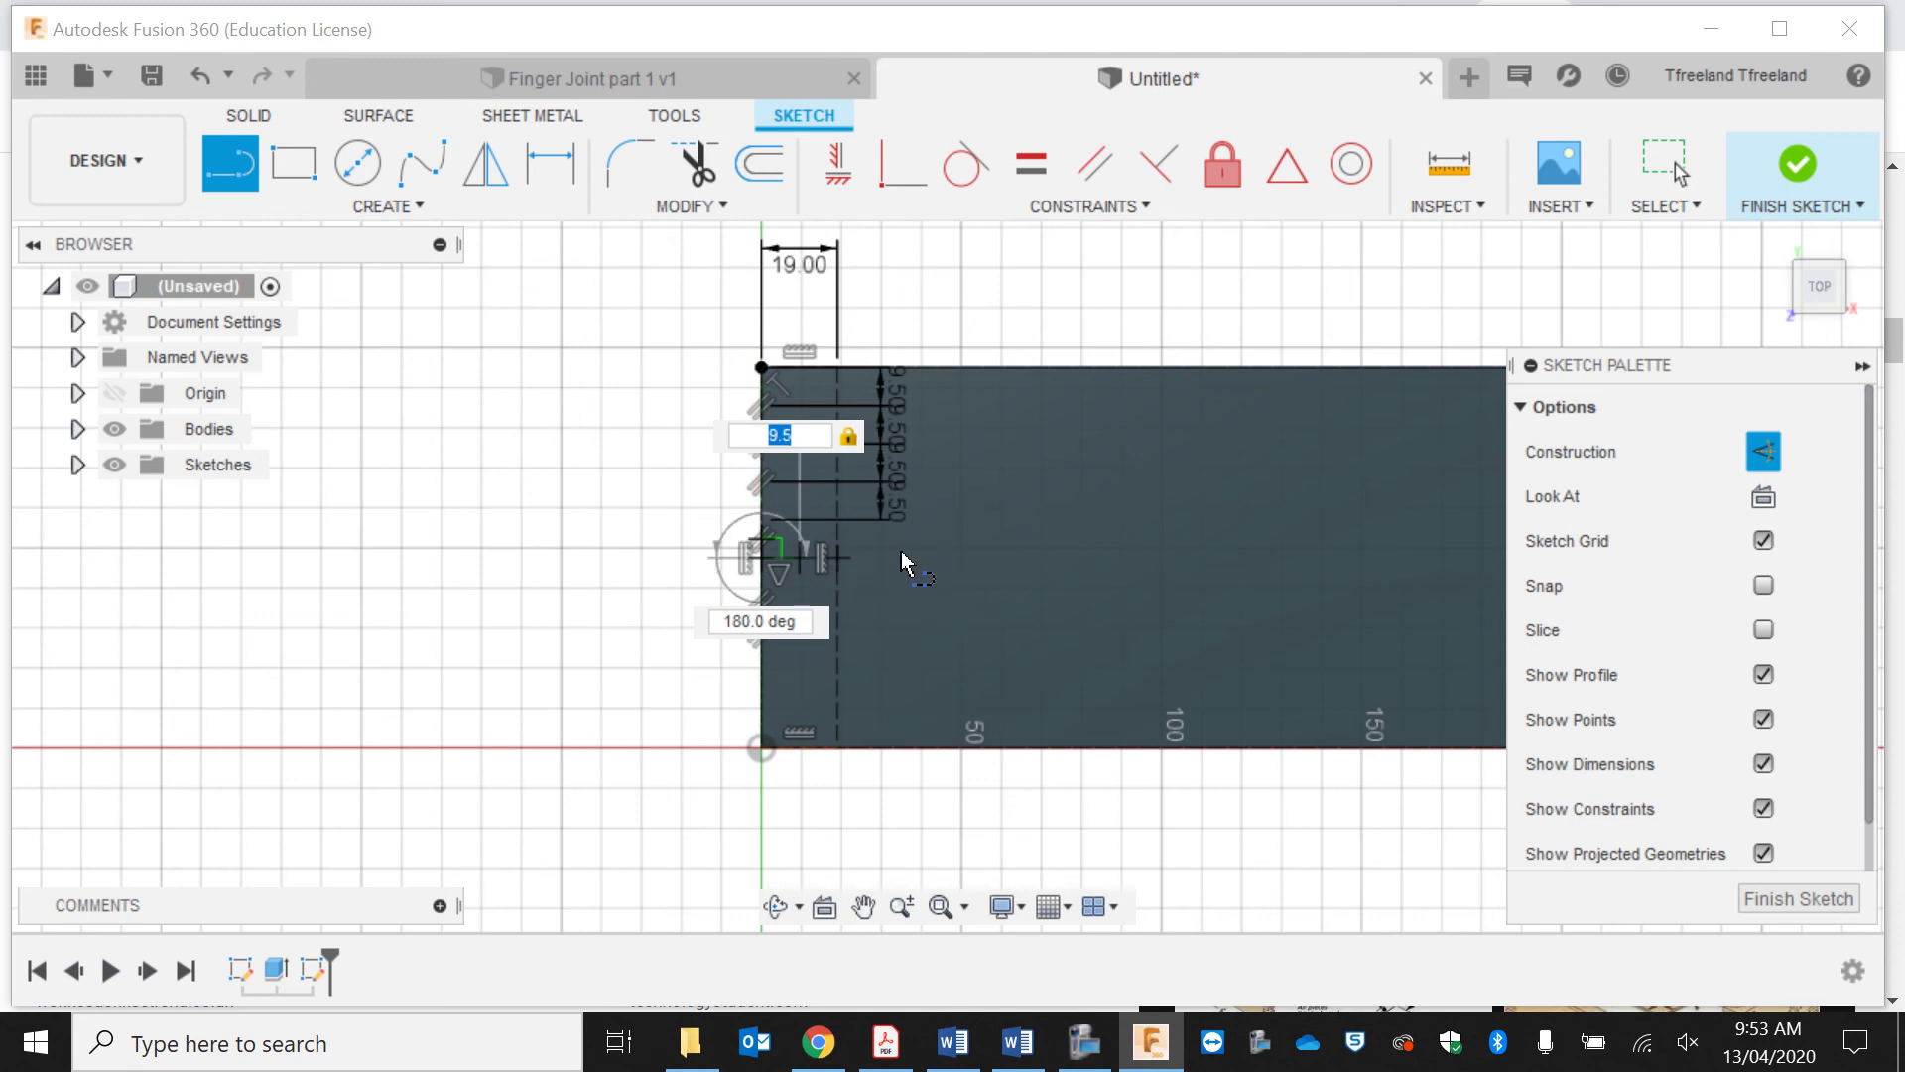
key("Escape")
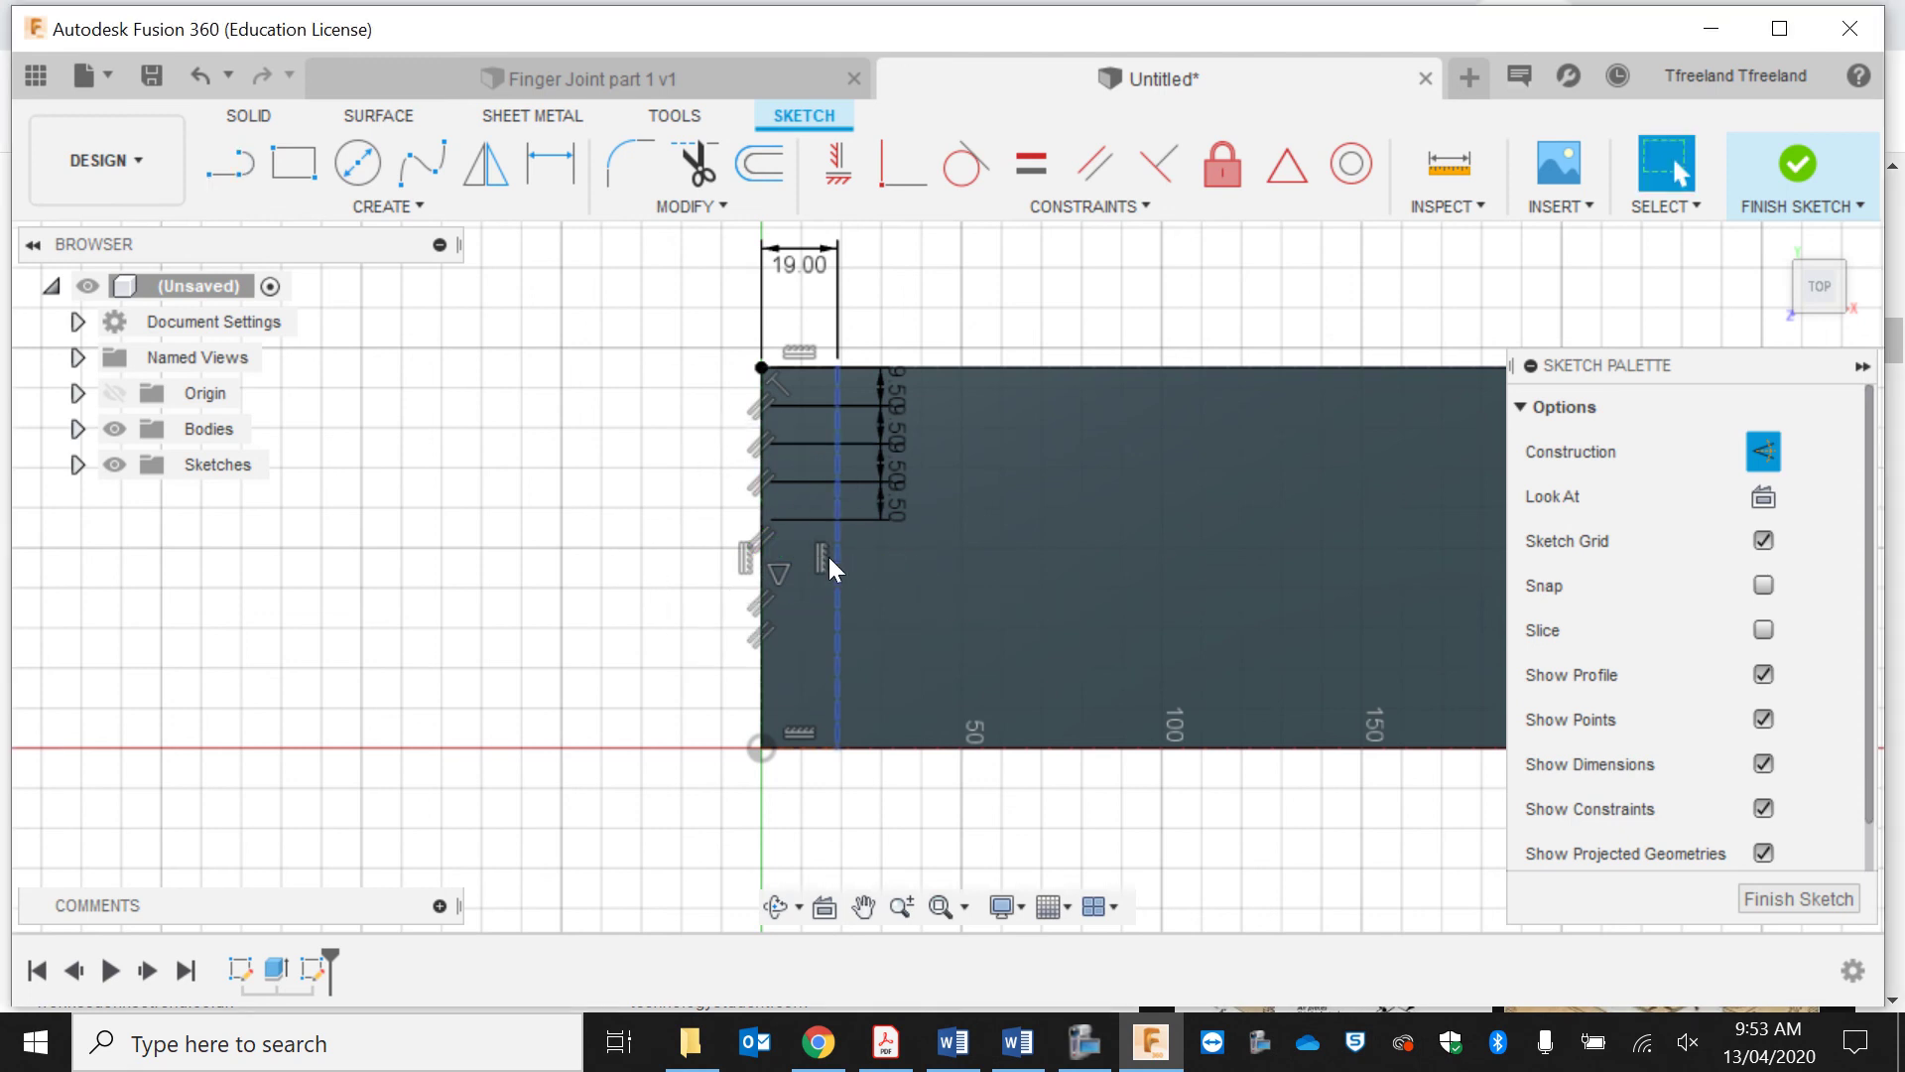
Step: Draw two consecutive 9.5 mm construction lines down the board's left edge, starting from the edge's midpoint
left_click(230, 164)
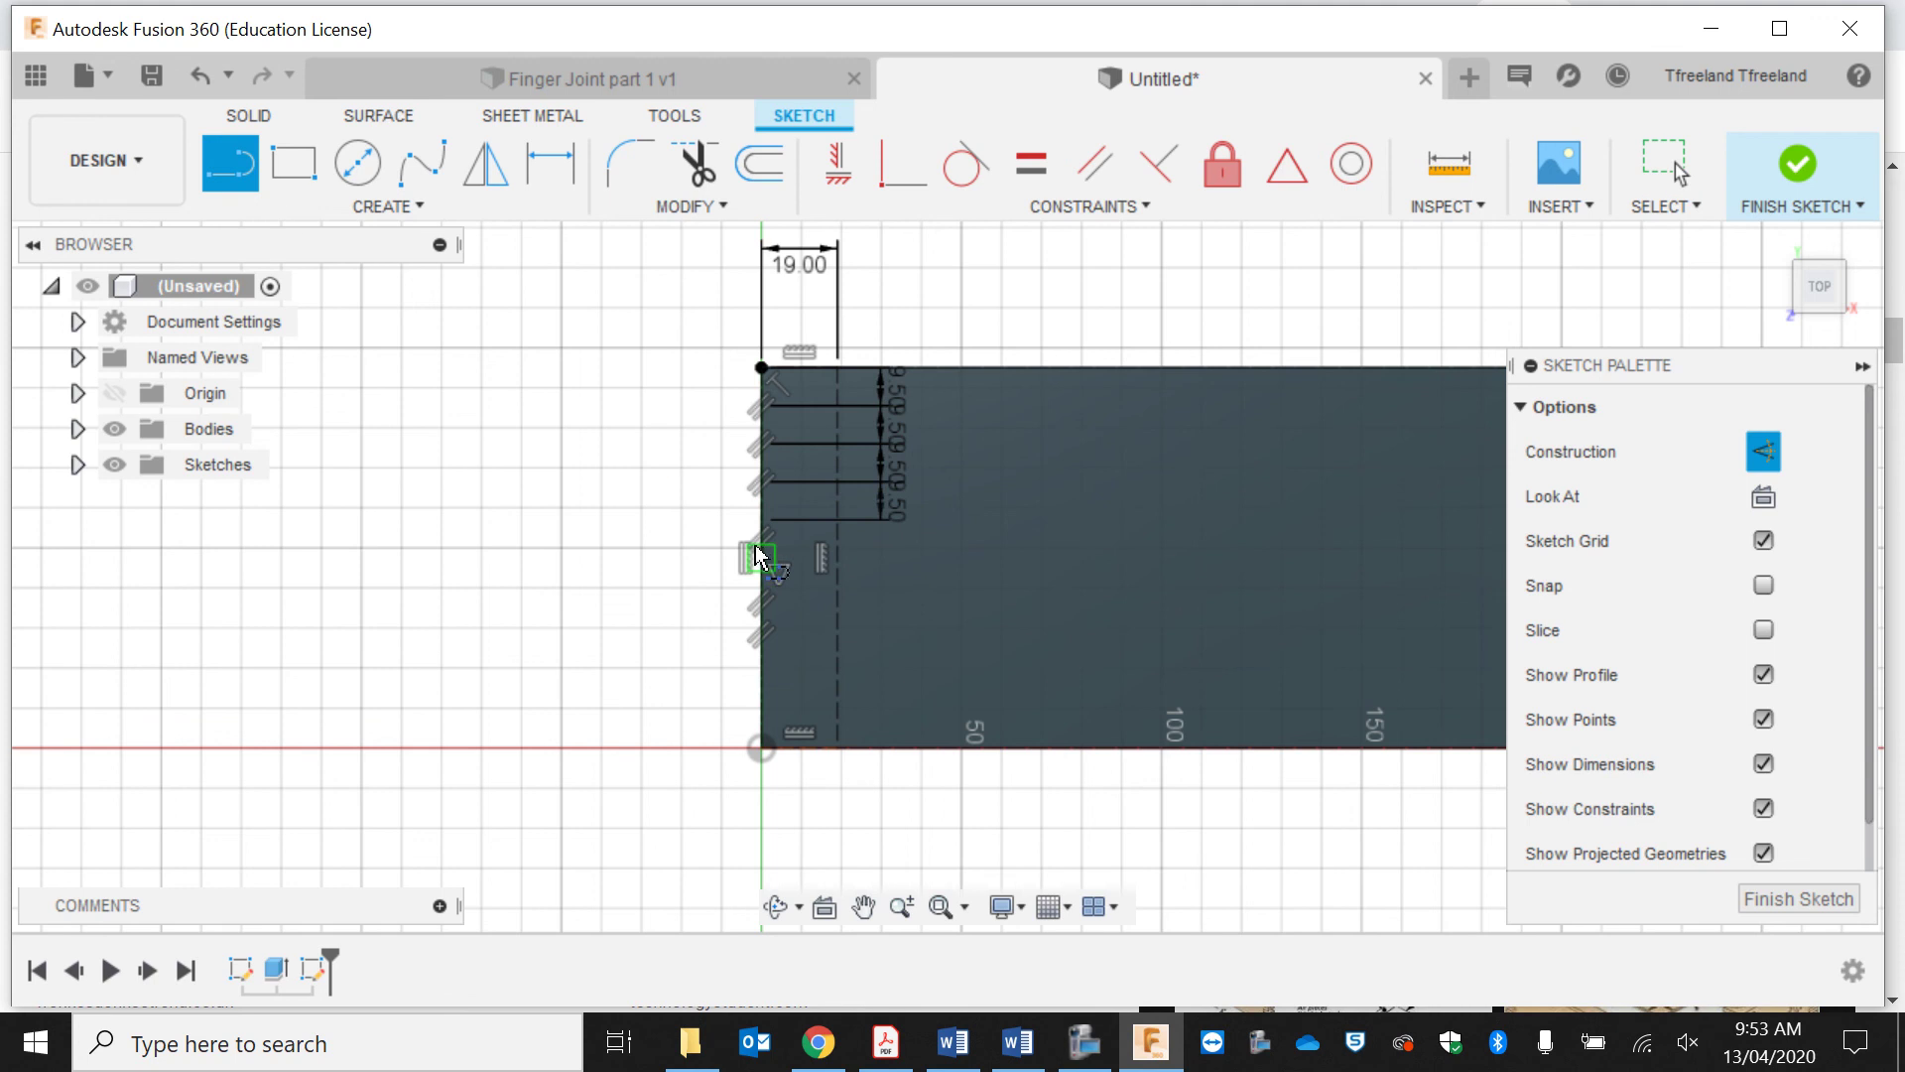
left_click(761, 537)
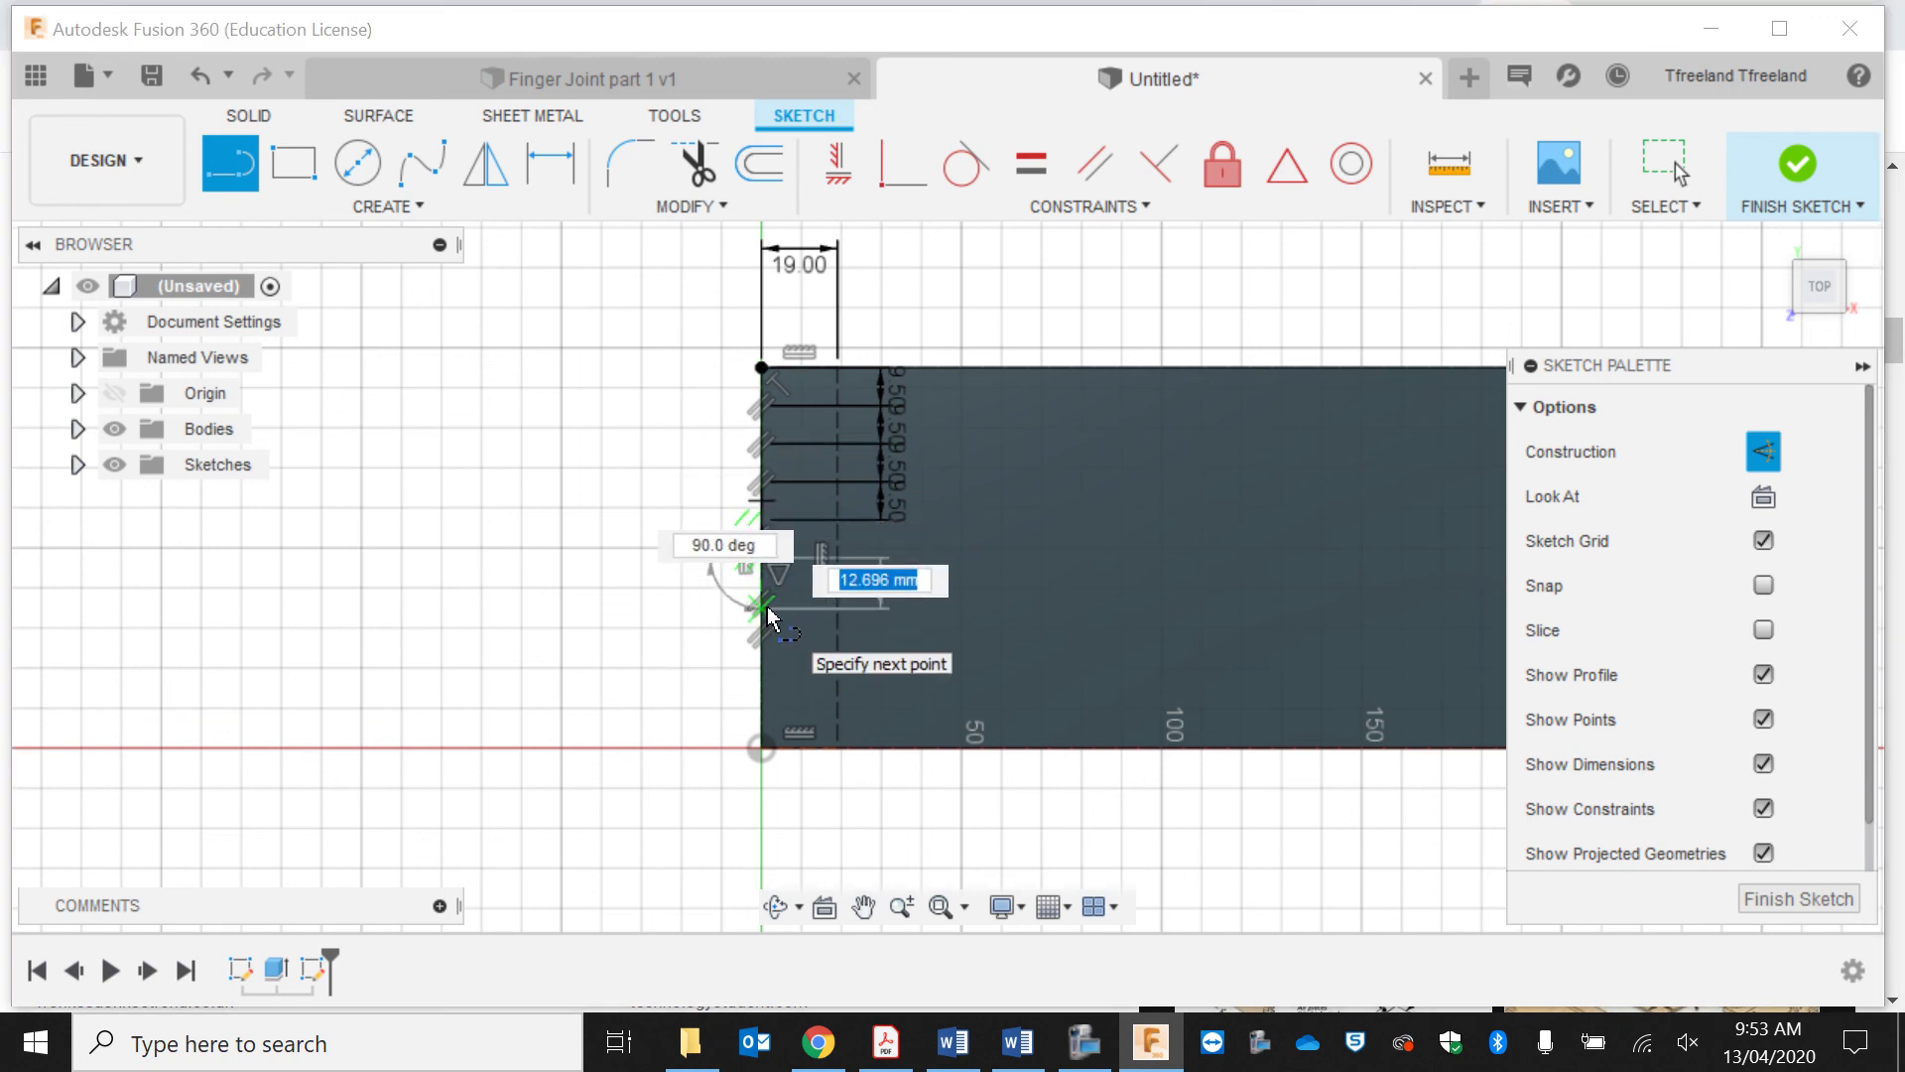
type("9.5")
key("Return")
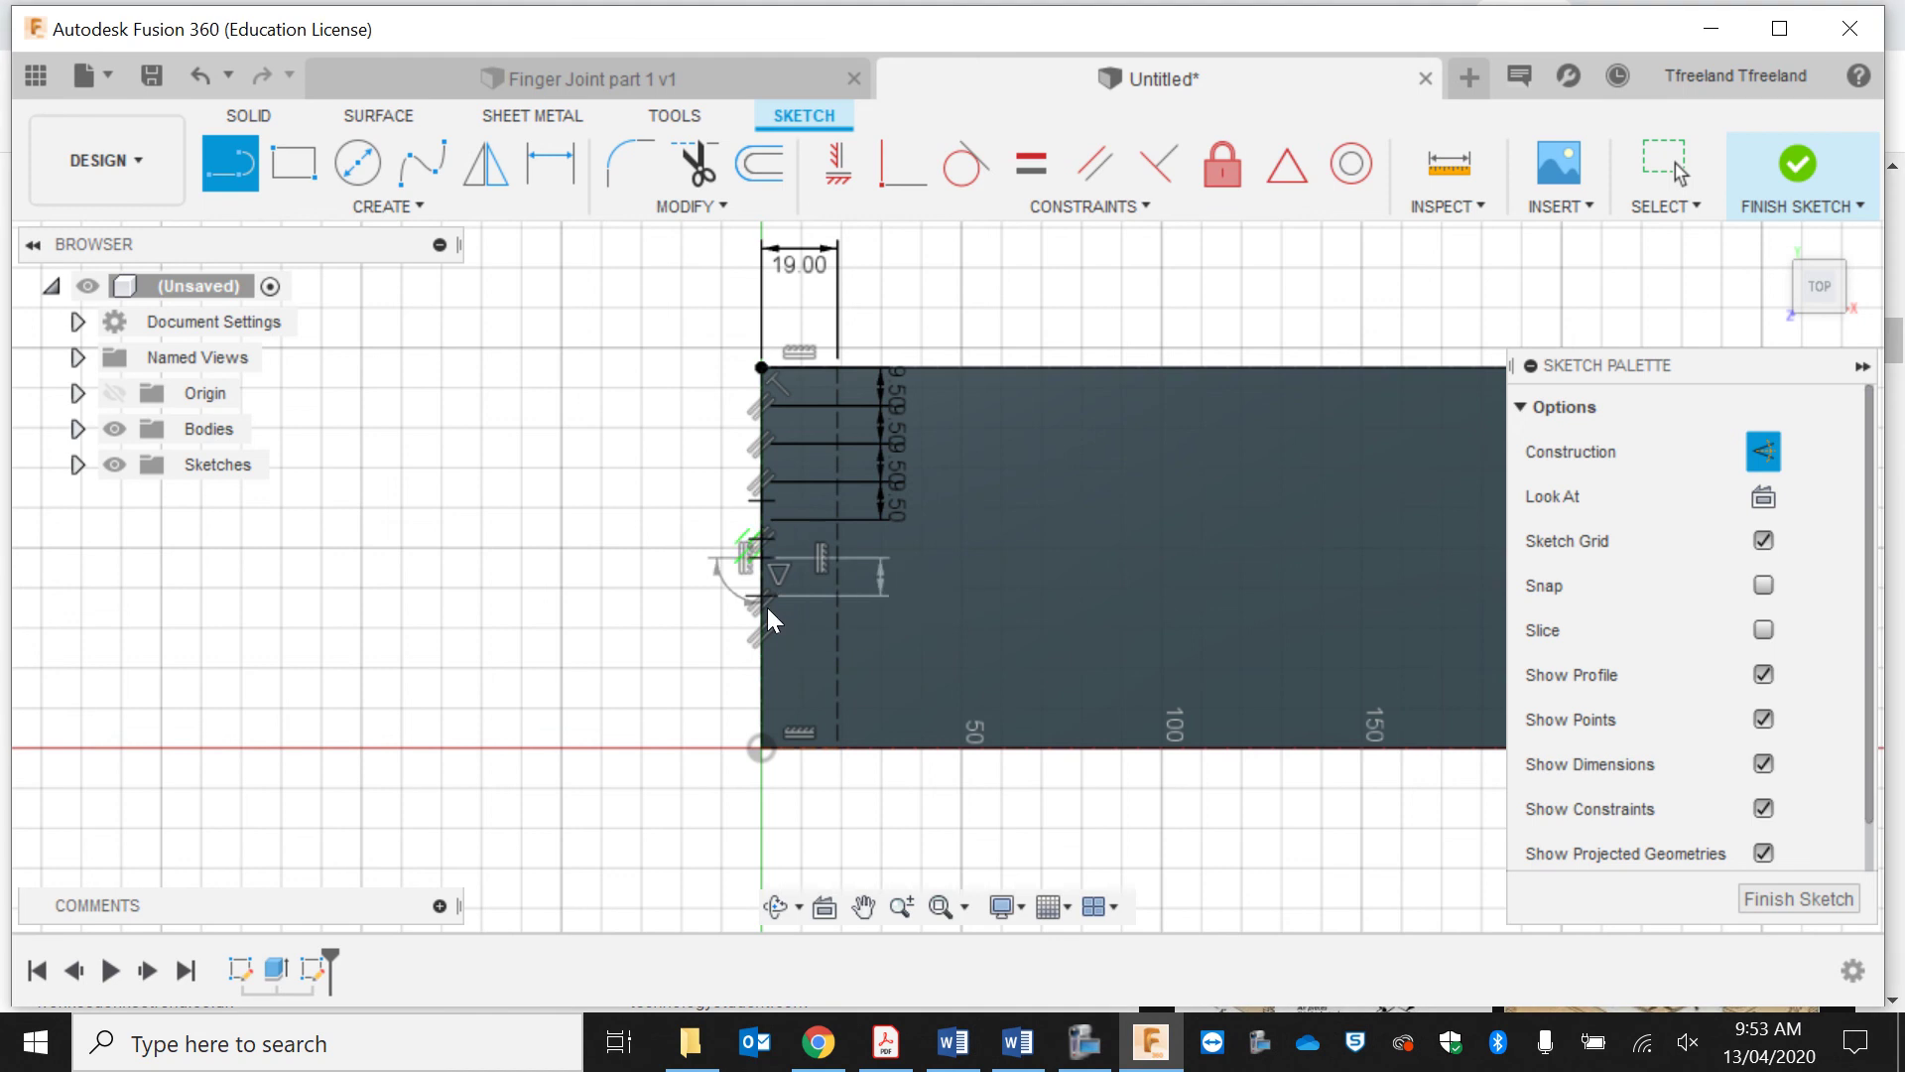
key("Escape")
left_click(231, 164)
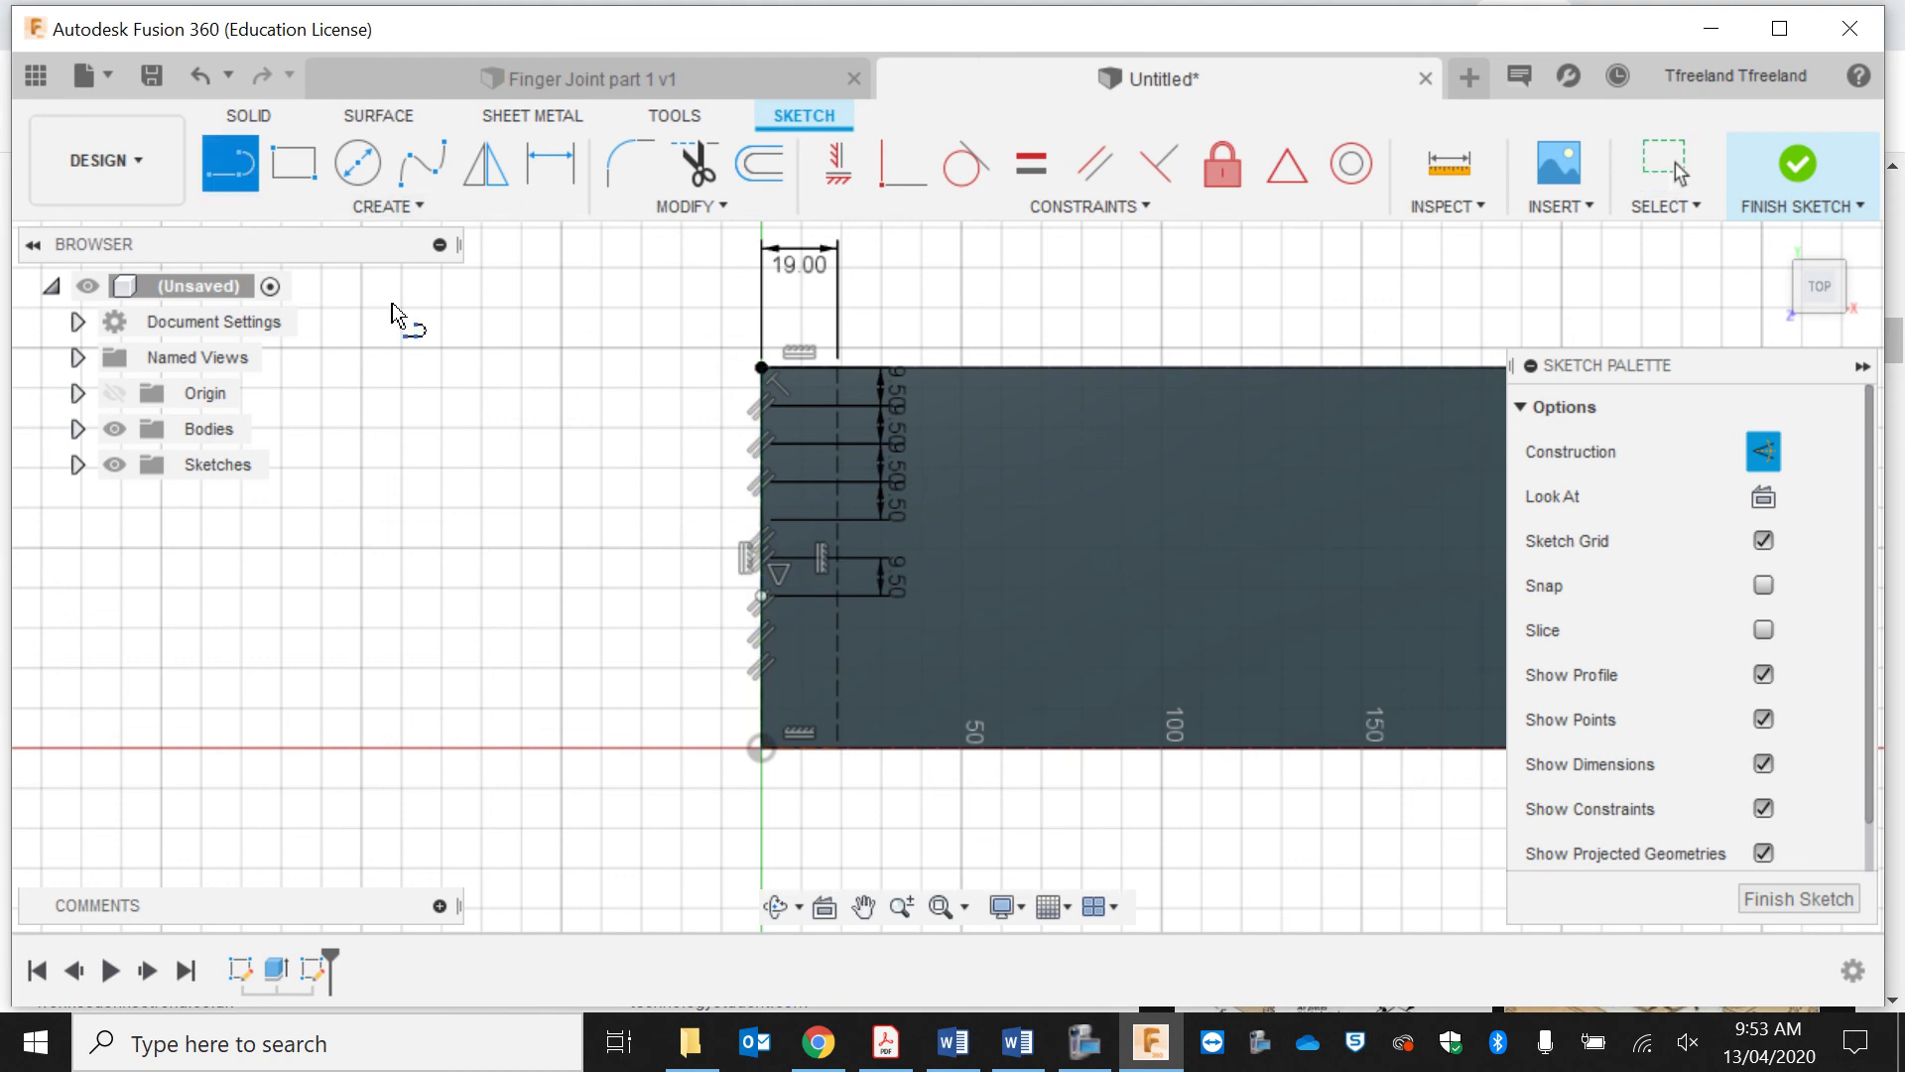
left_click(764, 596)
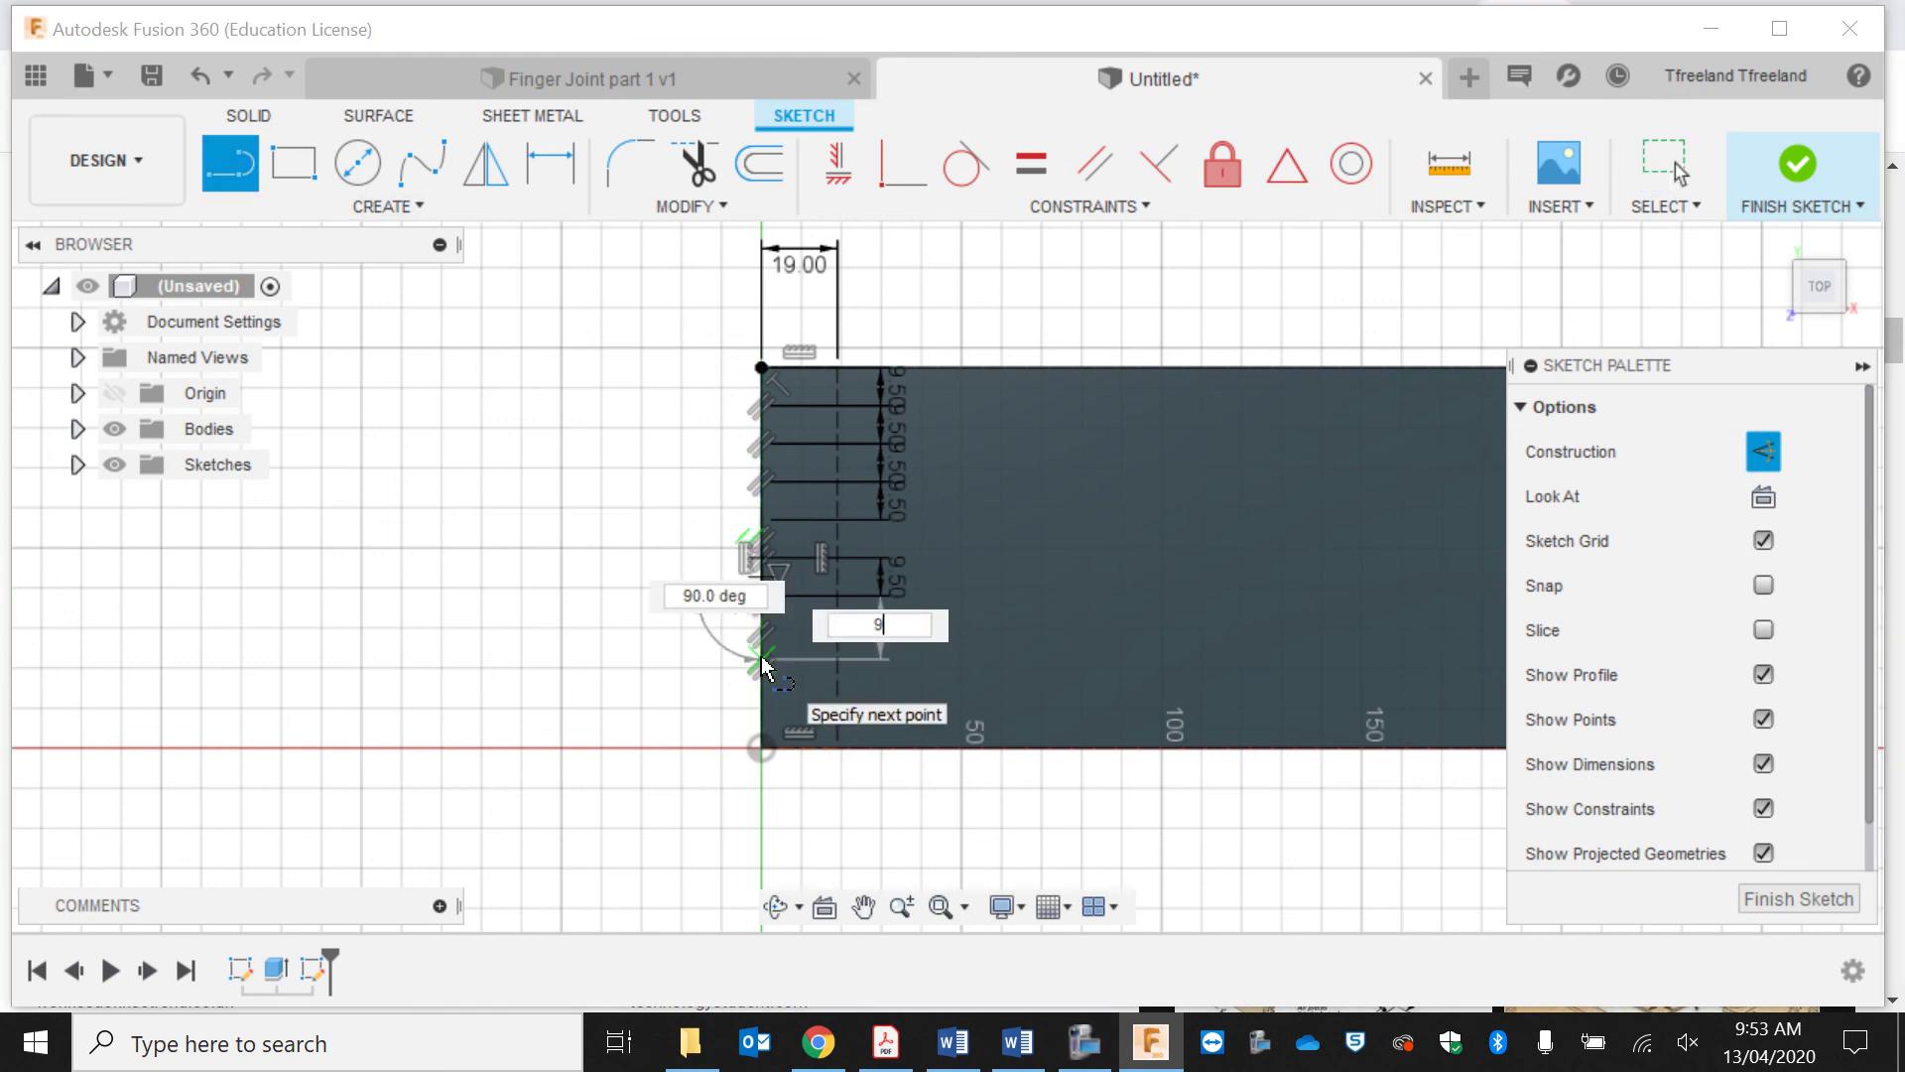
type("9.5")
key("Return")
key("Escape")
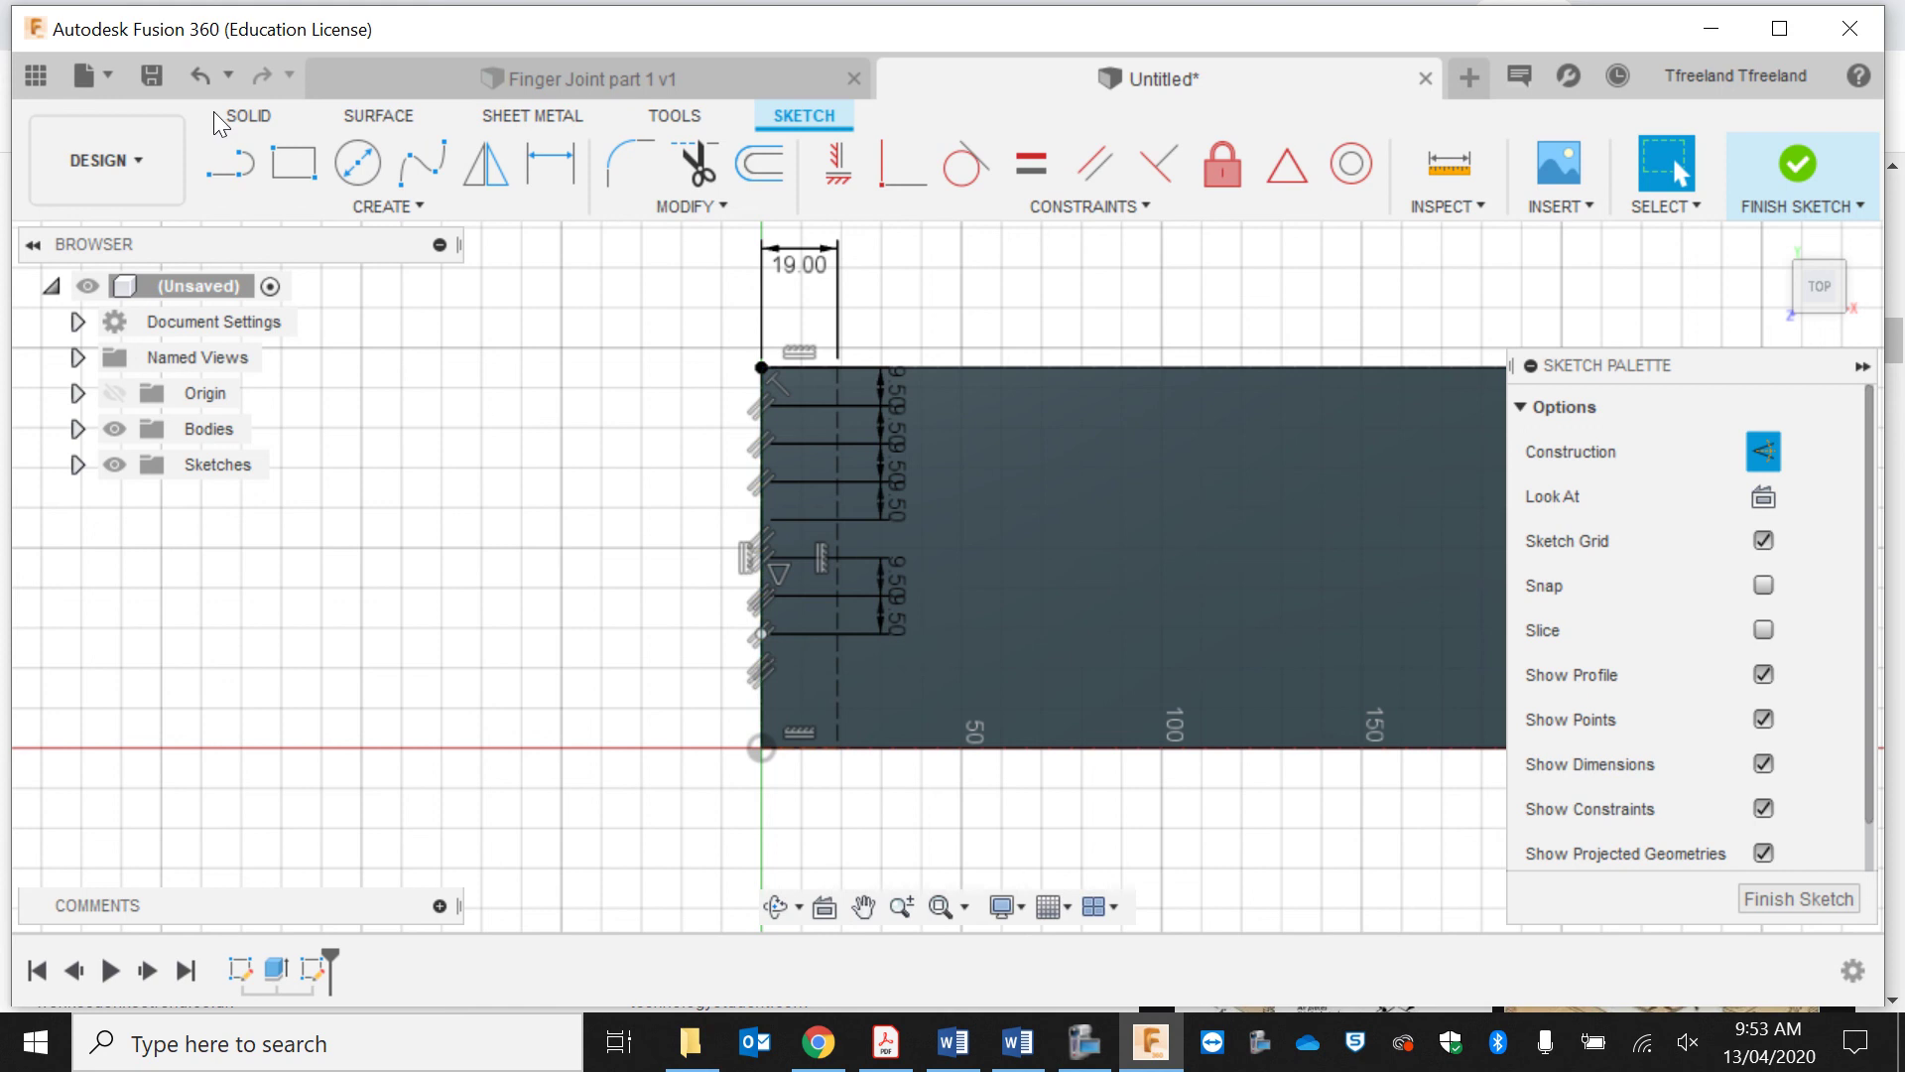
Step: Add two more consecutive 9.5 mm construction lines down the left edge, ending one finger width above the lower-left corner
left_click(227, 165)
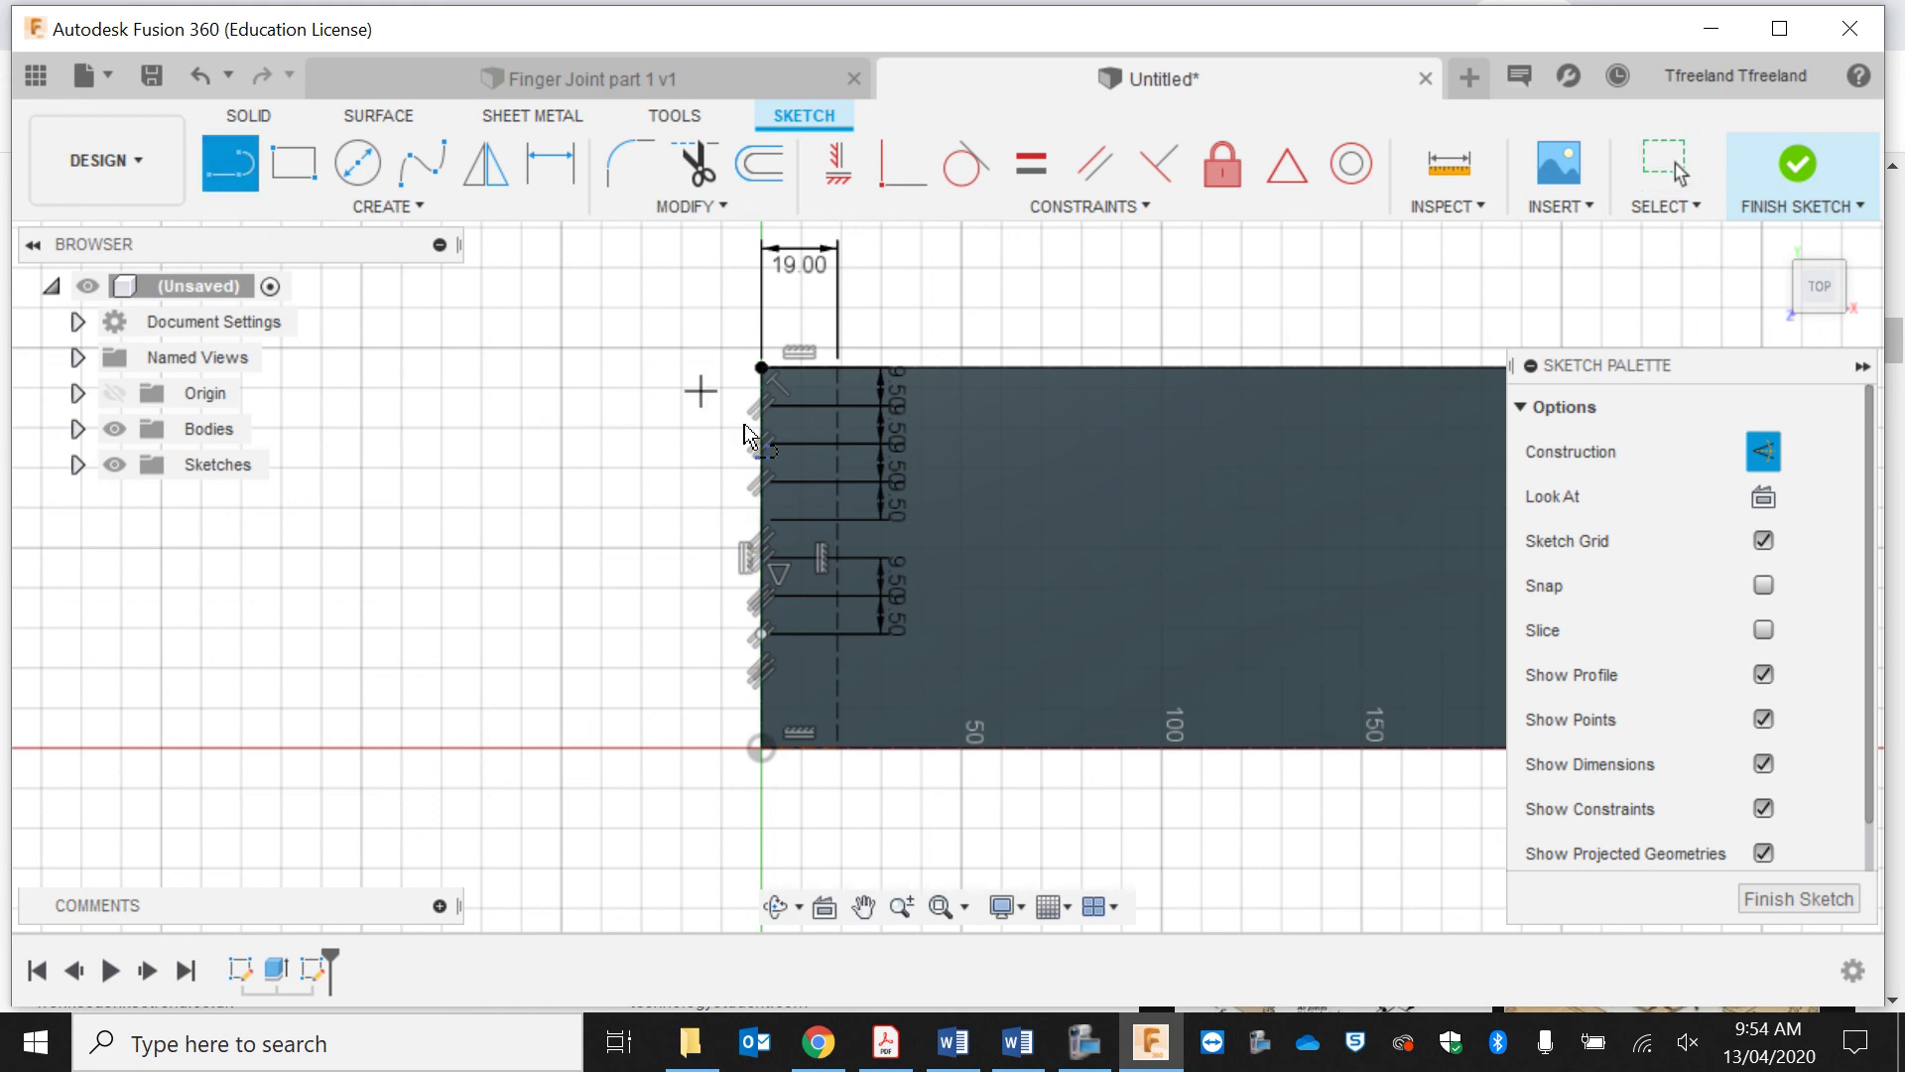
left_click(763, 633)
type("9.")
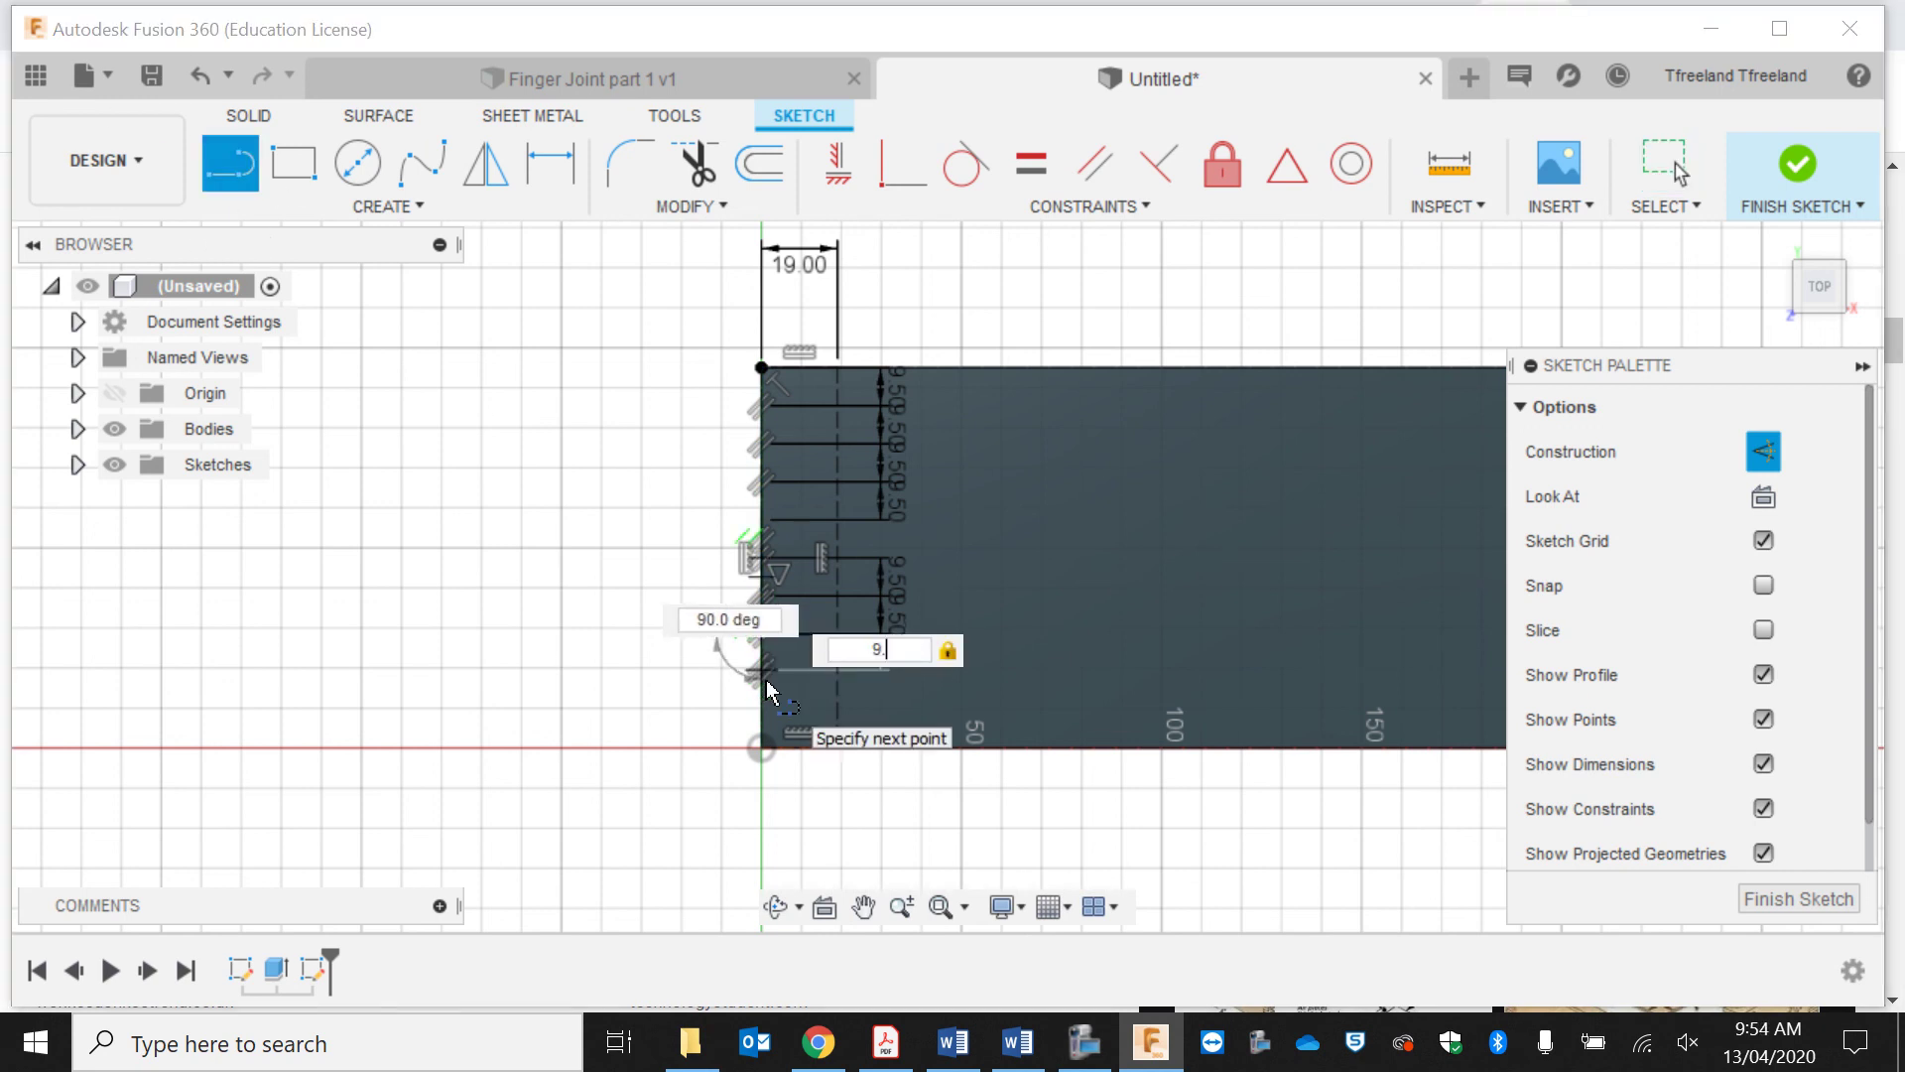
type("5")
key("Return")
key("Escape")
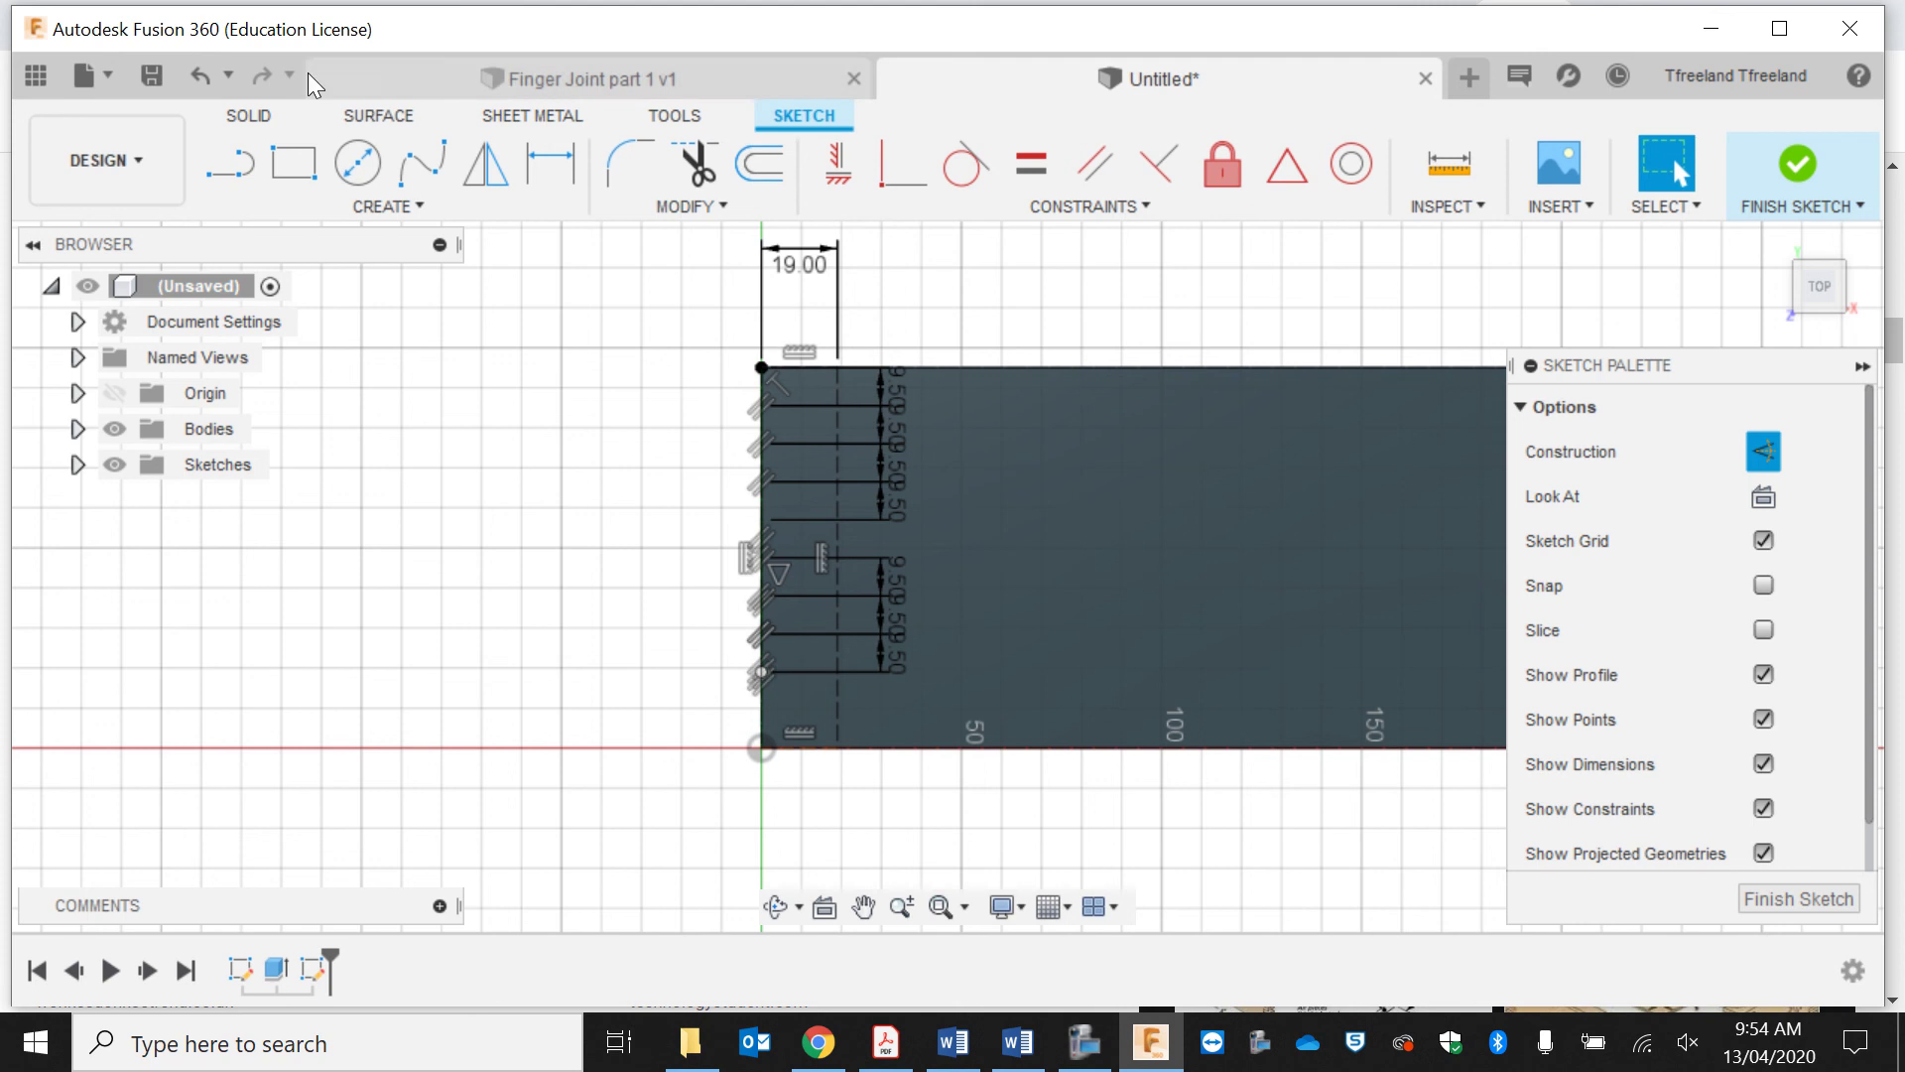
left_click(250, 175)
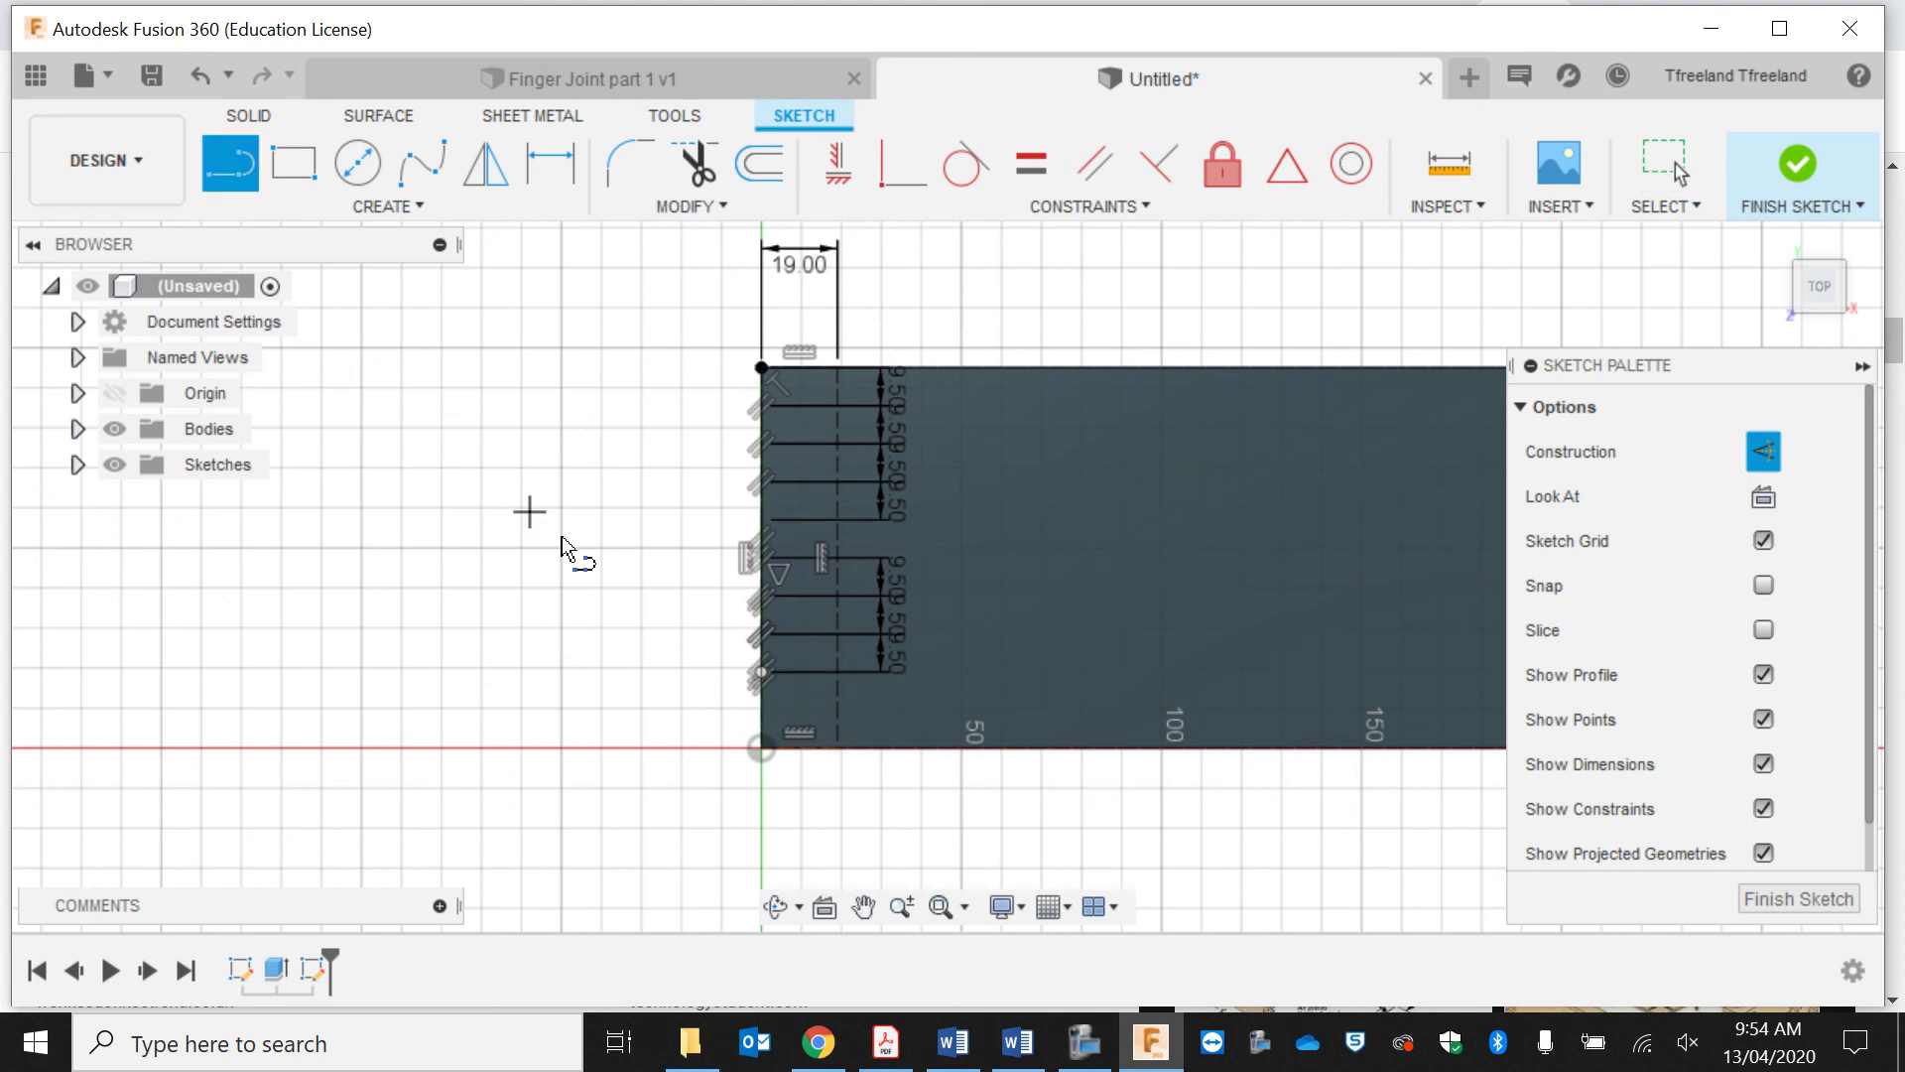
left_click(761, 673)
type("9.")
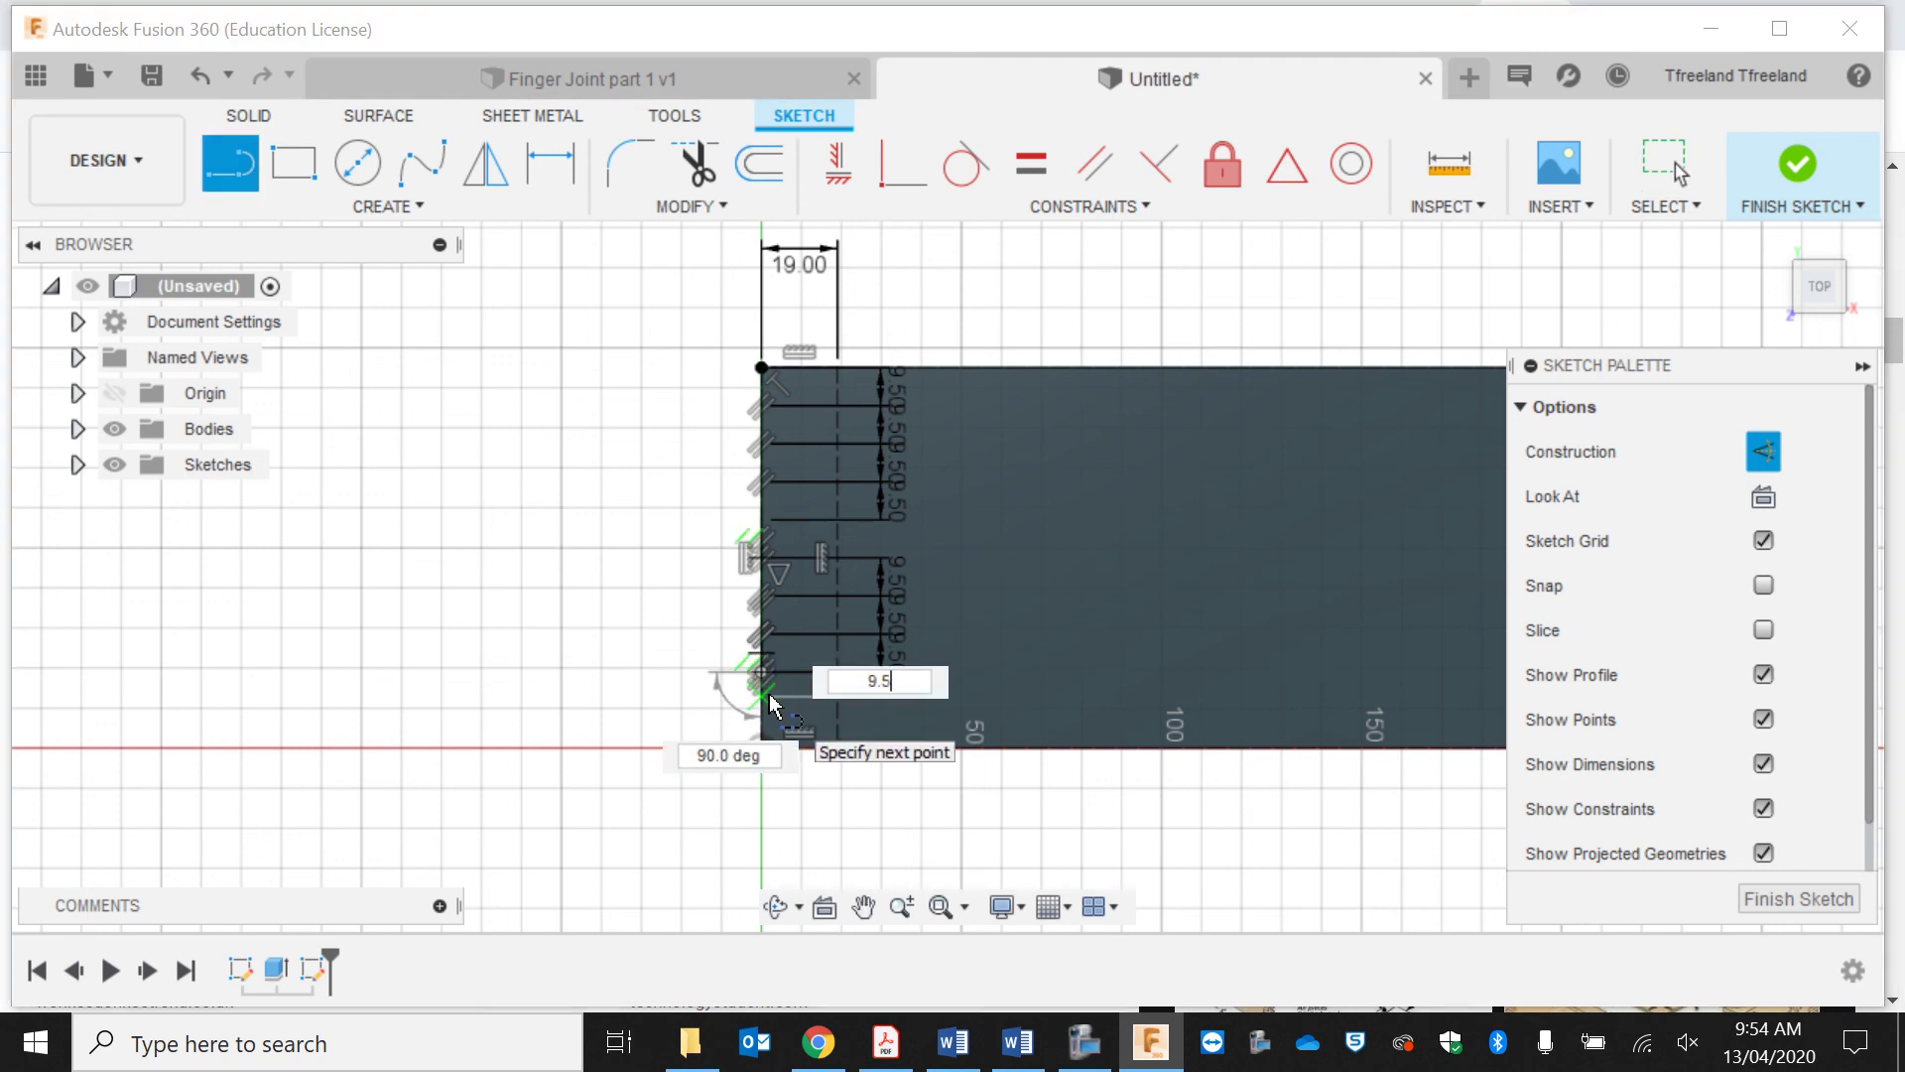
type("5")
key("Return")
key("Escape")
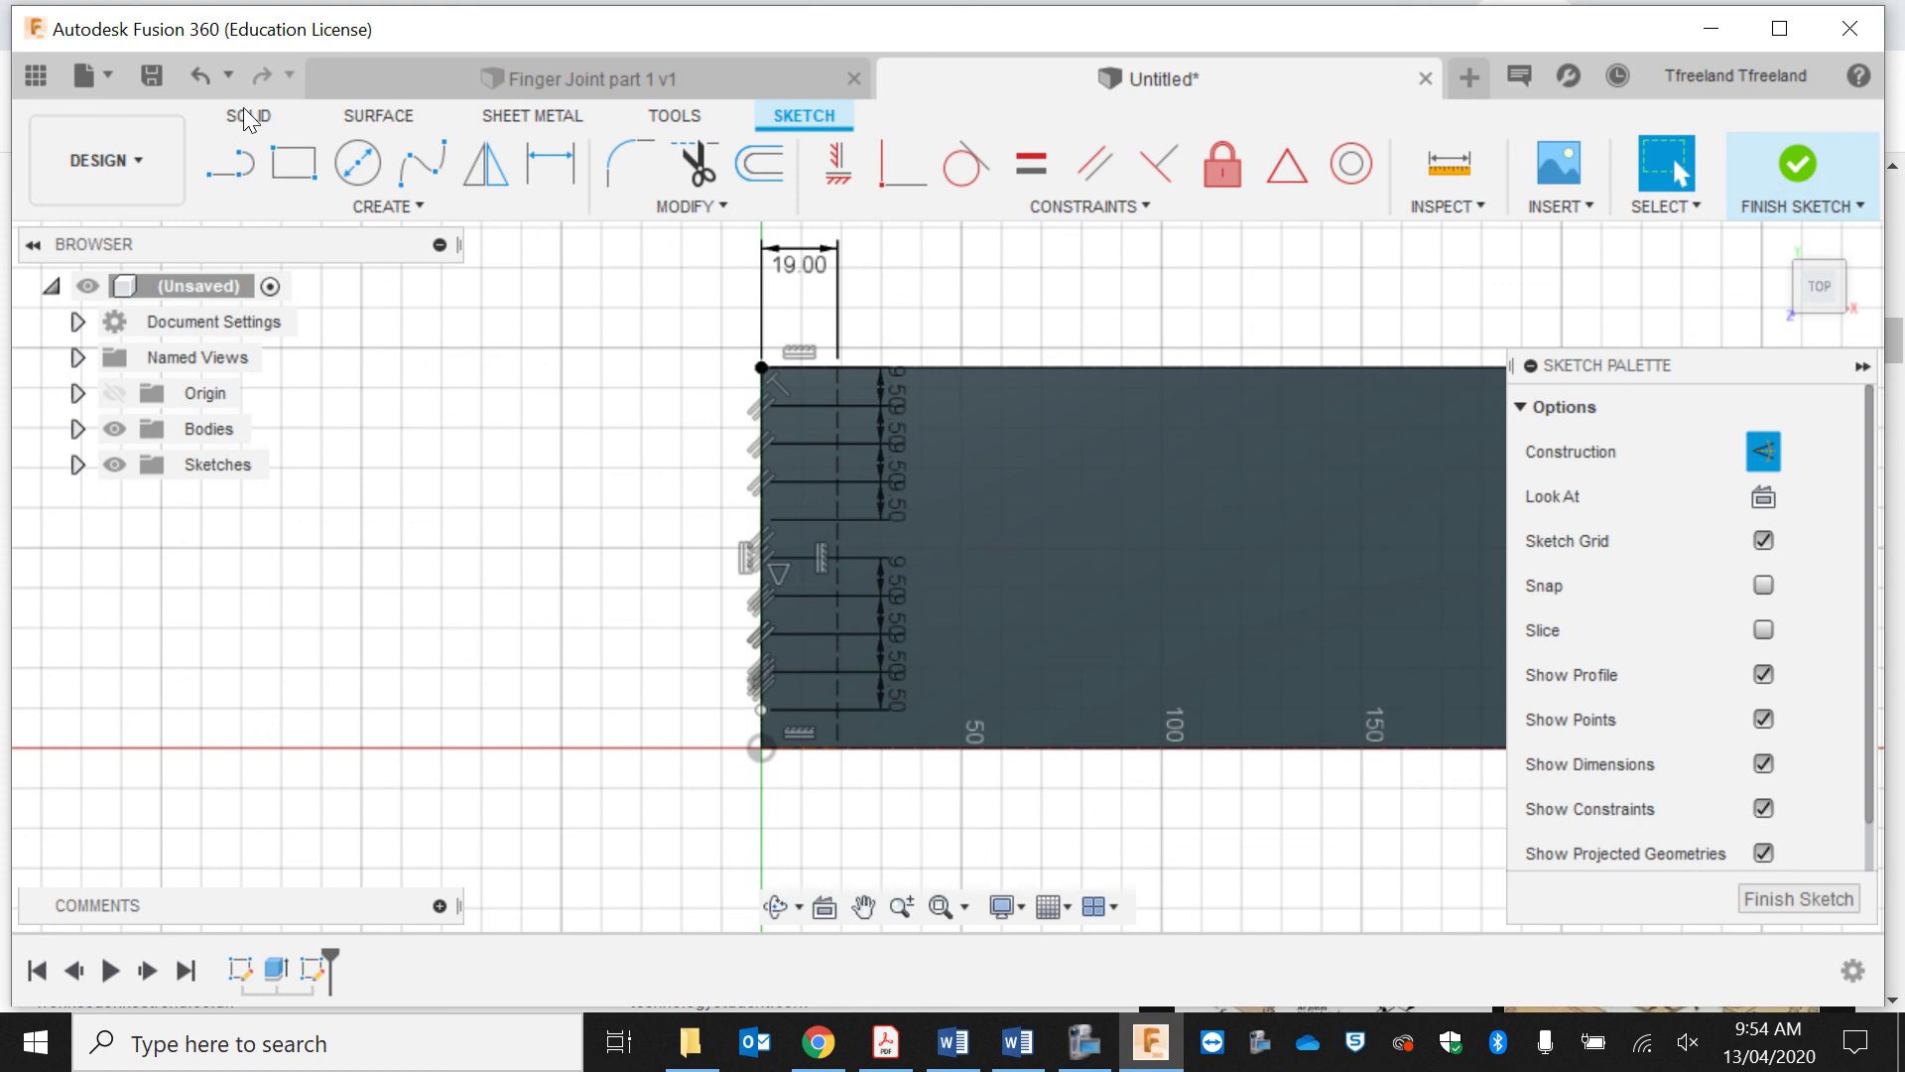
Step: Turn off construction geometry and sketch a 19 x 9.5 mm rectangle over the second finger division from the board's upper-left corner
left_click(293, 162)
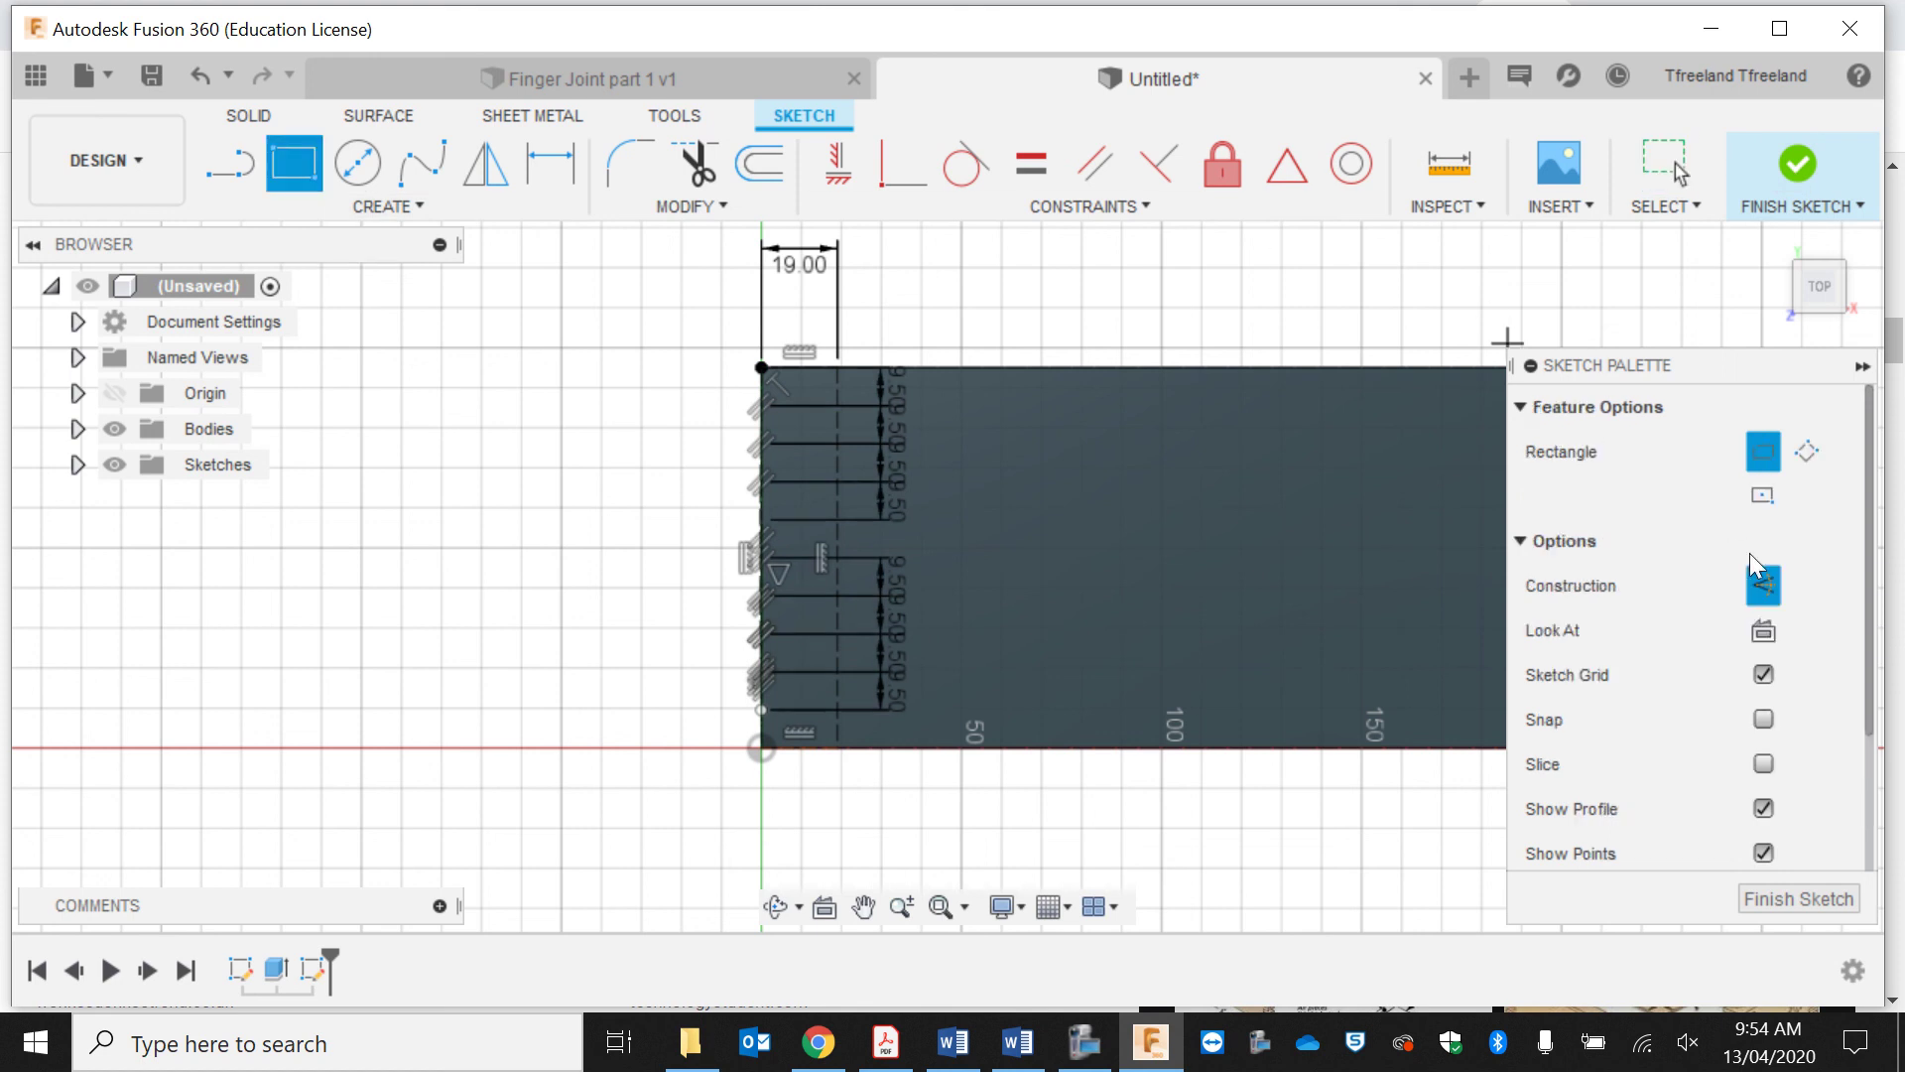
left_click(1763, 586)
left_click(780, 406)
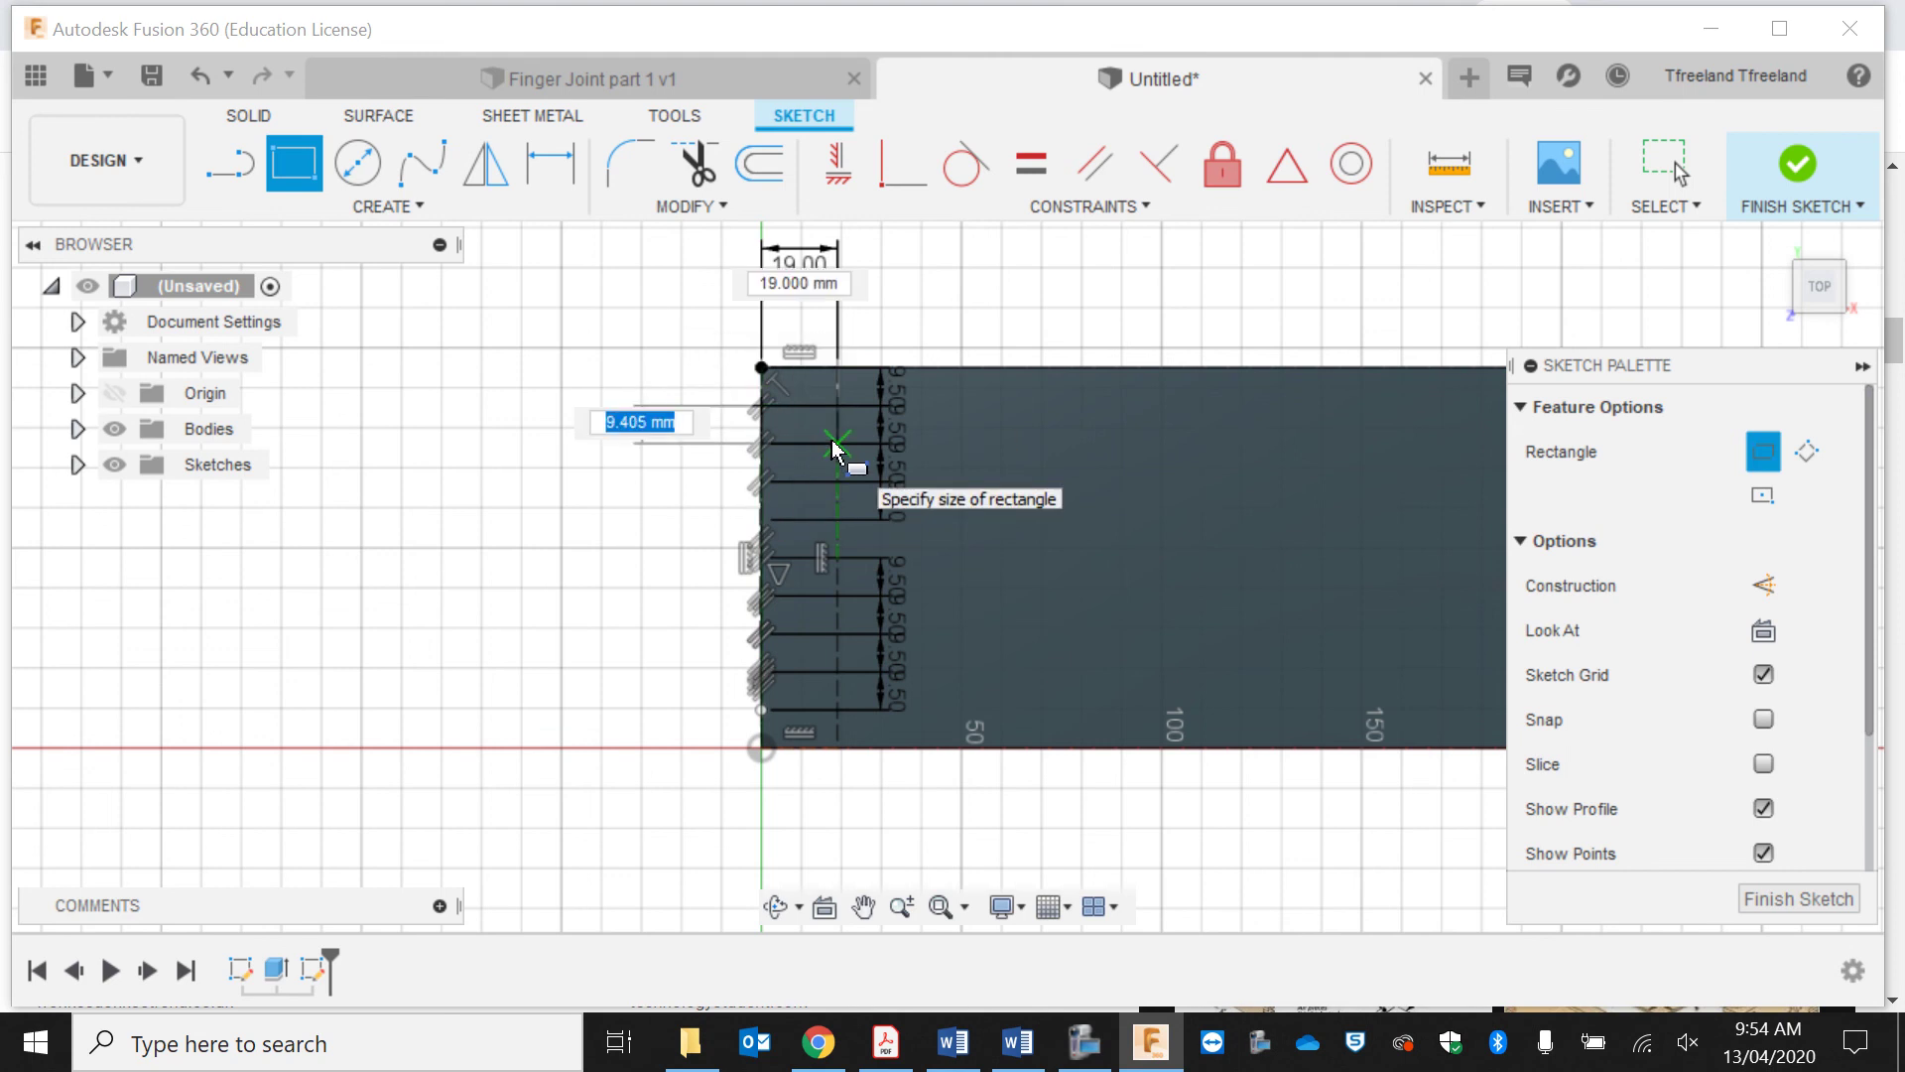
type("9.5")
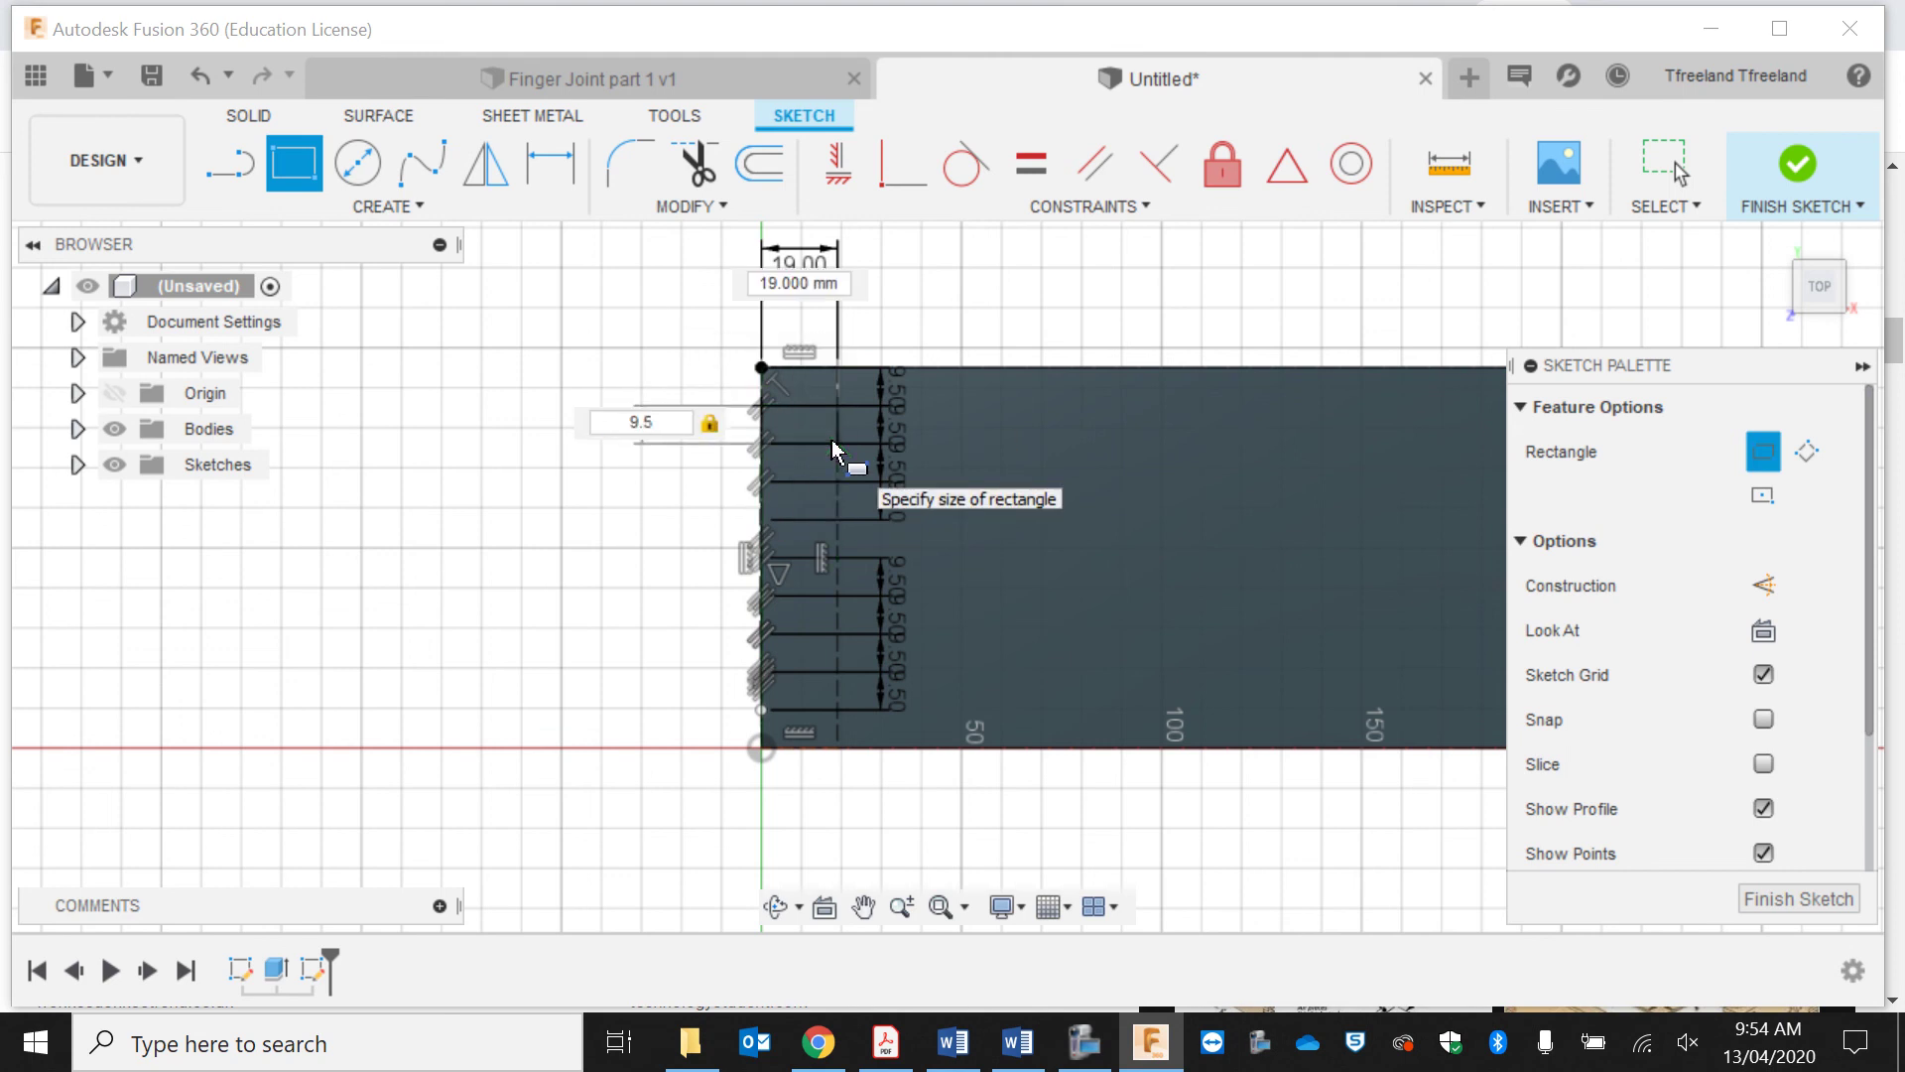
key("Return")
key("Escape")
left_click(836, 440)
Step: Sketch 19 x 9.5 mm rectangles over the fourth and sixth finger divisions along the left edge
left_click(288, 158)
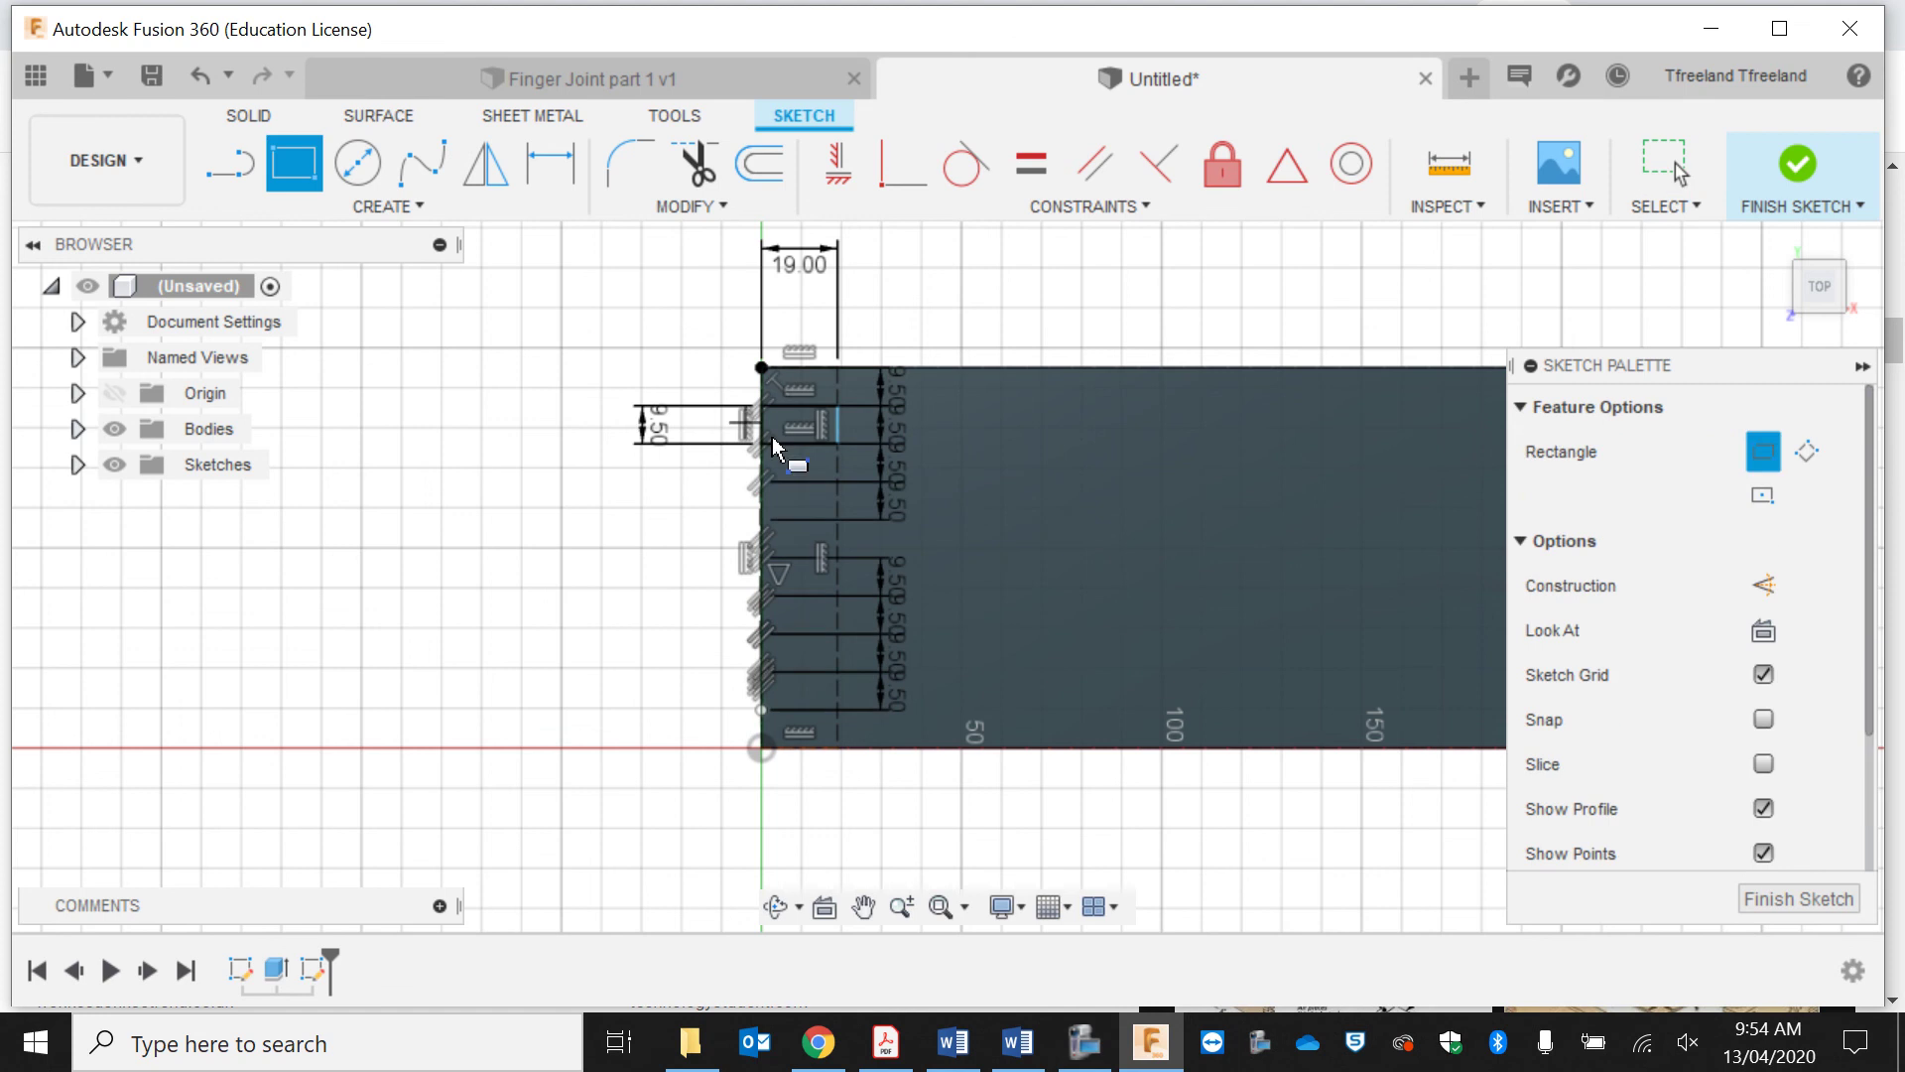
left_click(762, 482)
left_click(836, 521)
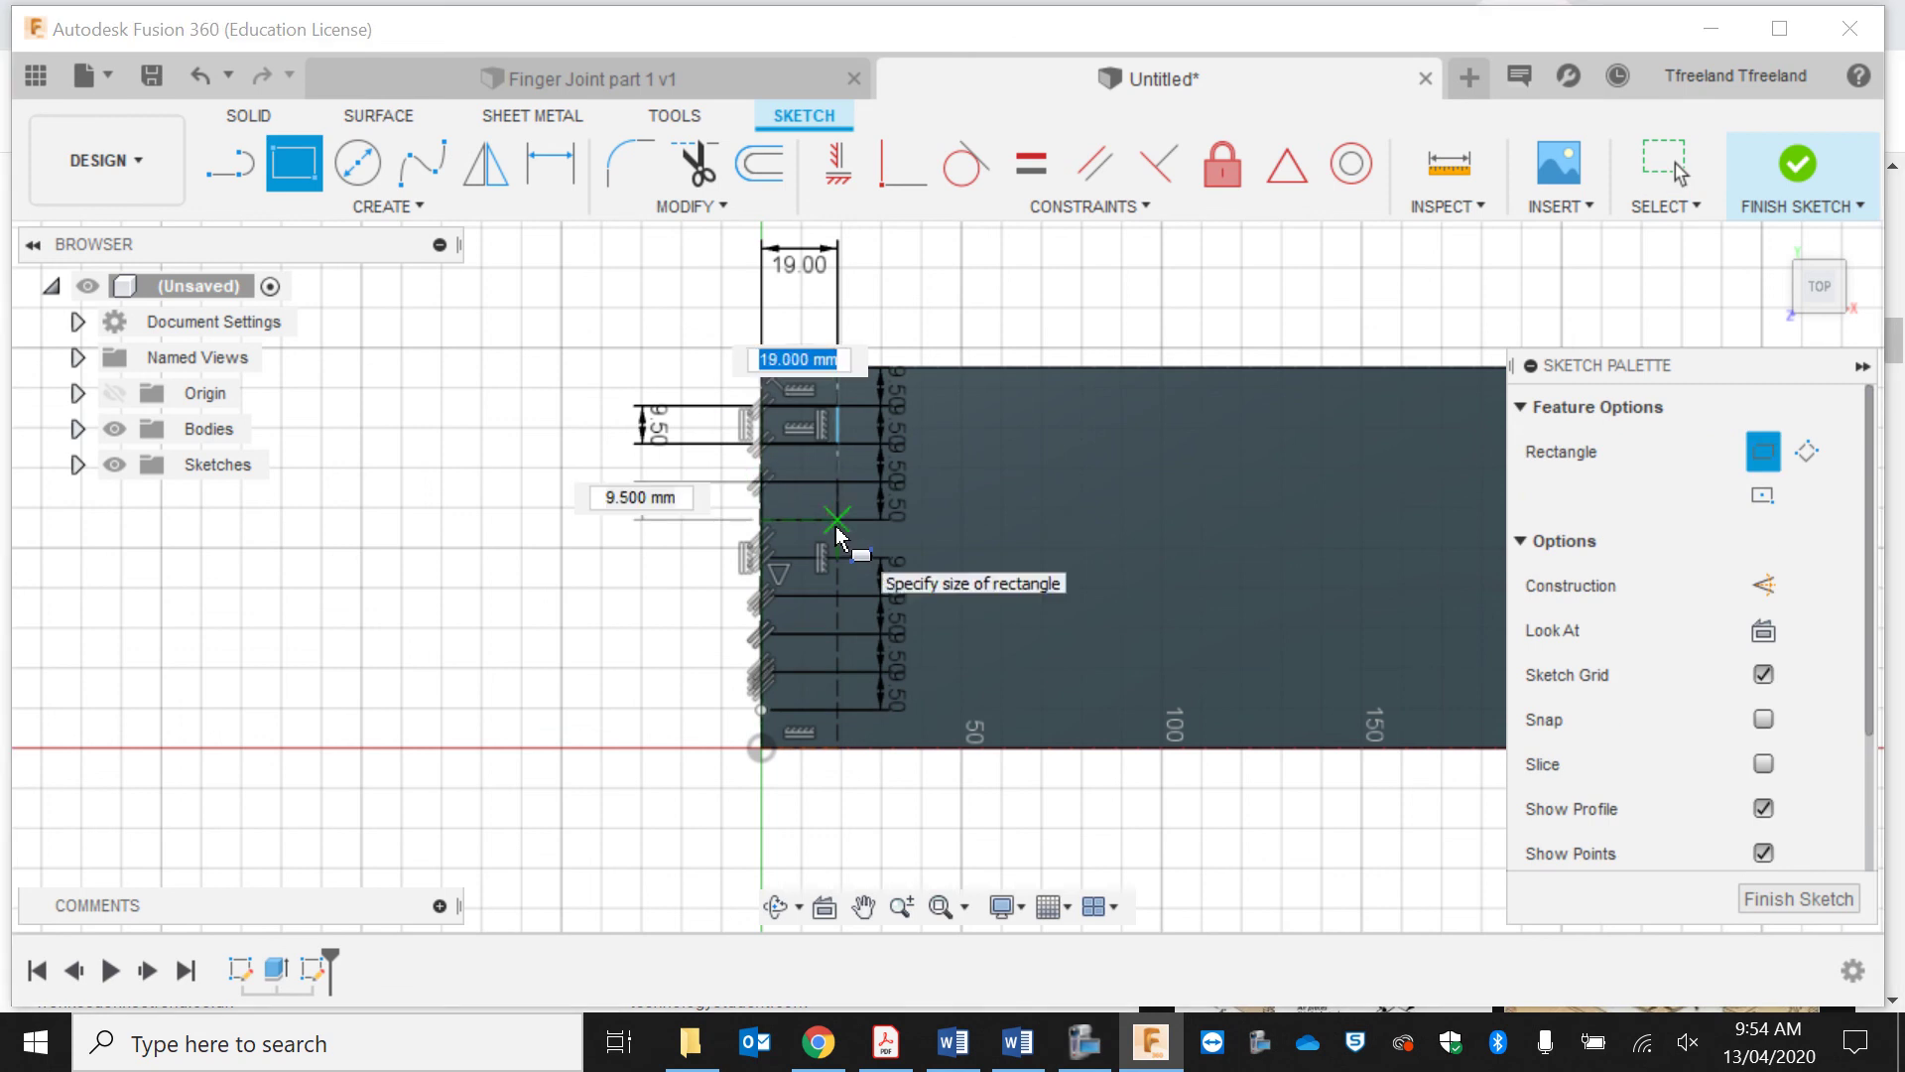
left_click(769, 561)
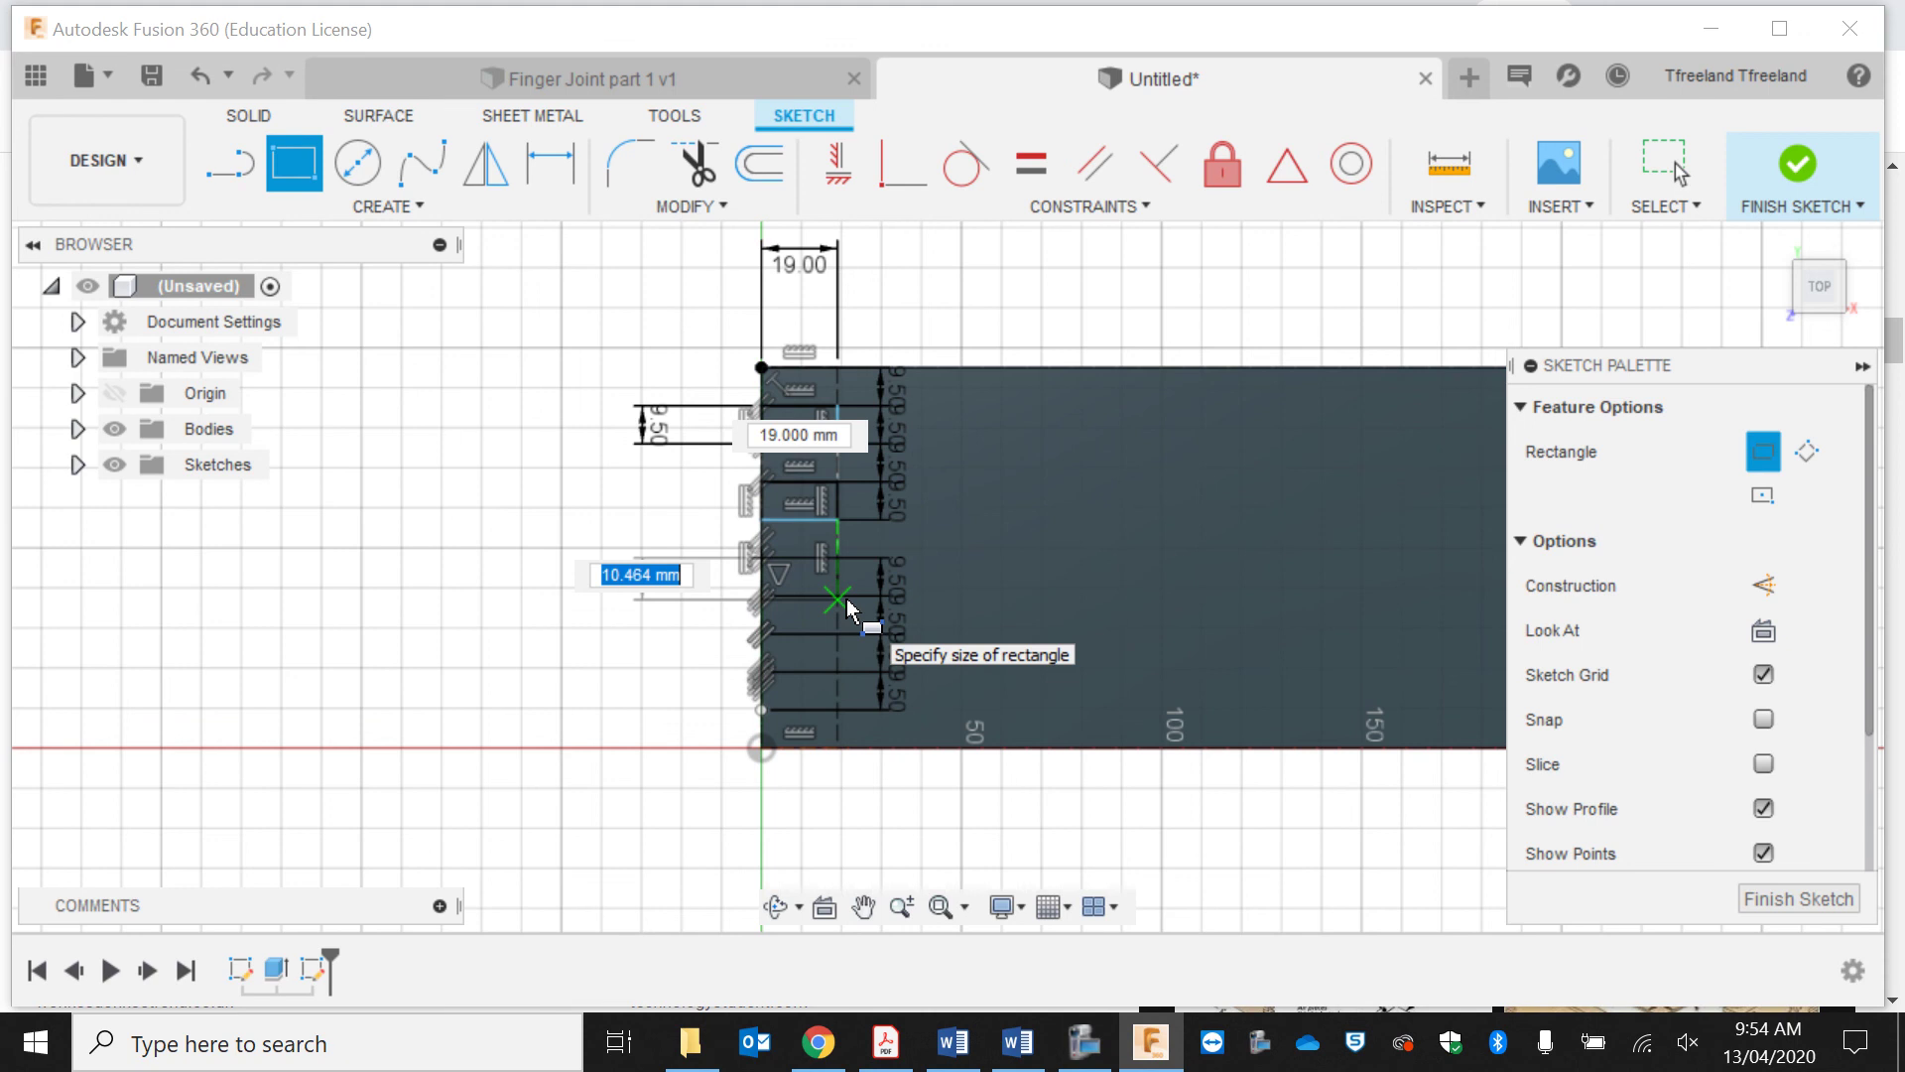
type("9.5")
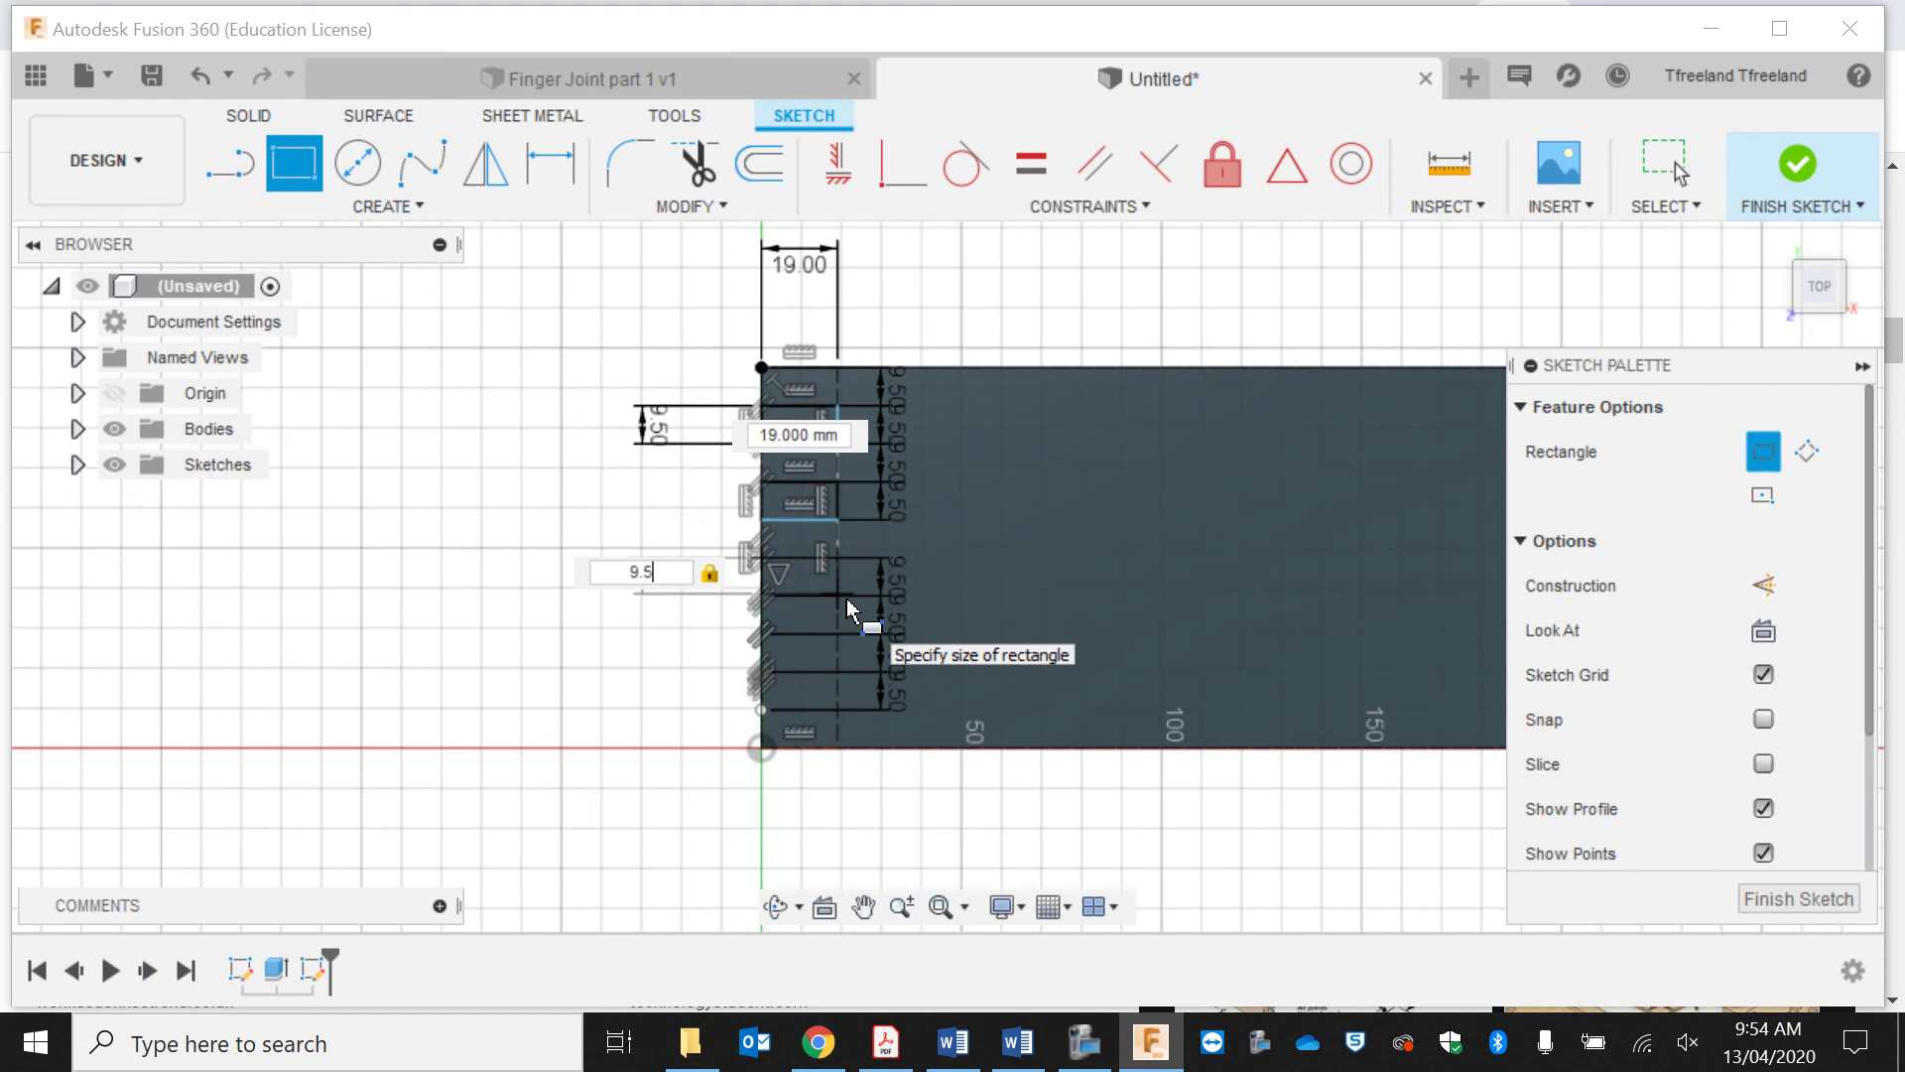
key("Return")
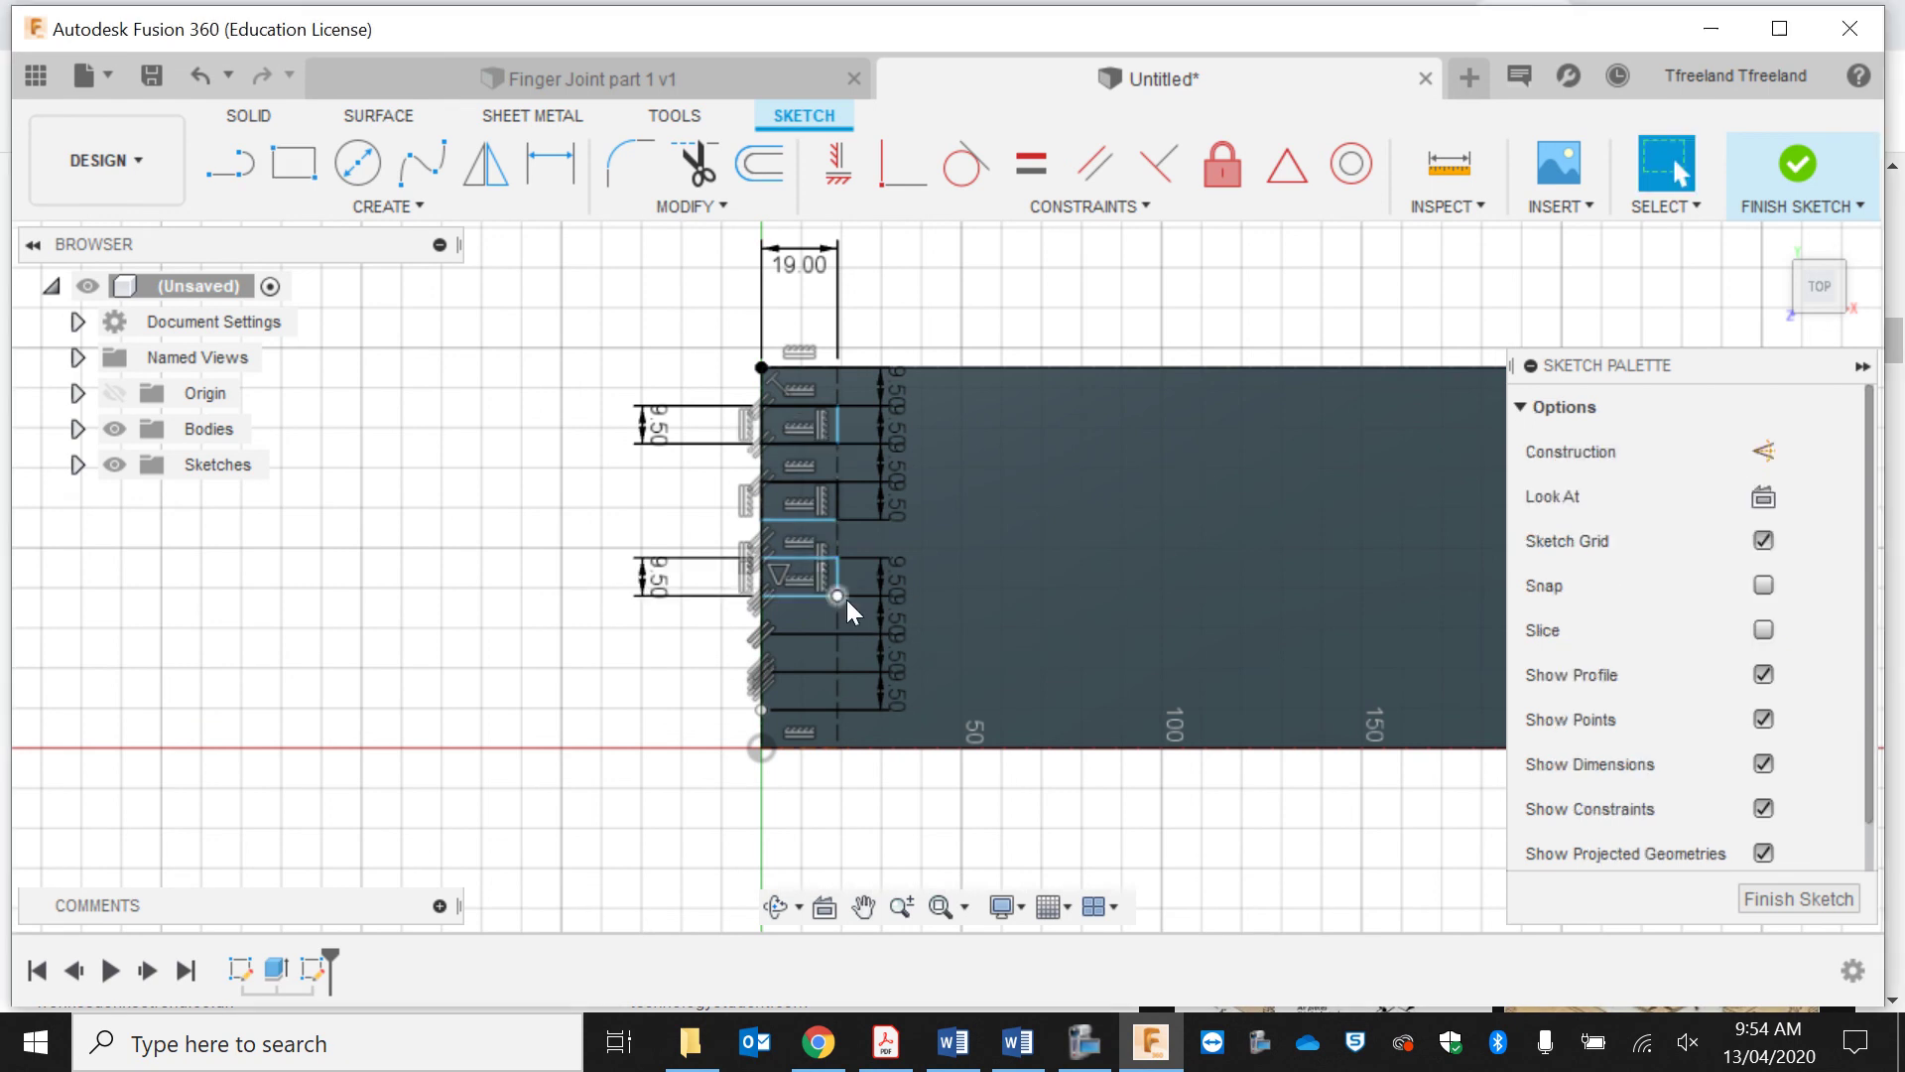
Step: Sketch a 19 x 9.5 mm rectangle over the eighth finger division along the left edge
left_click(268, 164)
left_click(762, 635)
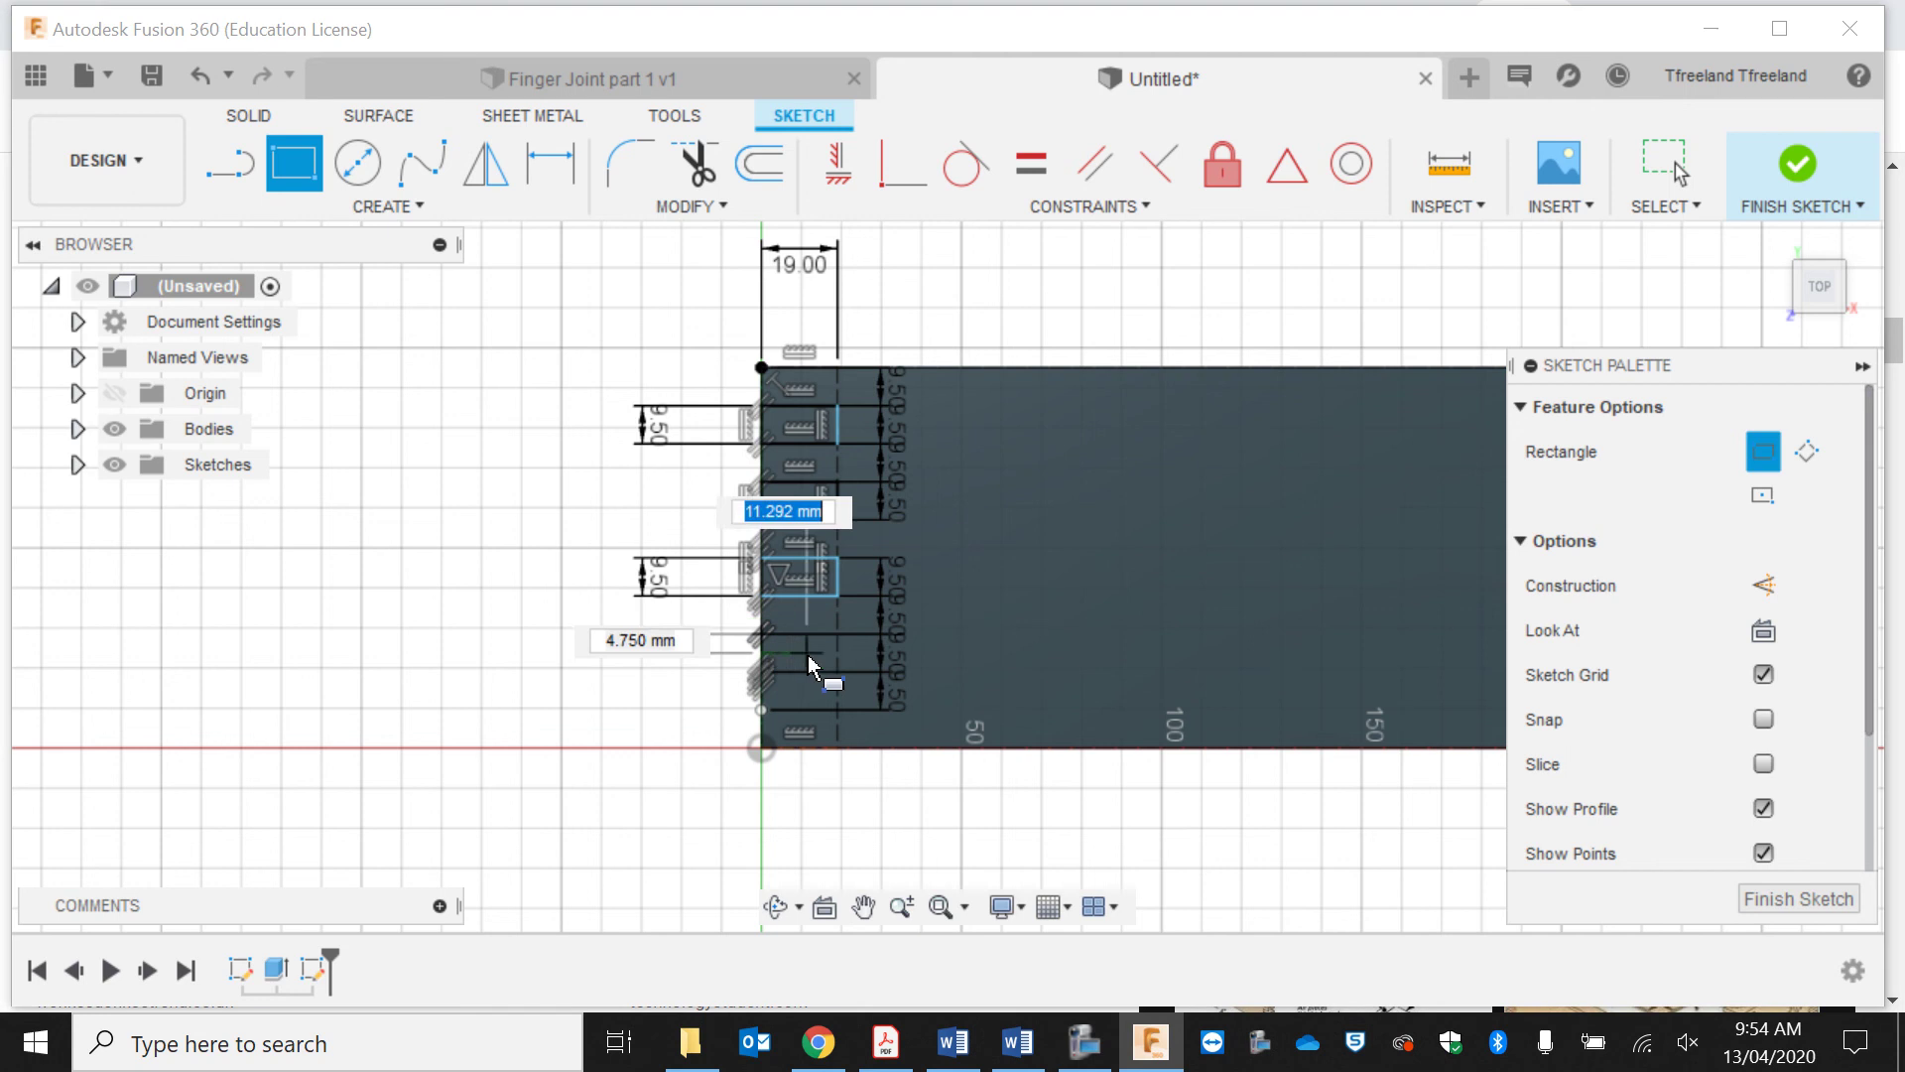
type("19")
key("Tab")
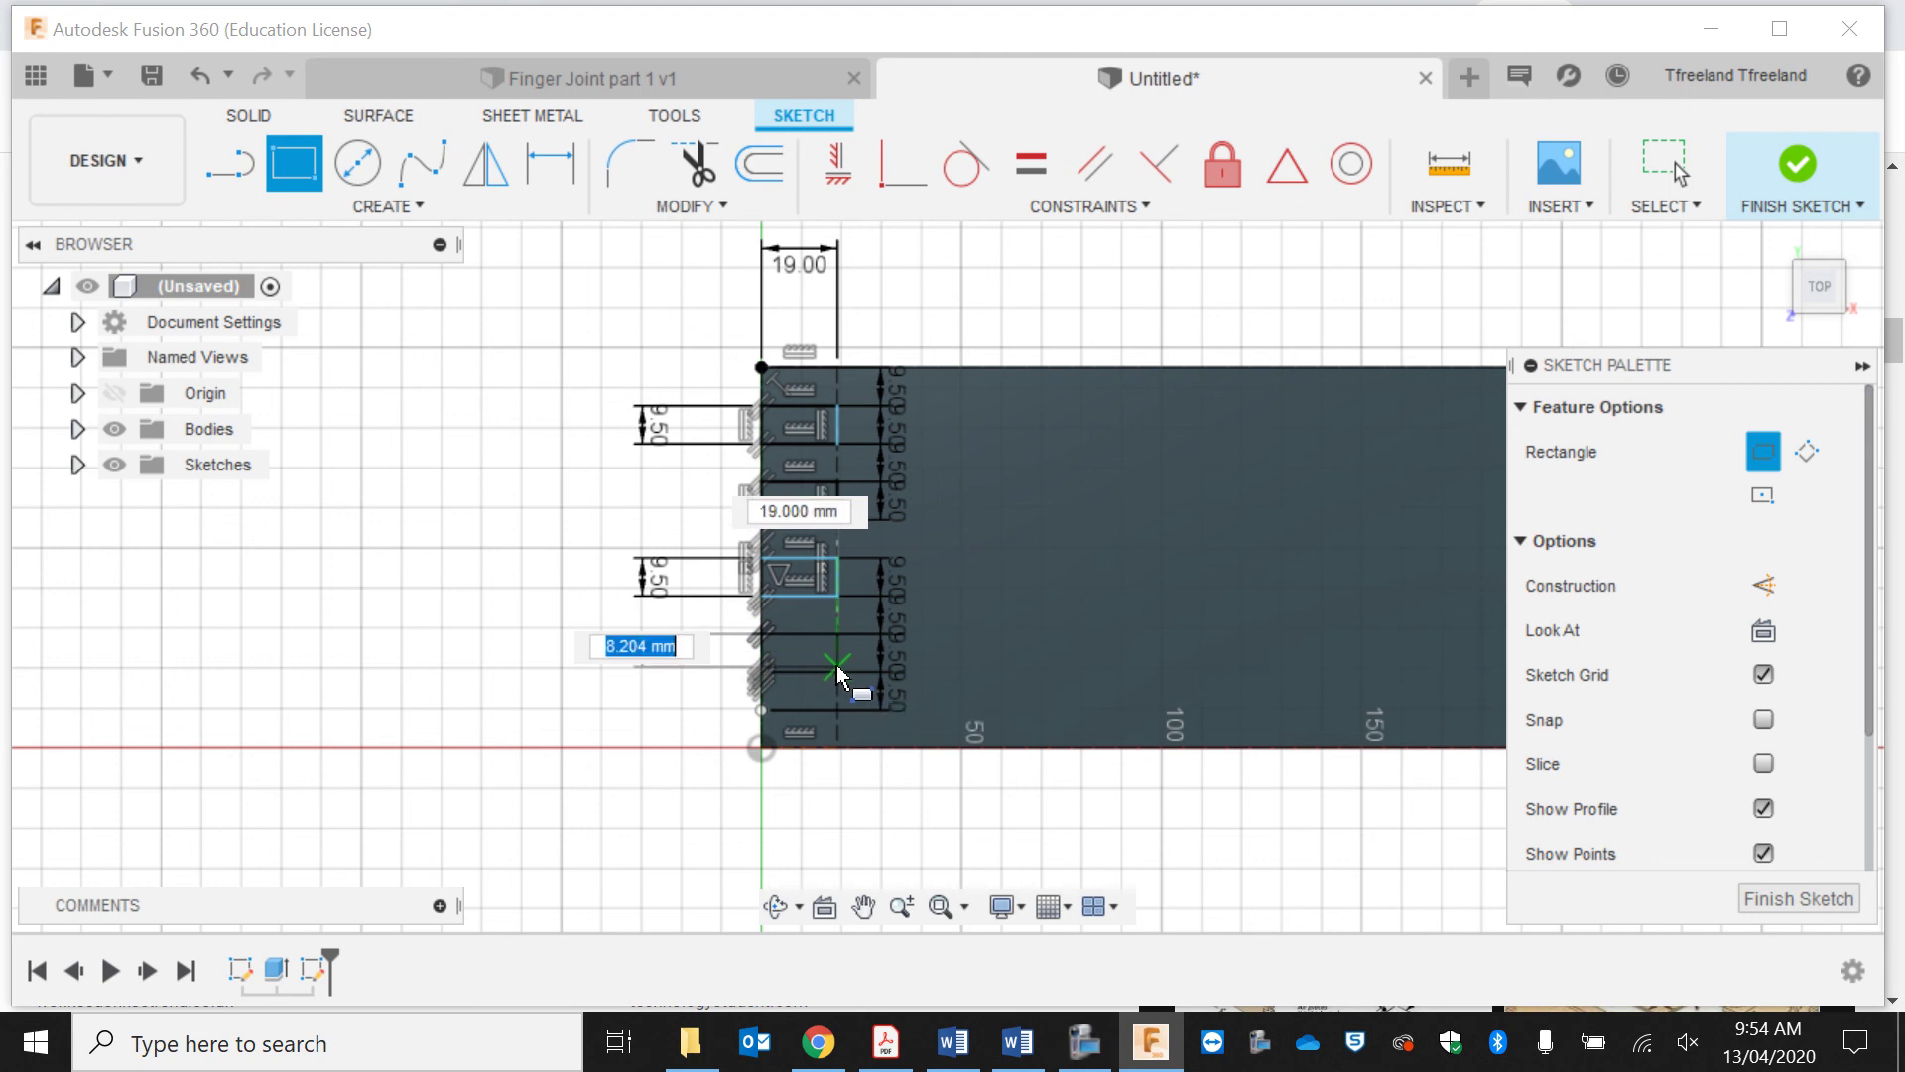
type("9.5")
key("Tab")
key("Return")
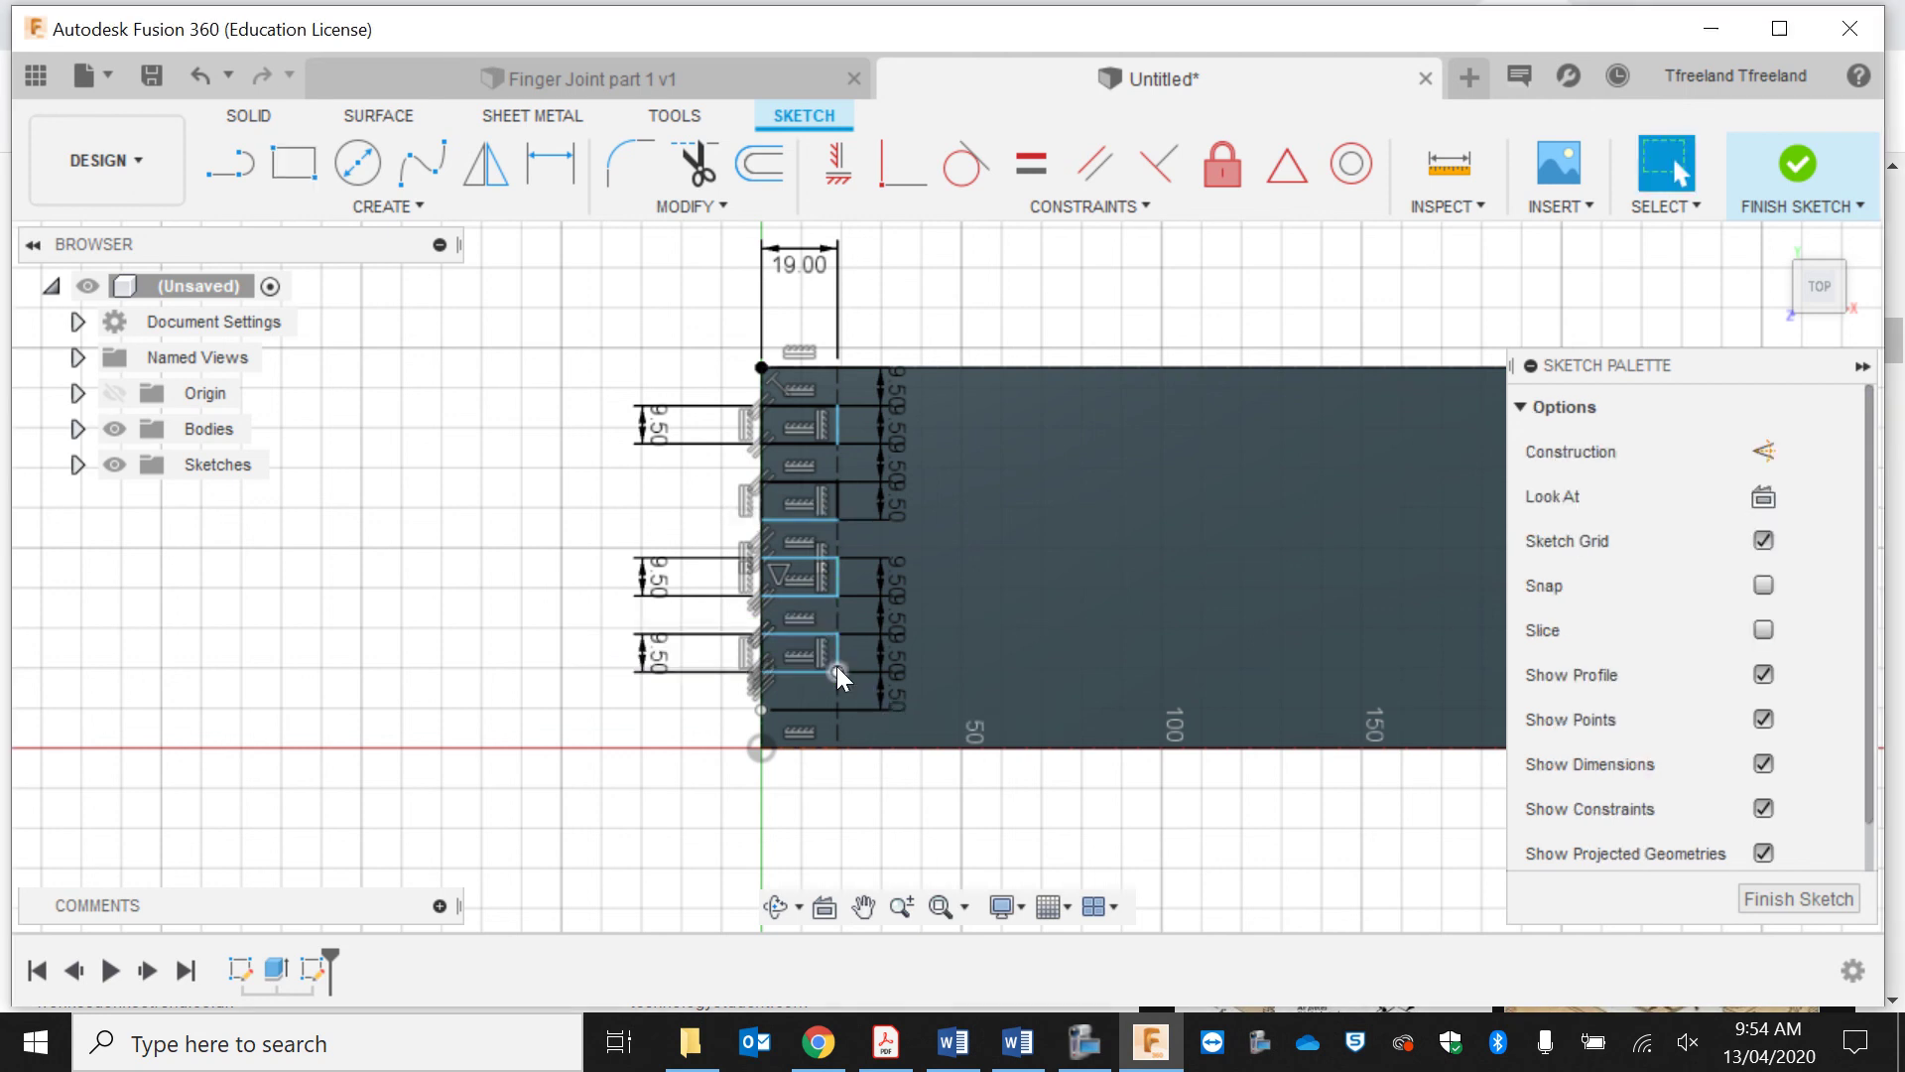
Step: Sketch a 19 mm wide rectangle over the last finger division at the board's lower-left corner and finish the sketch
left_click(295, 158)
left_click(761, 709)
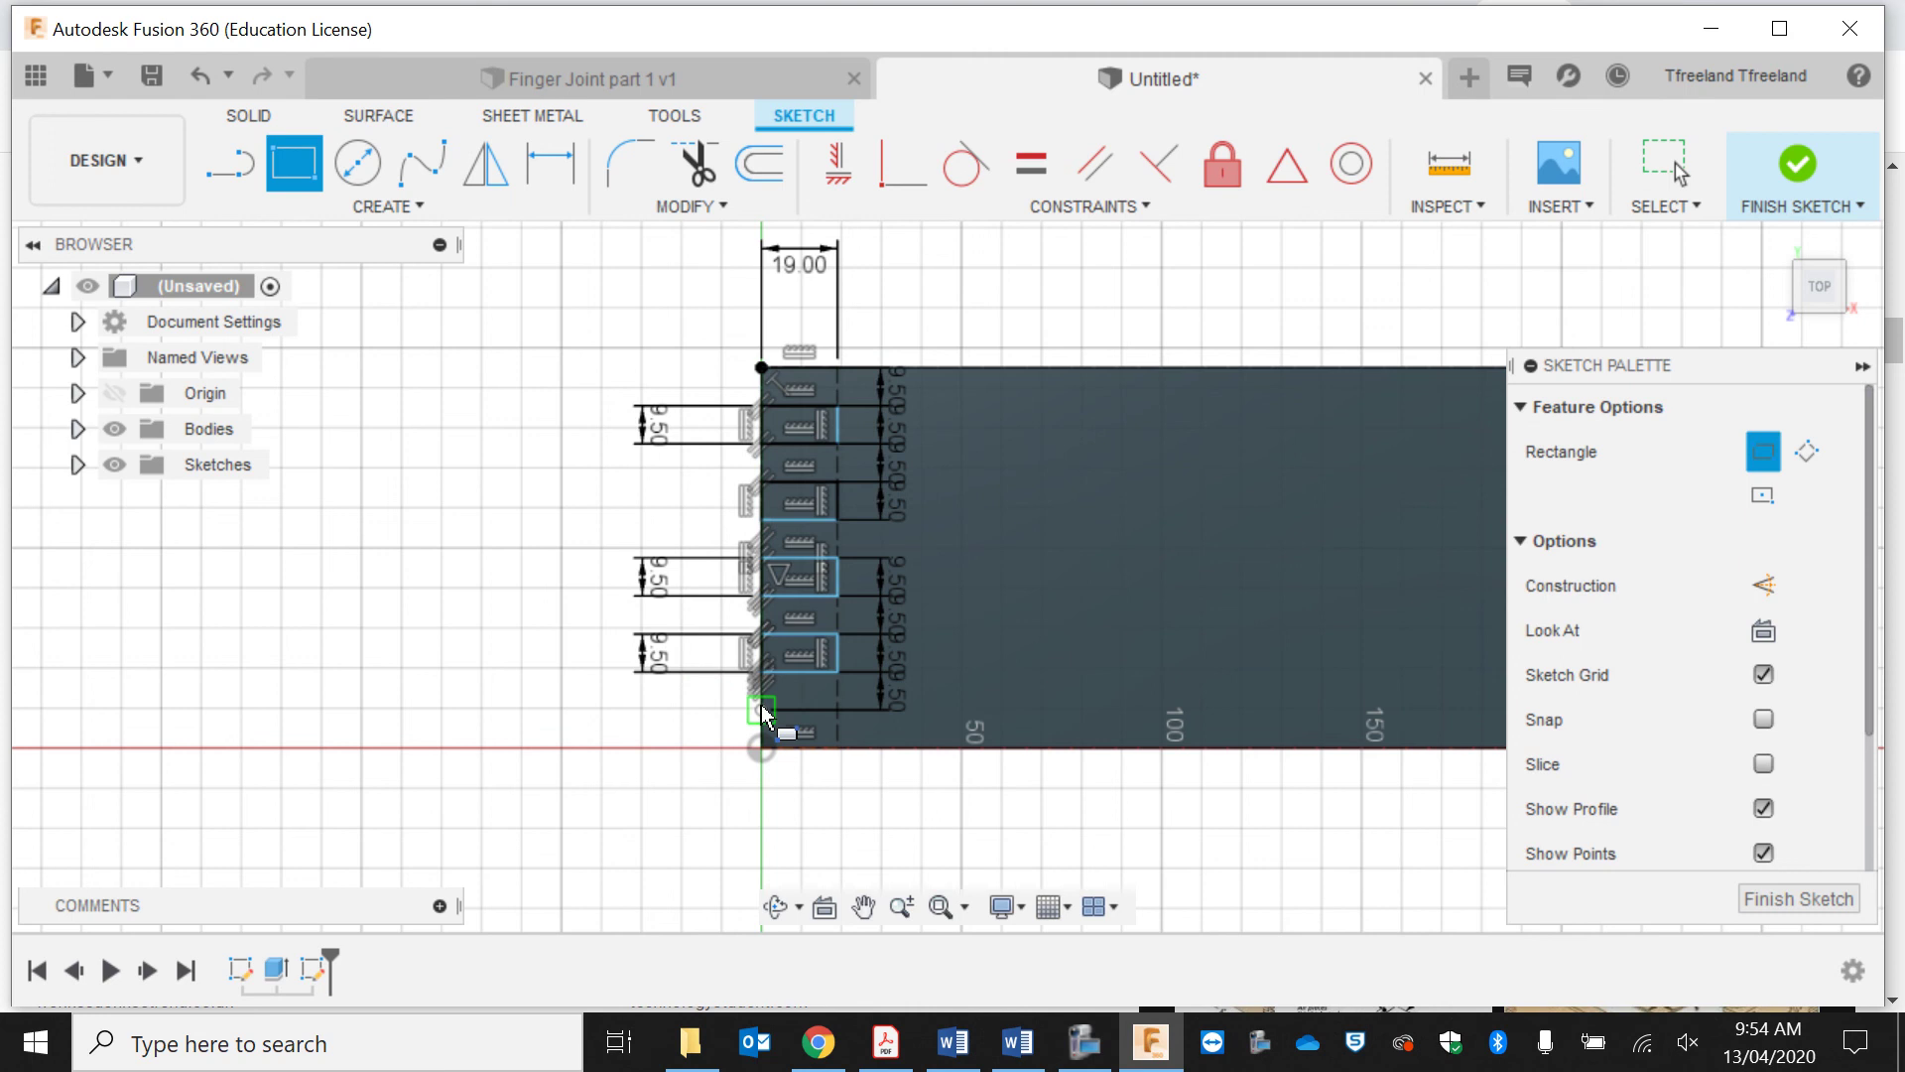
left_click(837, 746)
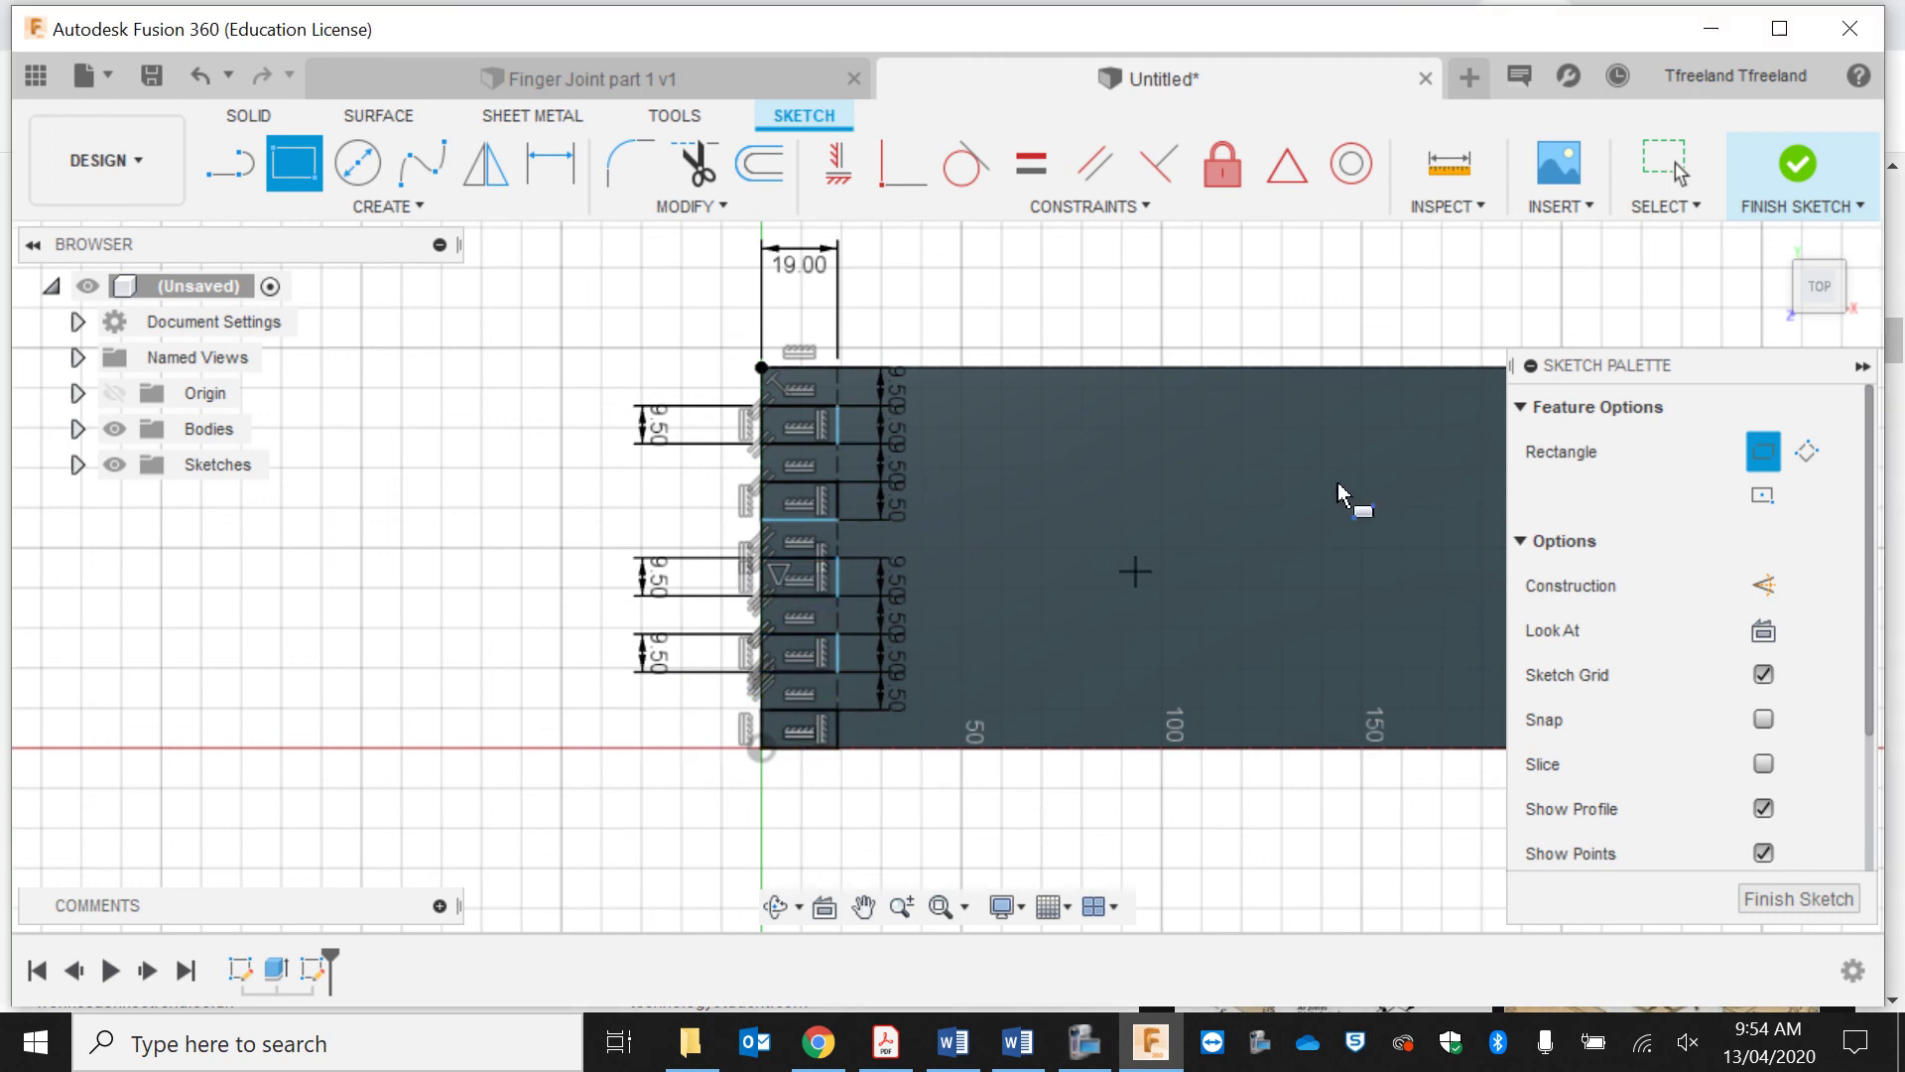
left_click(1796, 167)
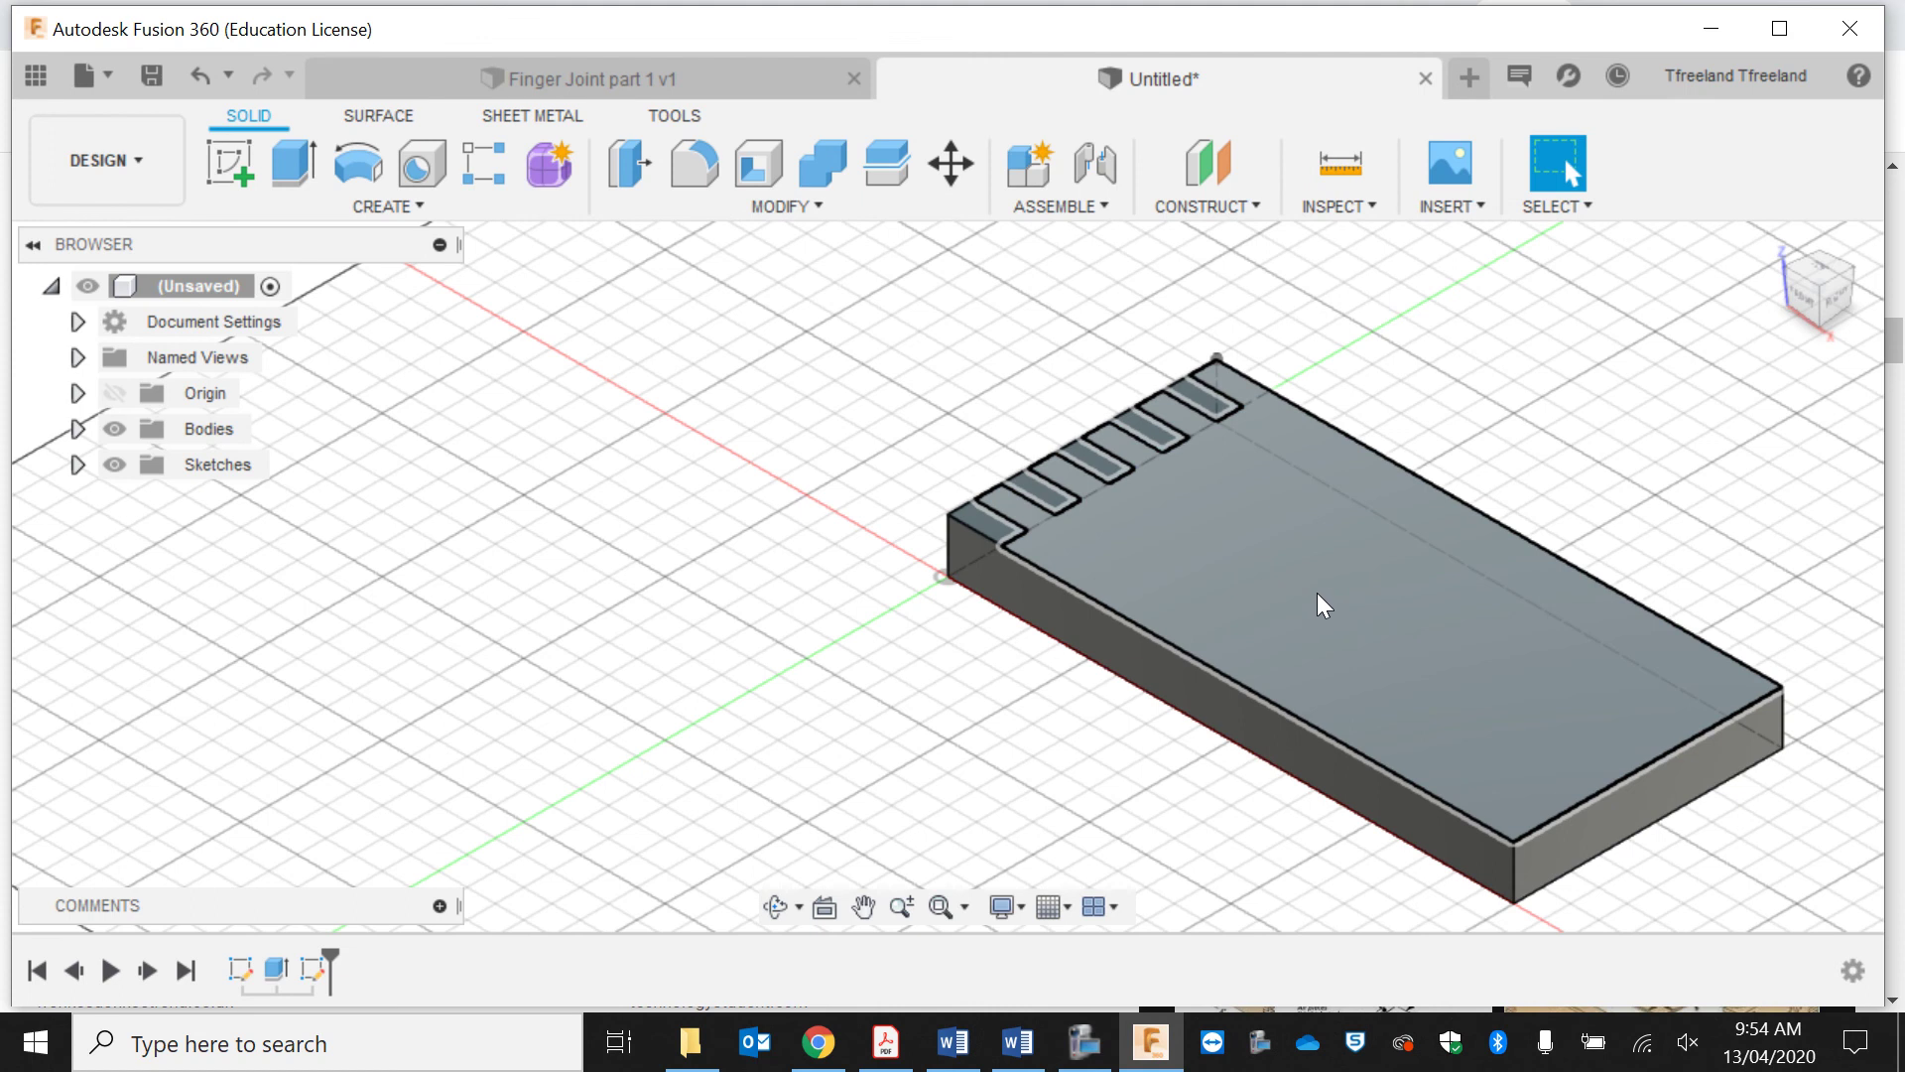
Step: Extrude the five alternate finger slot profiles by -19 mm to cut them through the board
left_click(1318, 592)
left_click(293, 164)
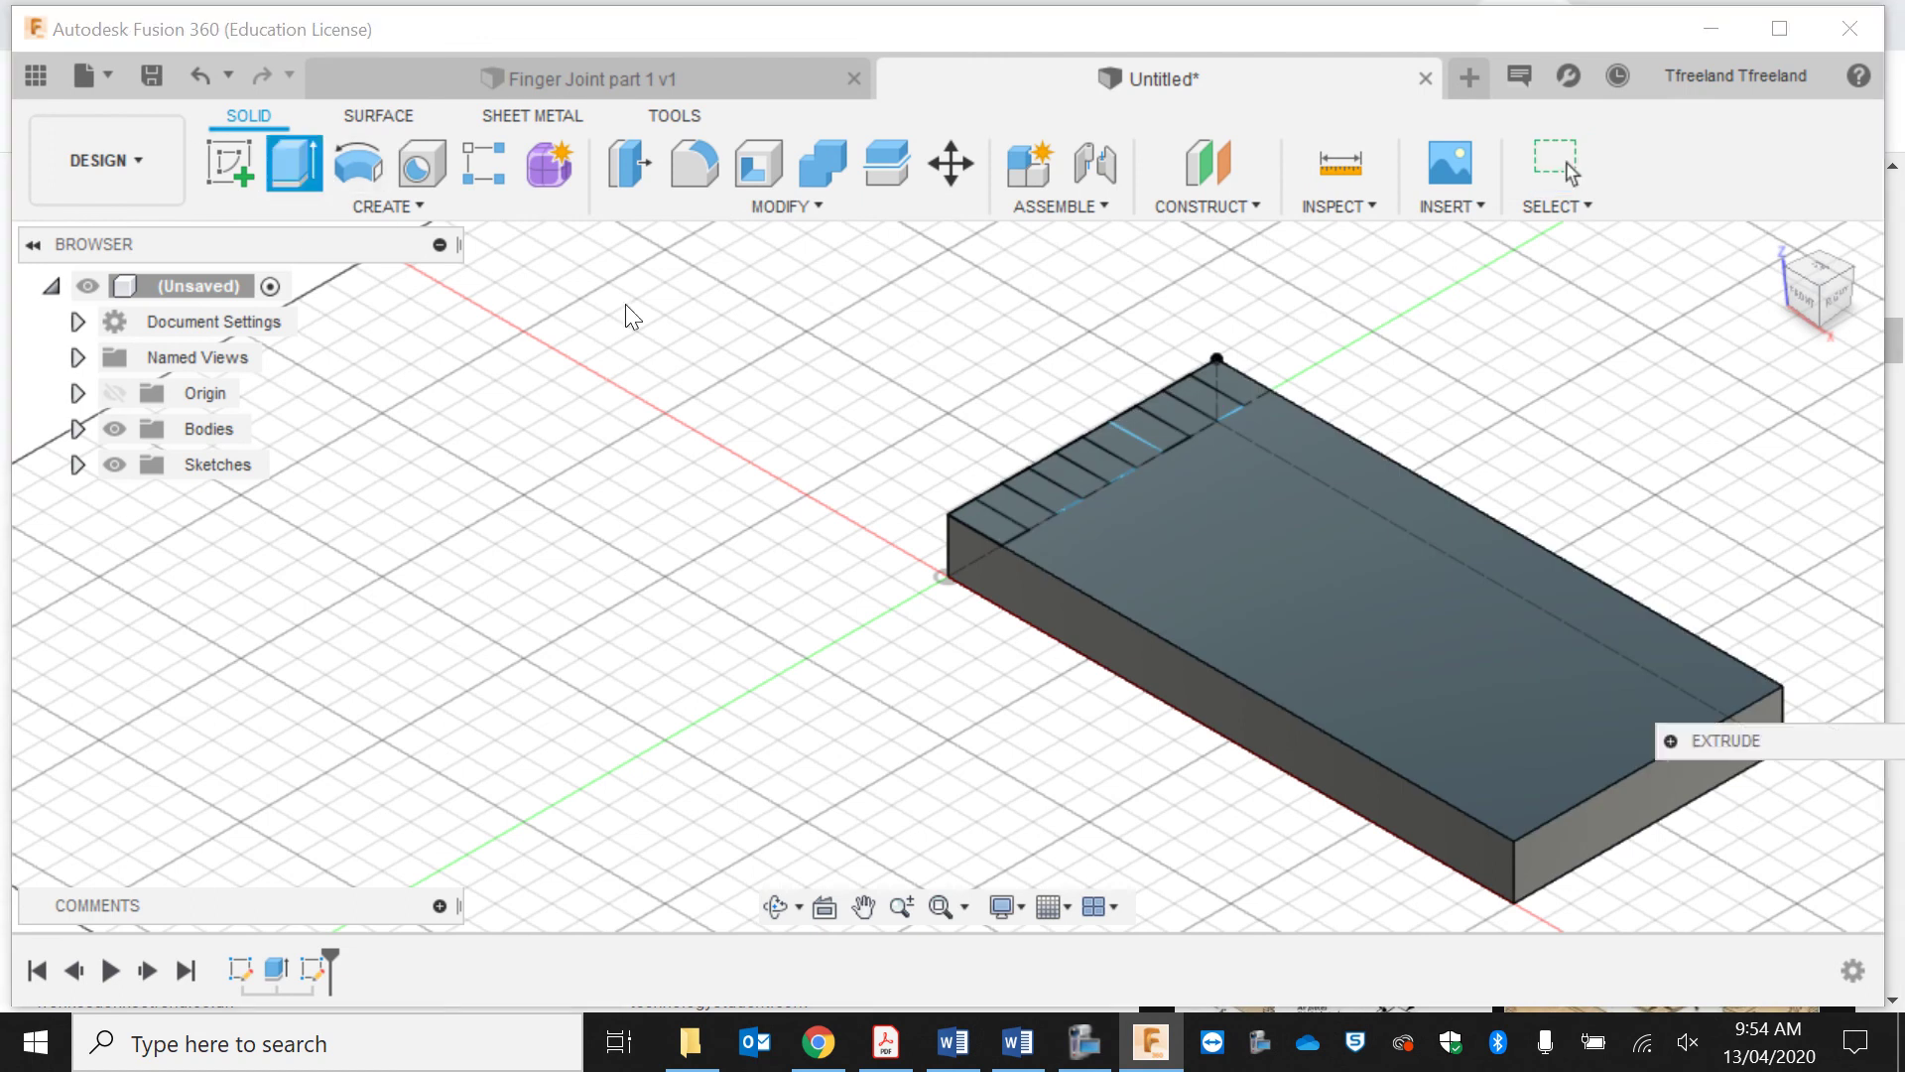
left_click(1069, 536)
left_click(994, 528)
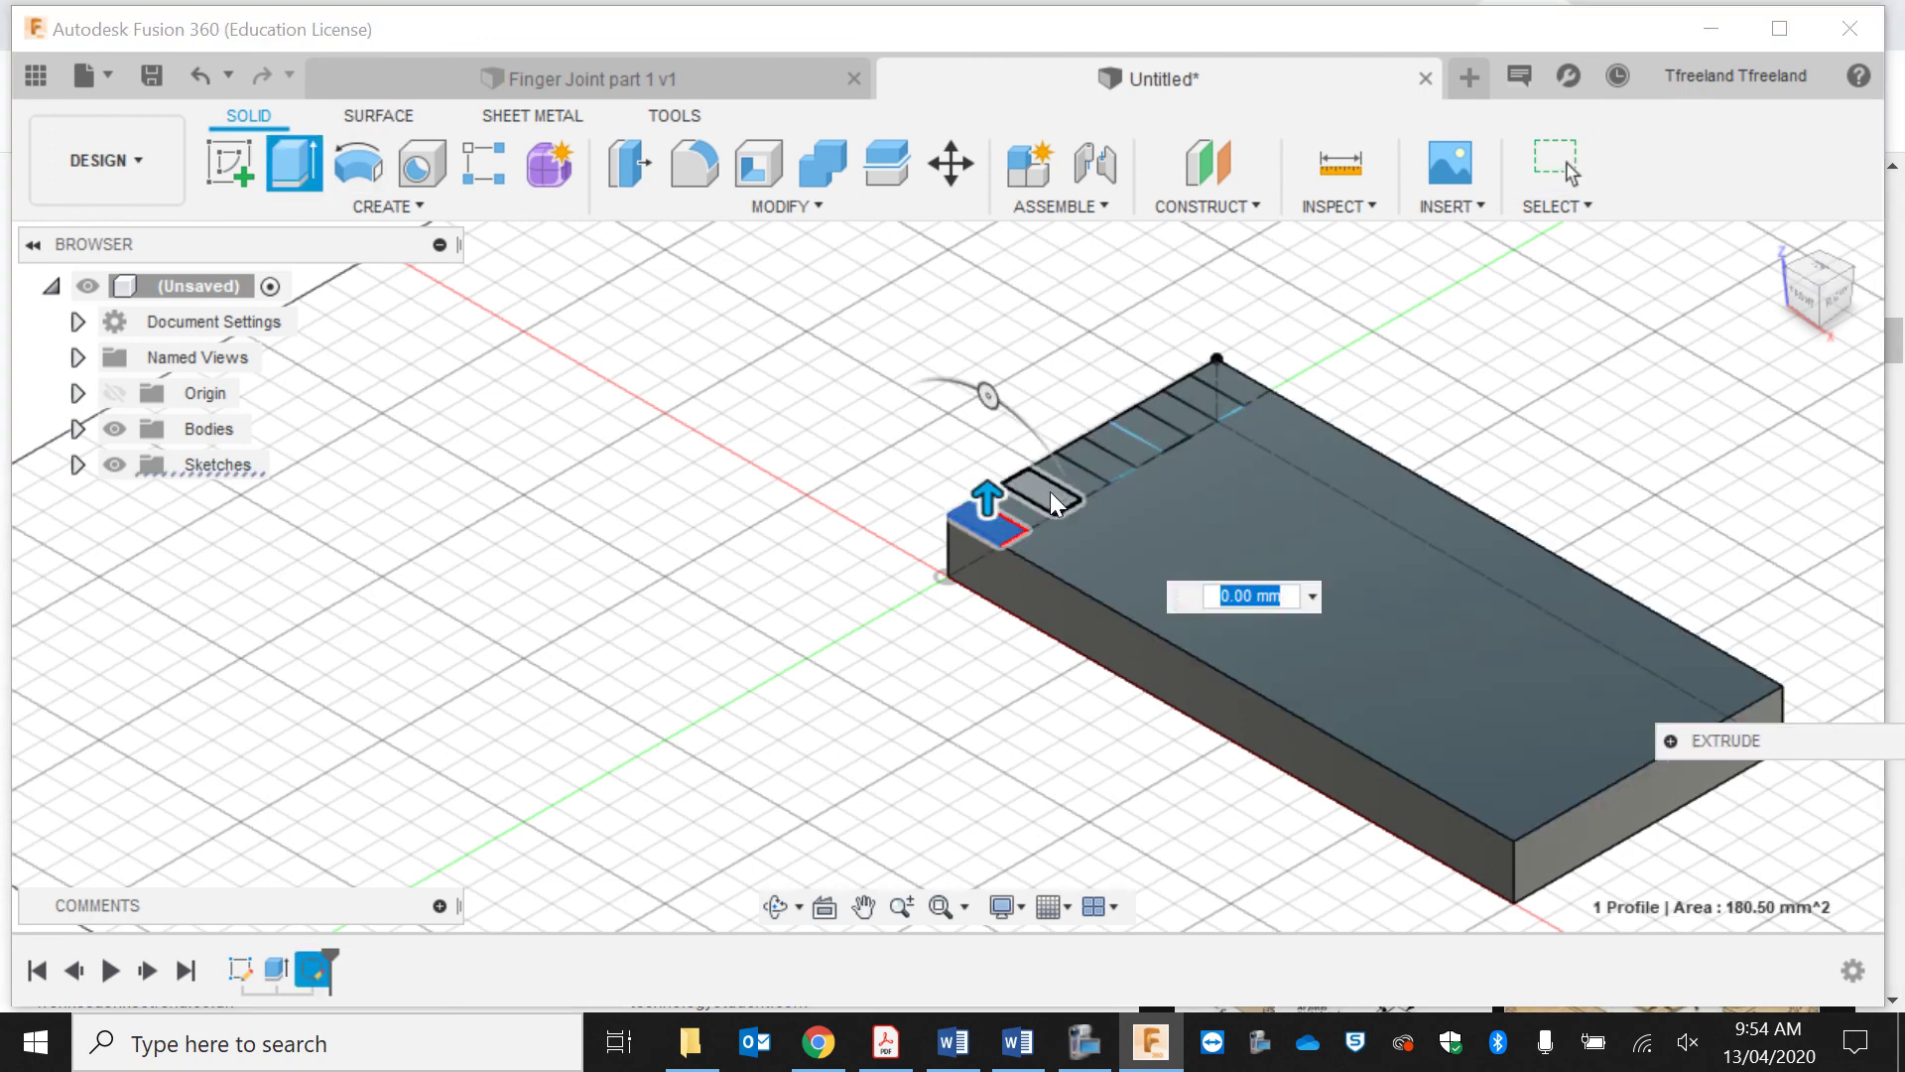
left_click(1050, 491)
left_click(1095, 464)
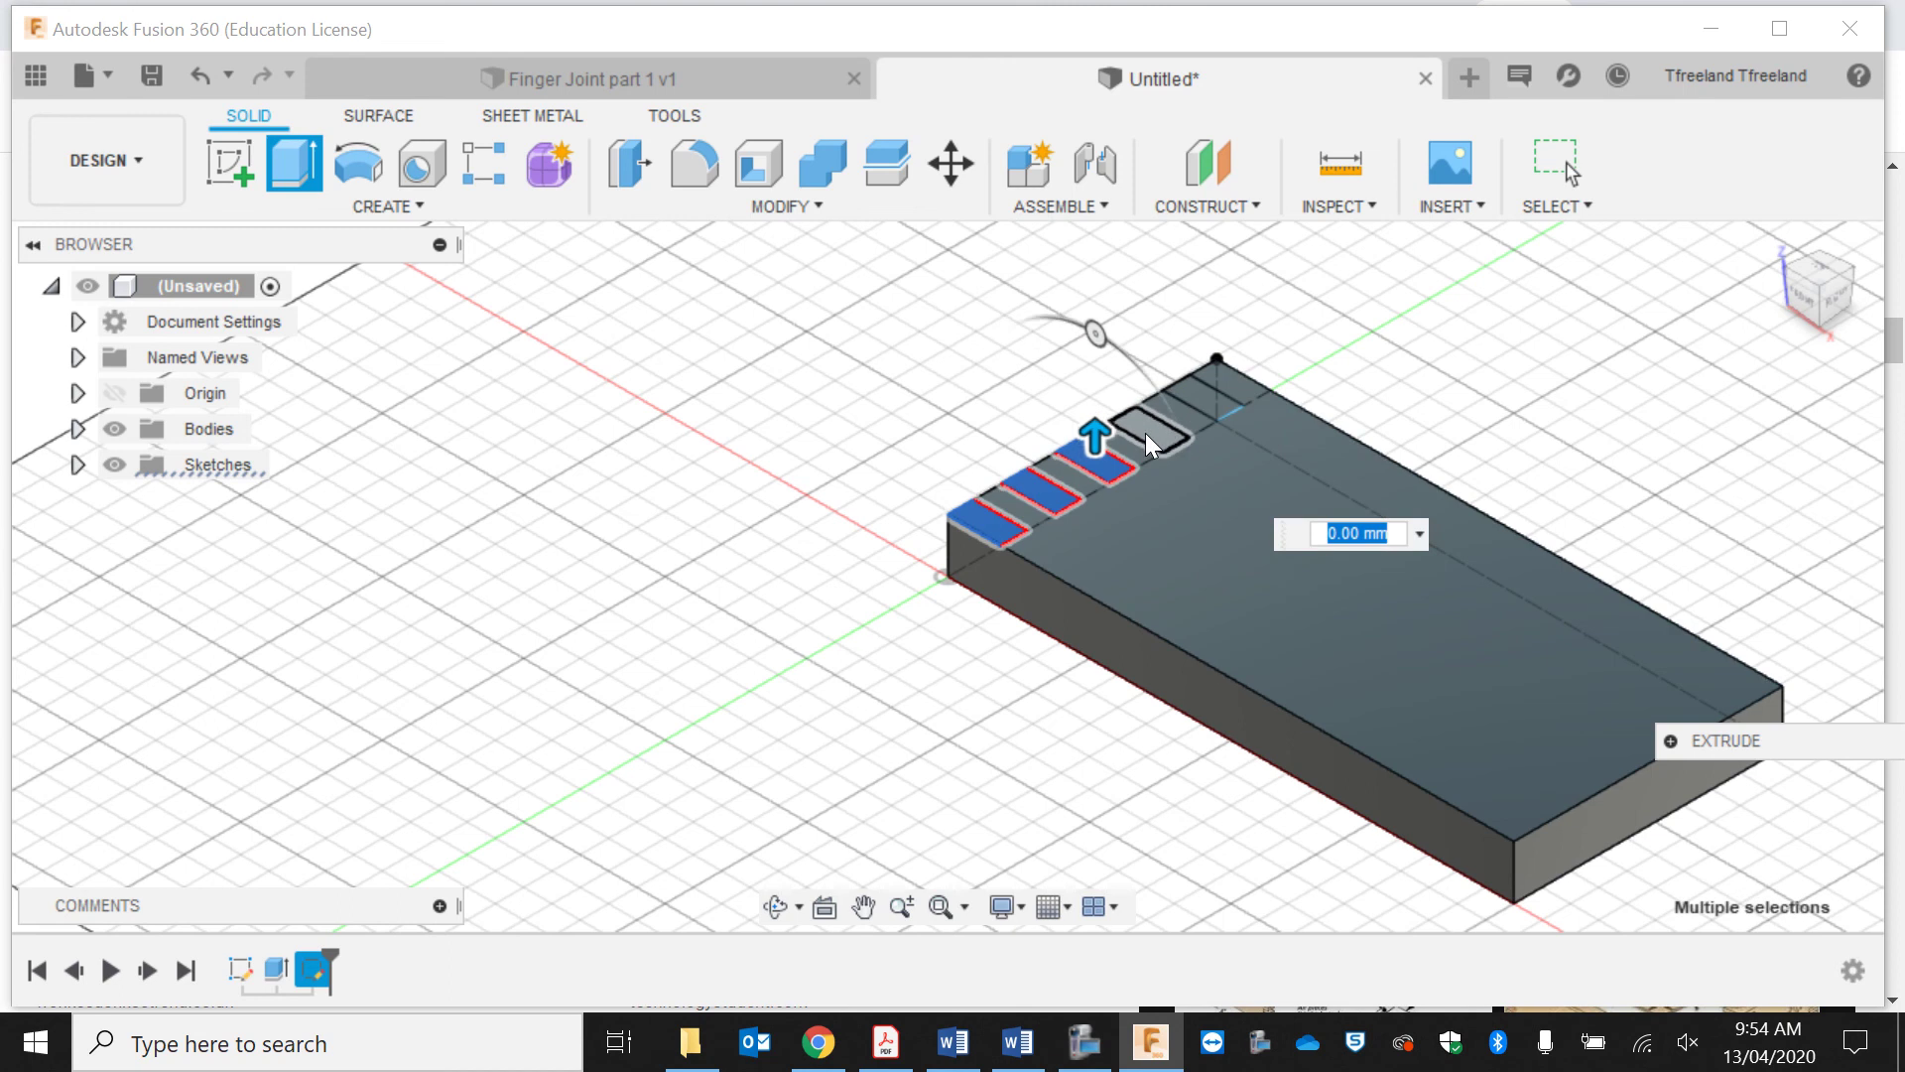
left_click(1151, 429)
left_click(1217, 402)
type("-19")
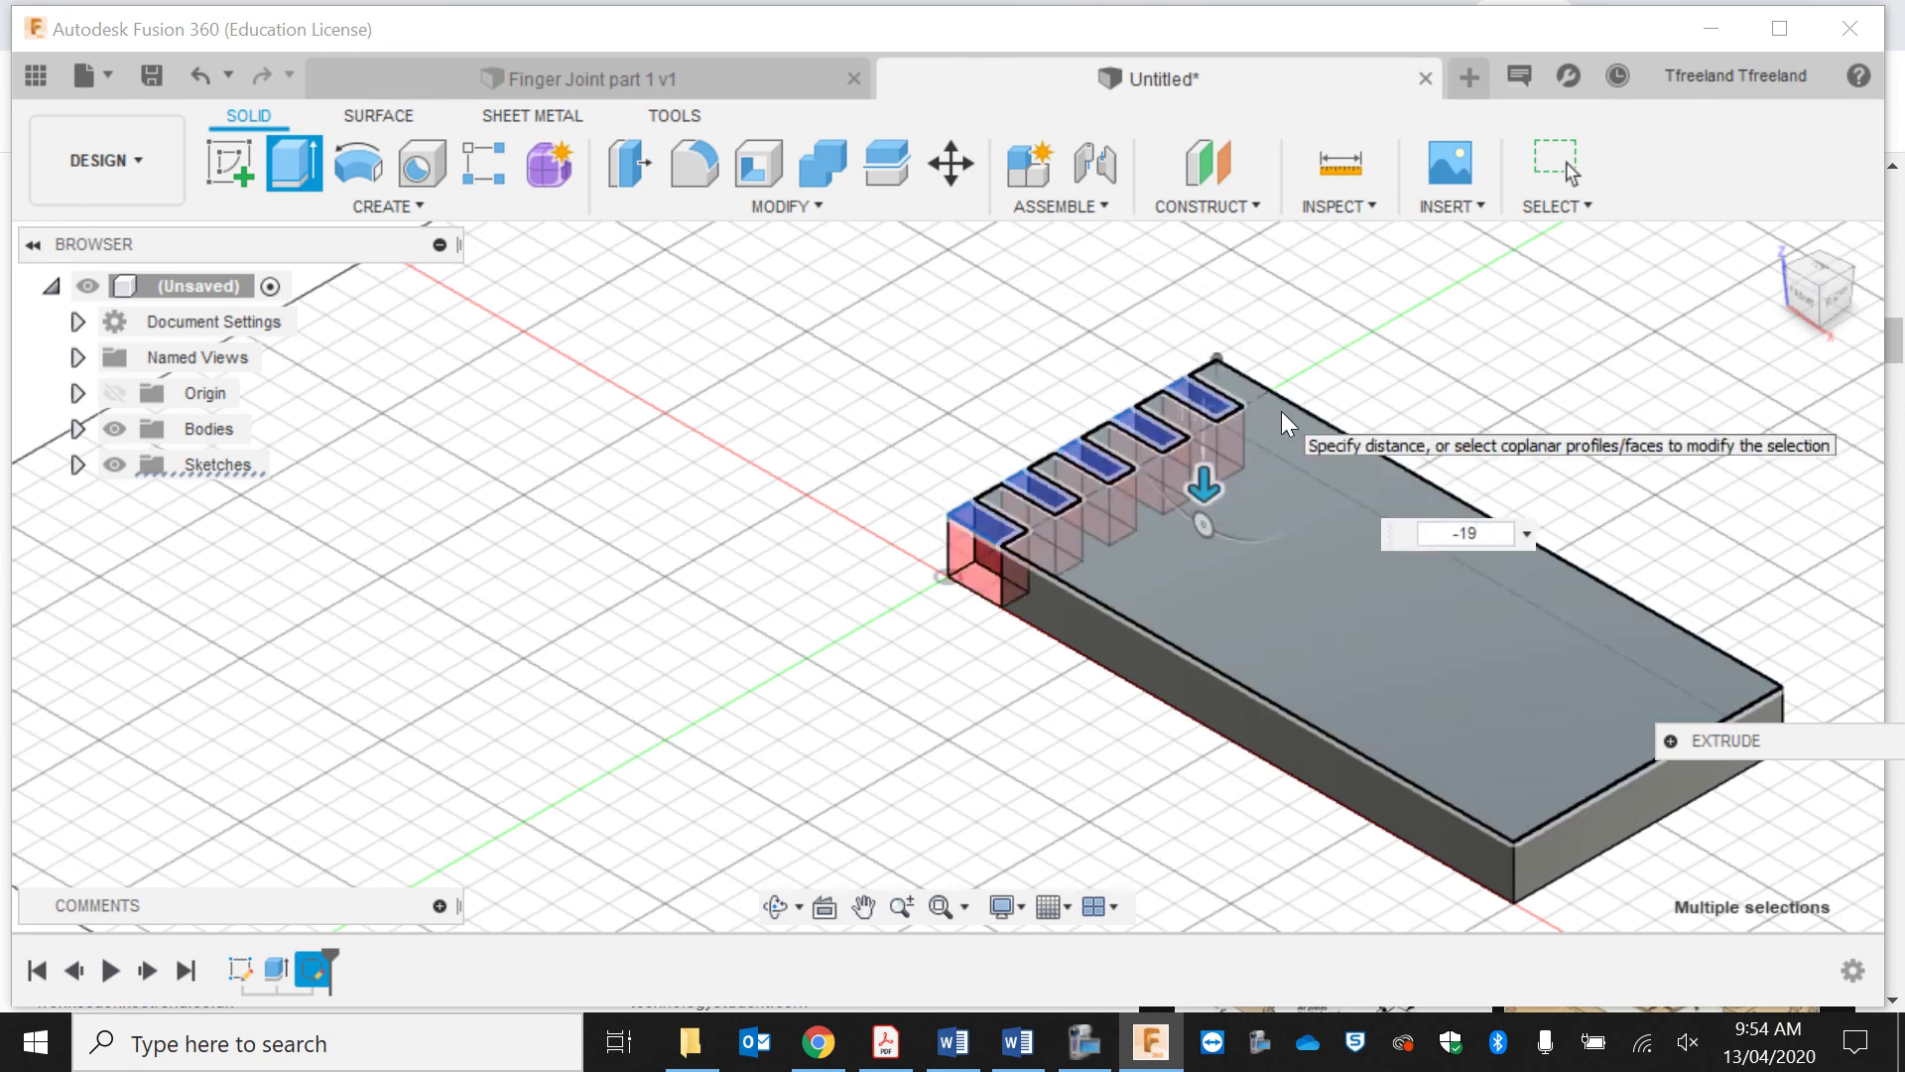
key("Return")
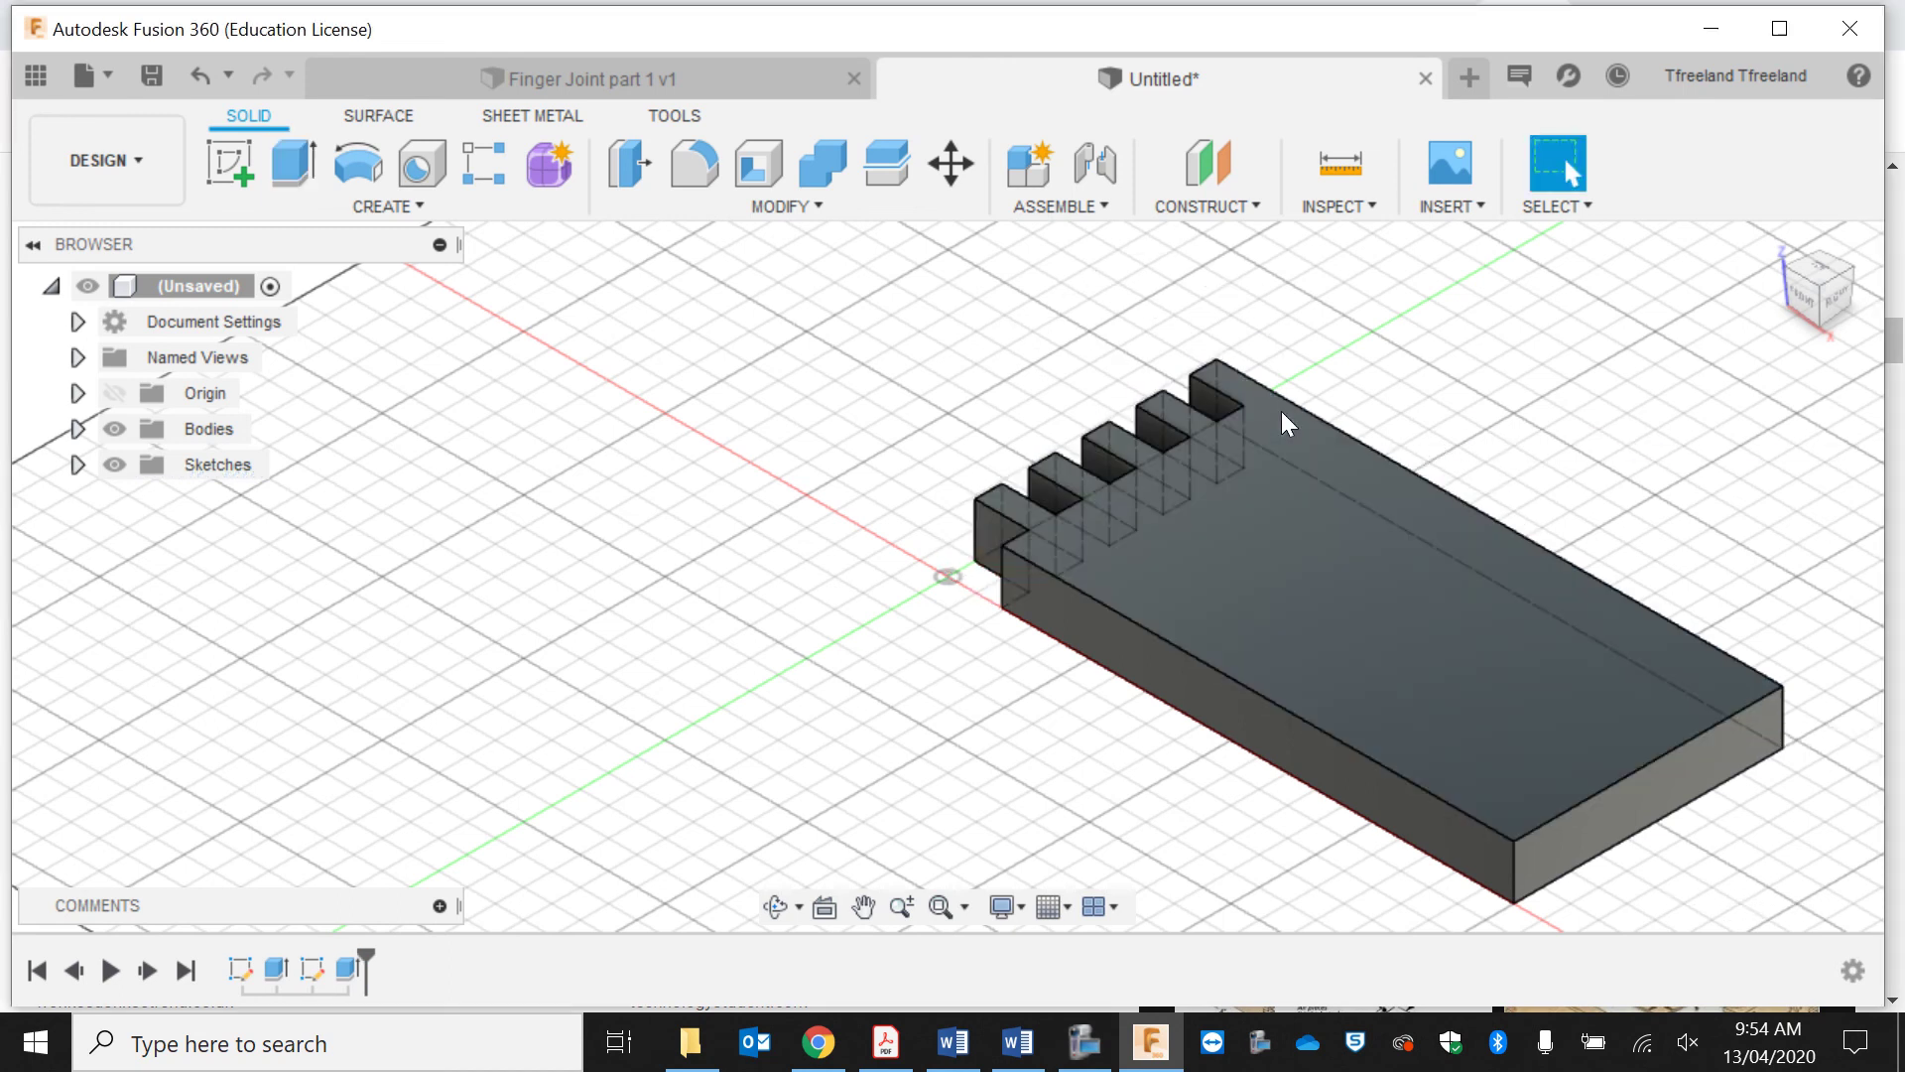
Step: Save the design as "Finger joint part 2" in the Types of Joints folder
left_click(151, 74)
type("Finger")
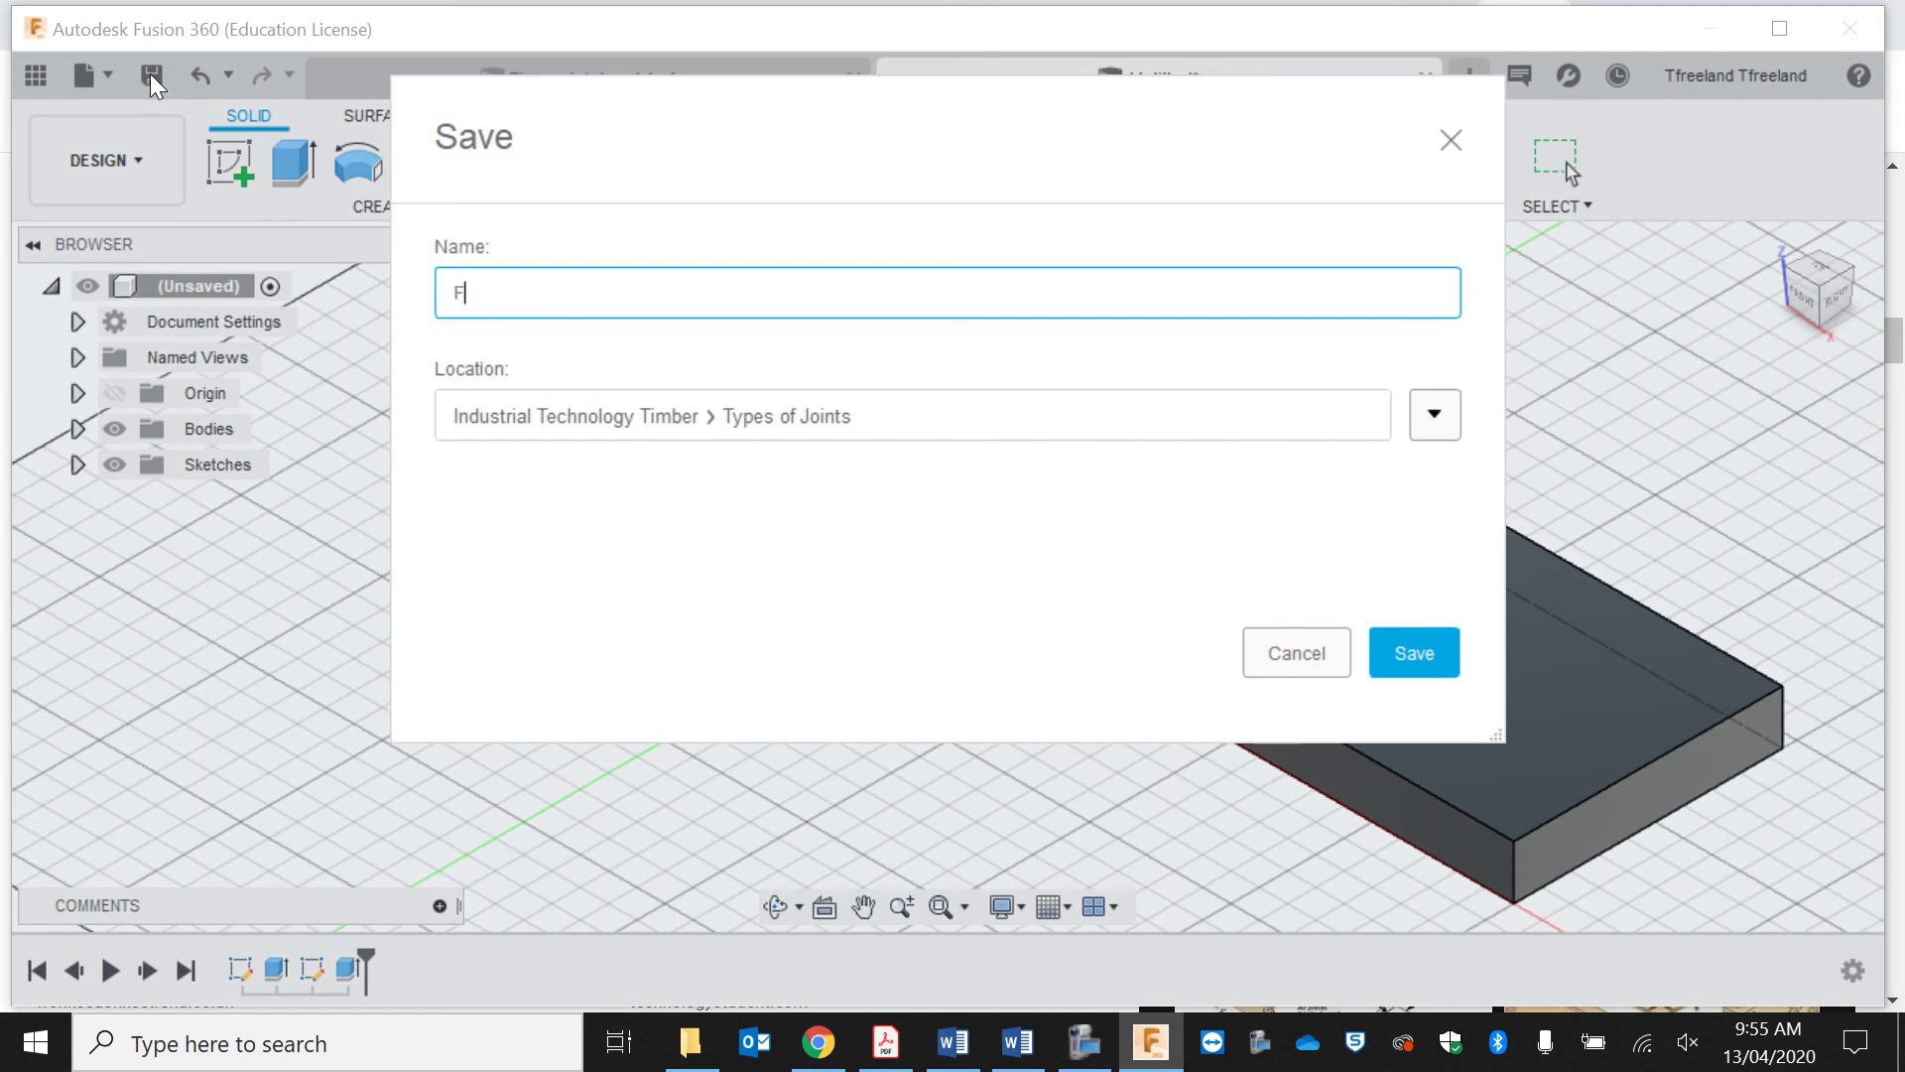
type(" joint part 2")
key("Return")
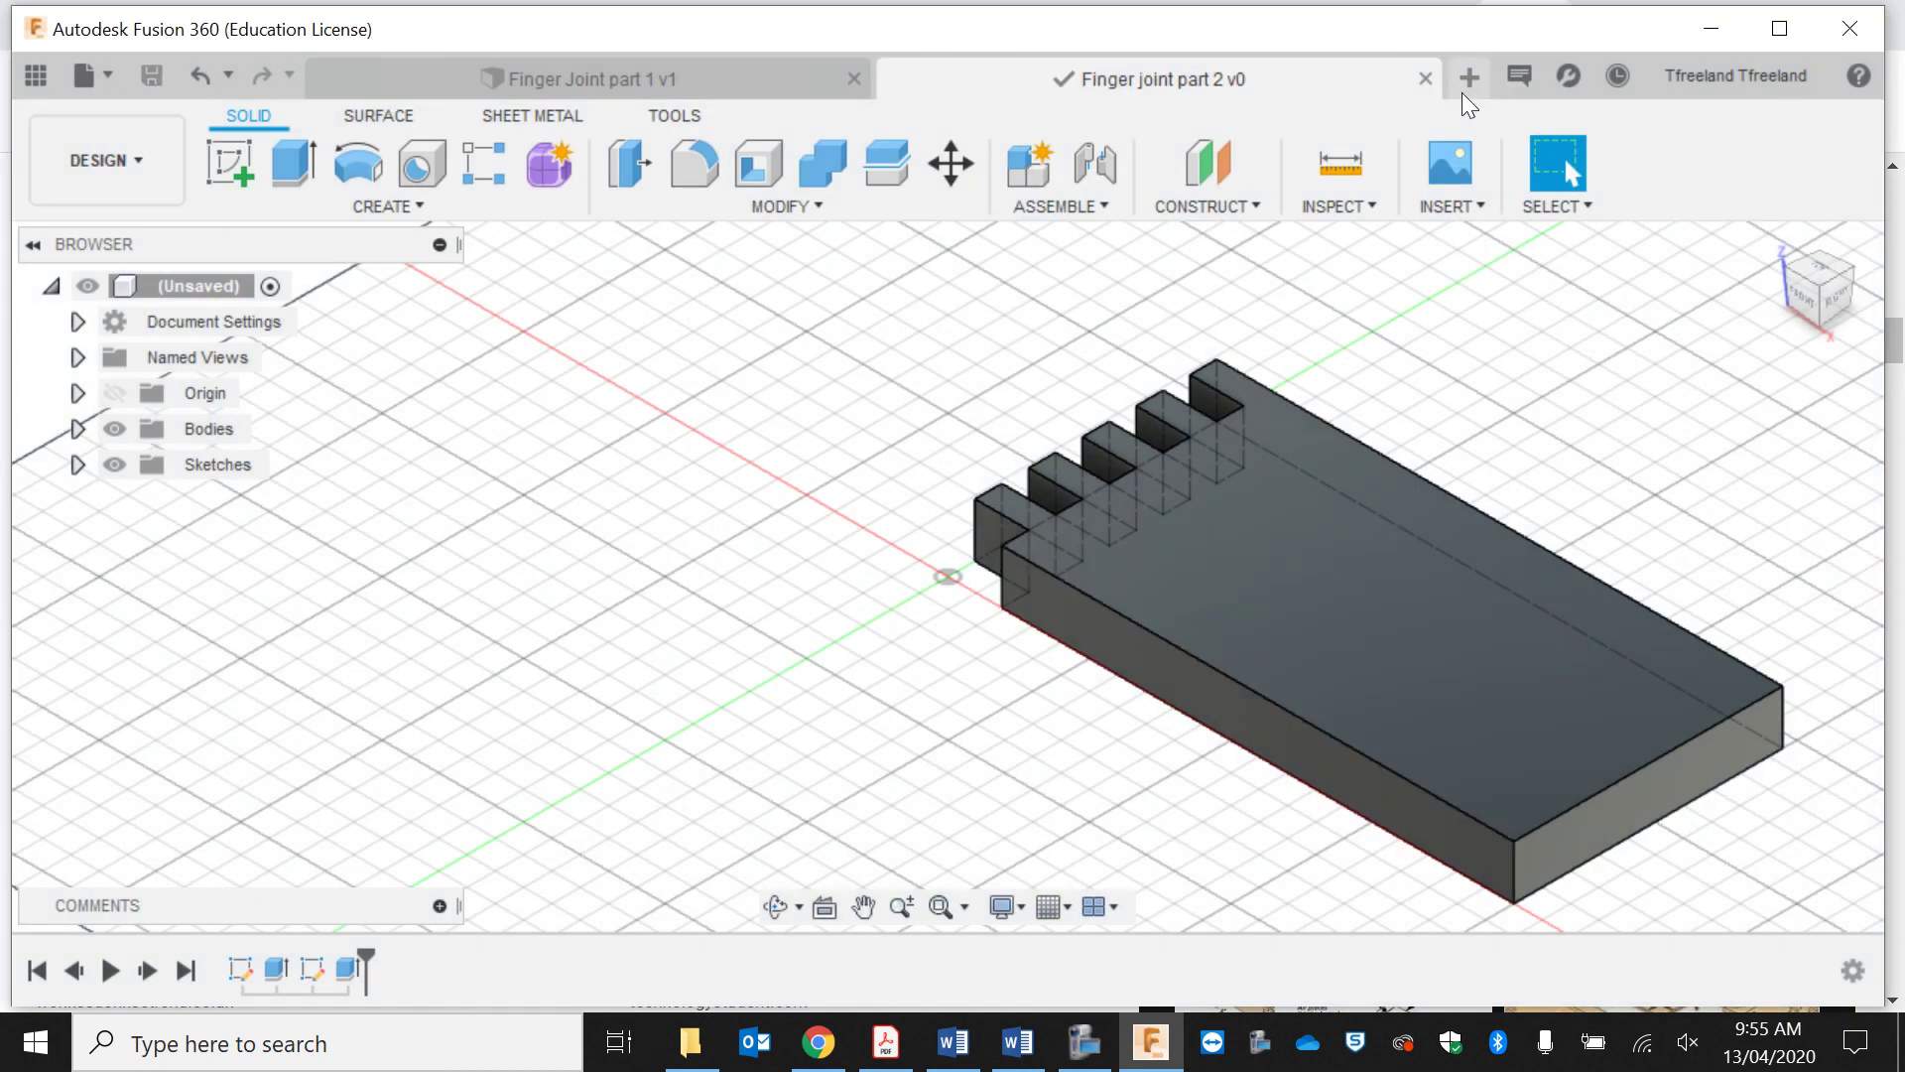
Step: Create a new design and save it as "Completed Finger joint" in the Types of Joints folder
left_click(1468, 80)
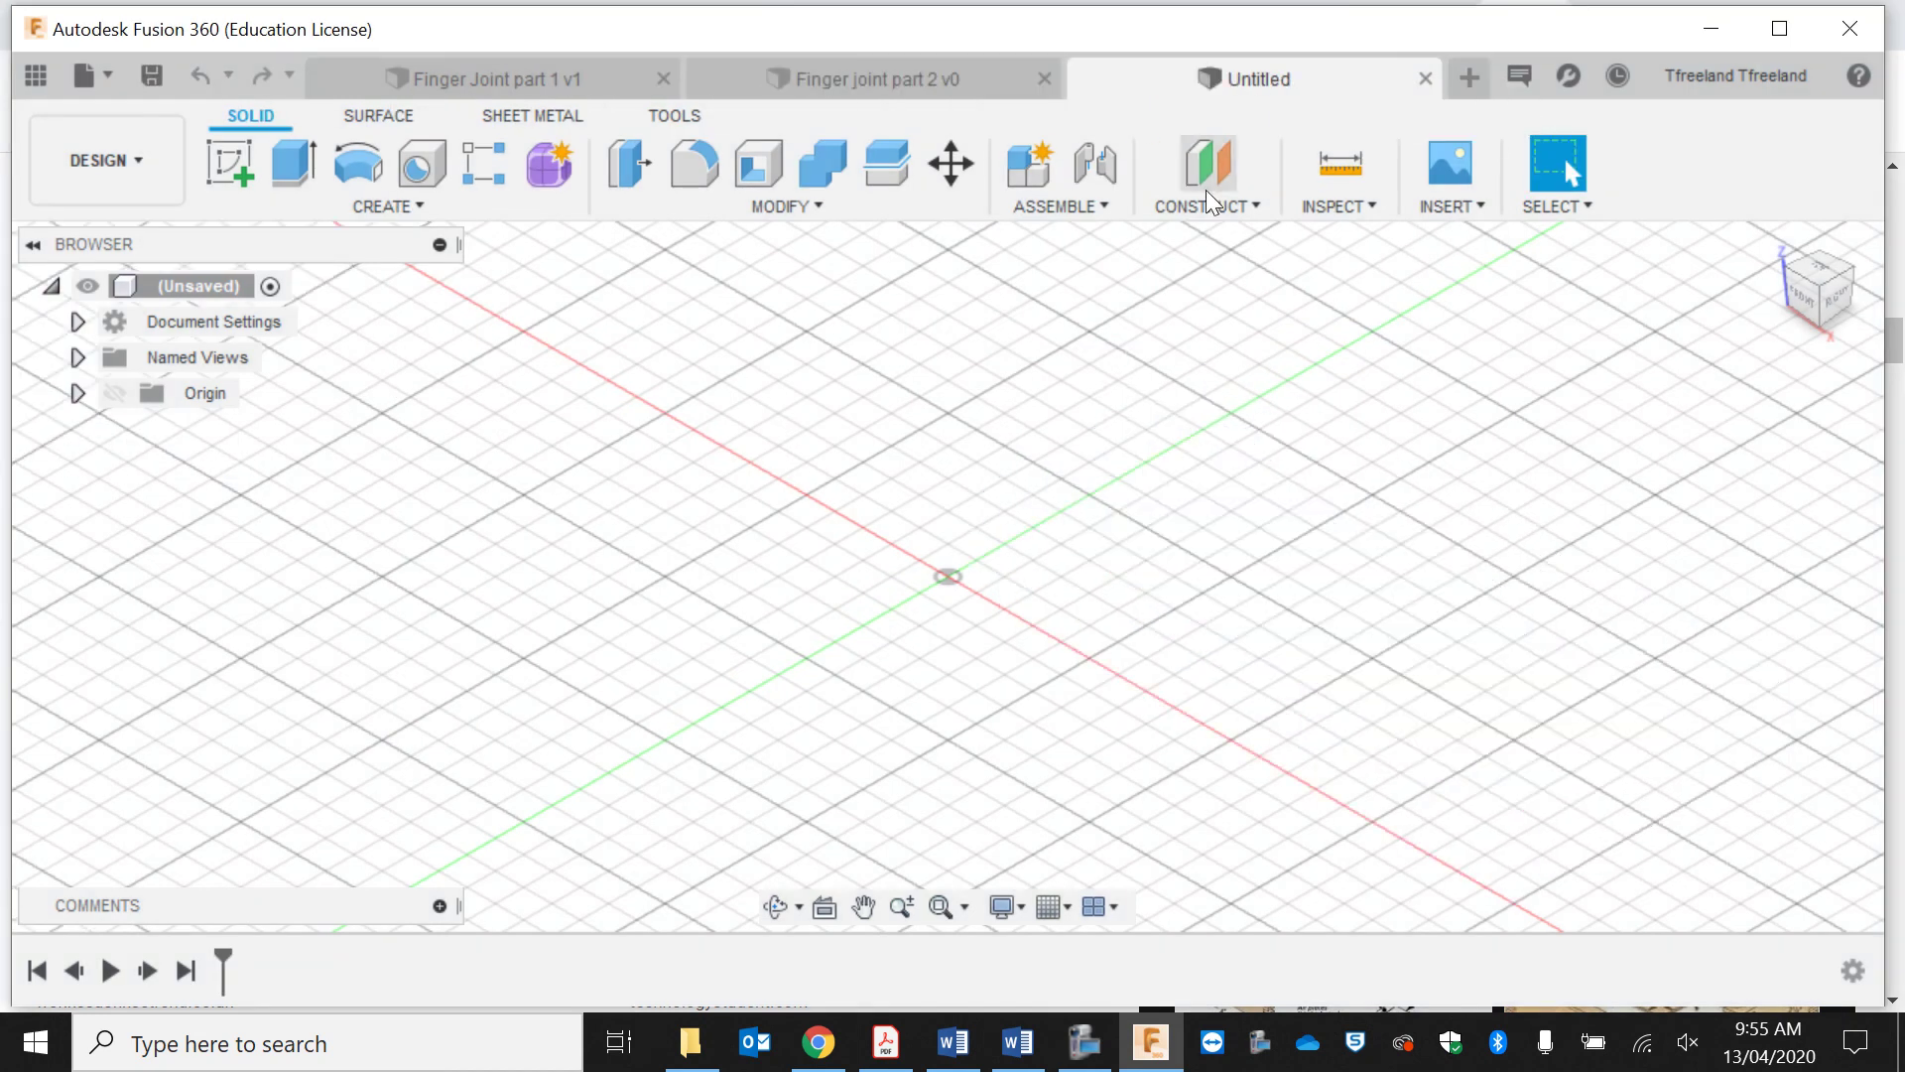
left_click(152, 75)
type("Complete")
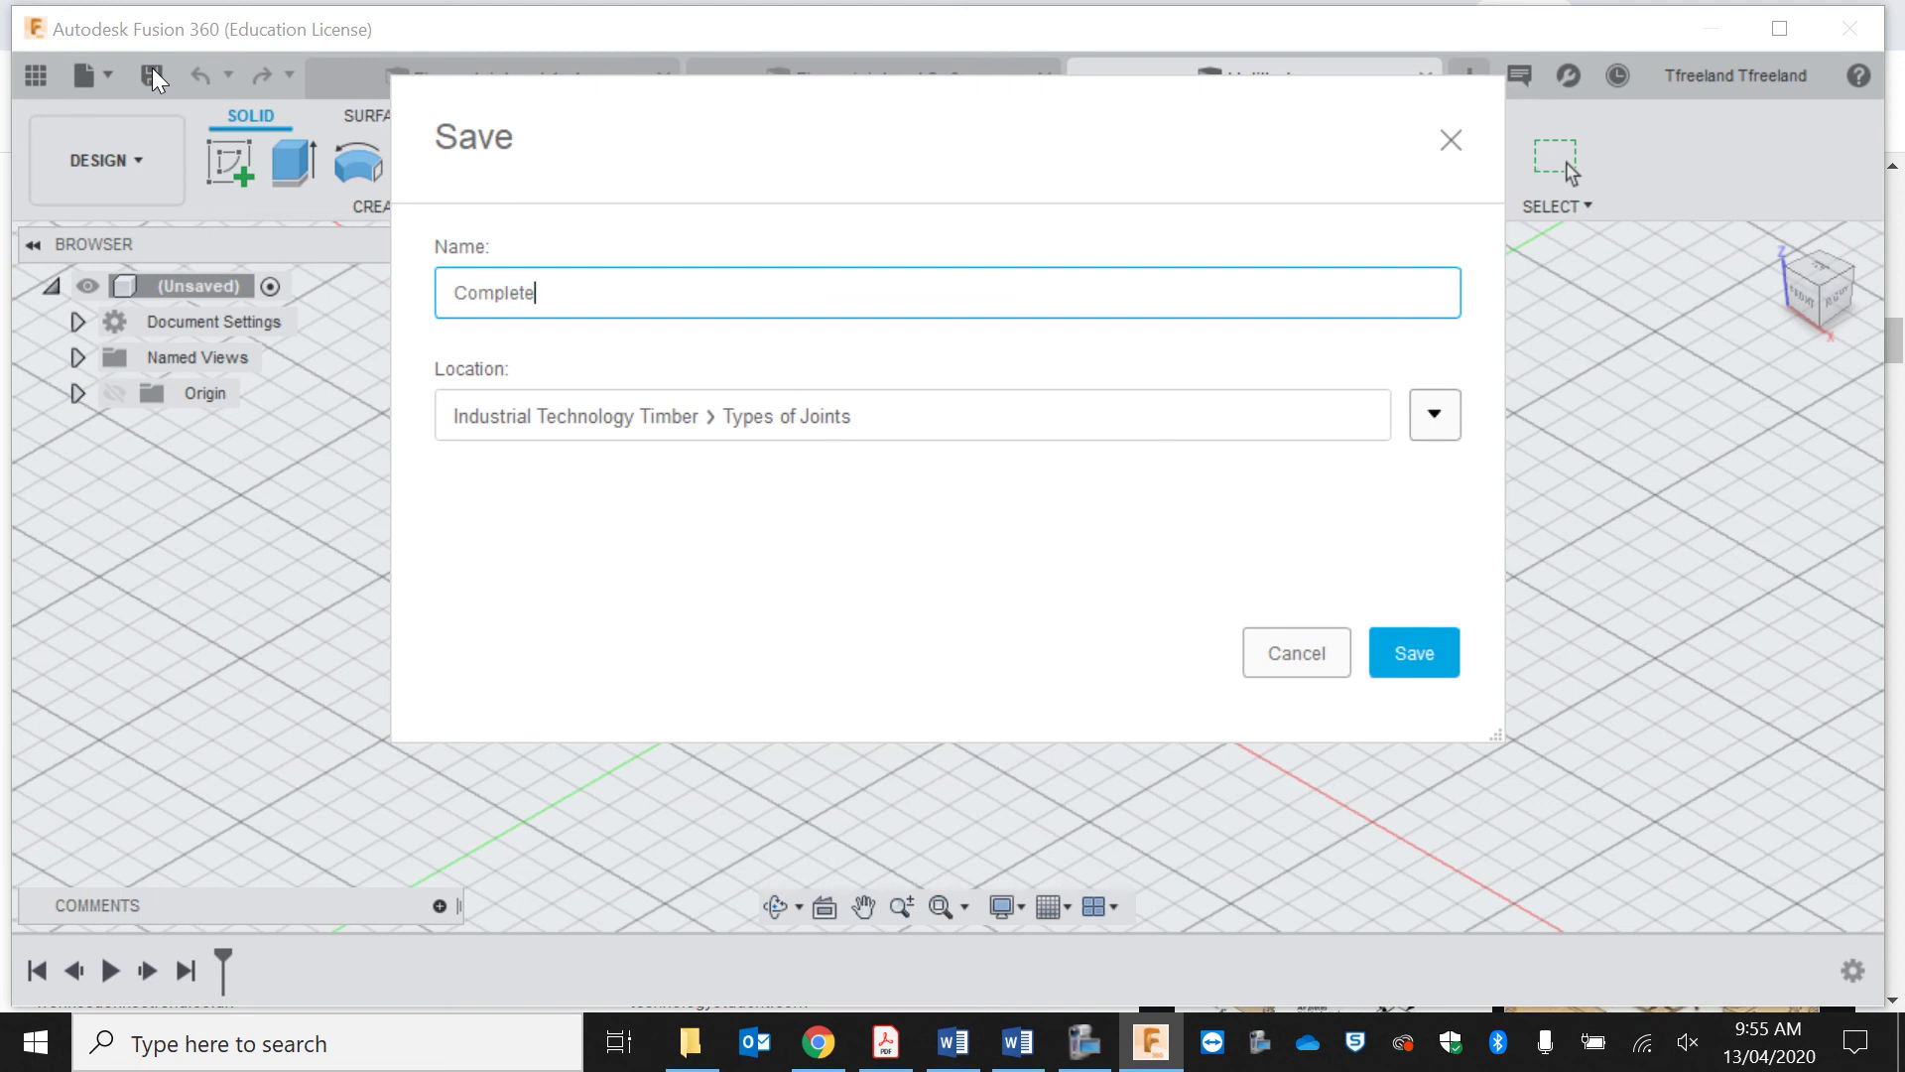
type("d Finger joint")
key("Return")
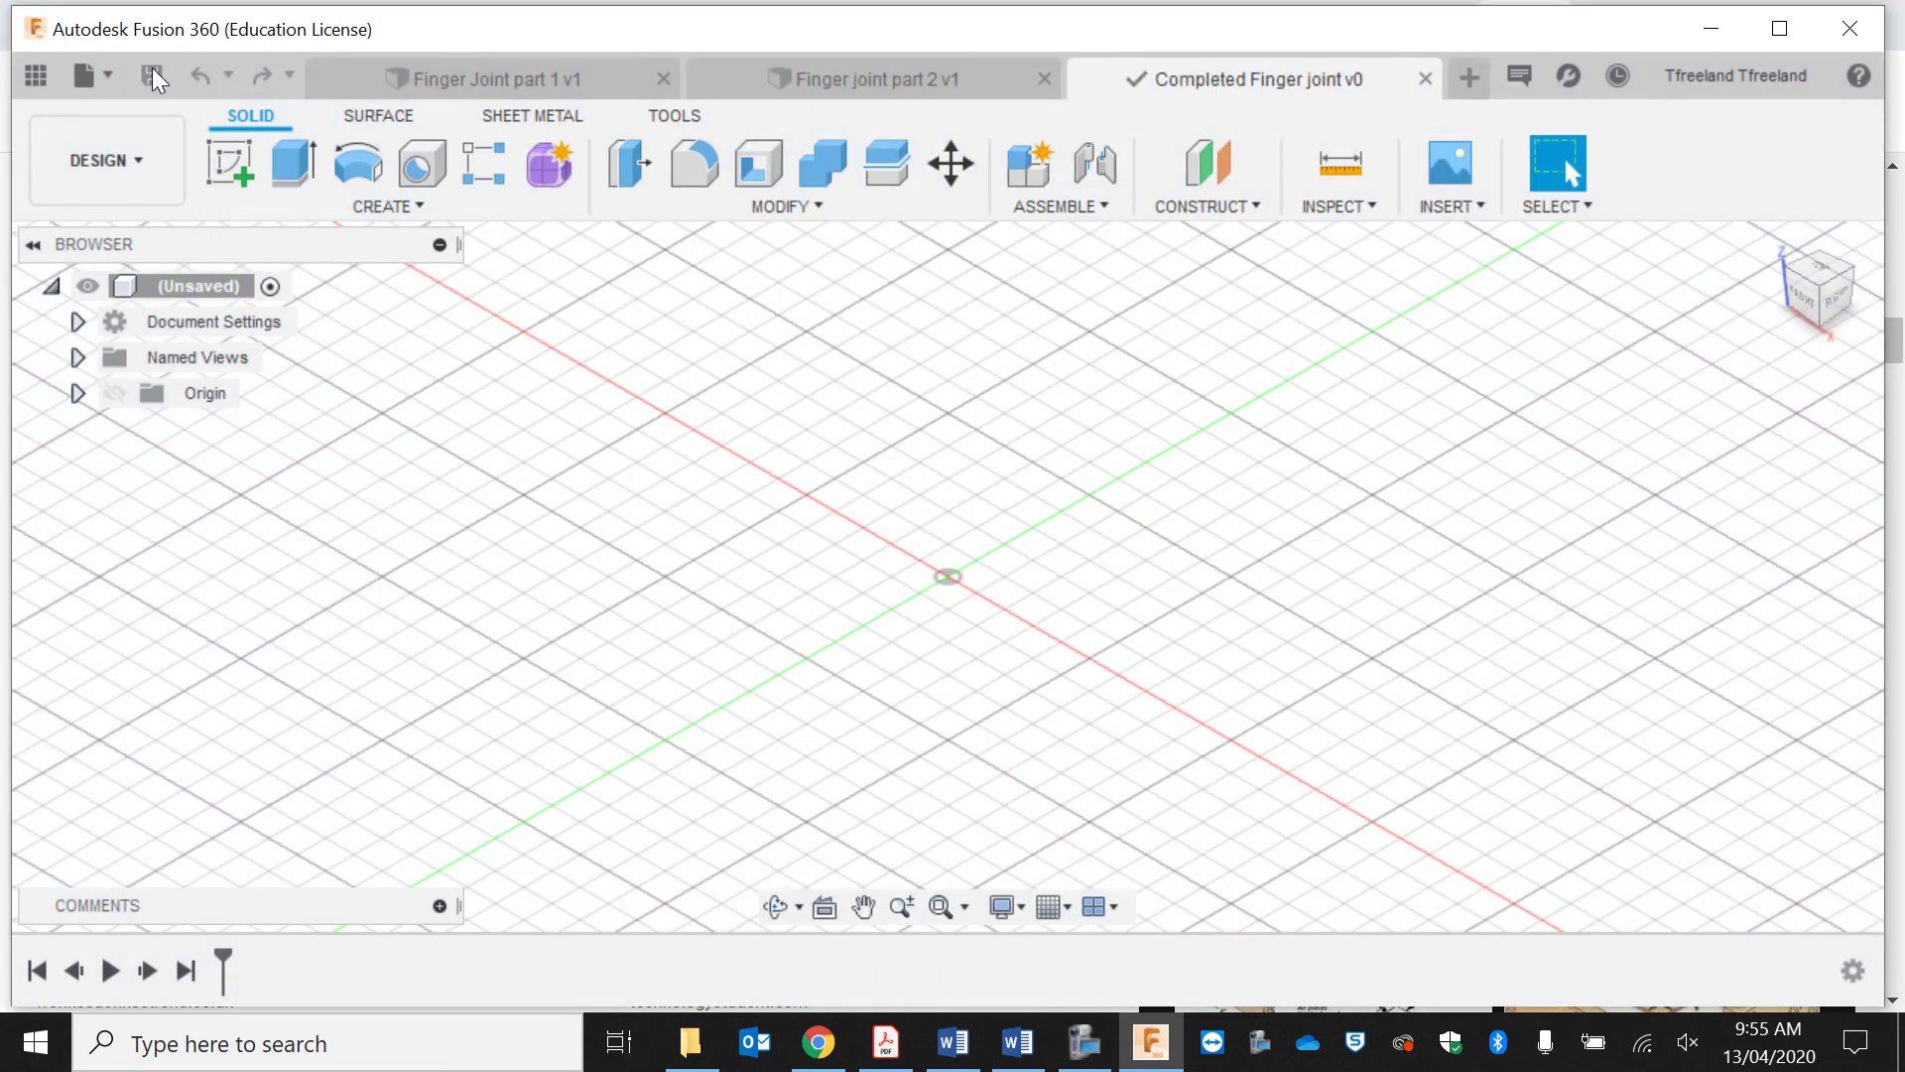
Step: Insert Finger Joint part 1 into the design, rotating it 90 degrees onto its edge and -270 degrees about the vertical axis
left_click(36, 75)
scroll(456, 665, "down", 3)
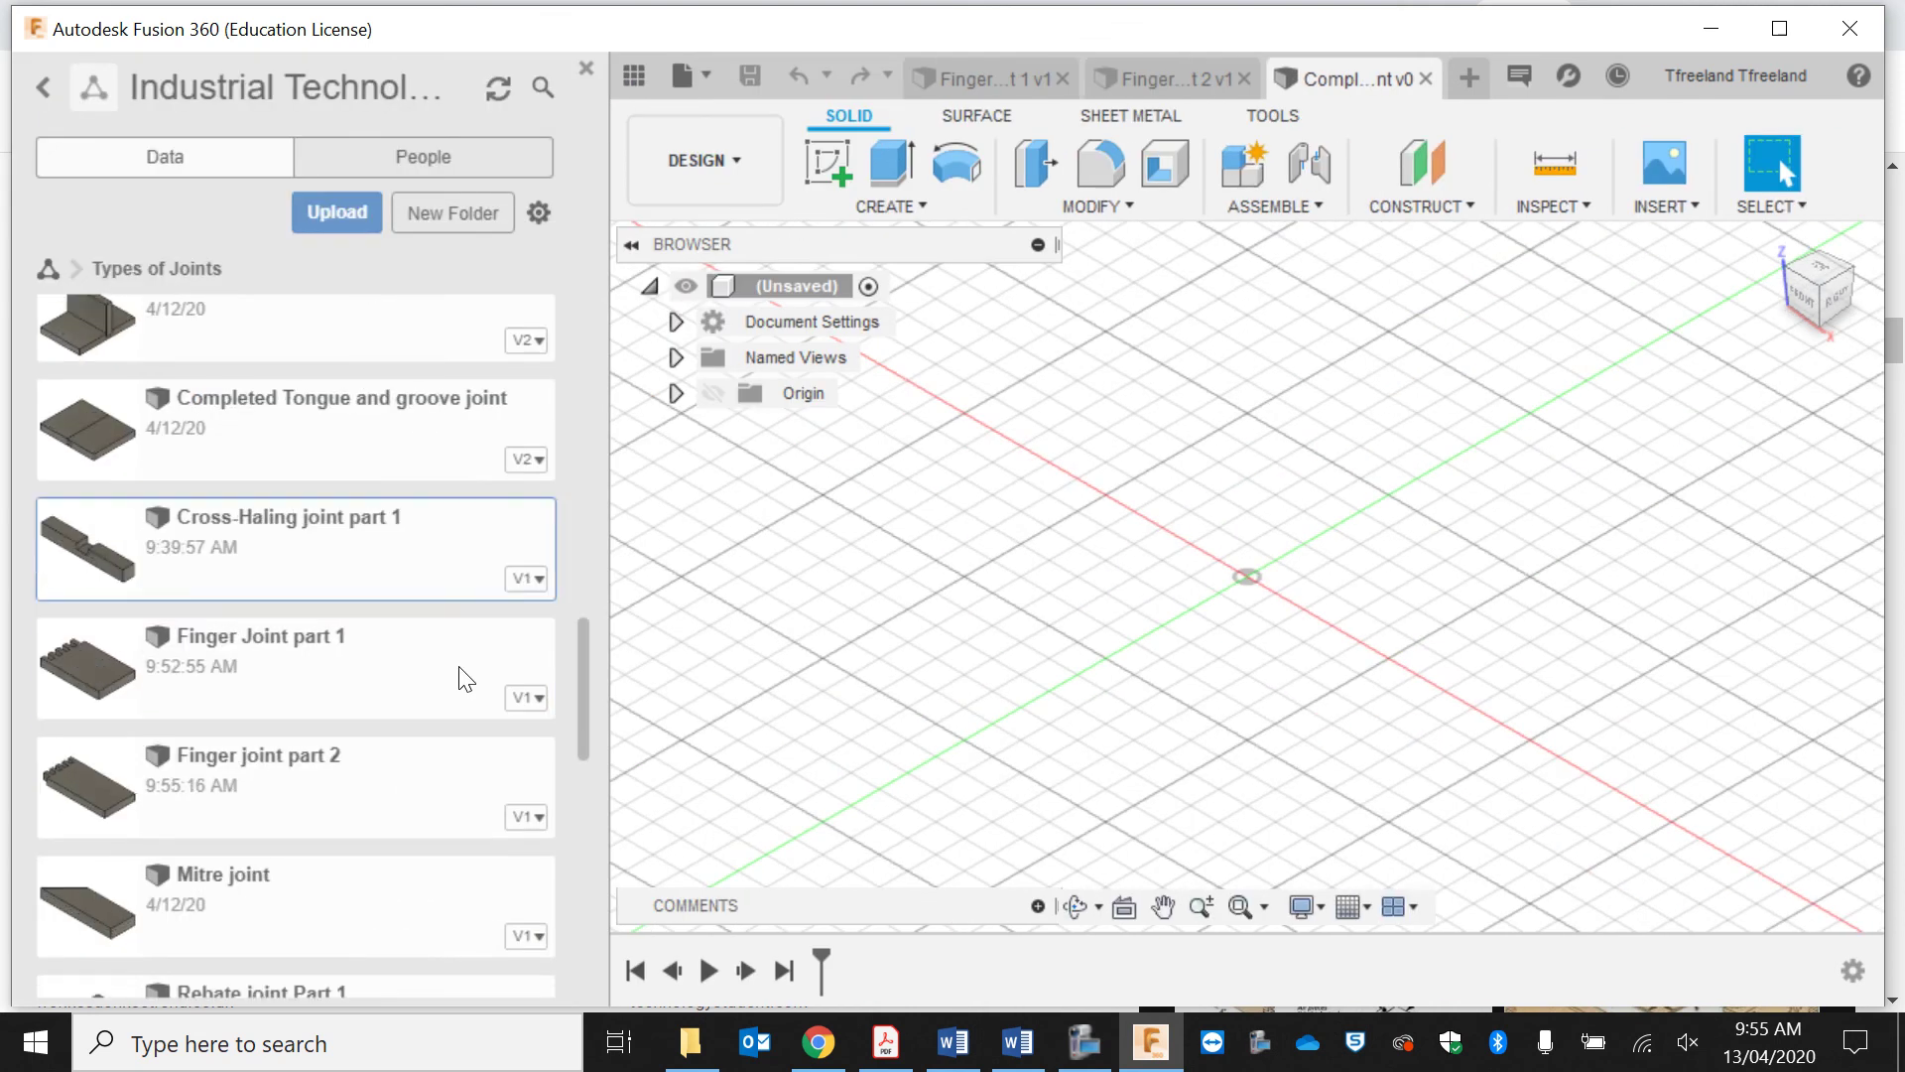
right_click(407, 650)
left_click(452, 688)
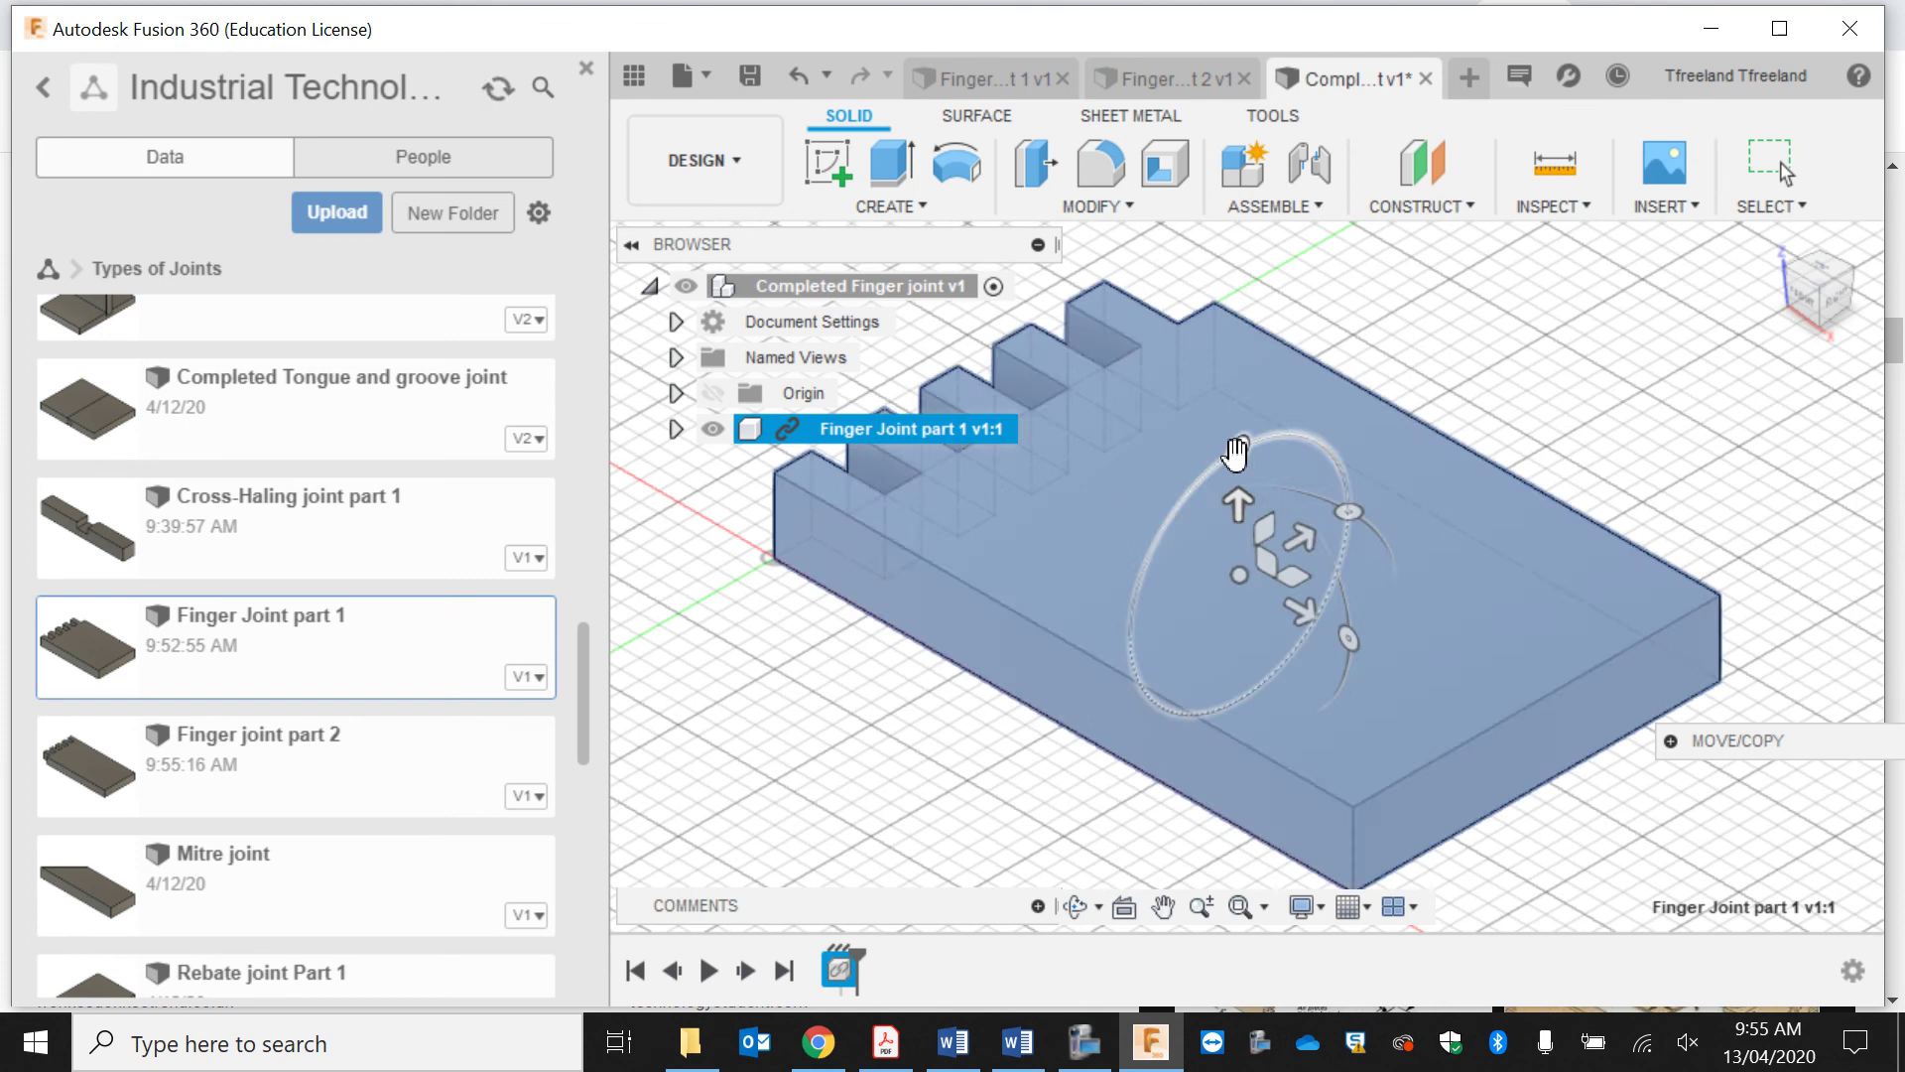
left_click_drag(1235, 454, 1130, 640)
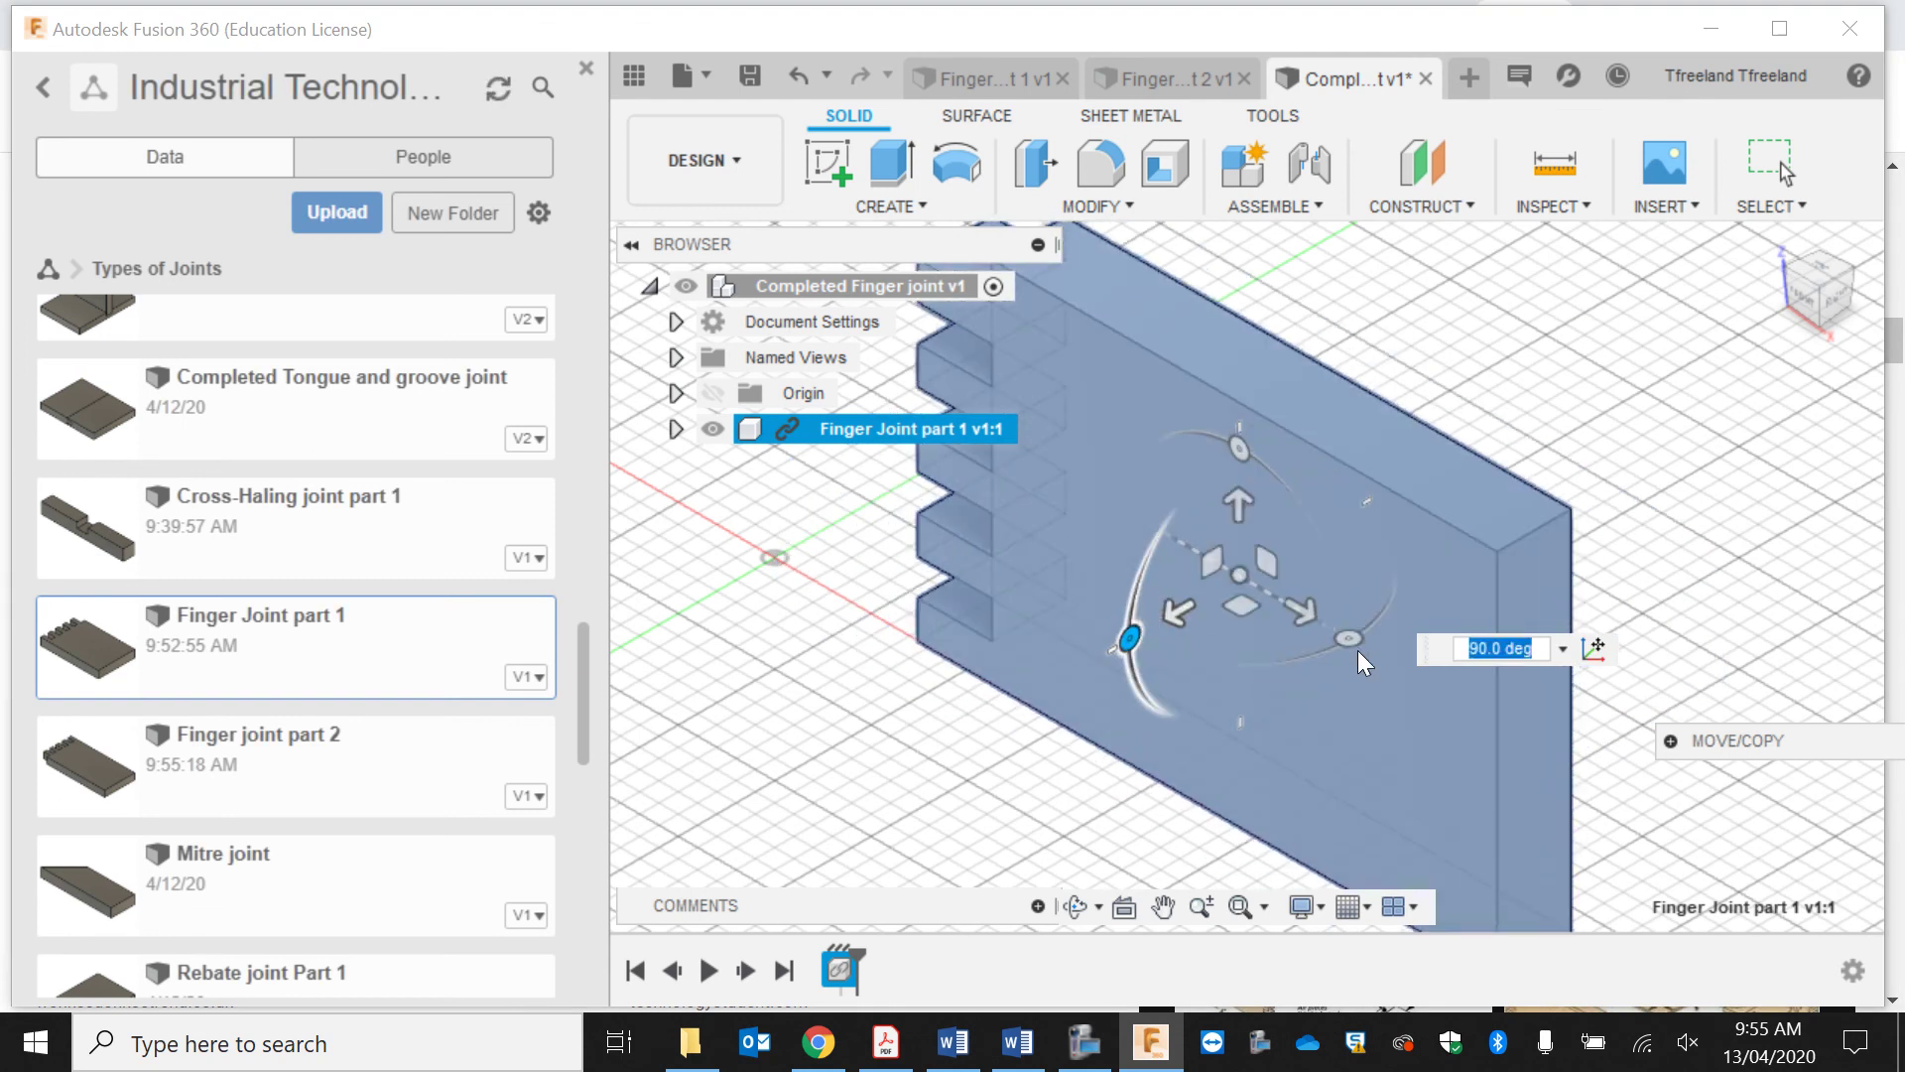
left_click_drag(1348, 638, 1359, 506)
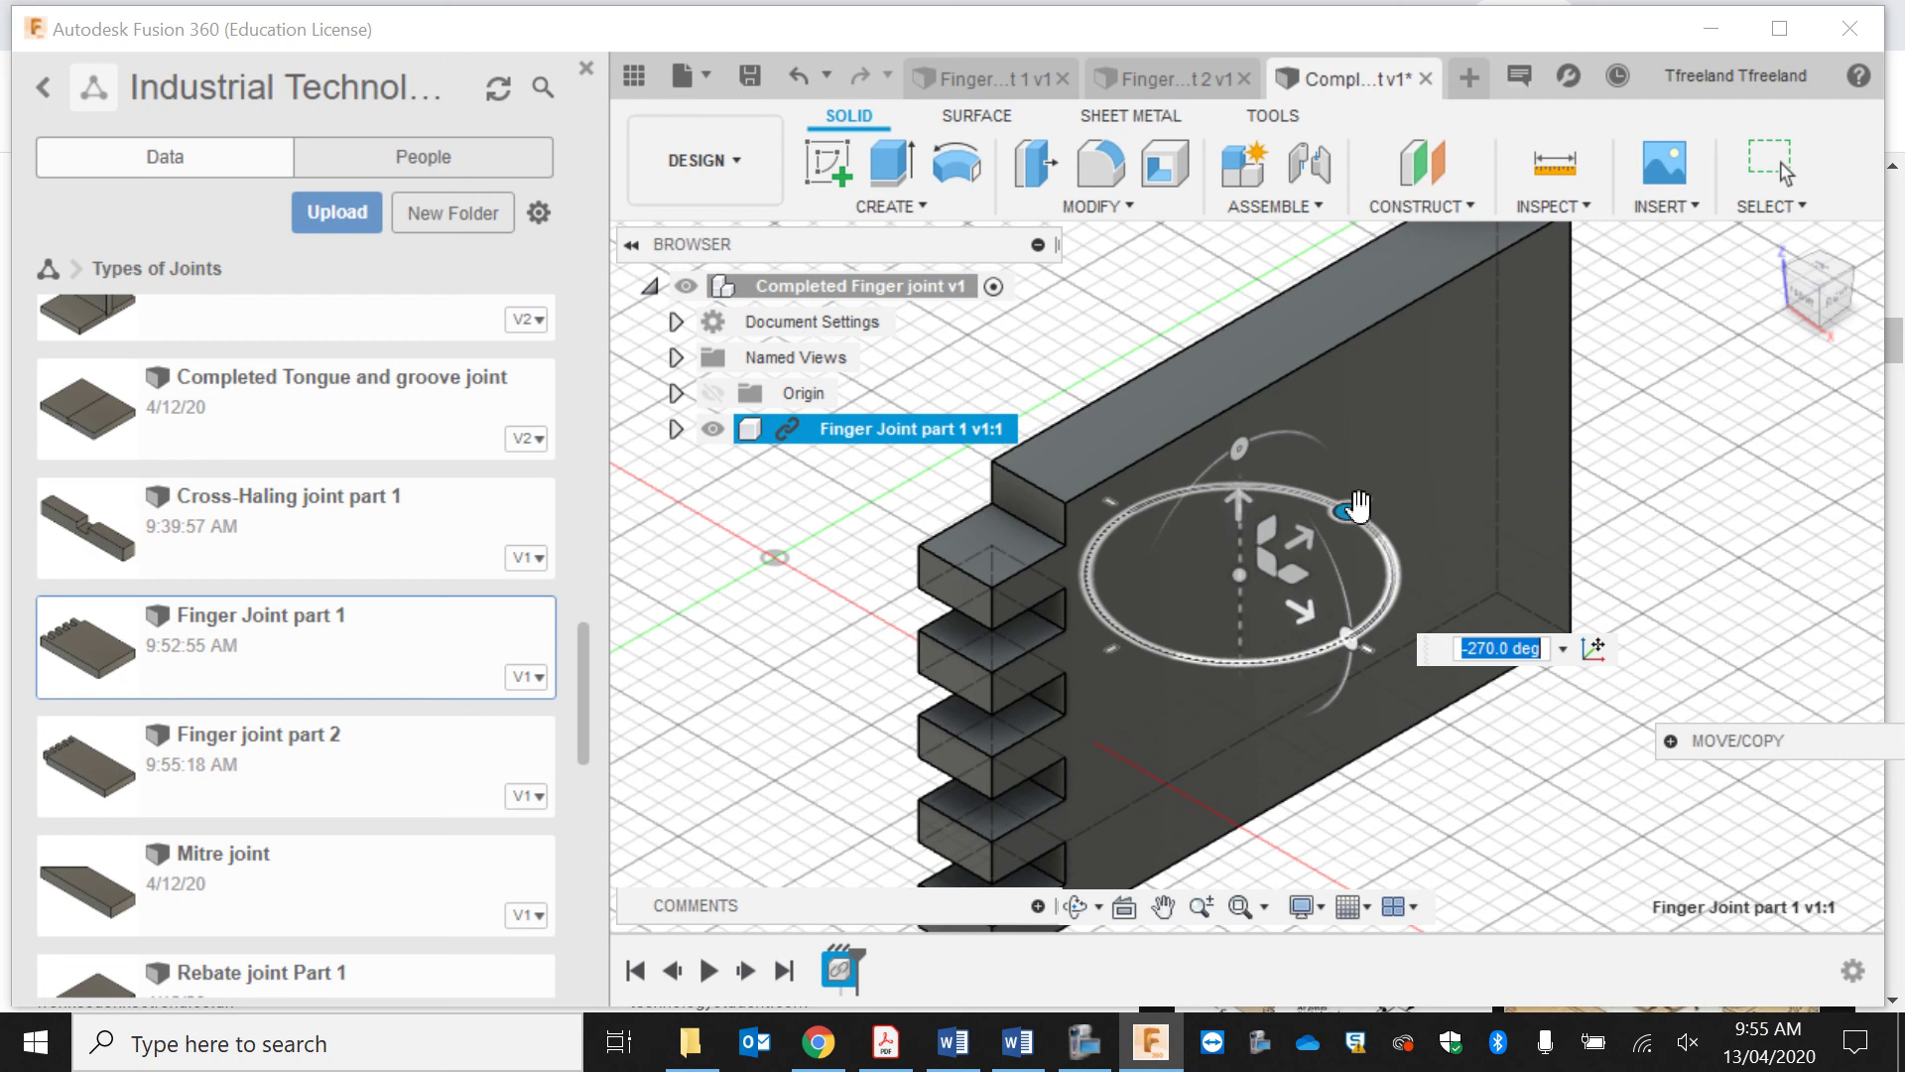
key("Return")
Step: Ground the Finger Joint part 1 component so it stays fixed in place
scroll(1359, 508, "down", 3)
left_click(966, 429)
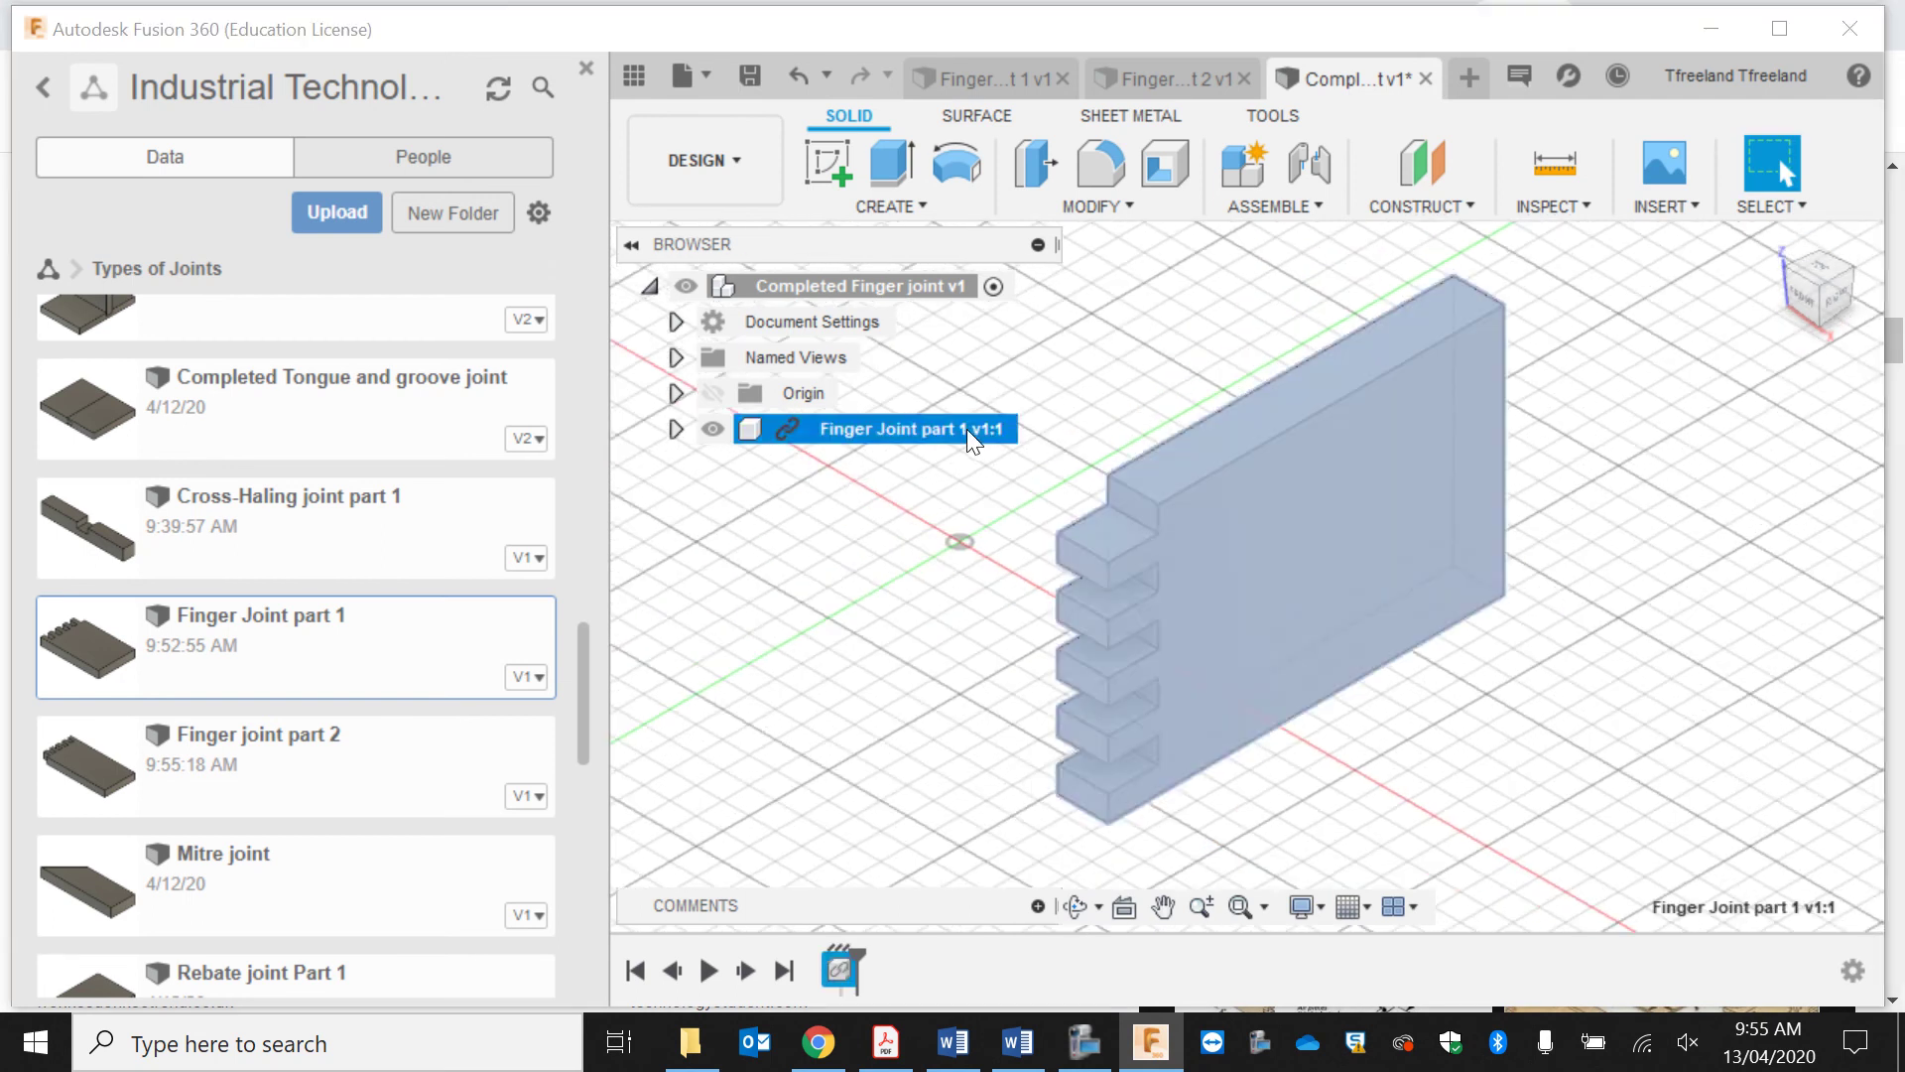
right_click(966, 429)
left_click(1096, 24)
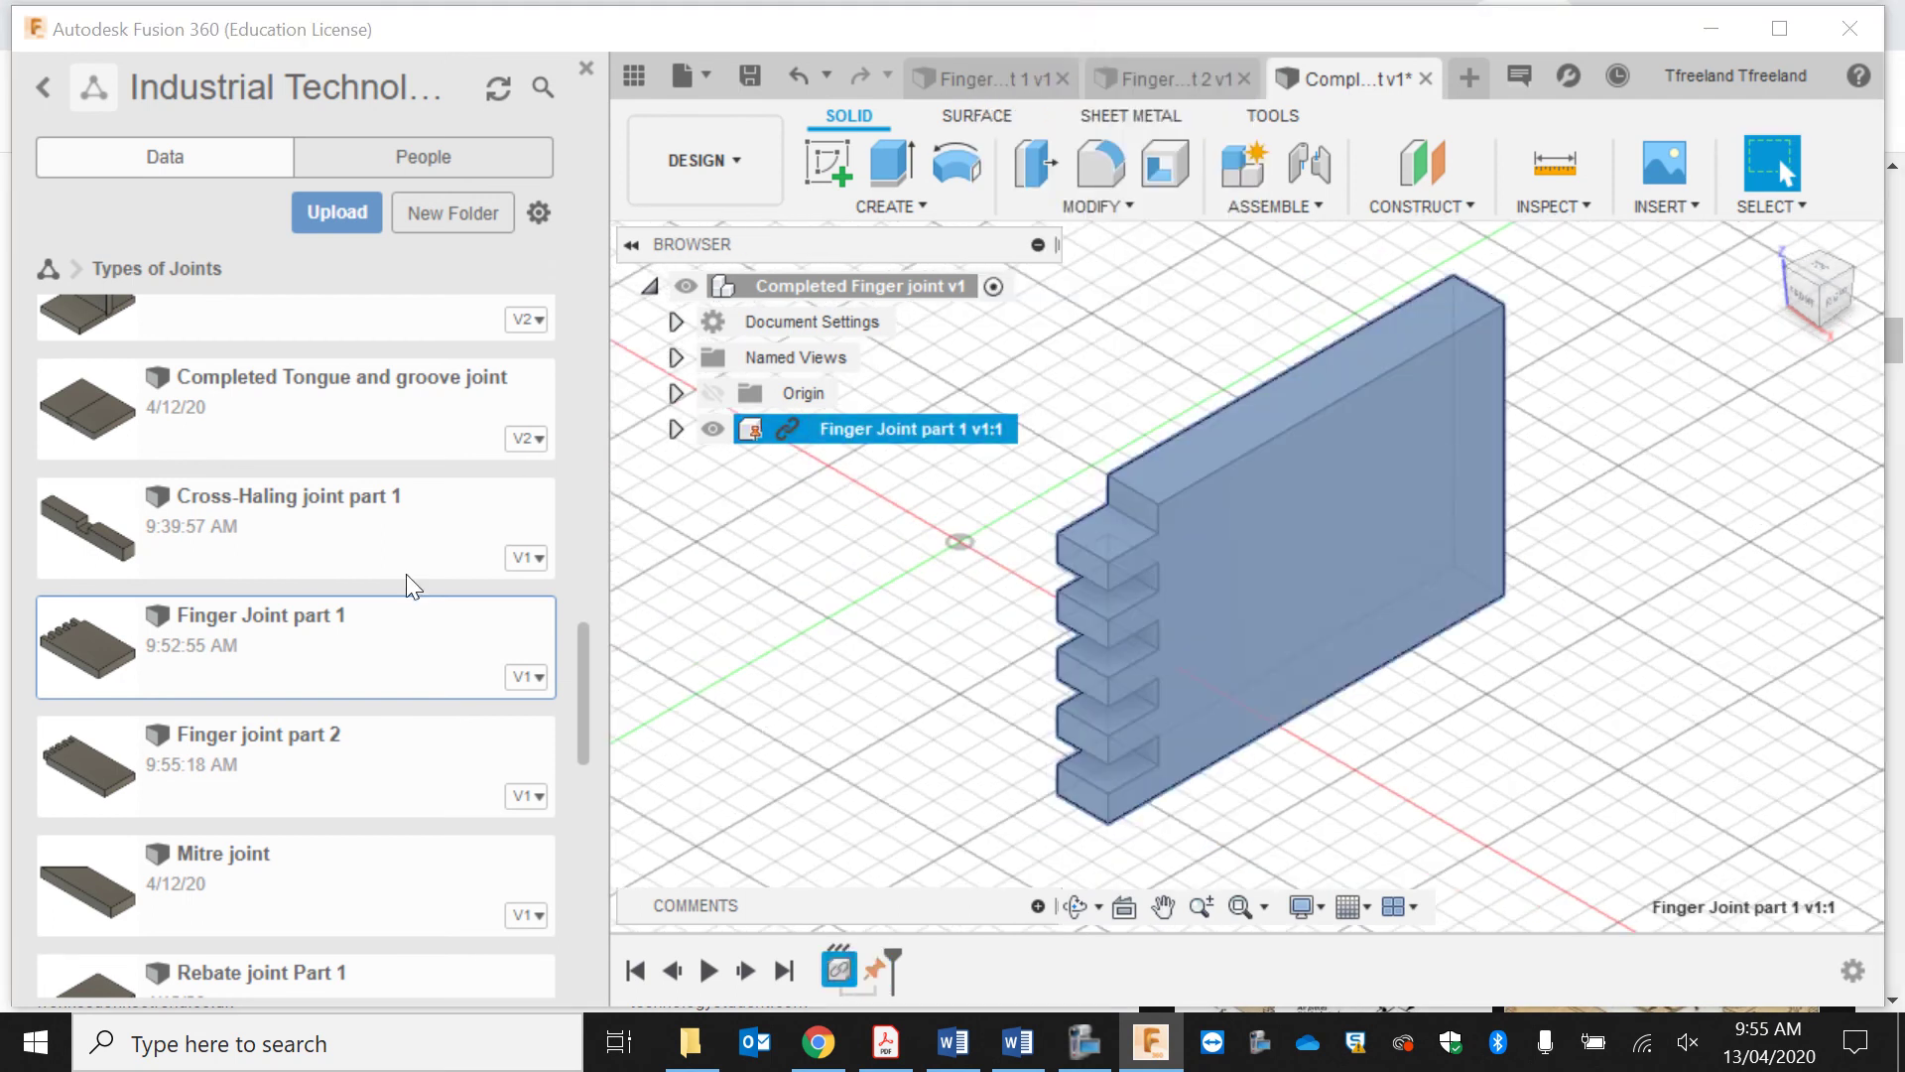
Step: Insert Finger joint part 2, rotate it 90 degrees onto its edge and move it about 108.9, -54.8, -54.2 mm away from part 1
right_click(357, 750)
left_click(405, 739)
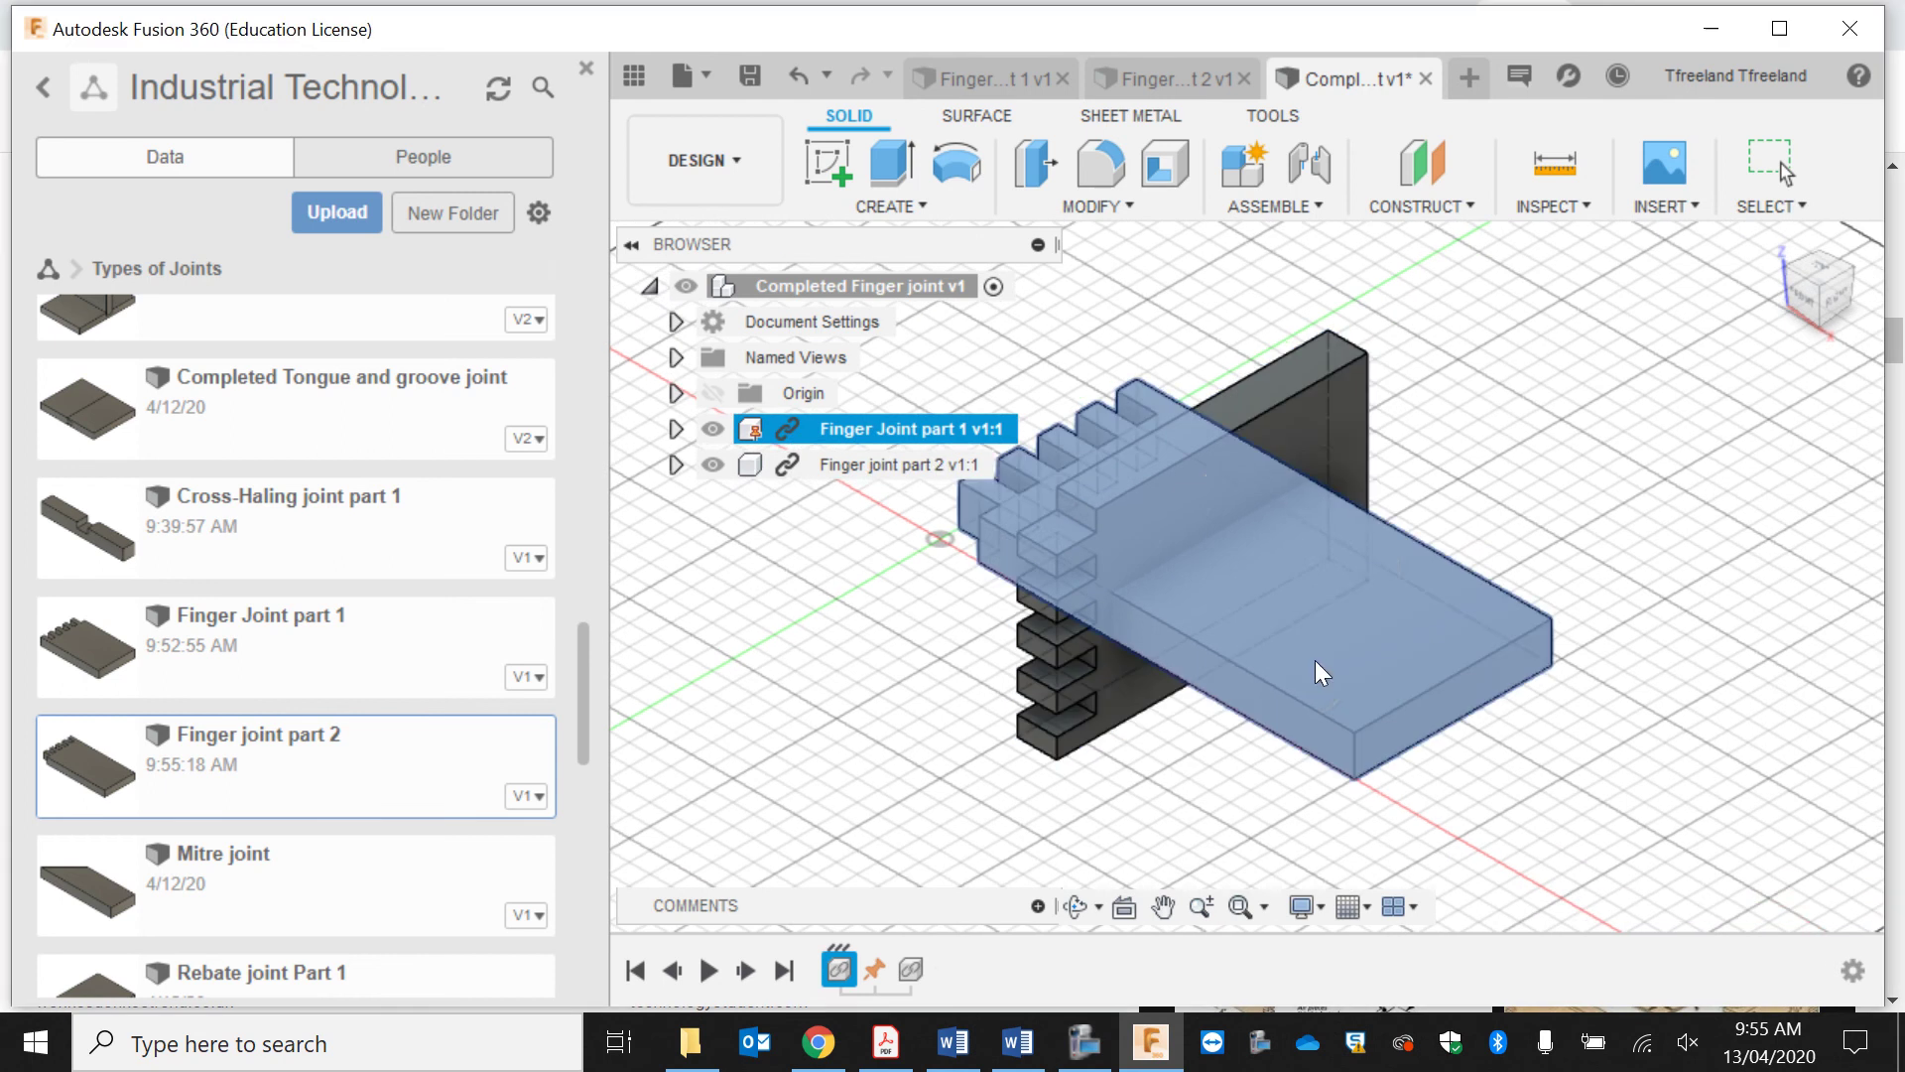
left_click_drag(1253, 471, 1131, 640)
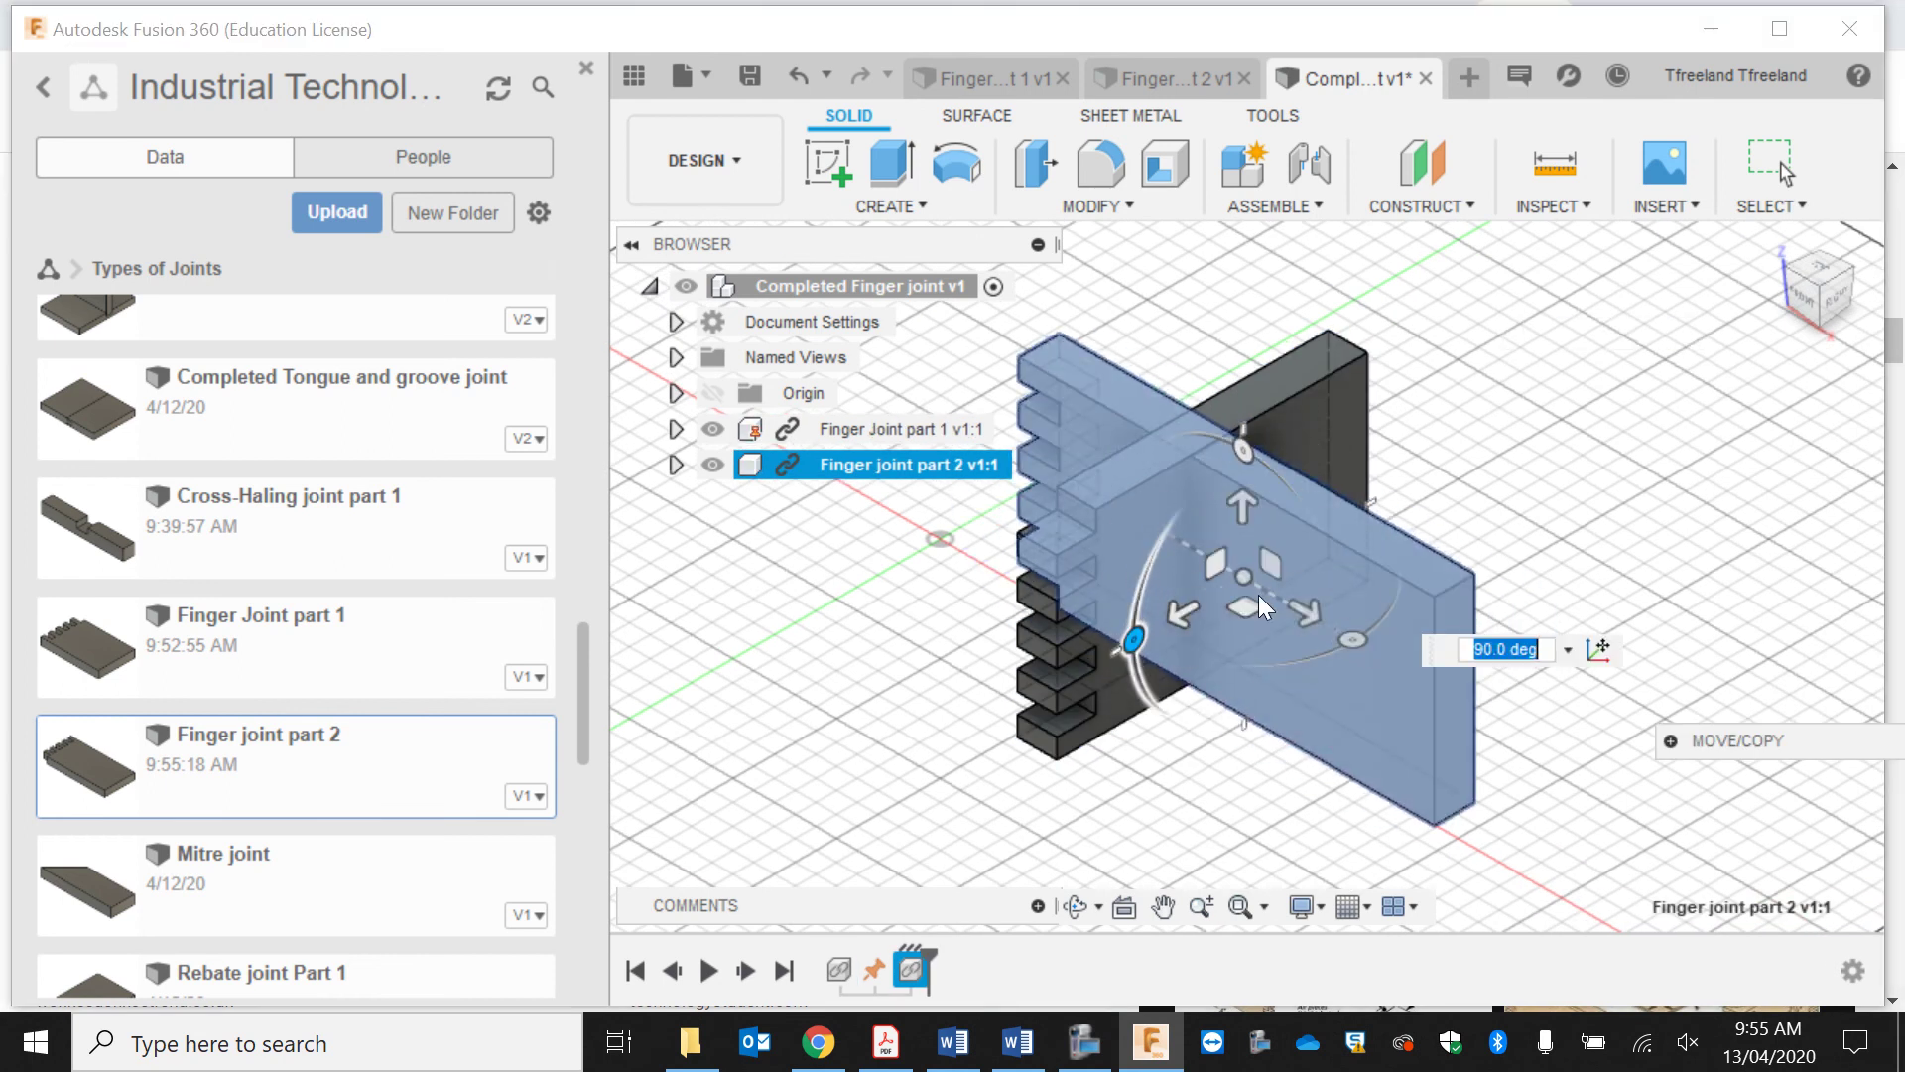
left_click_drag(1243, 575, 1585, 780)
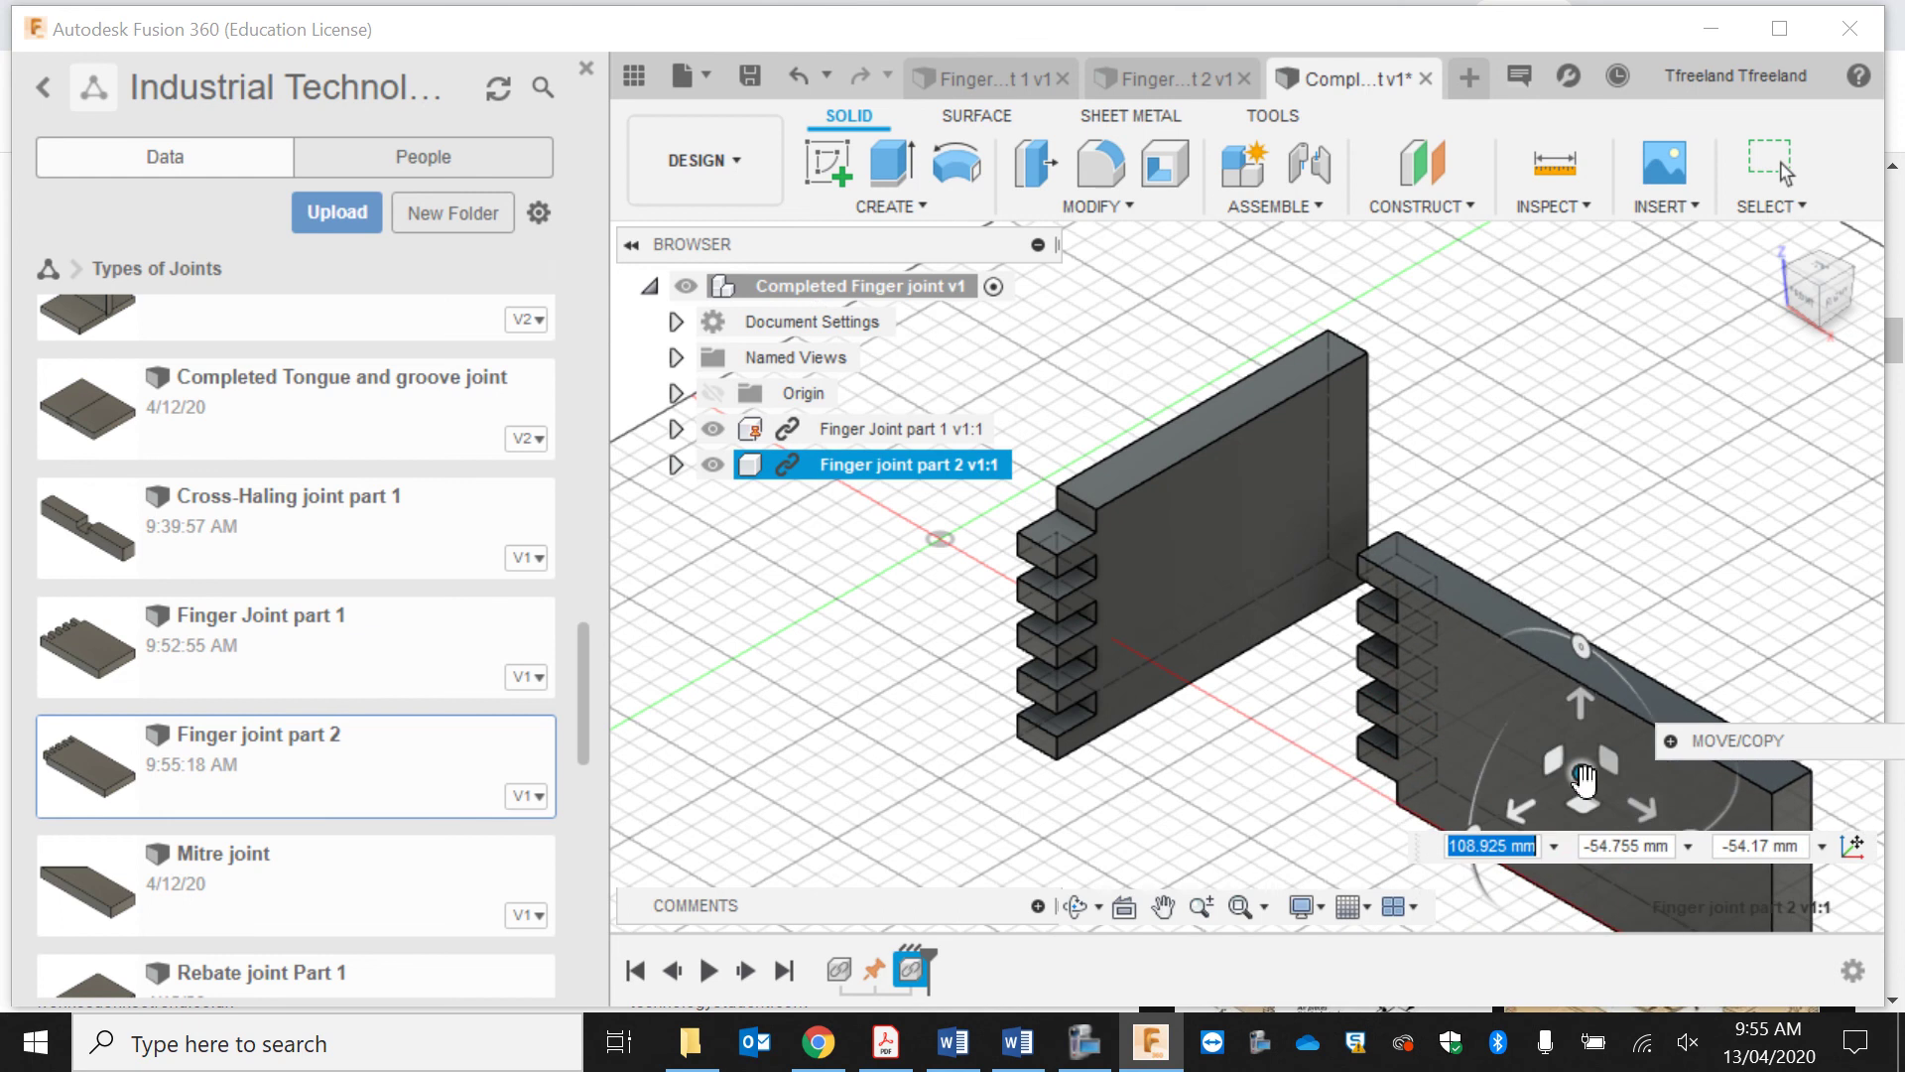
key("Return")
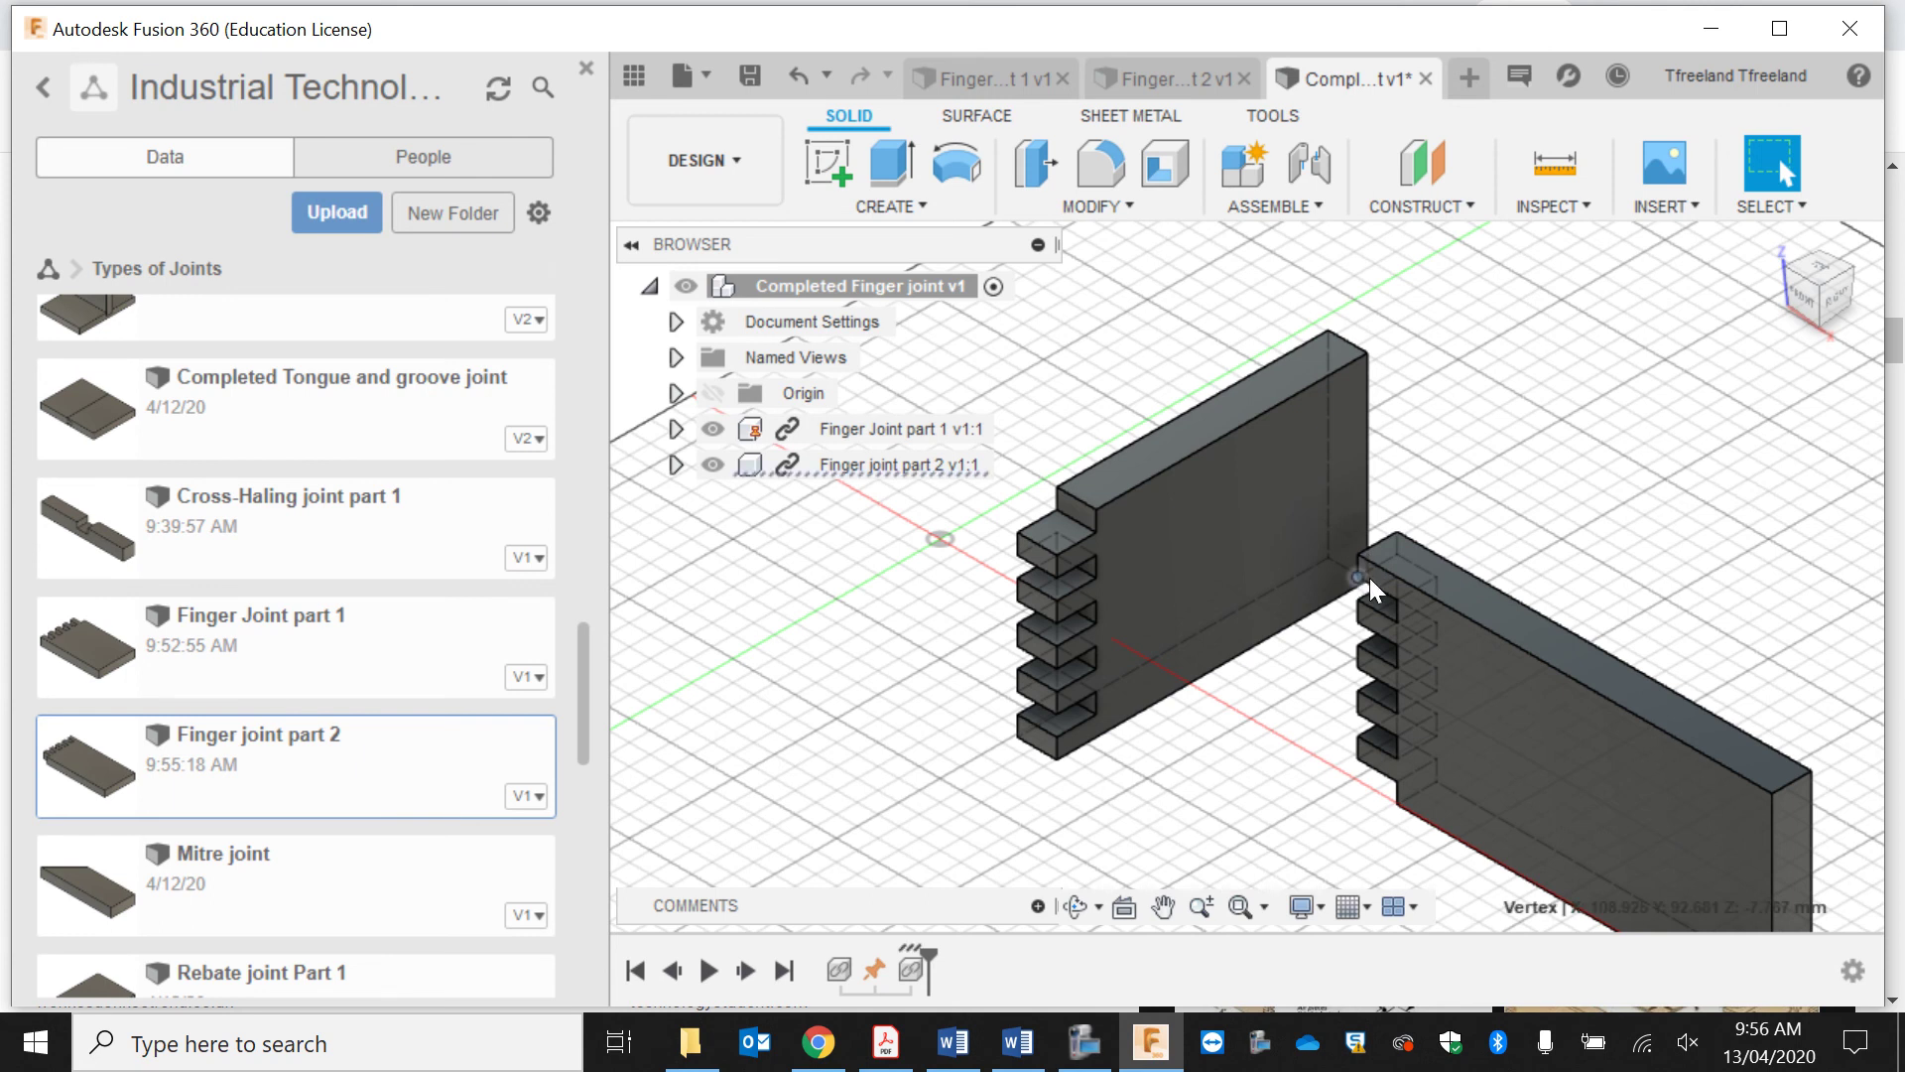
scroll(1359, 572, "up", 5)
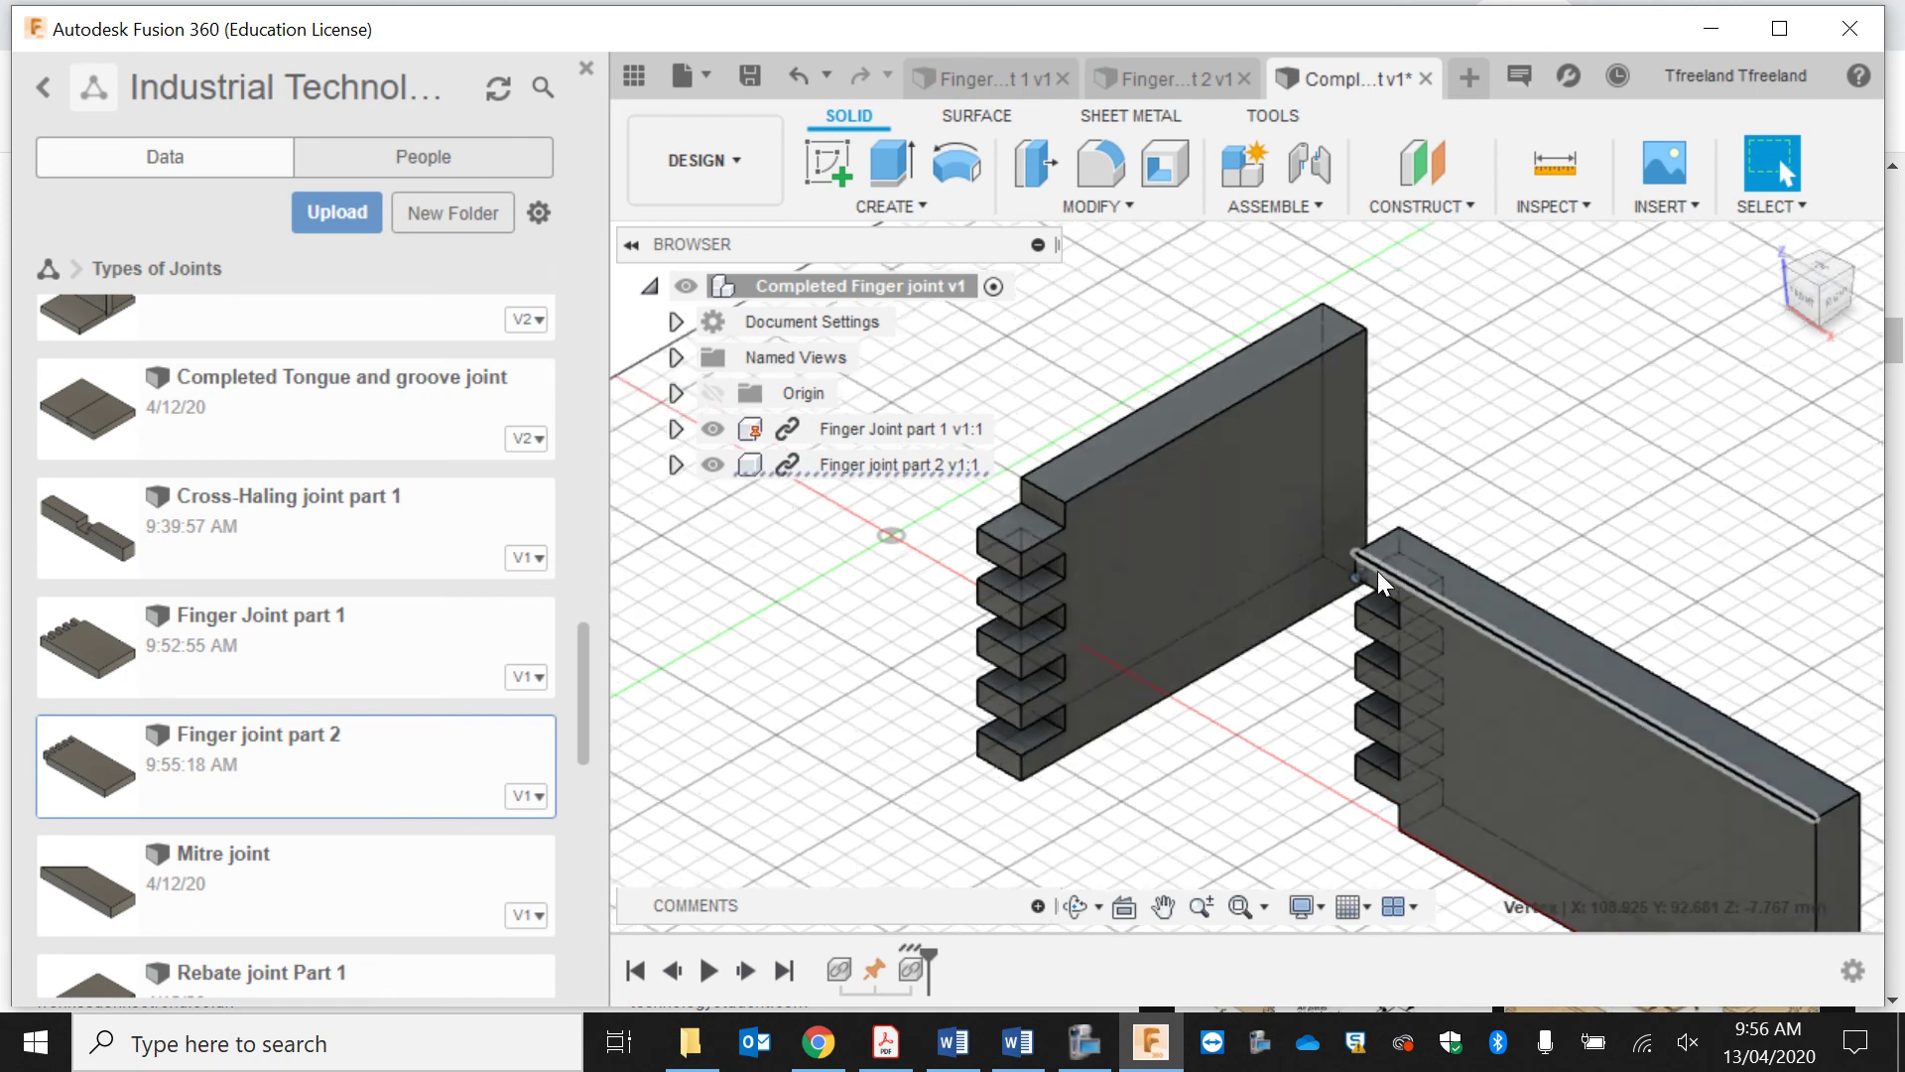
scroll(1341, 575, "down", 5)
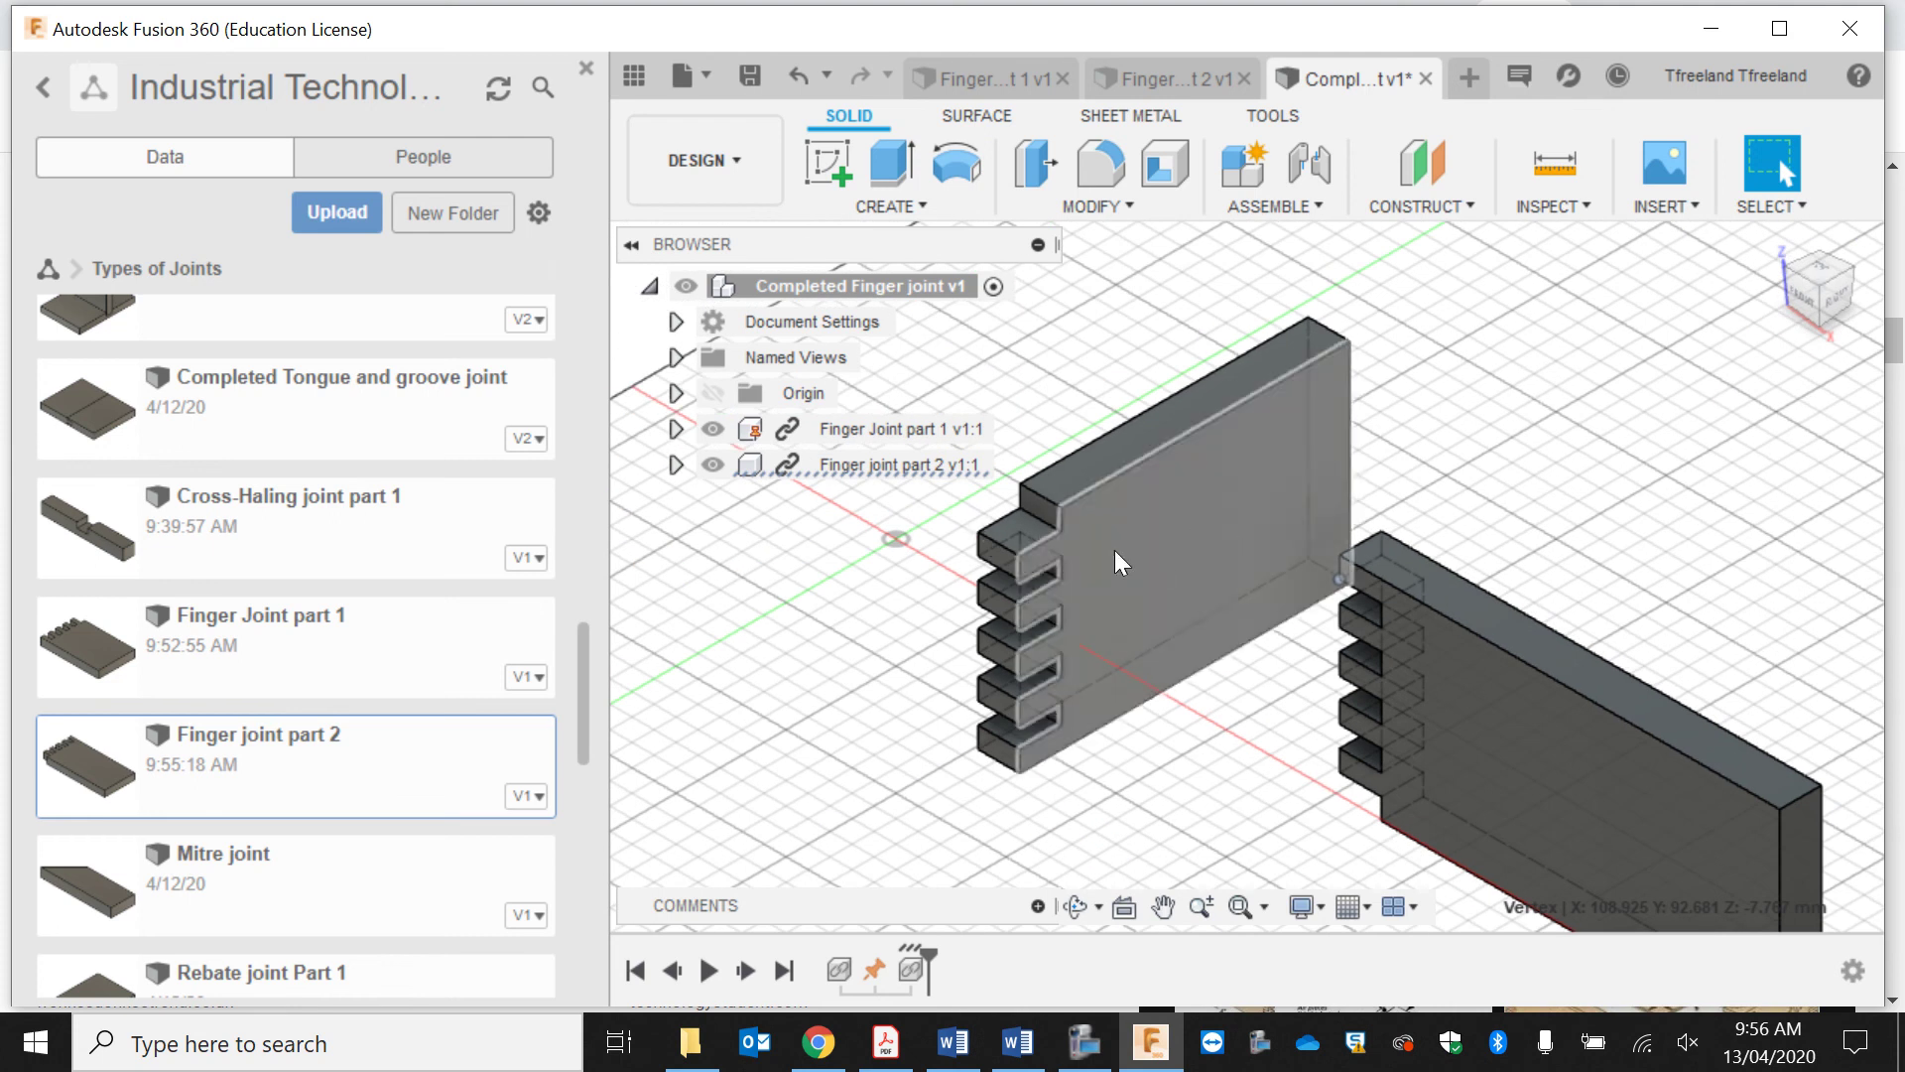
left_click(975, 532, "ctrl")
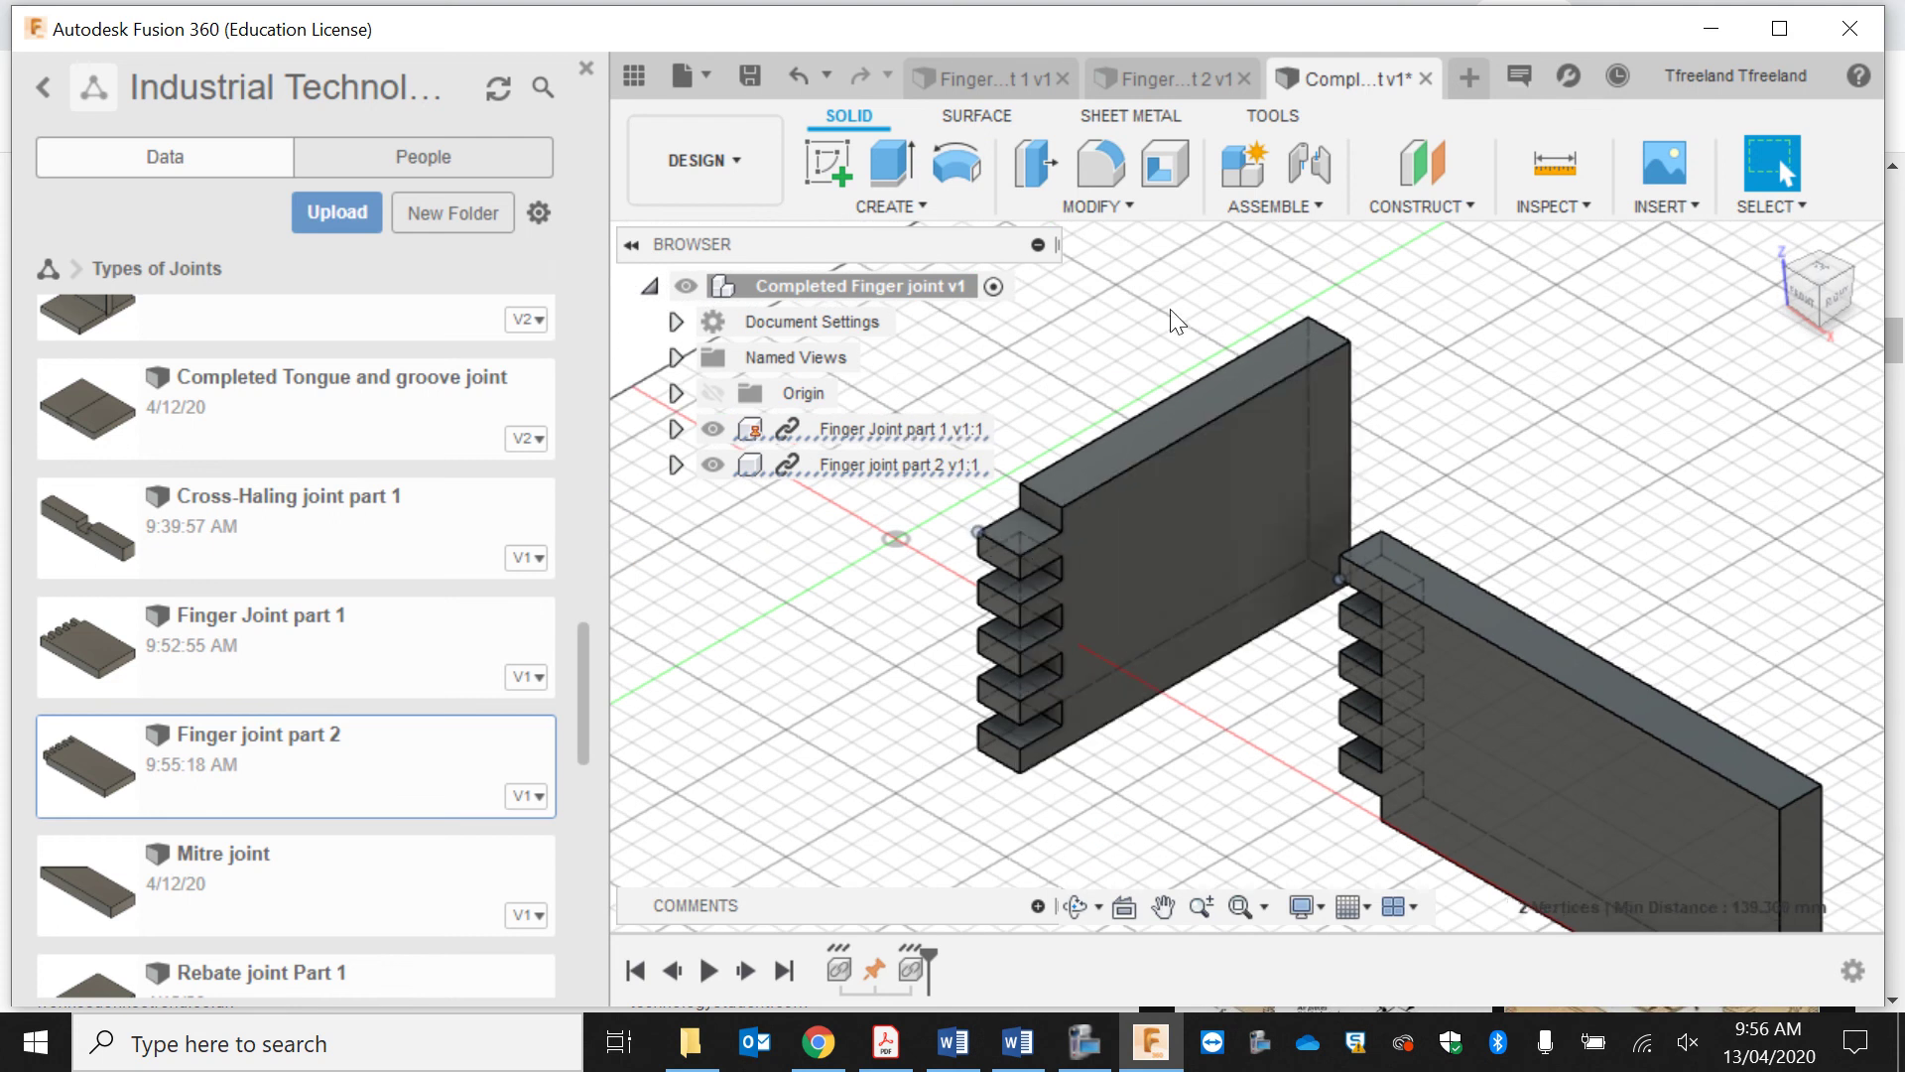
left_click(1310, 164)
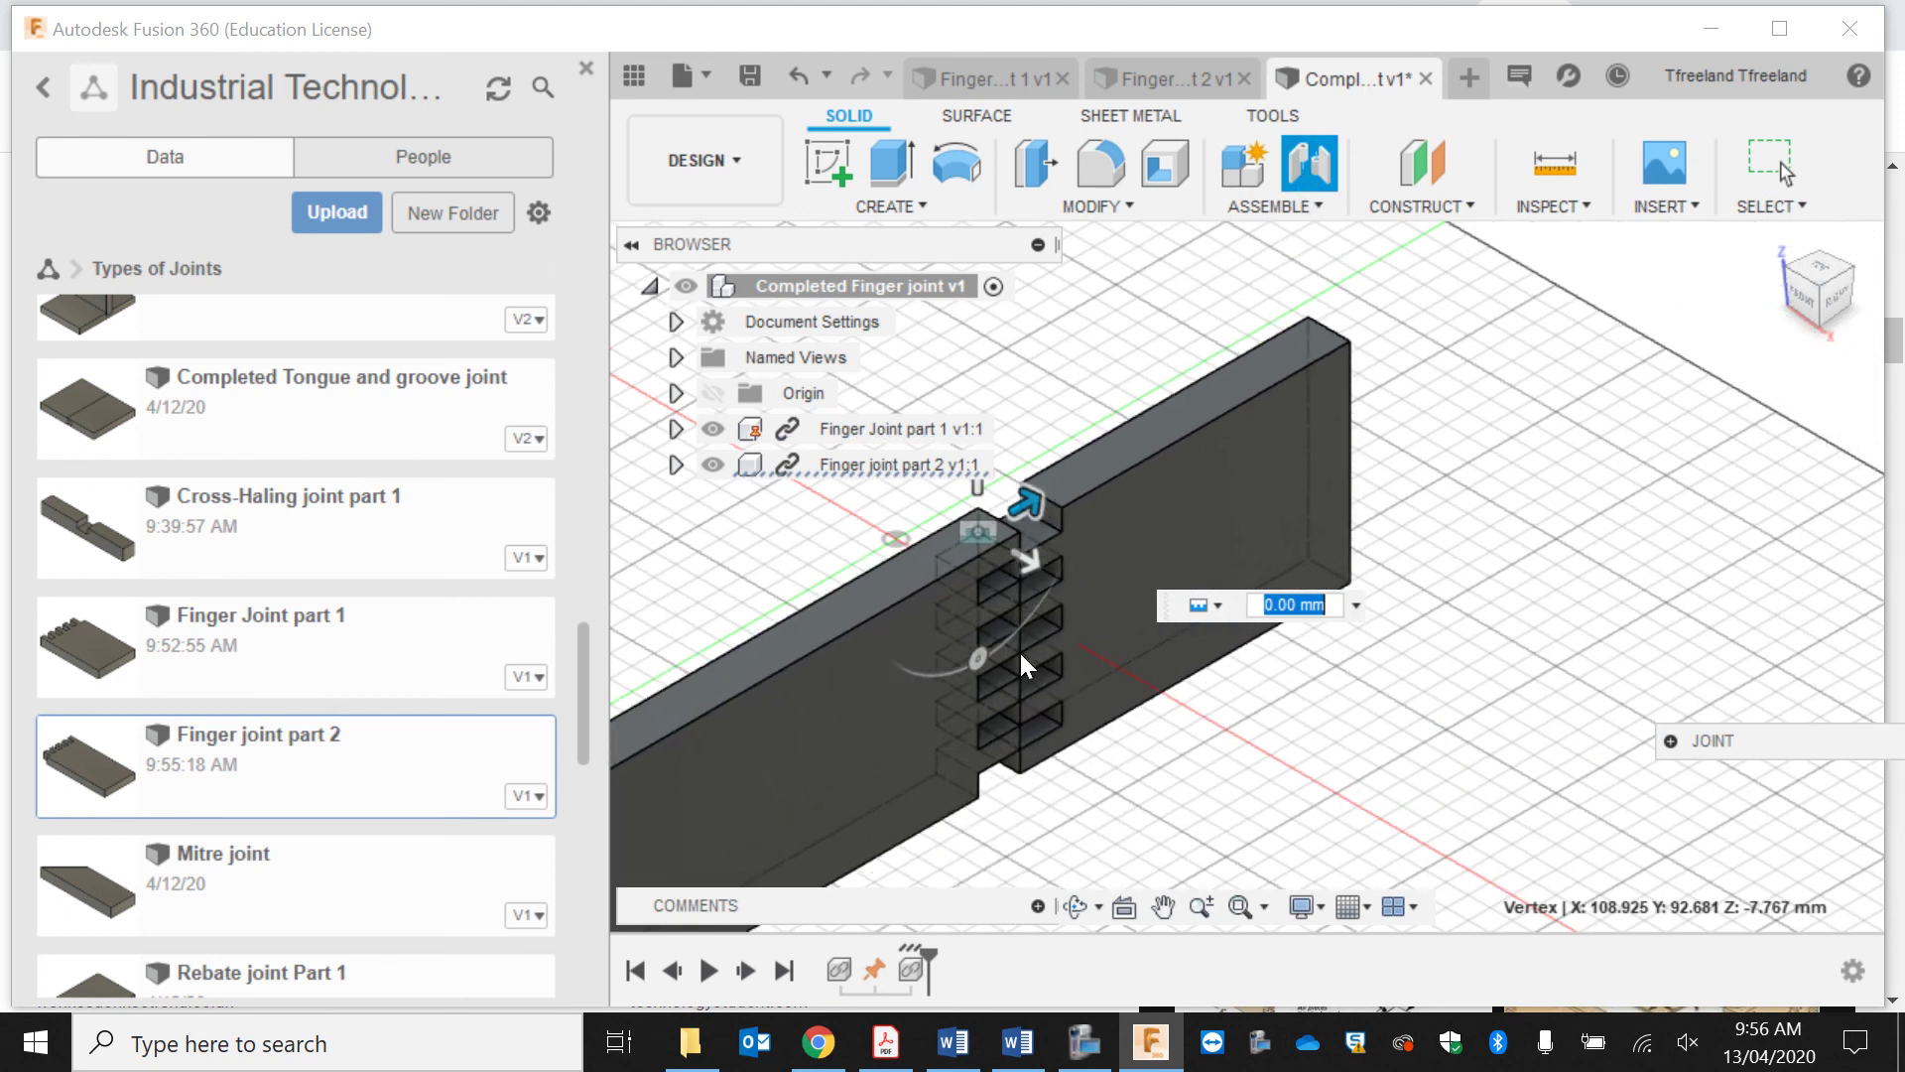
key("Escape")
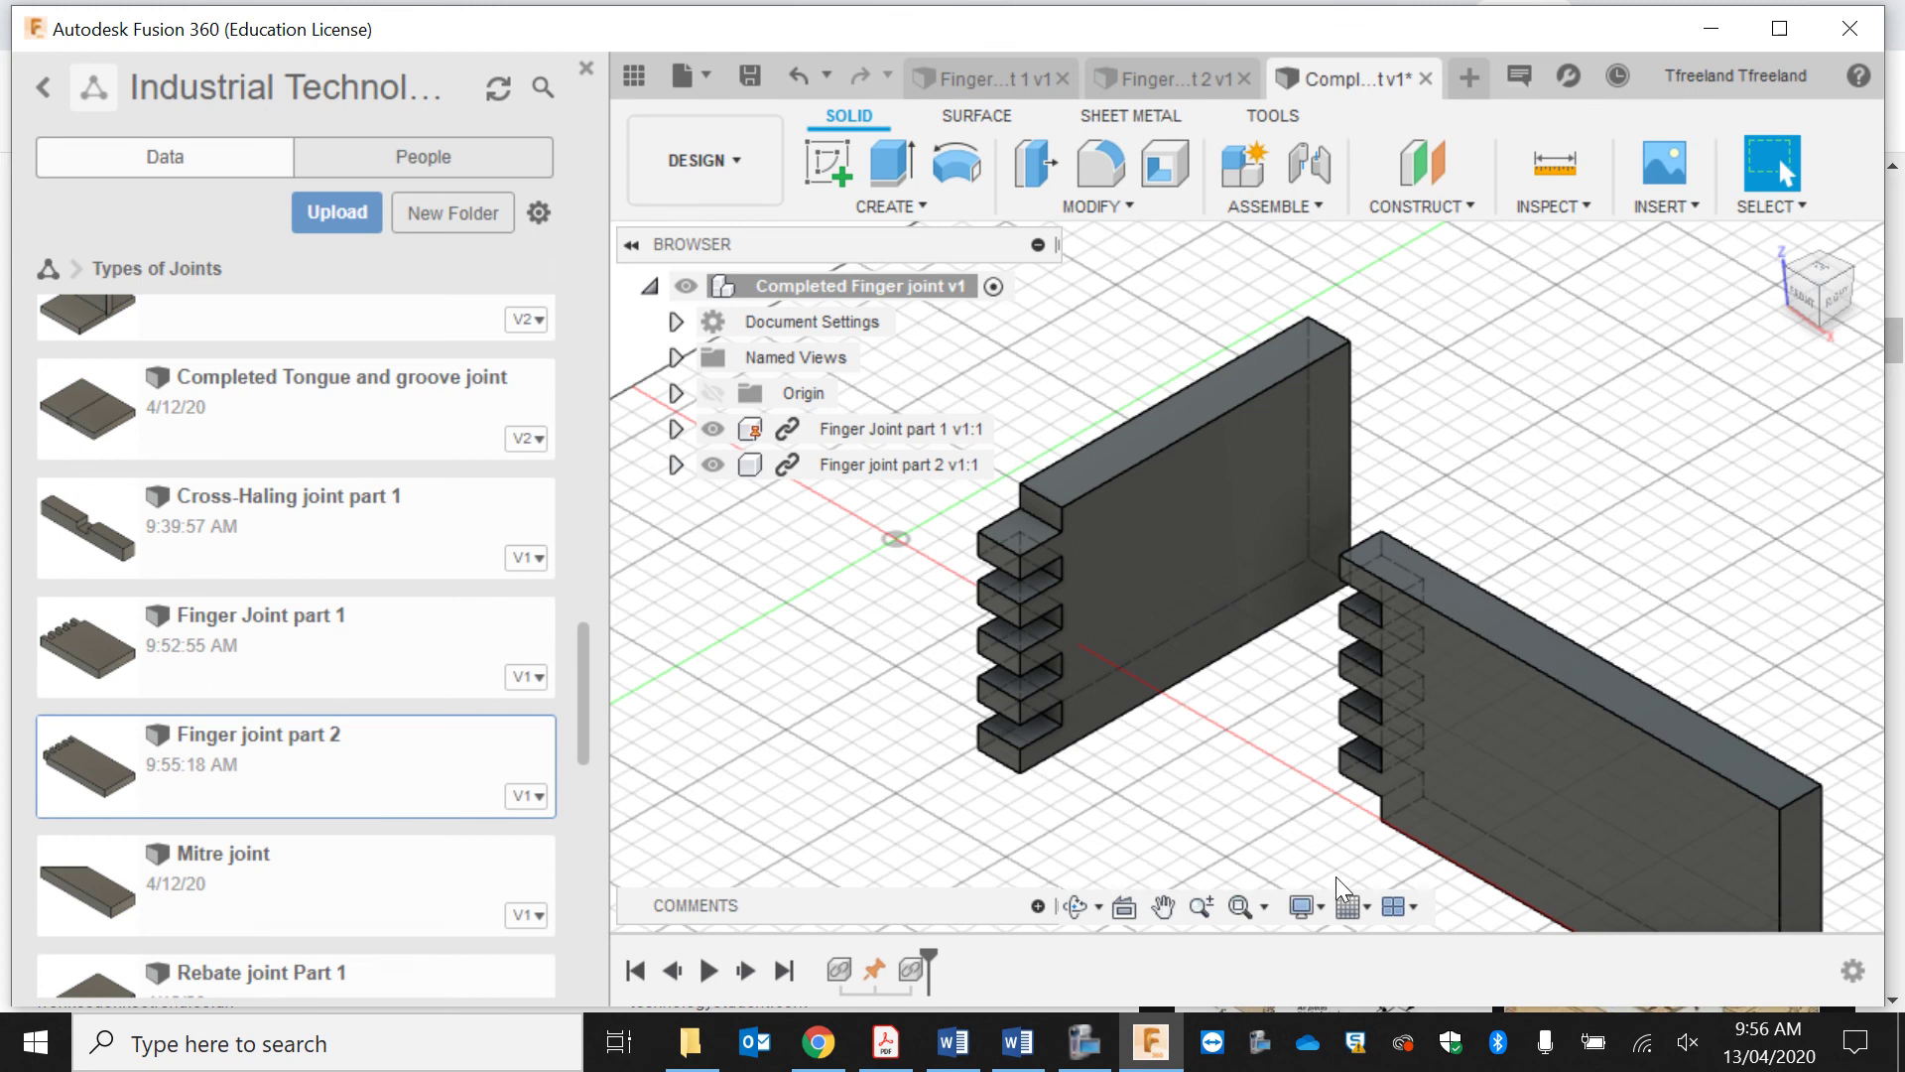
Step: Move part 2 clear of part 1 so that the fingers of both boards are exposed and face each other
left_click(1076, 905)
left_click_drag(1102, 721, 1302, 712)
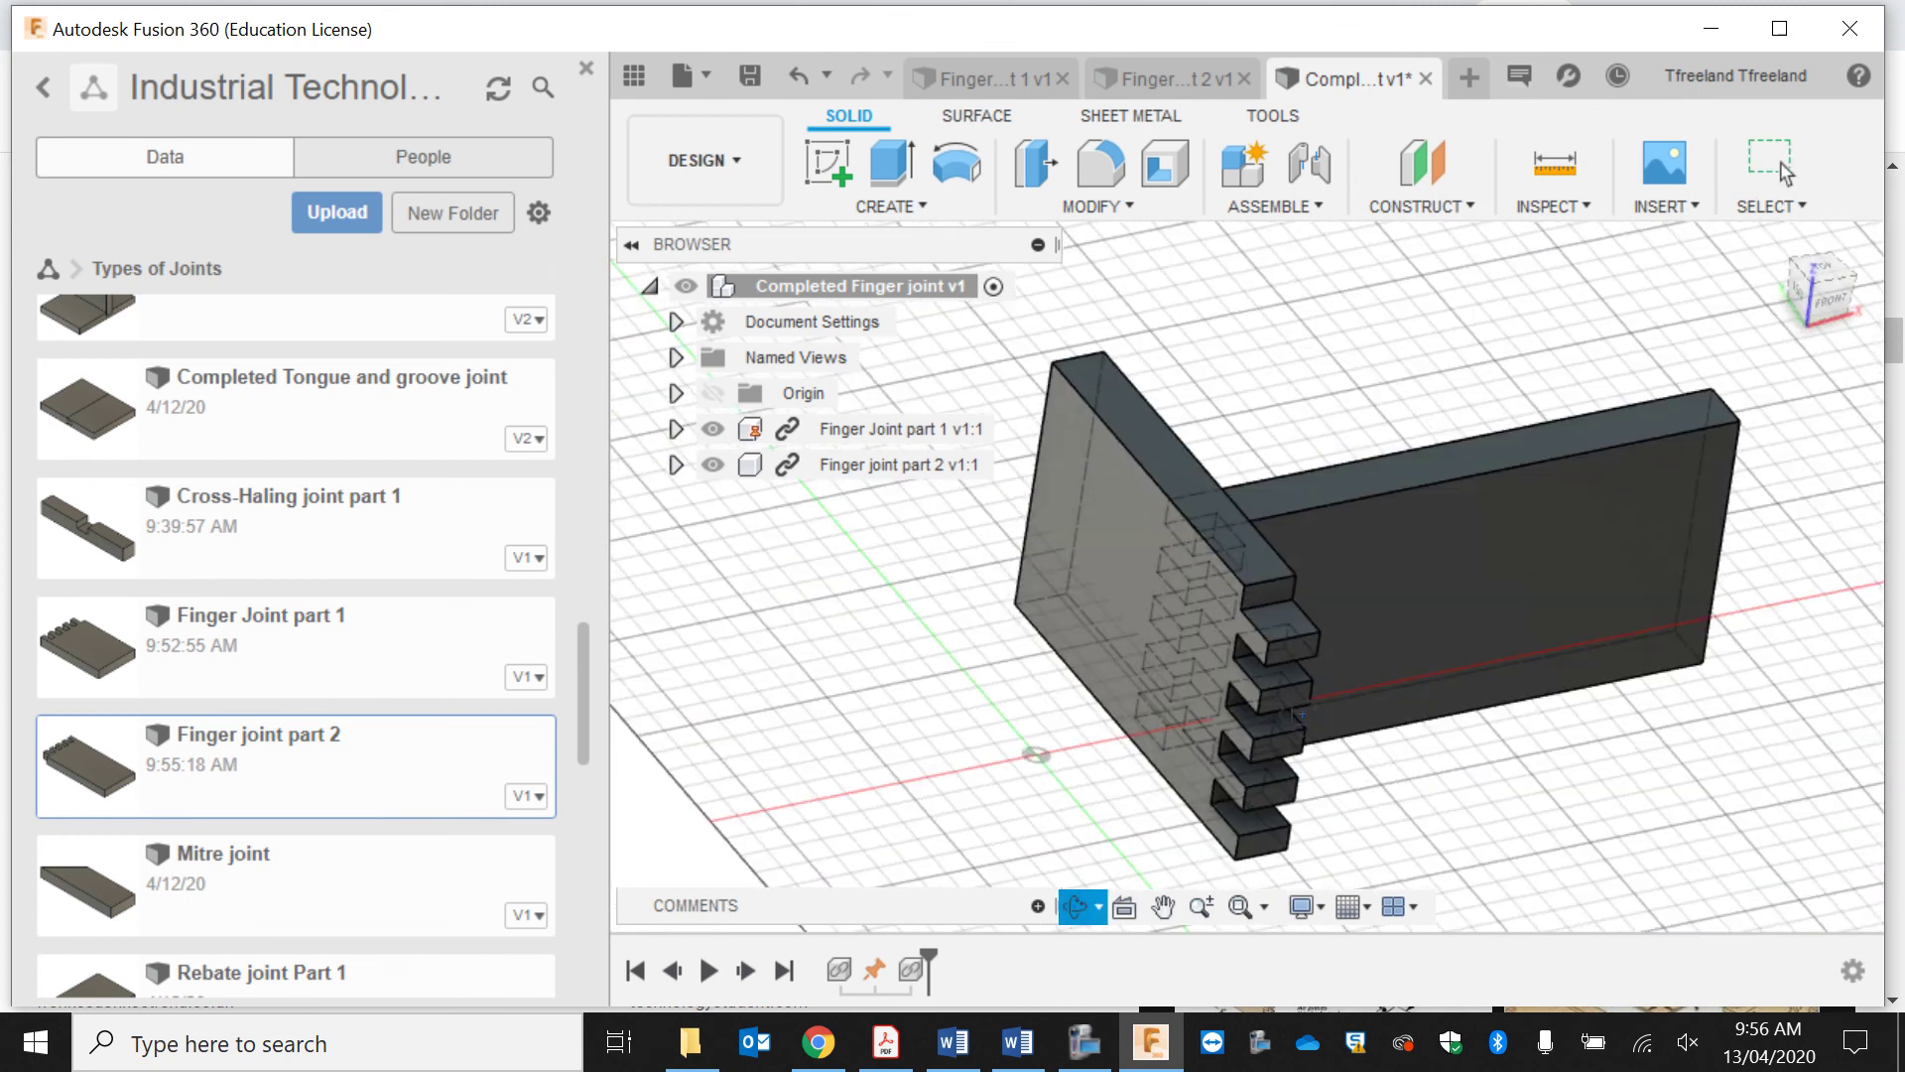
key("Escape")
left_click_drag(1486, 562, 1702, 656)
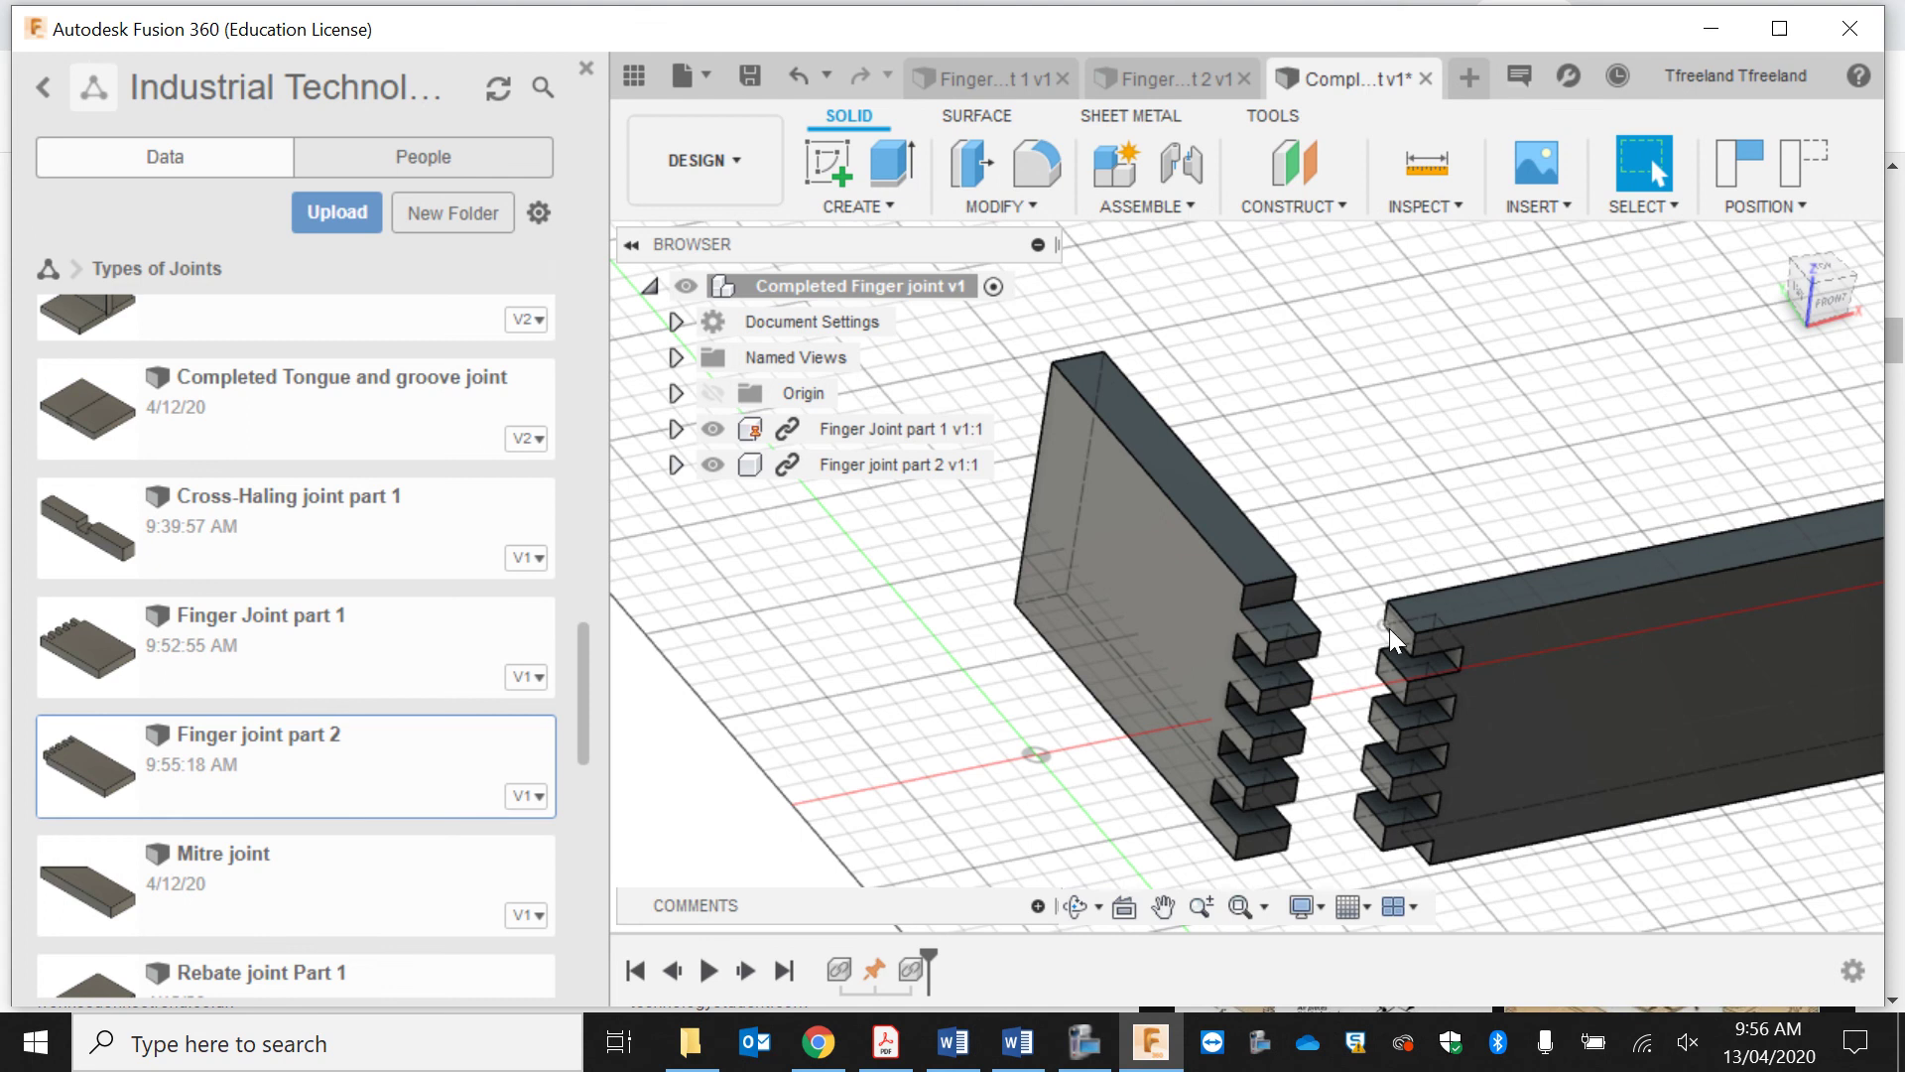
Step: Joint the lower end edge of part 2's top finger to the upper outer edge of part 1's top finger with 0 mm offset
scroll(1397, 639, "up", 2)
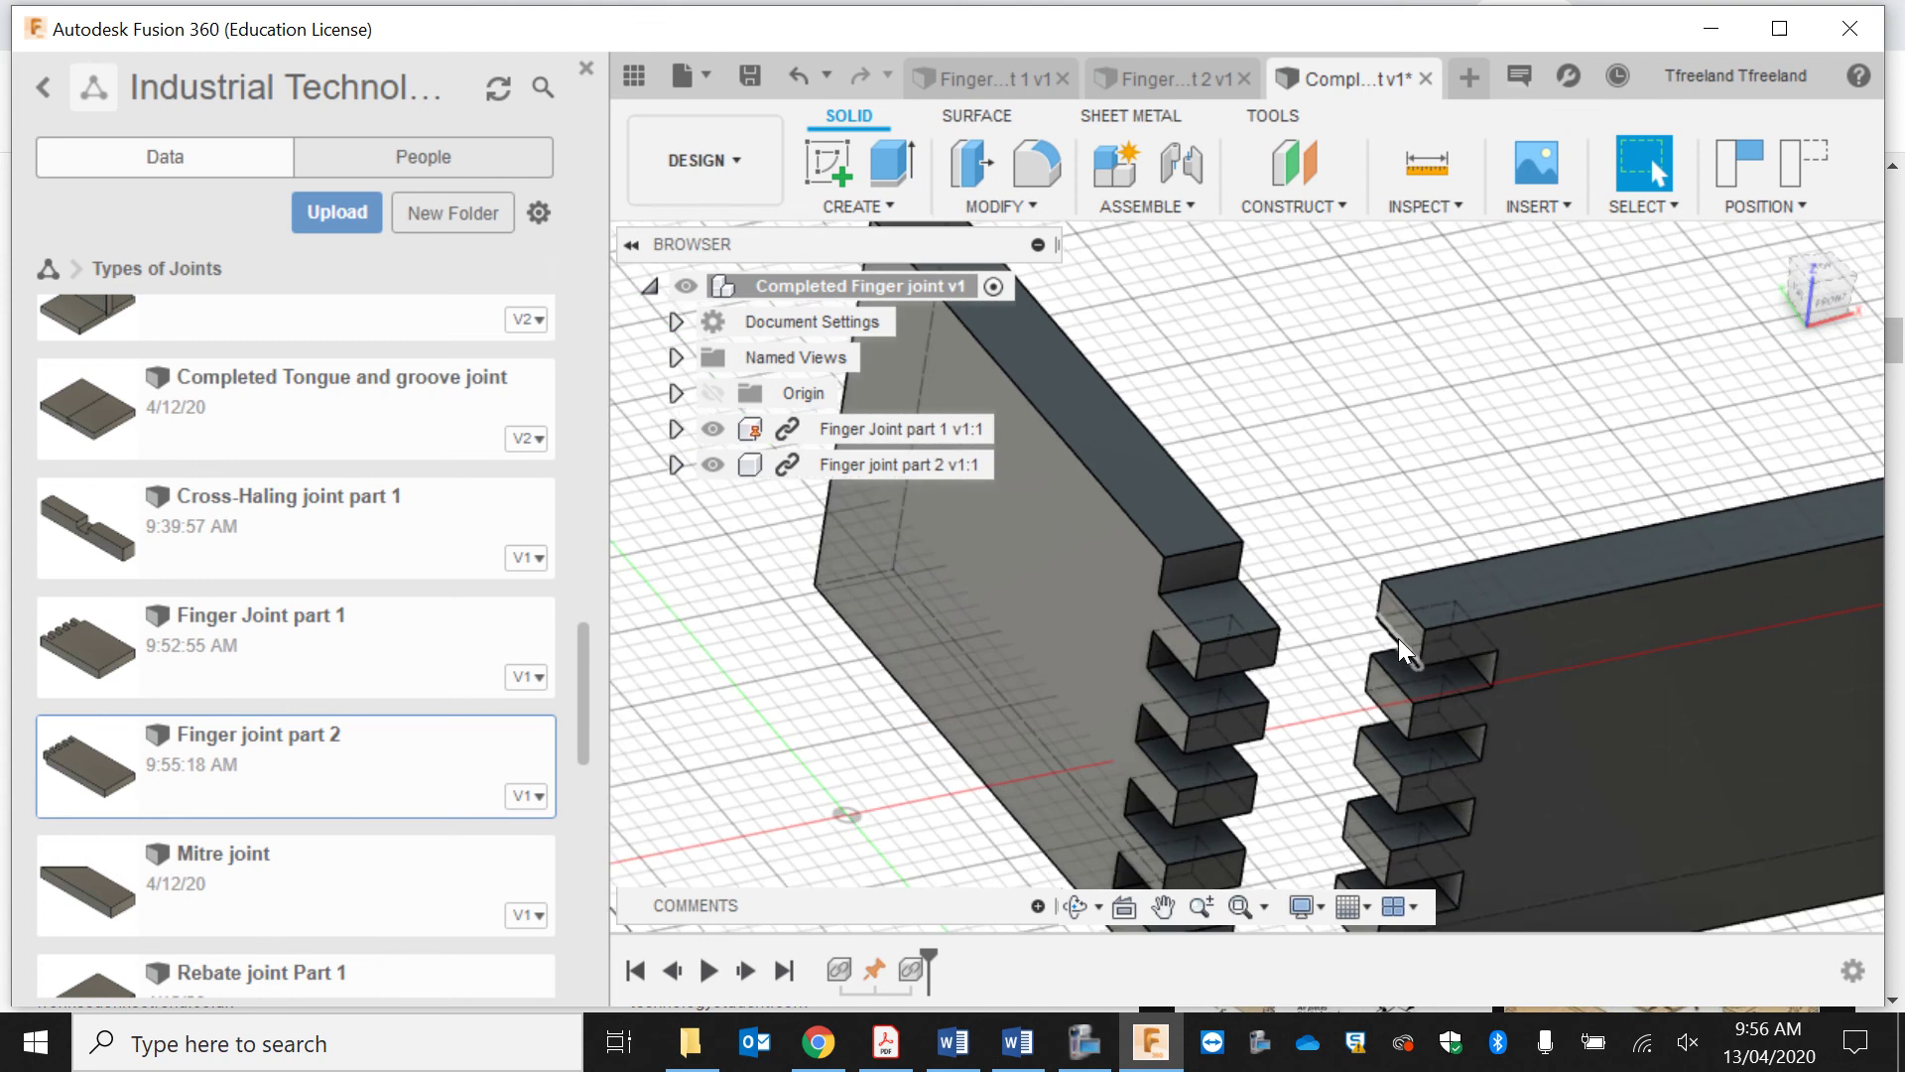
left_click(1222, 635)
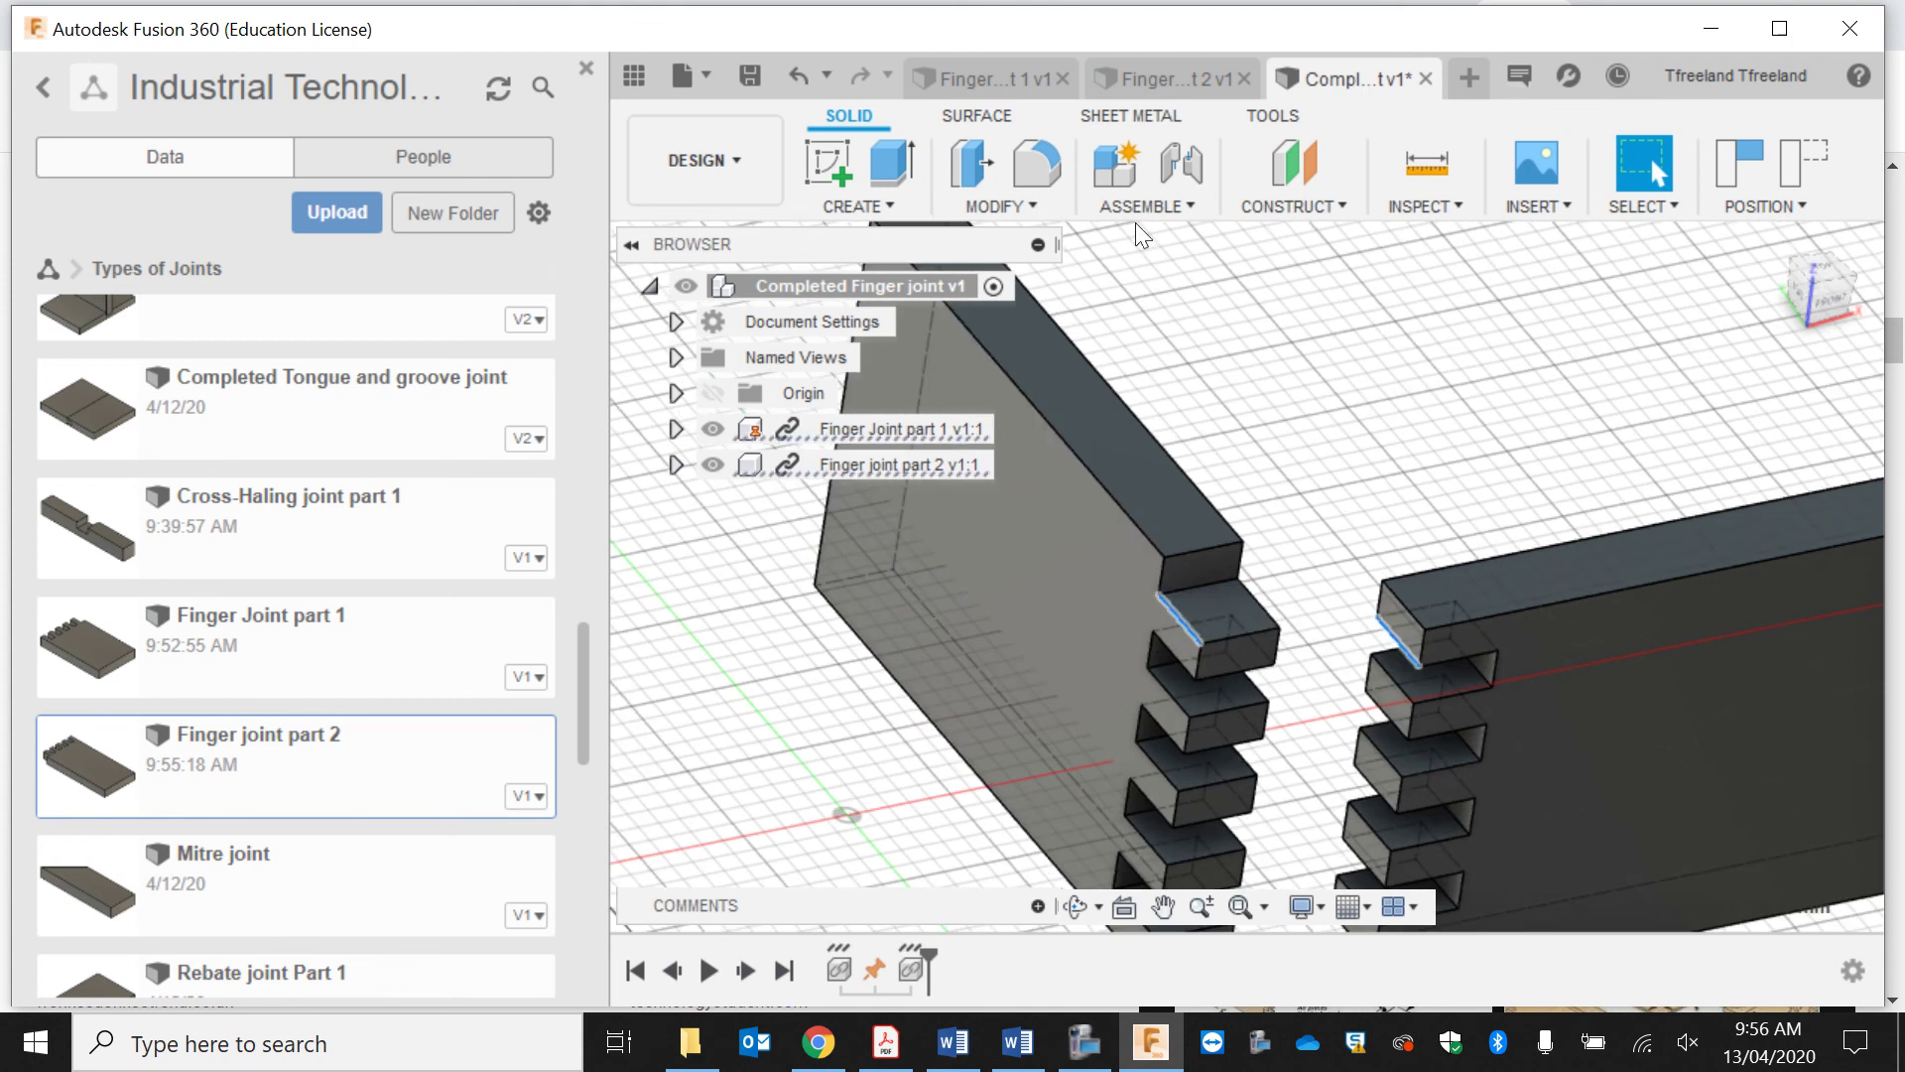
left_click(1183, 159)
left_click(989, 567)
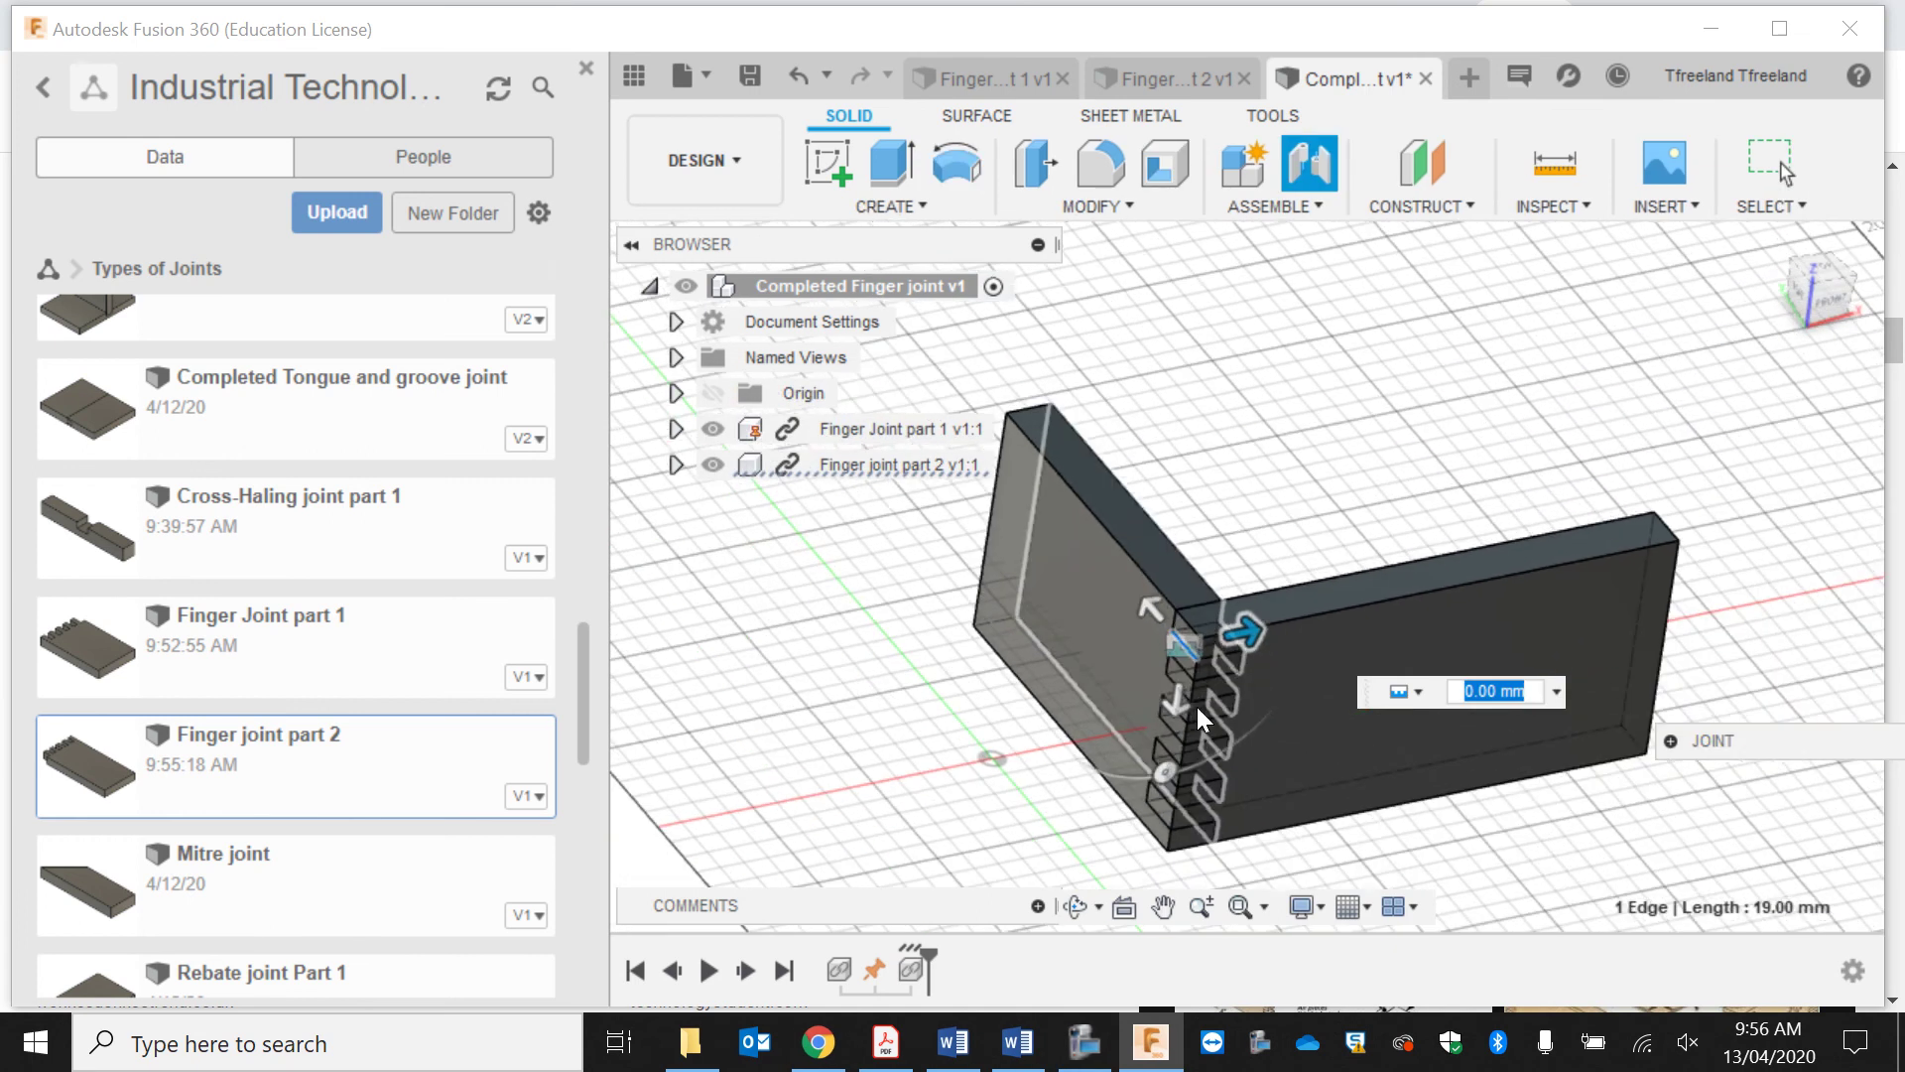
key("Return")
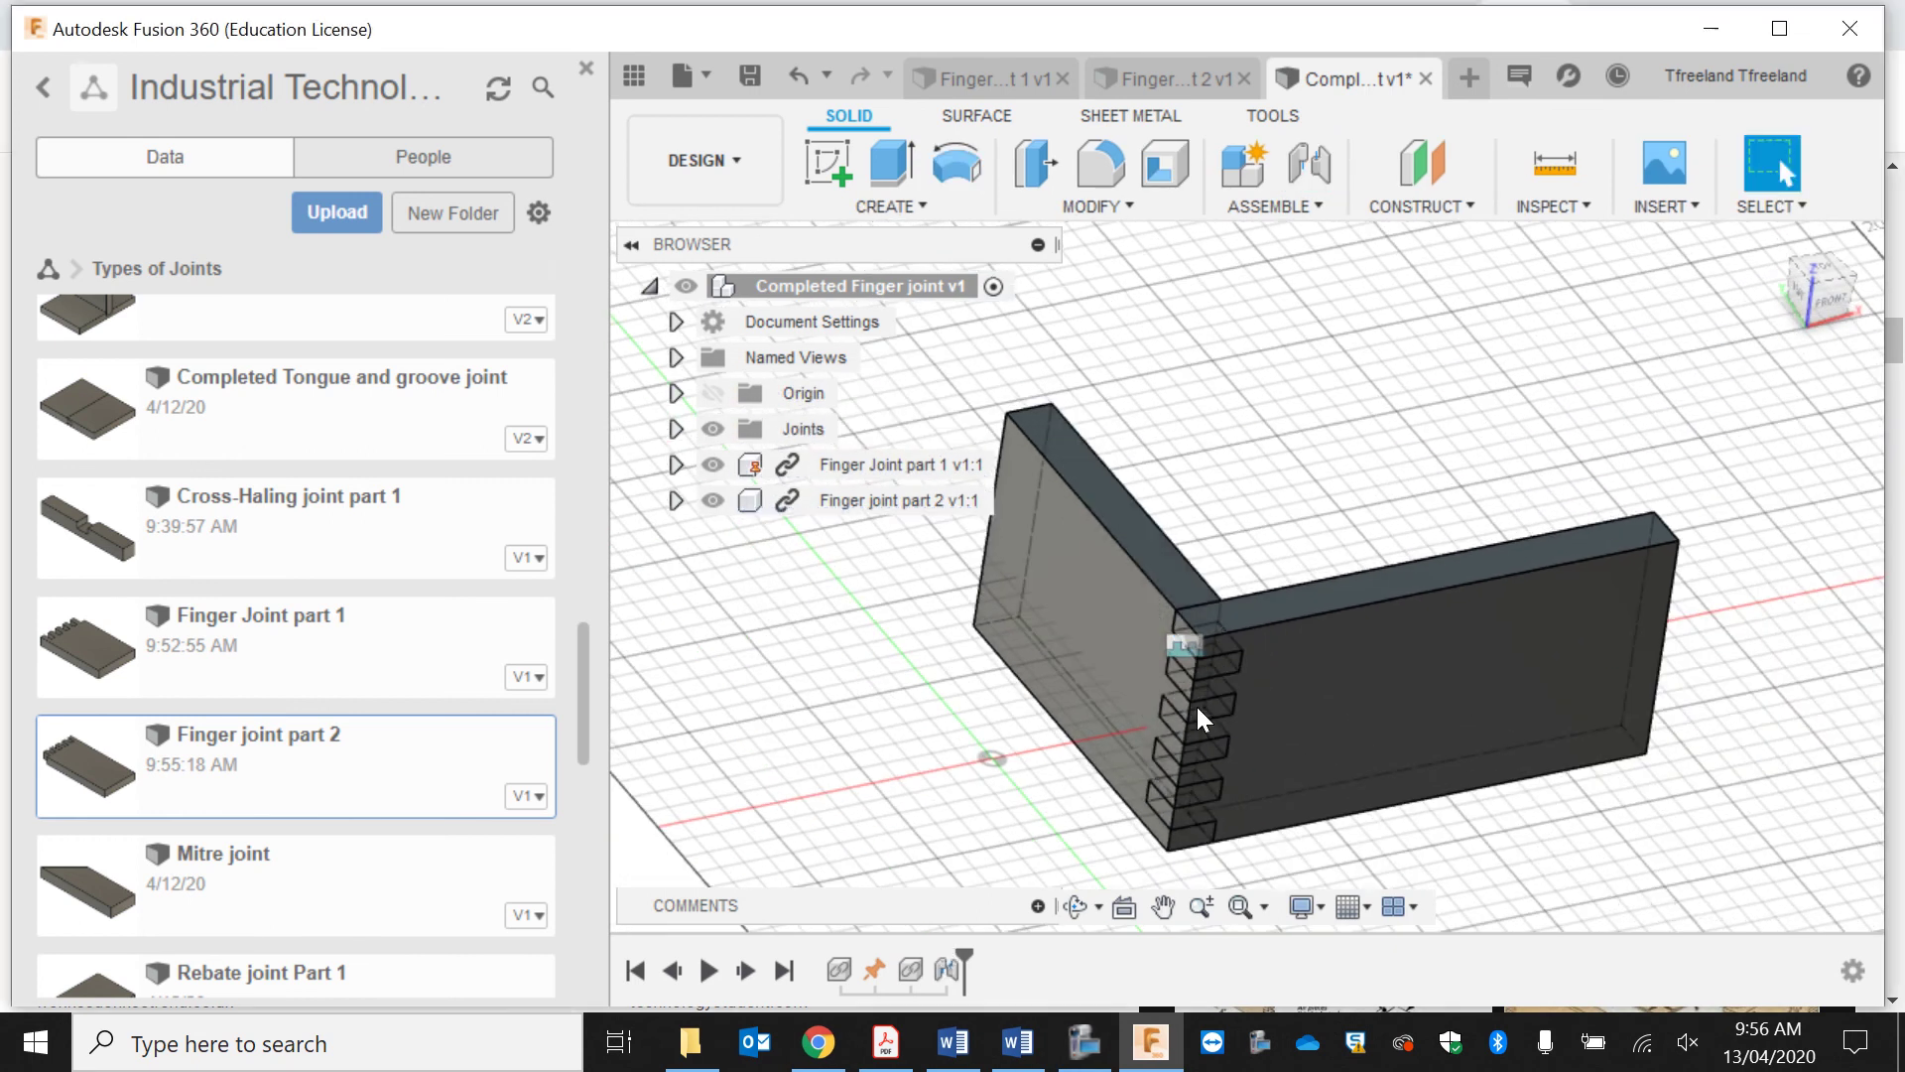
Step: Set the visual style of the assembled corner to shaded with only visible edges, viewing the joint from the front
left_click(1079, 906)
left_click_drag(1042, 694, 1148, 600)
left_click(1311, 907)
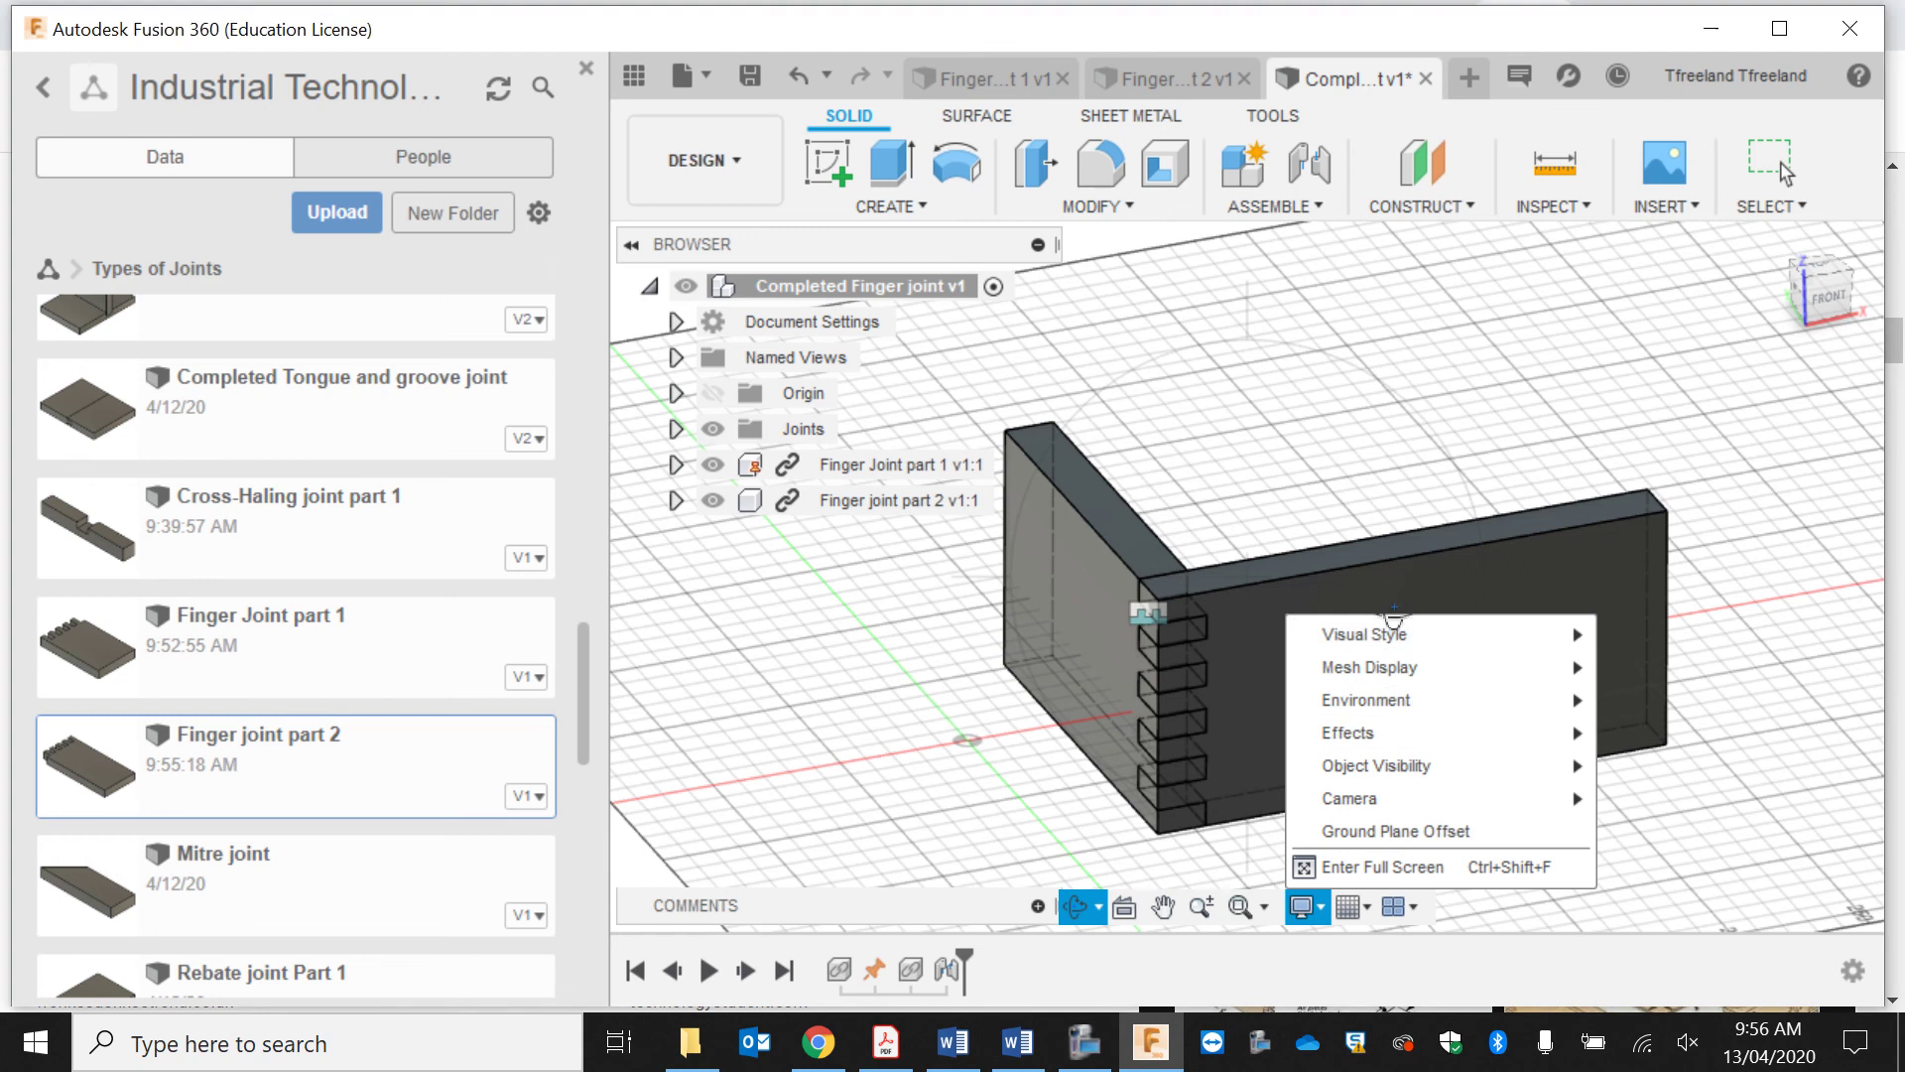
mouse_move(1391, 633)
left_click(1177, 704)
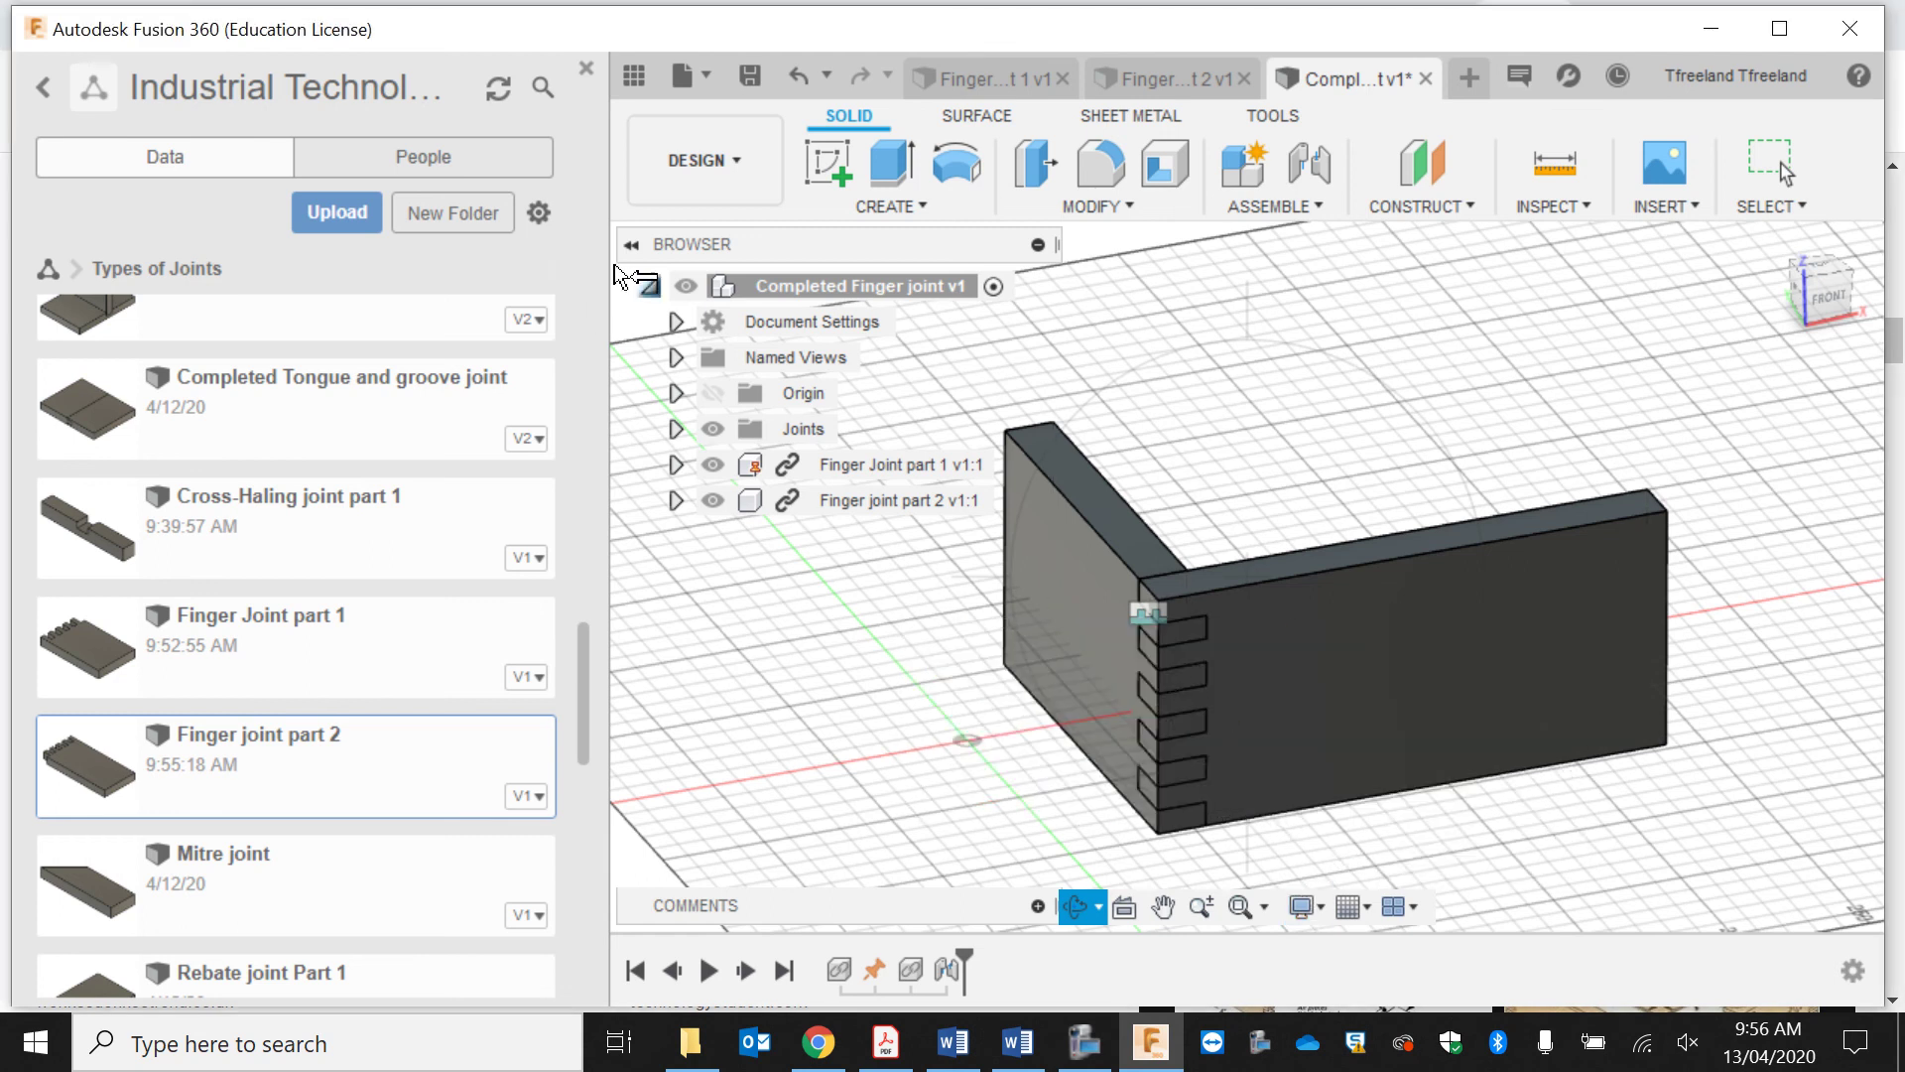
Step: Collapse the component tree and close the project file list, and start saving a new version of the completed finger joint
left_click(645, 286)
left_click(586, 69)
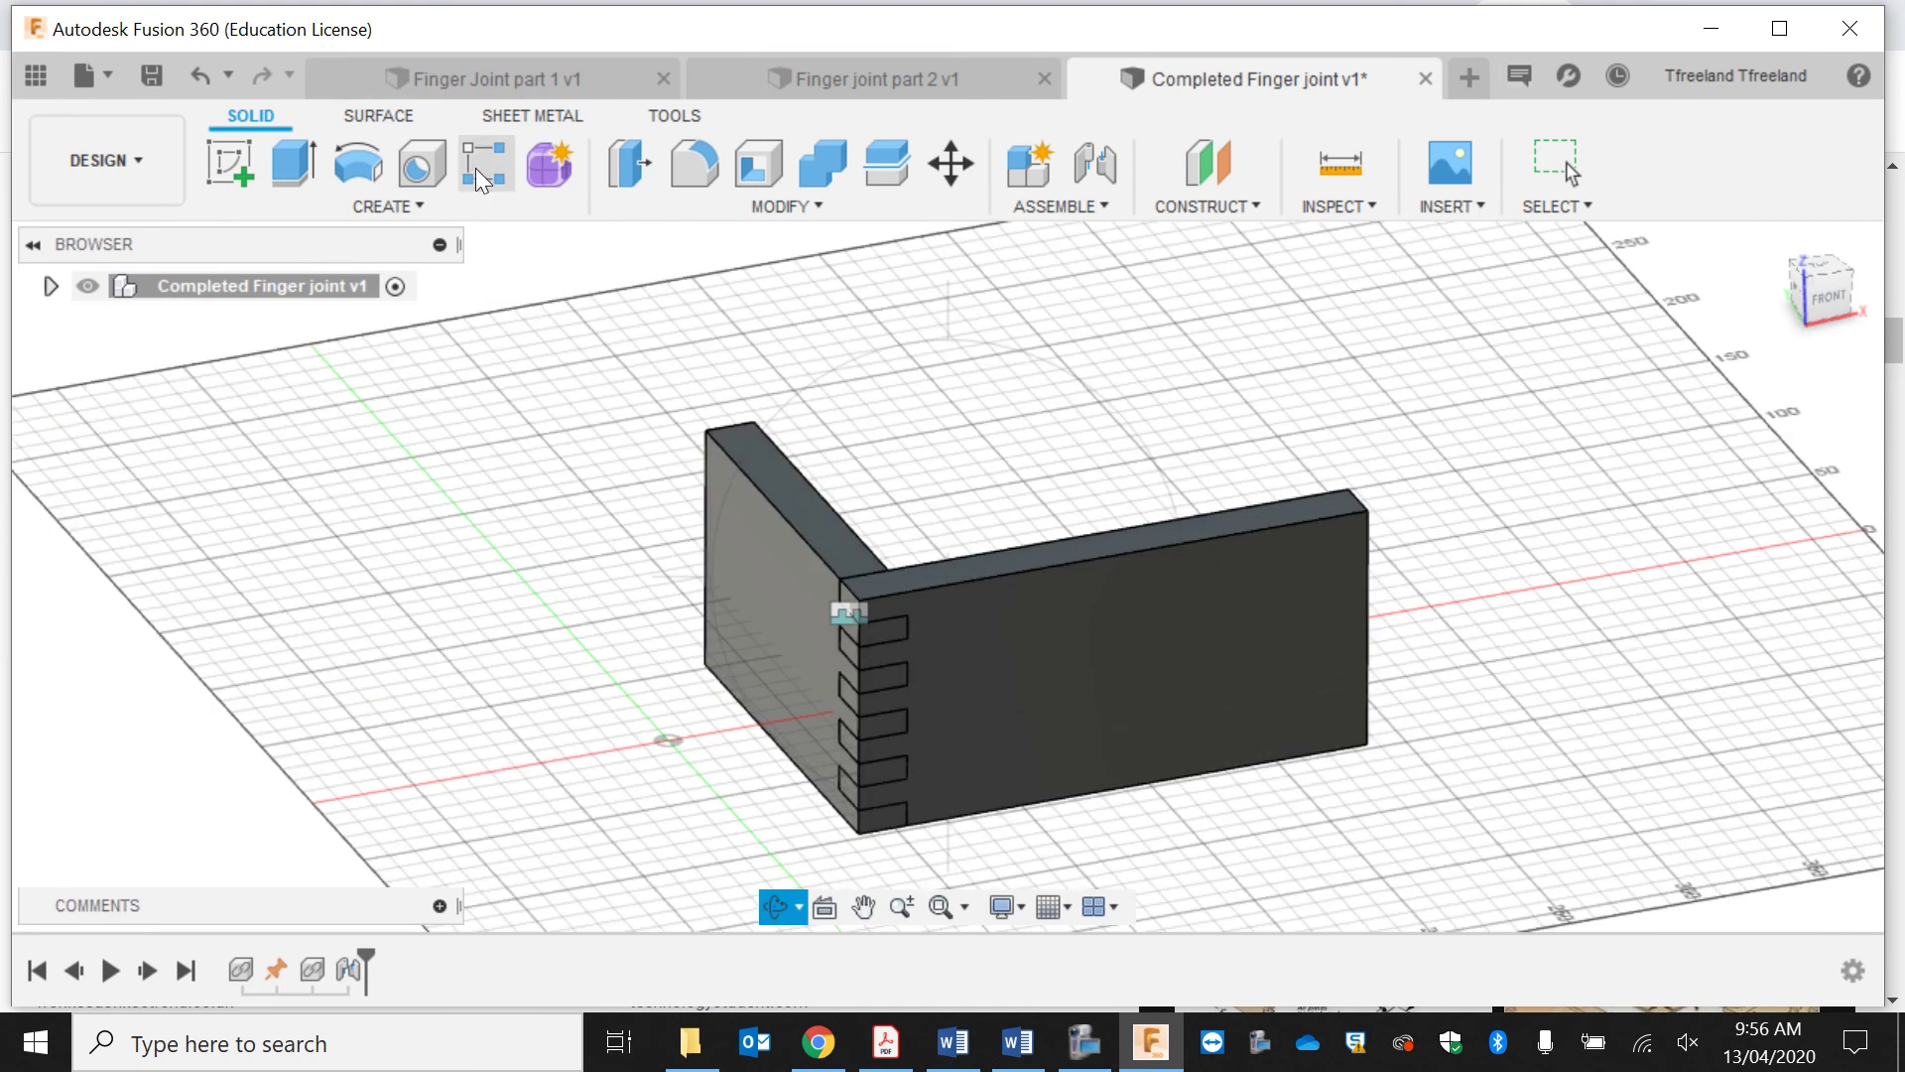
left_click(152, 74)
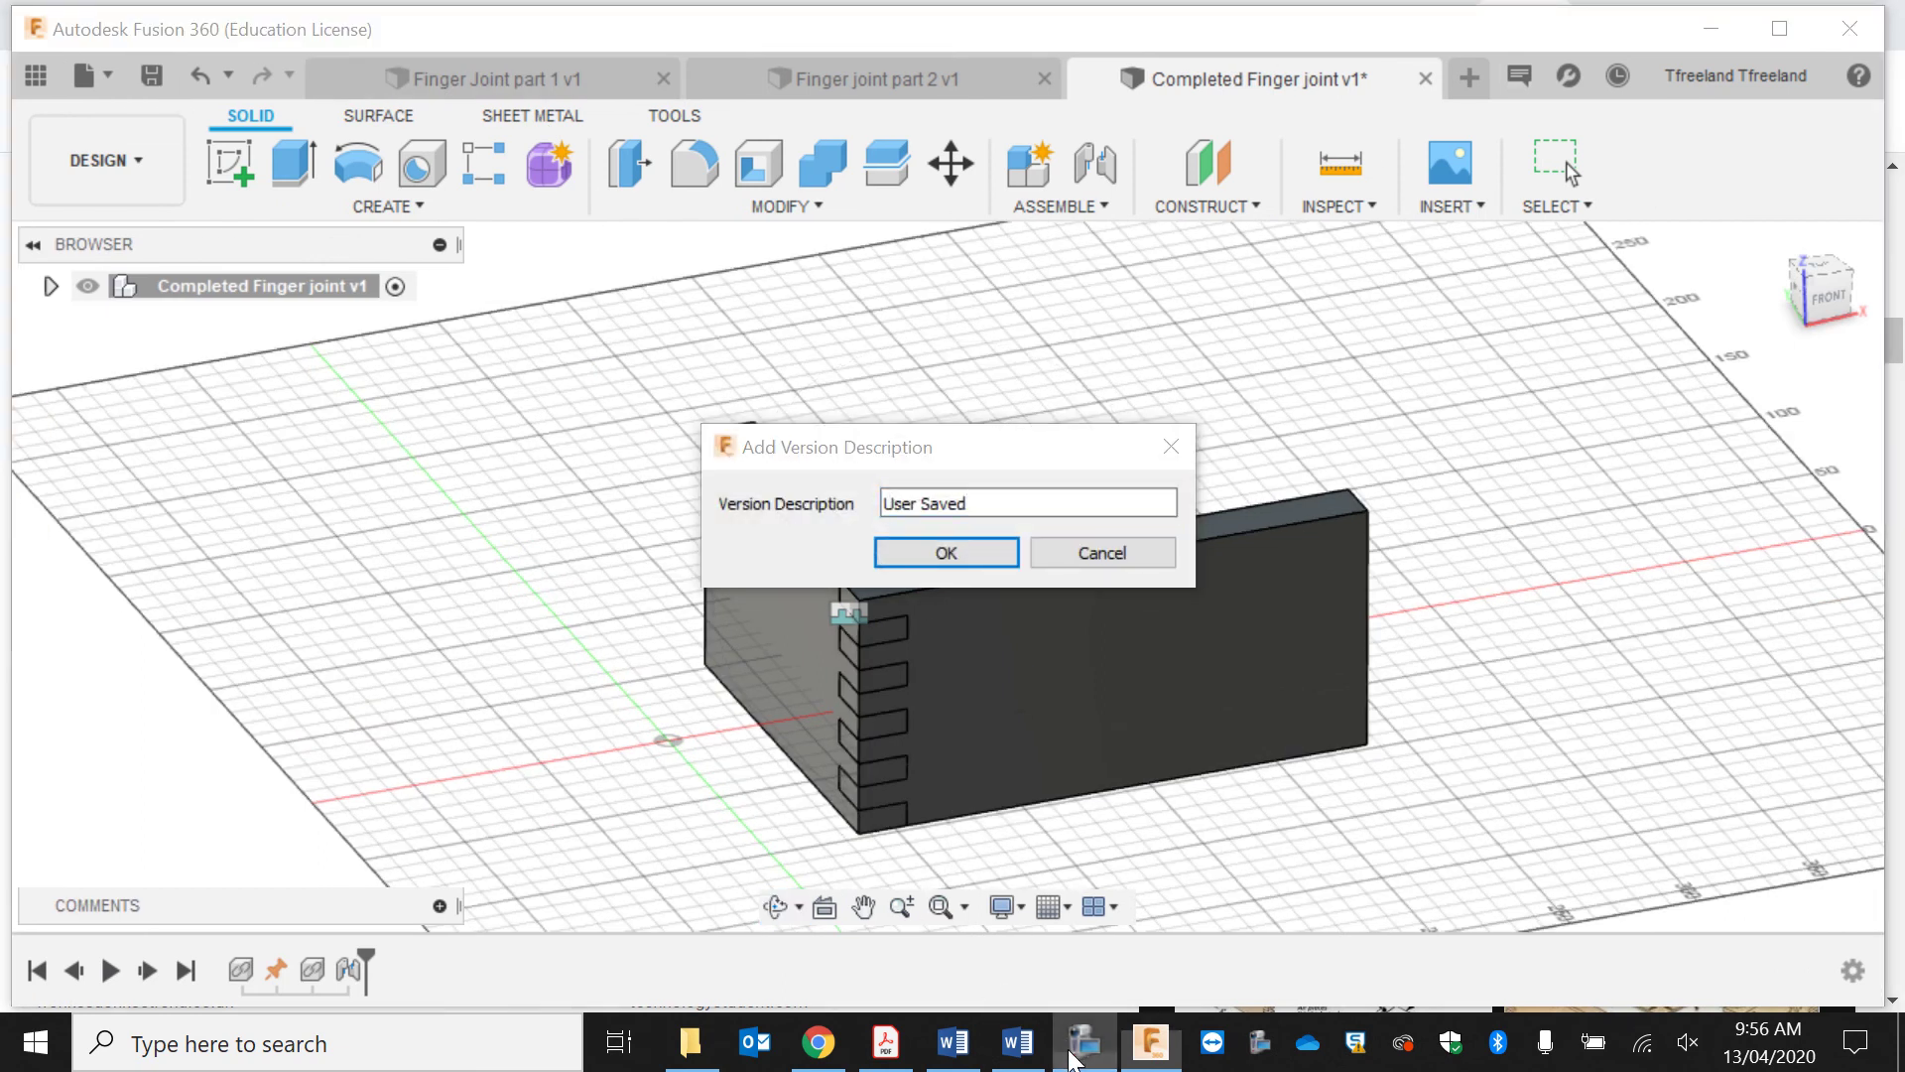